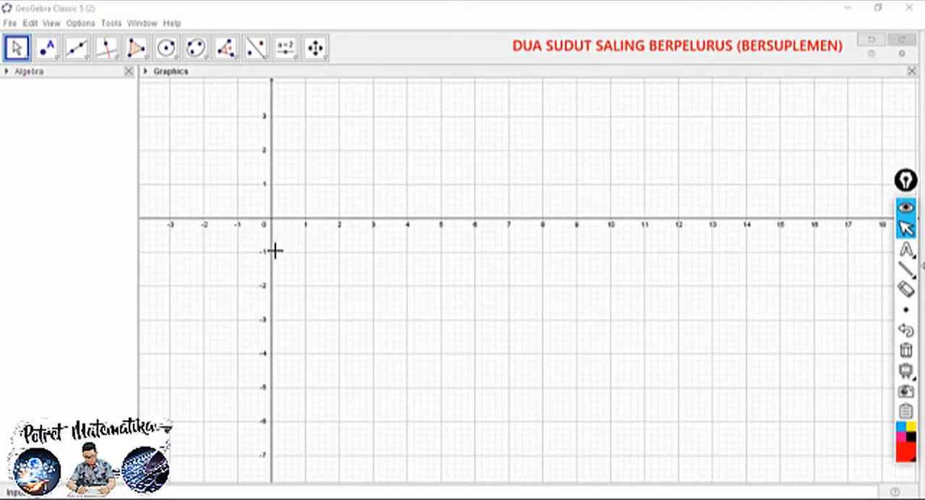
Add the title text "DUA SUDUT SALING BERPELURUS (BERSUPLEMEN)" near the upper left of the graphics view, just below the x-axis
drag(295, 258, 170, 122)
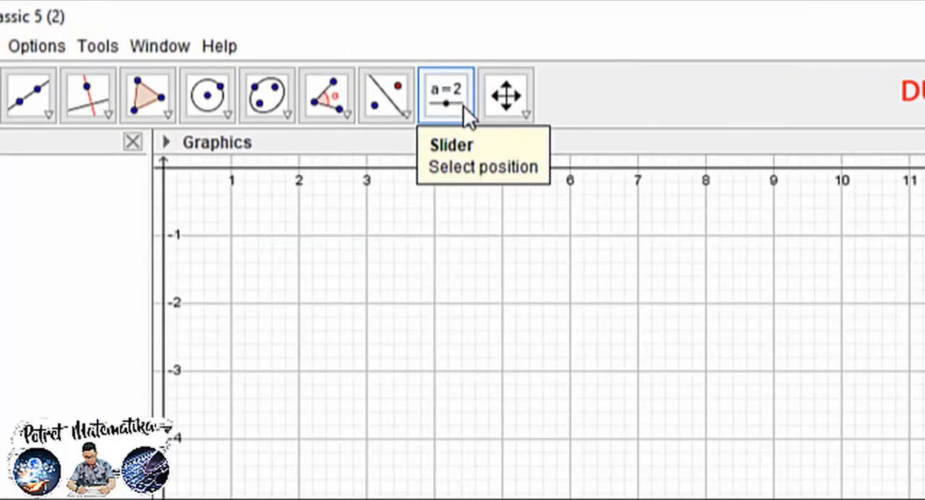
click(295, 56)
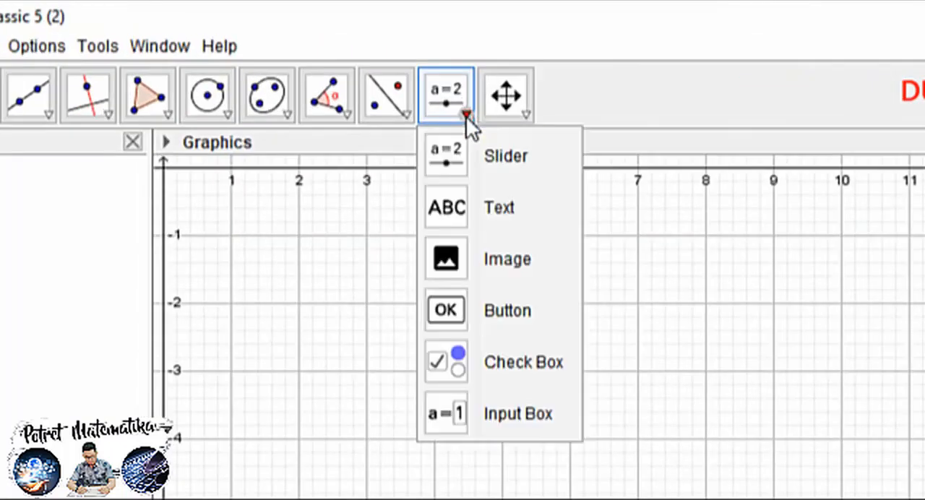
click(491, 207)
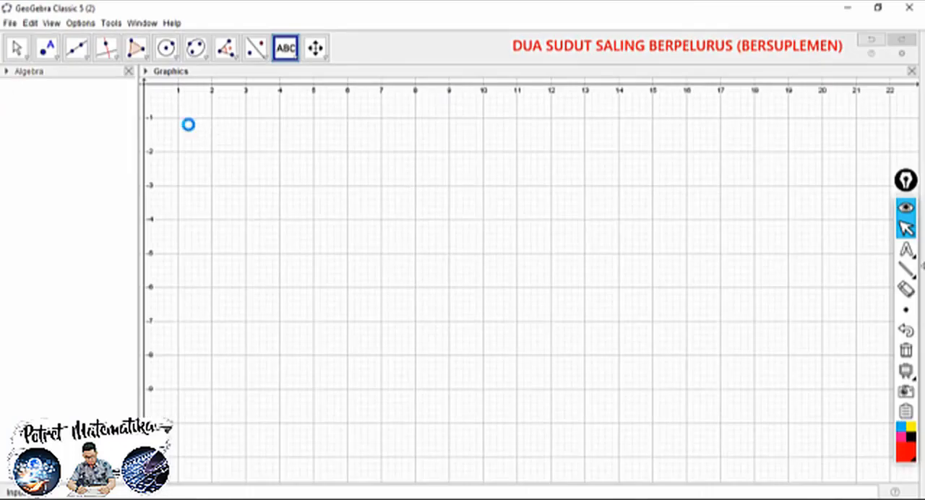
click(187, 124)
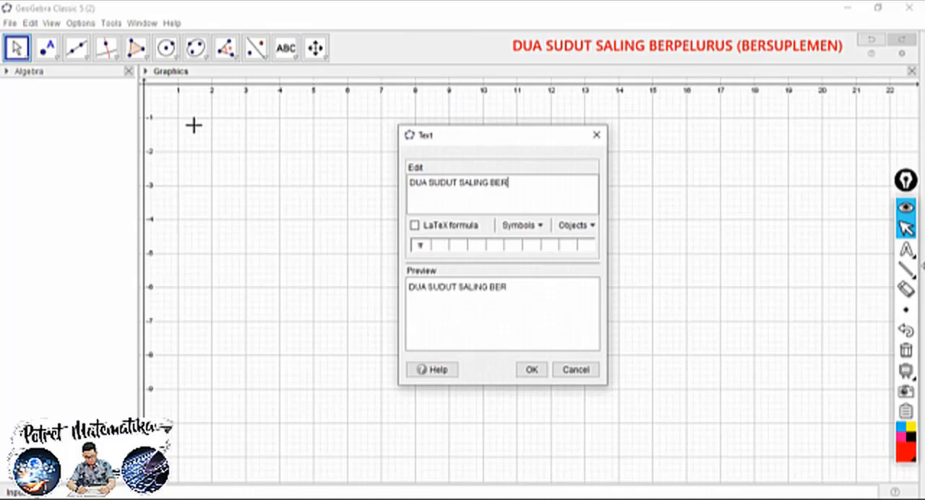
text(RUS ()
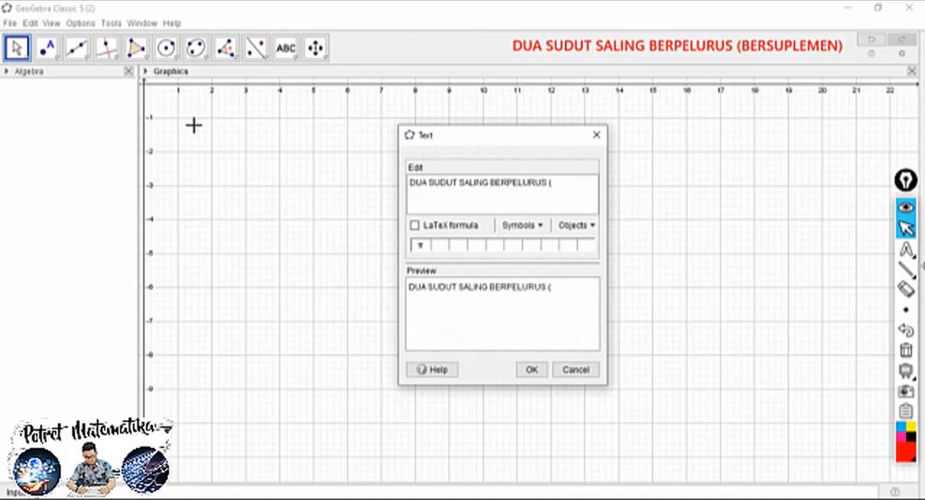
text(BERSUPLEMEN))
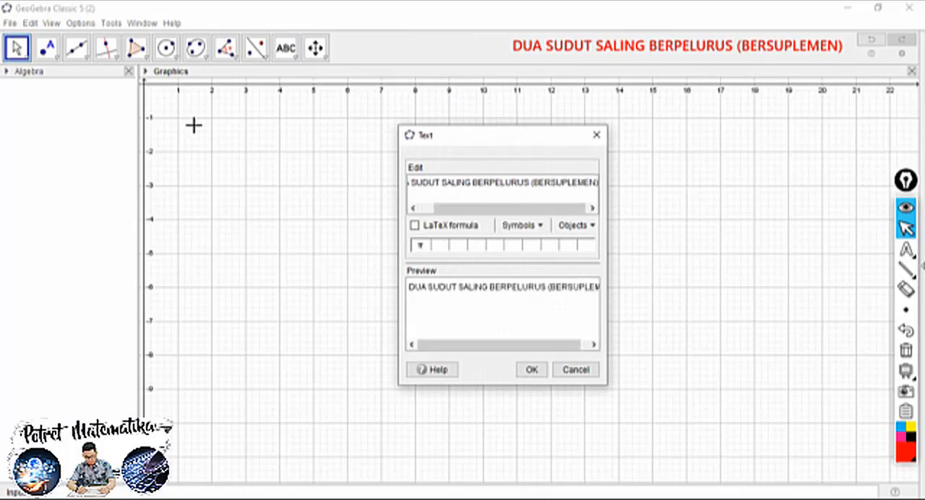
click(532, 370)
Move the title text to start at about x = 1 and format it as bold with the Large font size
click(17, 48)
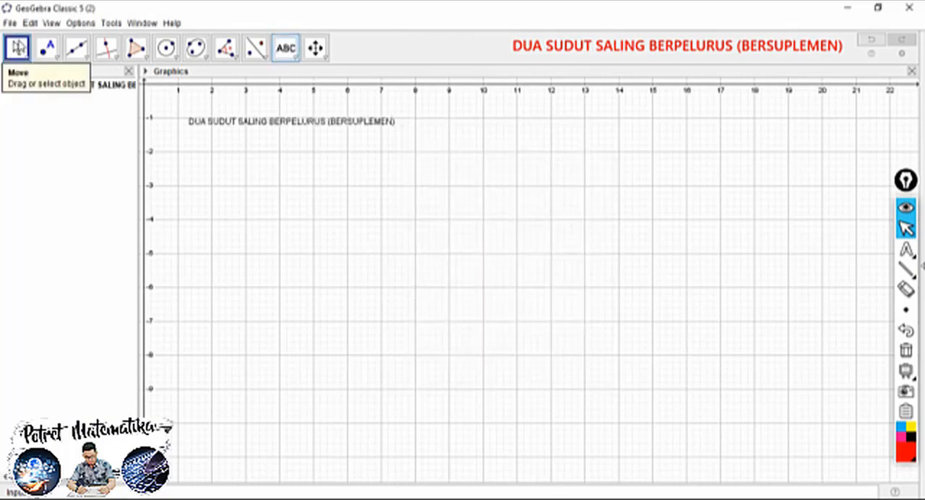
drag(188, 120, 195, 138)
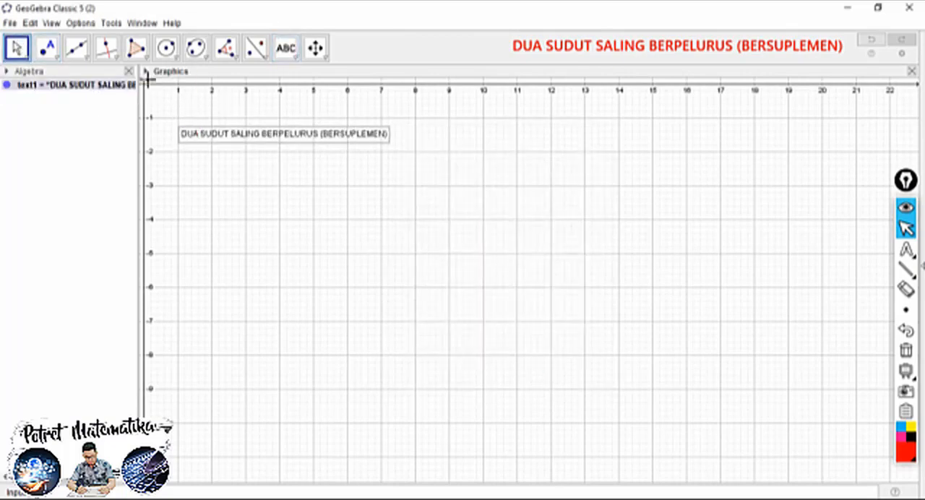
click(144, 72)
click(210, 85)
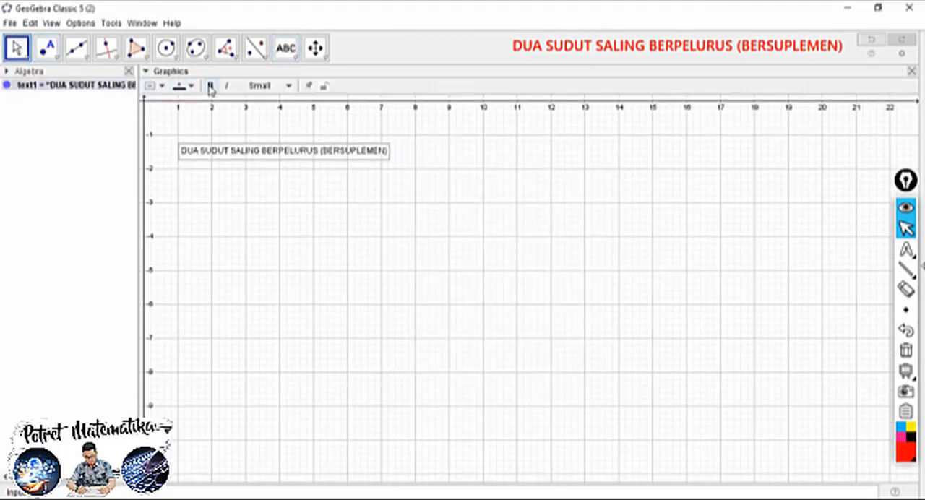
click(274, 86)
click(257, 160)
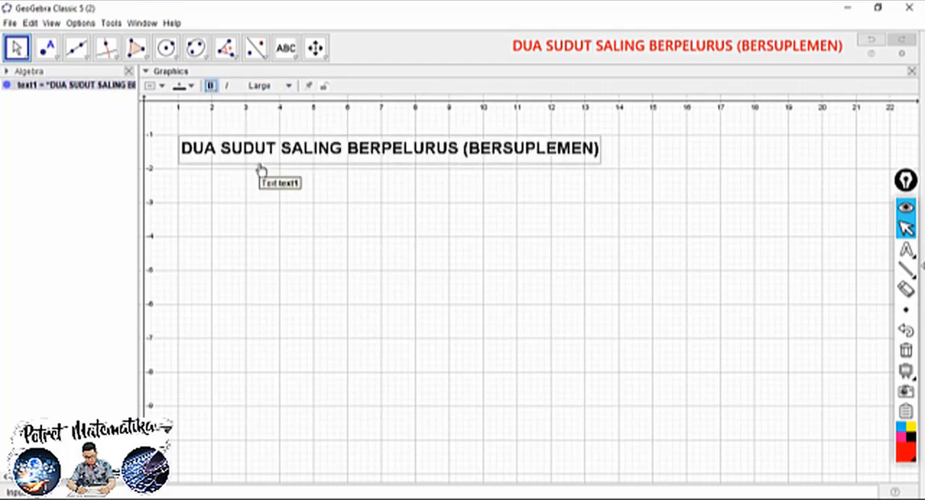
drag(229, 149, 227, 148)
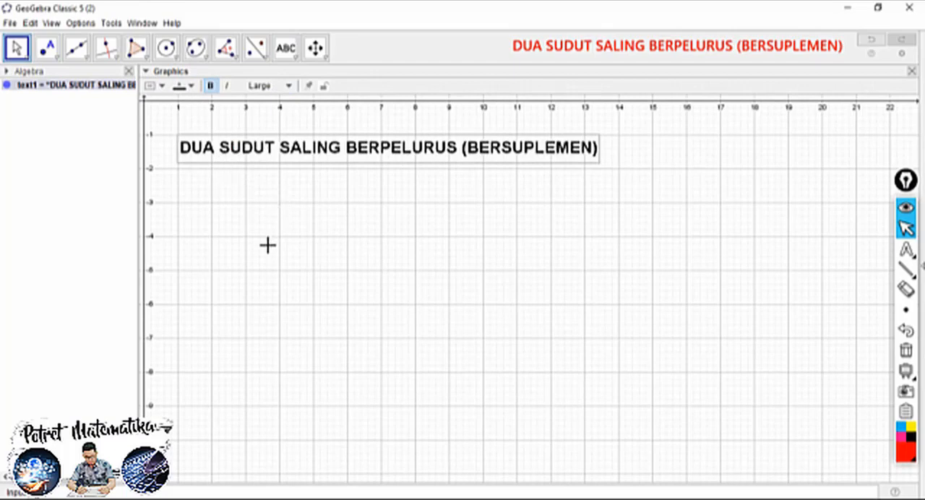
Colour the title text brown and give it an orange background
click(186, 86)
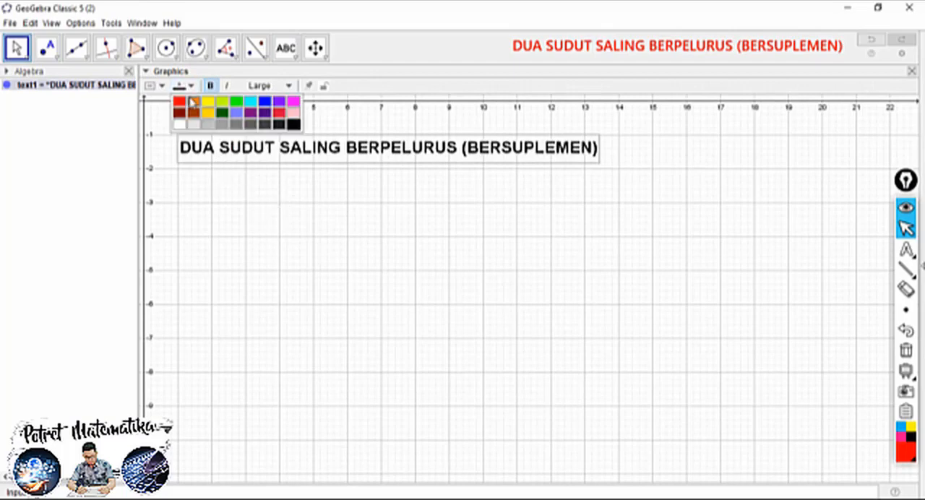
click(193, 112)
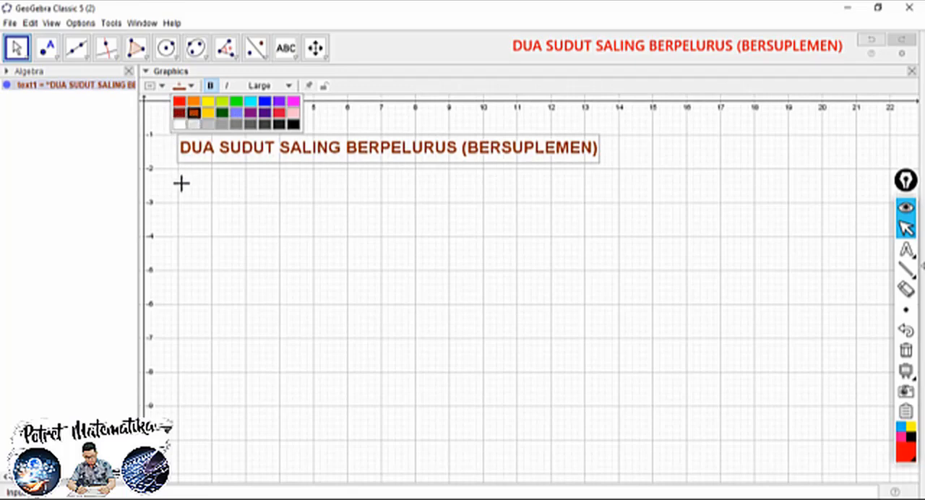
click(160, 87)
click(165, 114)
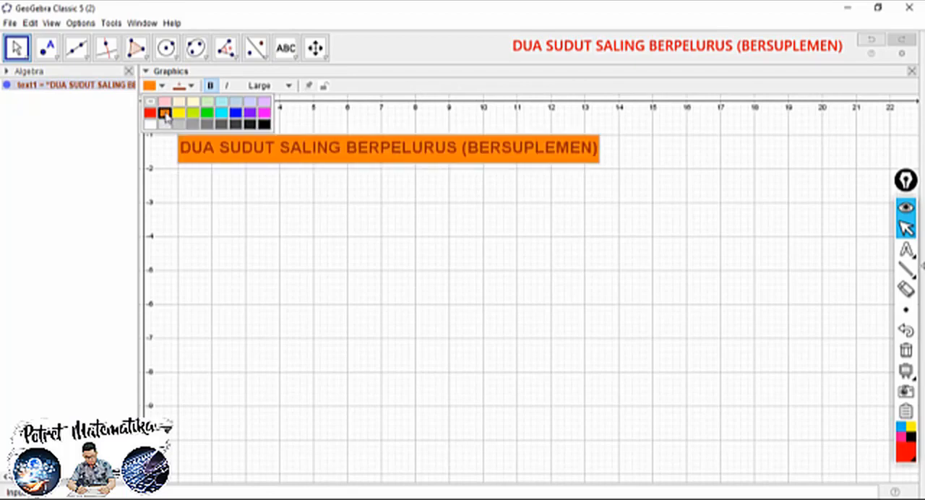
click(249, 221)
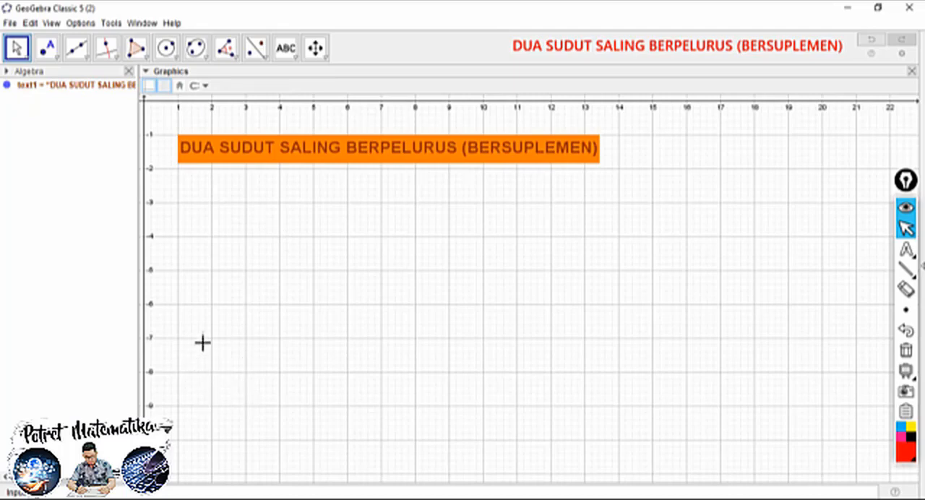
Draw a horizontal segment from point A at (1, -9) to point B at (11, -9)
click(87, 56)
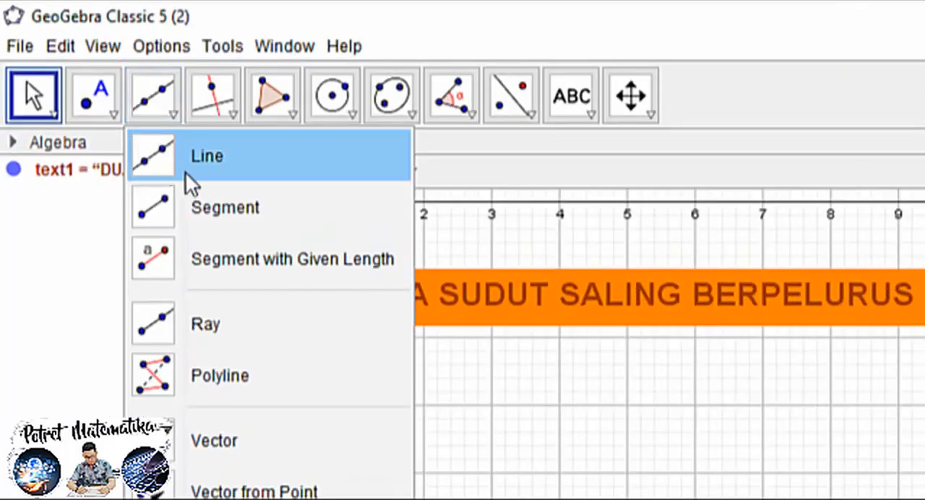
click(224, 213)
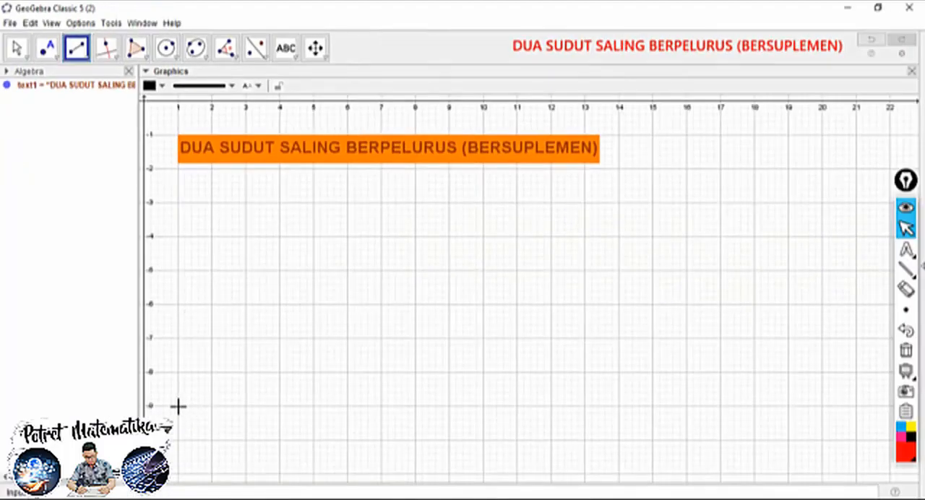
click(177, 405)
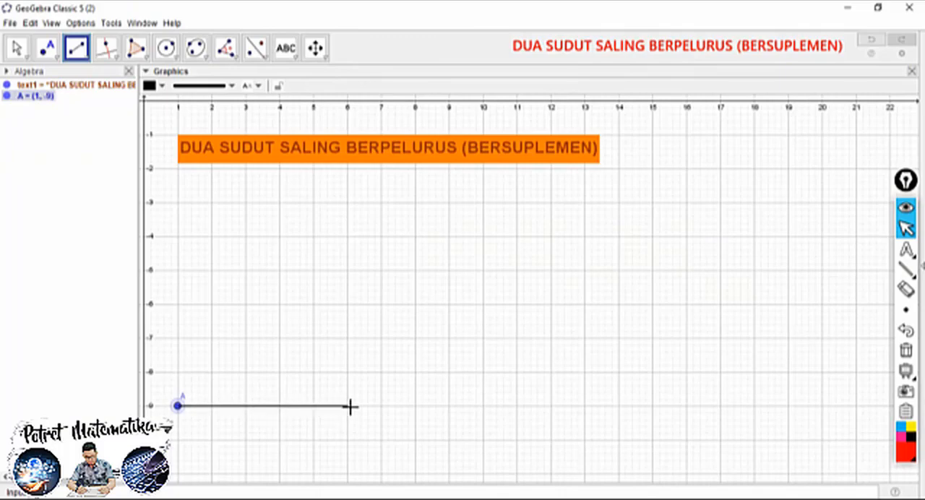
click(516, 406)
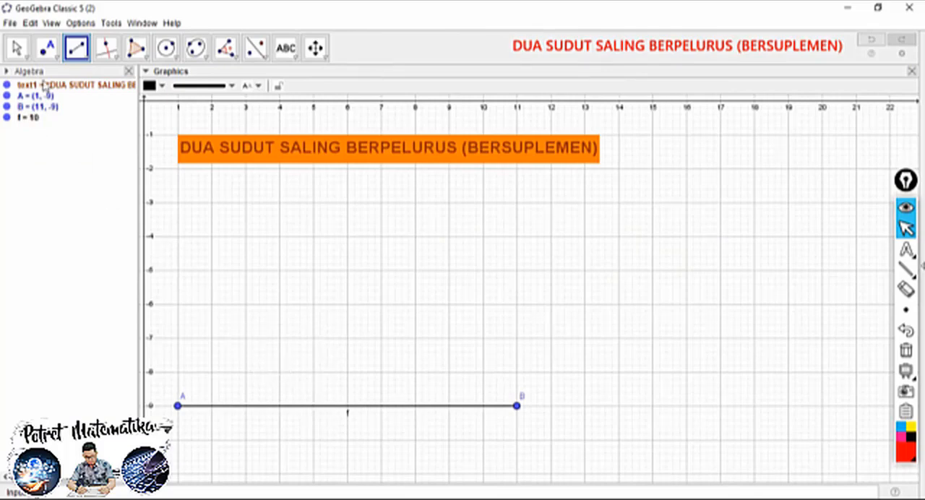
Construct the midpoint of segment AB
click(55, 58)
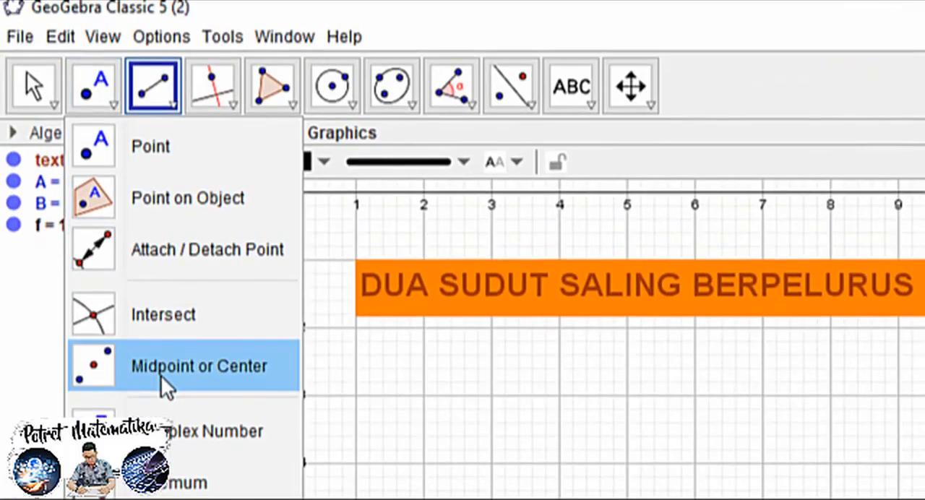
click(174, 368)
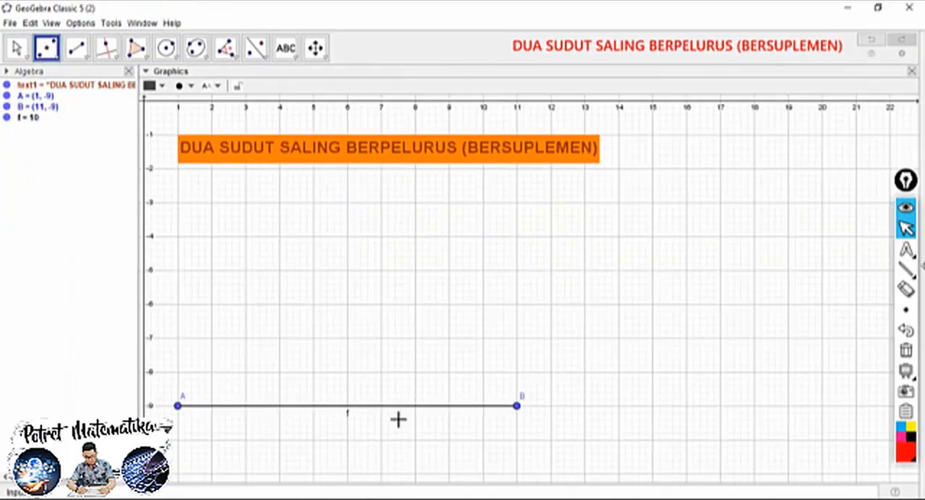
click(264, 407)
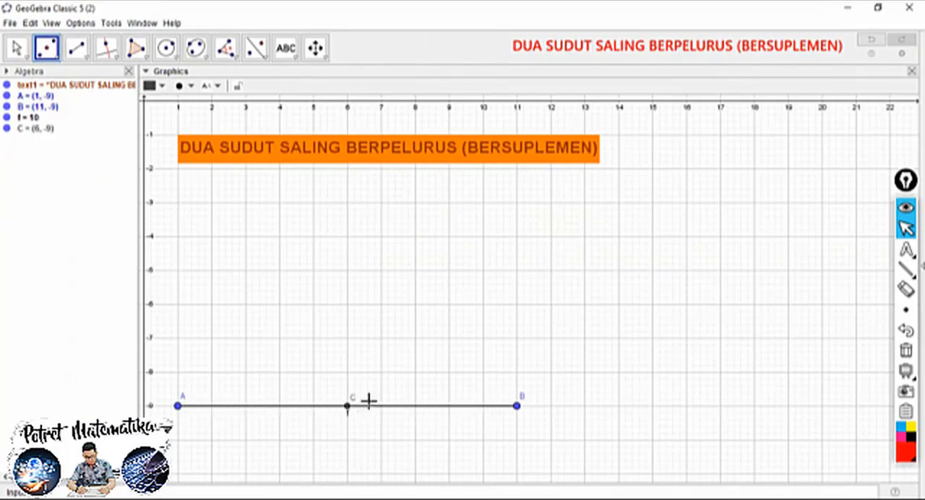
Enlarge midpoint C and colour it dark red
click(16, 48)
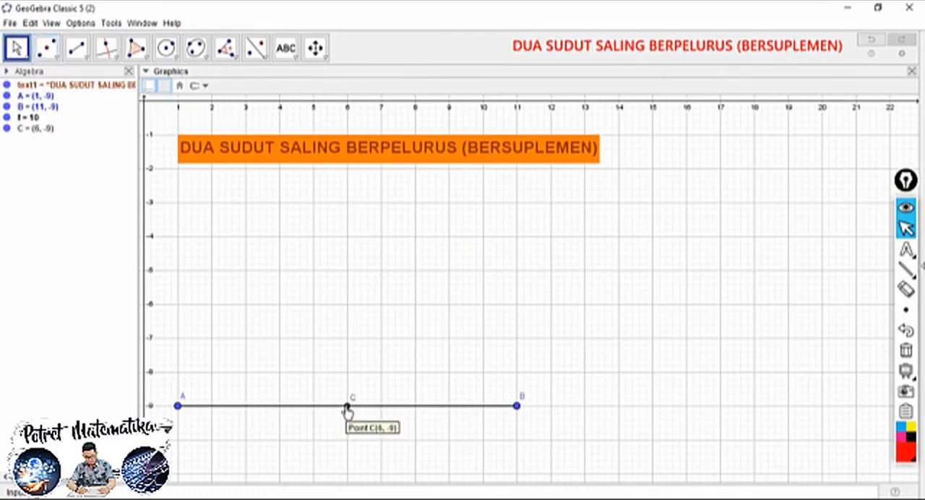
click(347, 406)
click(189, 86)
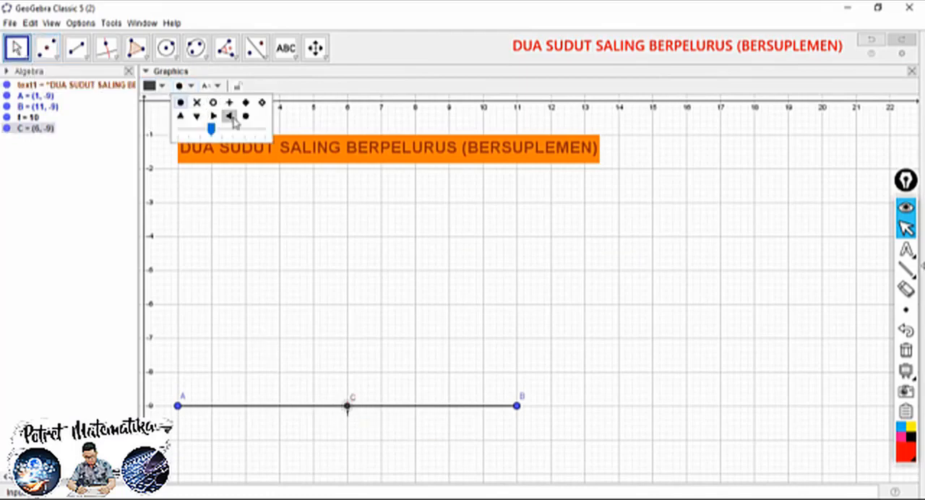
drag(210, 129, 244, 131)
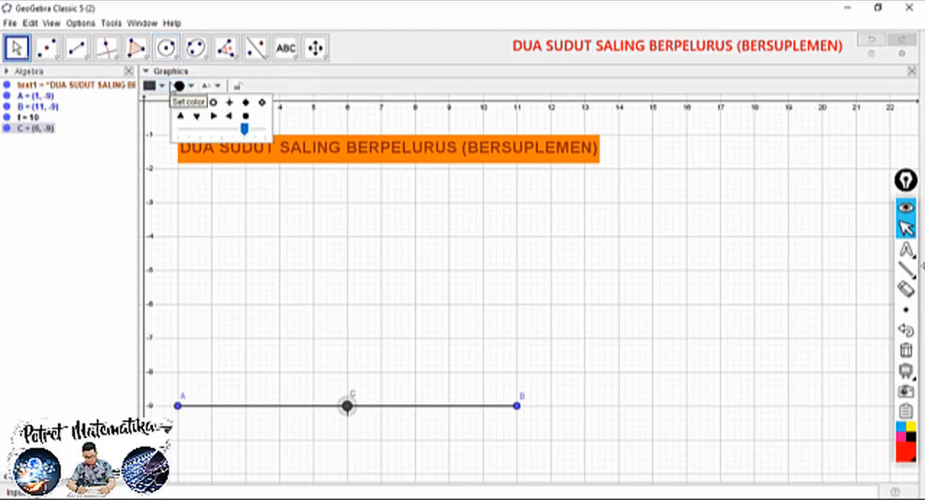
click(158, 86)
click(150, 113)
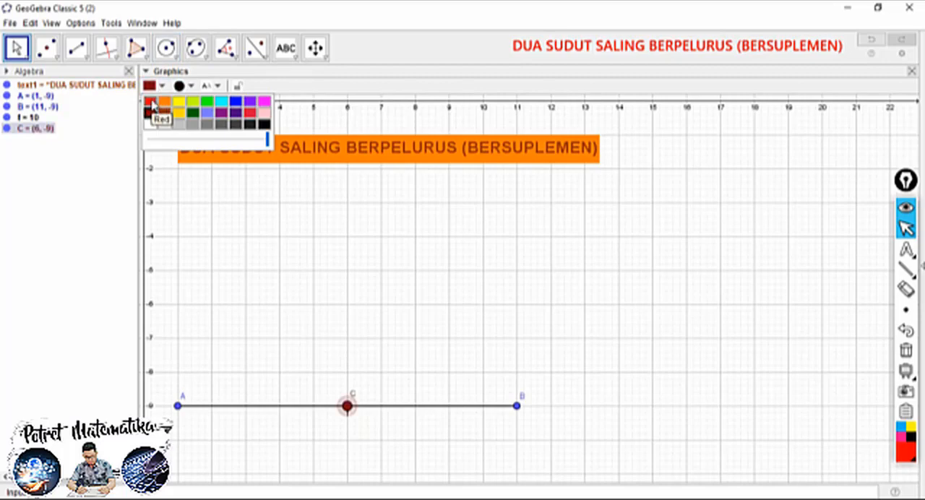
Enlarge endpoint A to match point C's size and colour it red
click(177, 406)
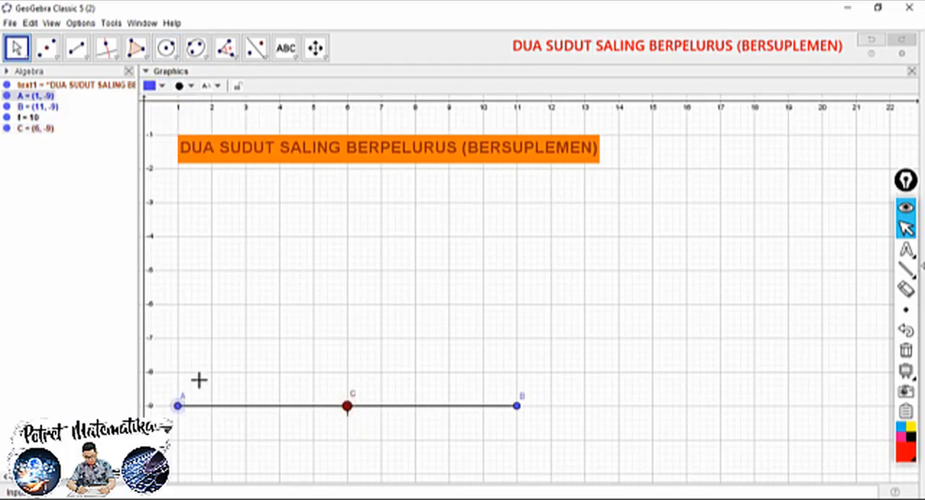
click(181, 90)
drag(223, 129, 244, 129)
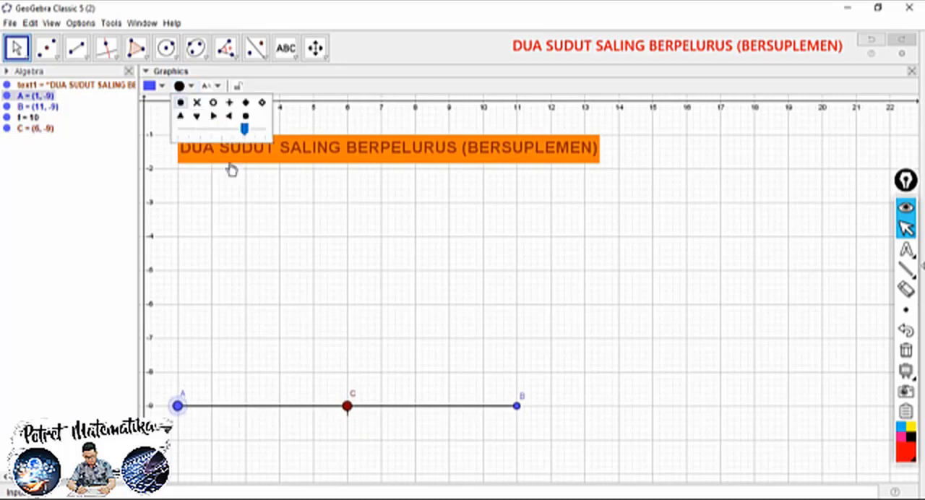
click(156, 86)
click(151, 102)
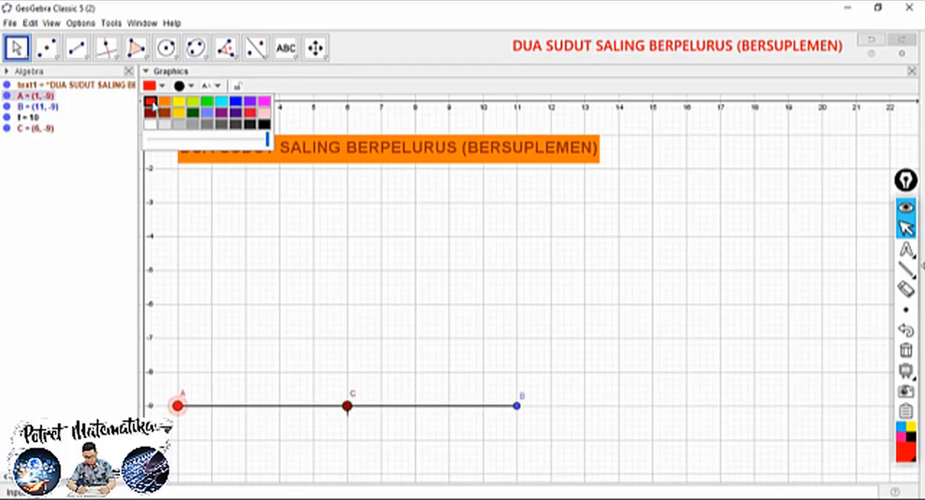
Enlarge endpoint B to match point A's size and colour it red
click(517, 408)
click(190, 88)
drag(222, 129, 243, 134)
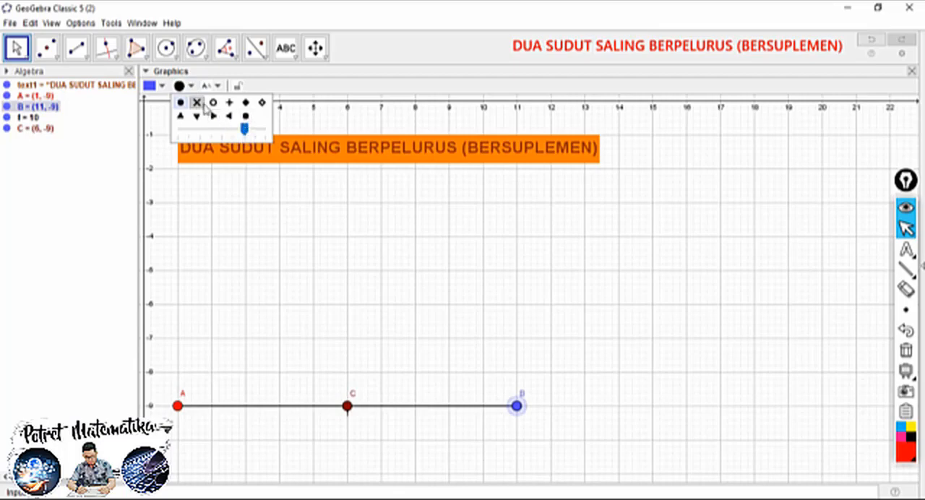
click(152, 85)
click(150, 103)
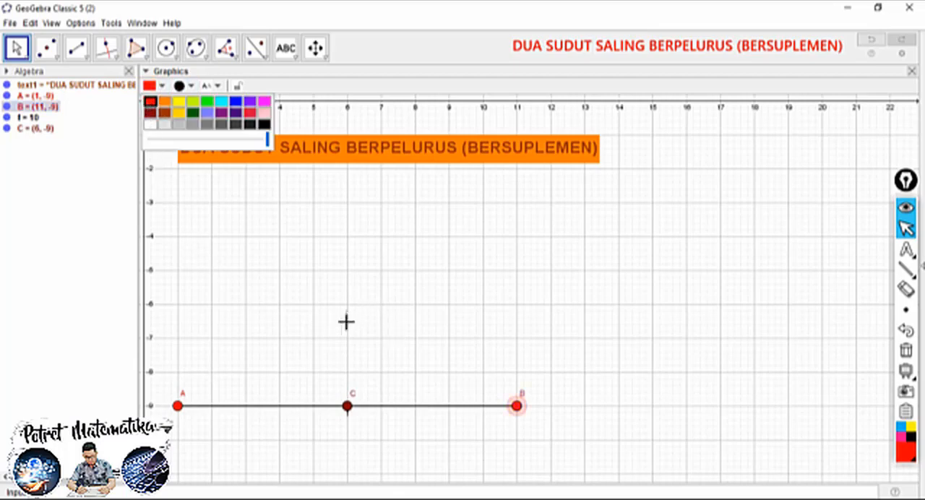
Increase the line thickness of segment AB to the maximum, keeping the solid line style
click(294, 407)
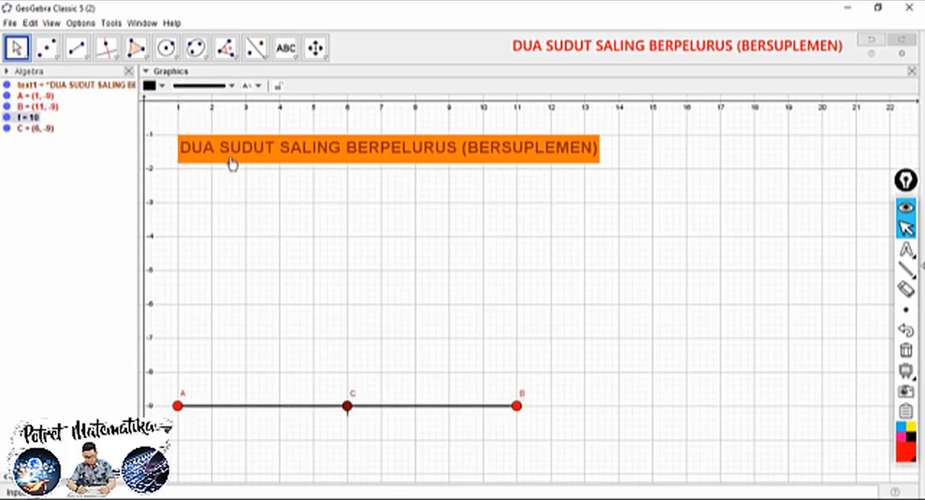
click(230, 86)
drag(199, 185, 229, 189)
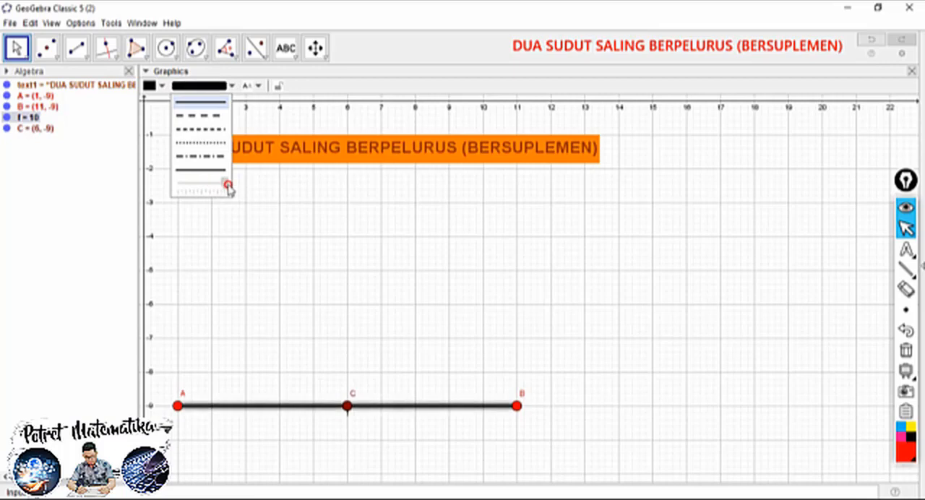
click(314, 315)
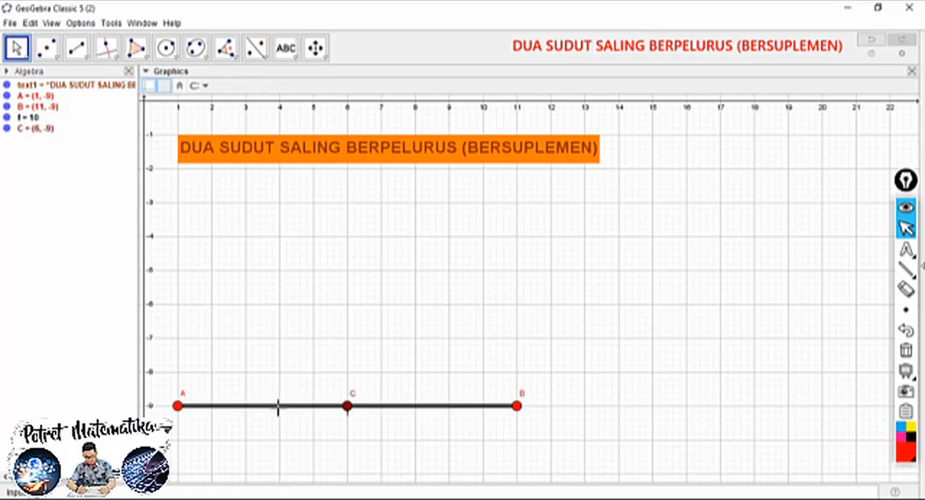
Change the colour of segment AB to blue
click(280, 407)
click(164, 86)
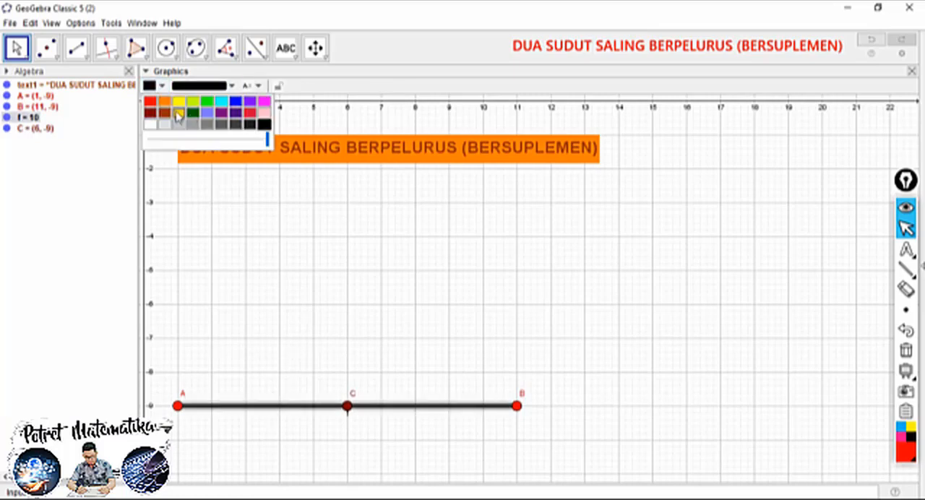
click(236, 101)
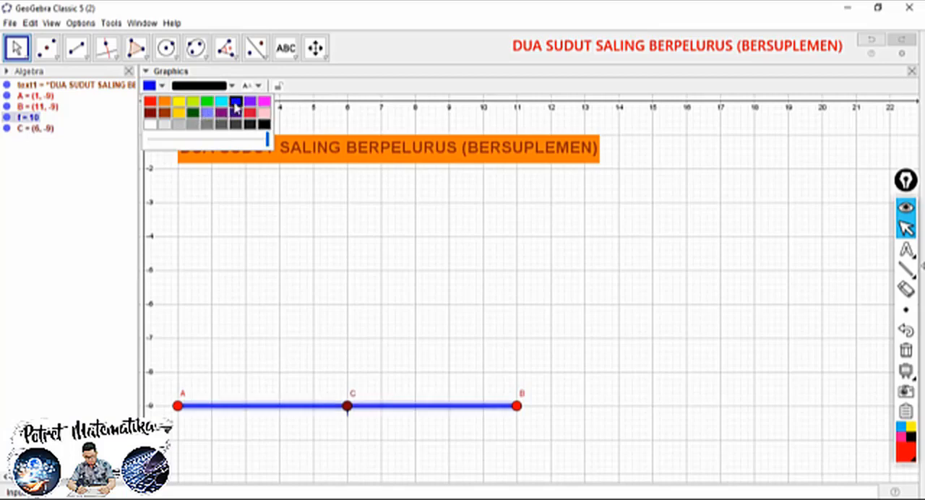
click(272, 310)
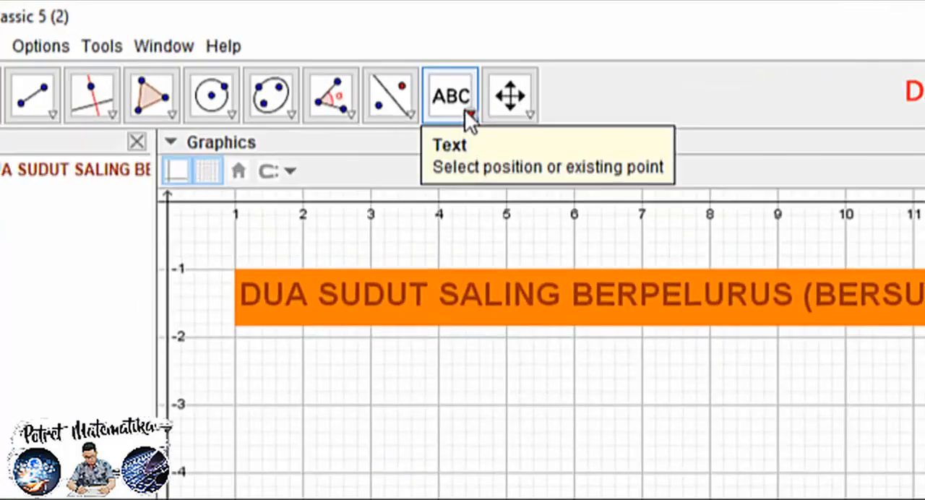
Create an angle slider named α at about (6, -3) below the title, ranging from 30° to 150° with a 1° increment
click(294, 57)
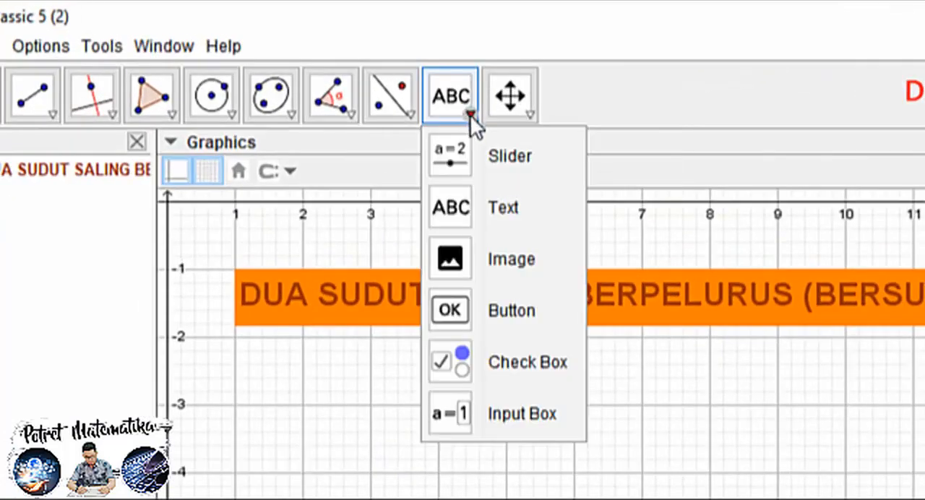
click(502, 155)
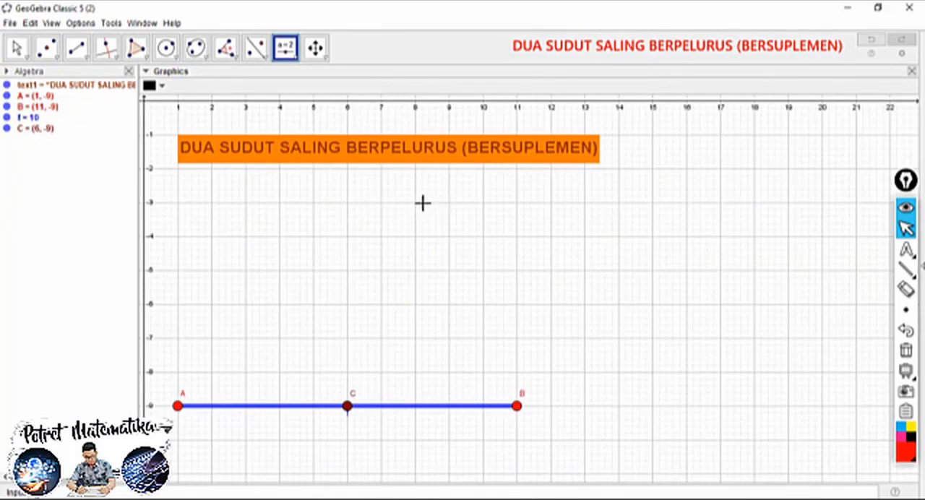
click(347, 201)
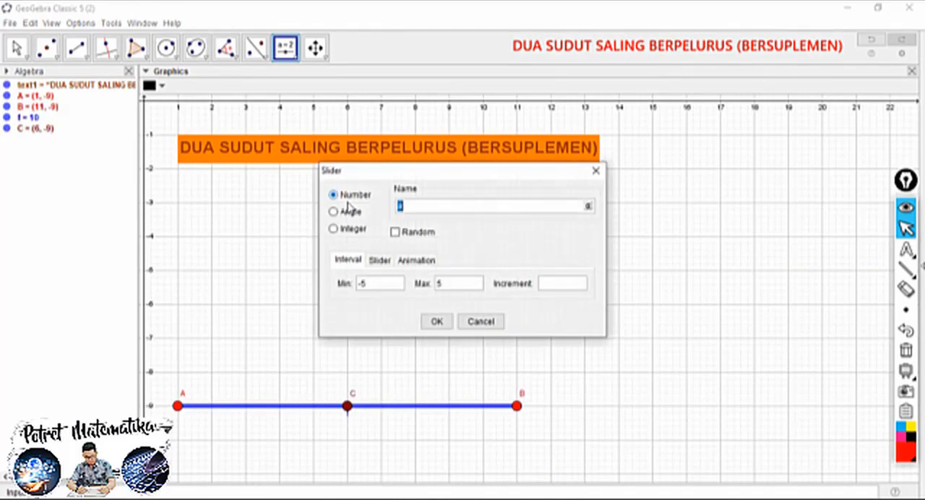
click(587, 207)
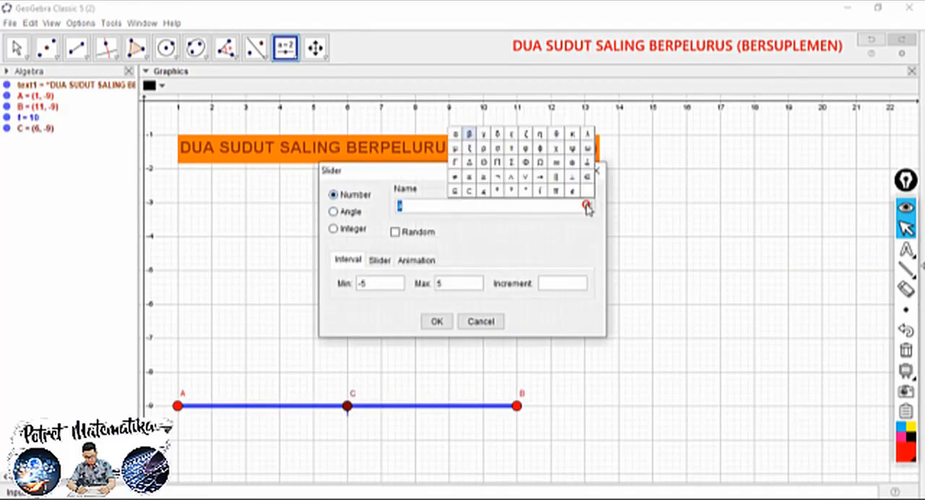
click(455, 134)
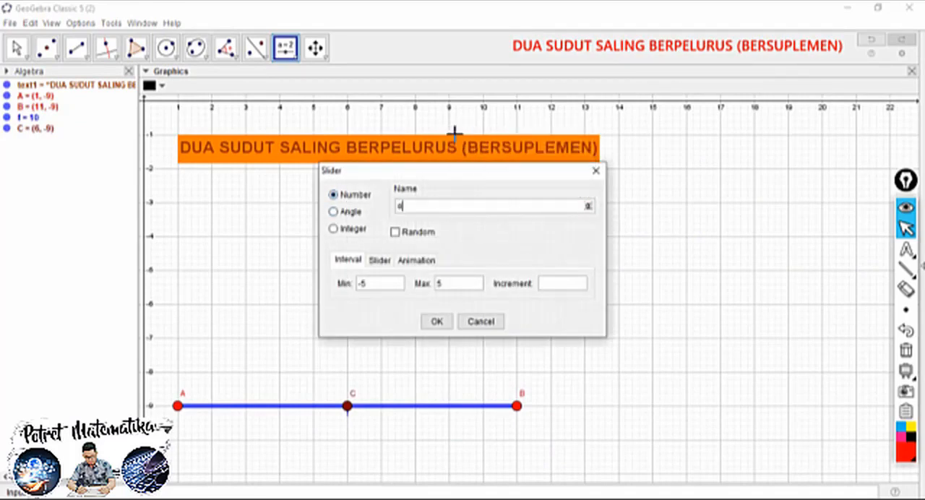
click(333, 213)
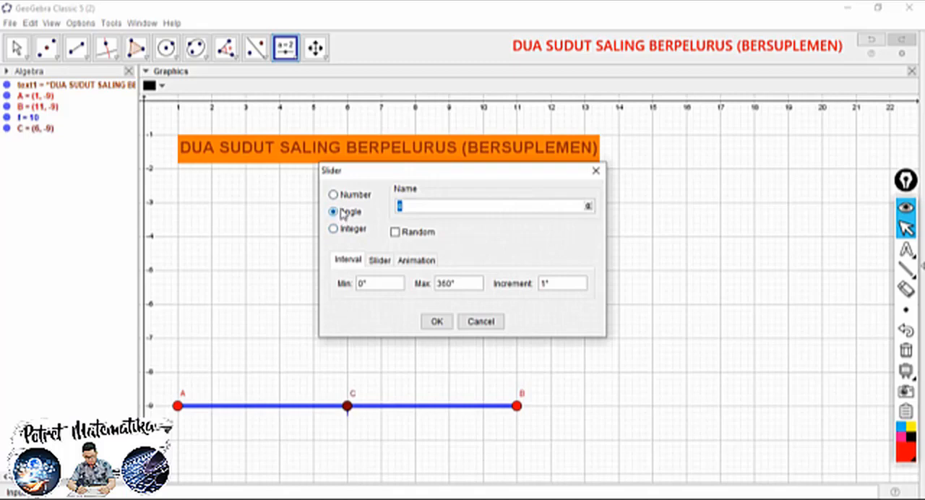
click(360, 288)
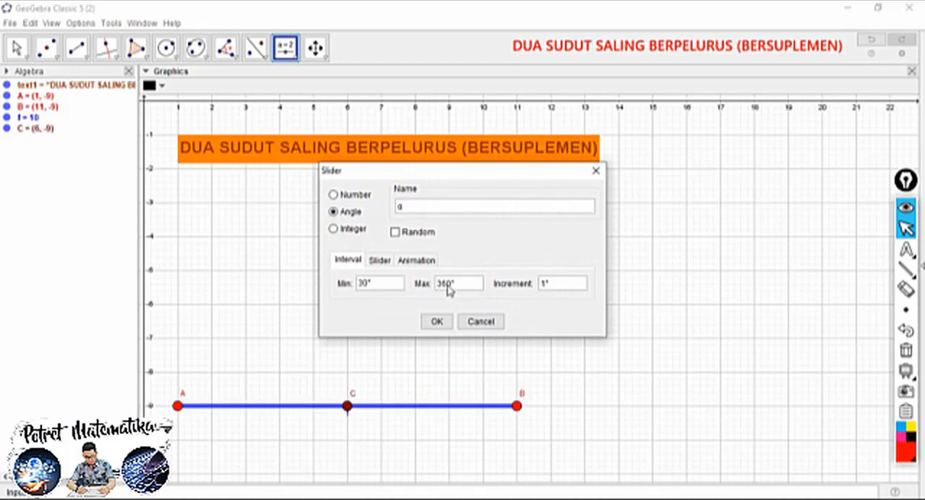
drag(447, 284, 423, 289)
click(435, 322)
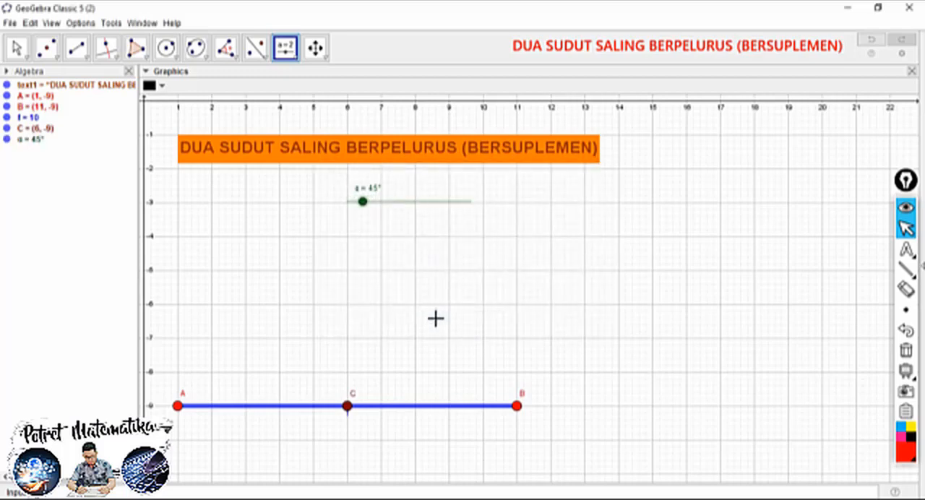
Try out the α slider by moving it up to 150° and back to 124°
click(16, 48)
drag(363, 204, 470, 205)
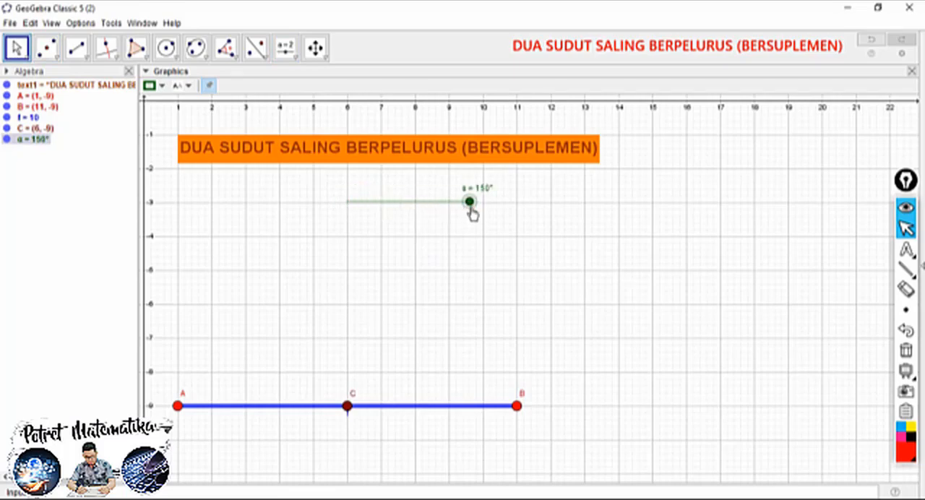
drag(469, 205, 442, 202)
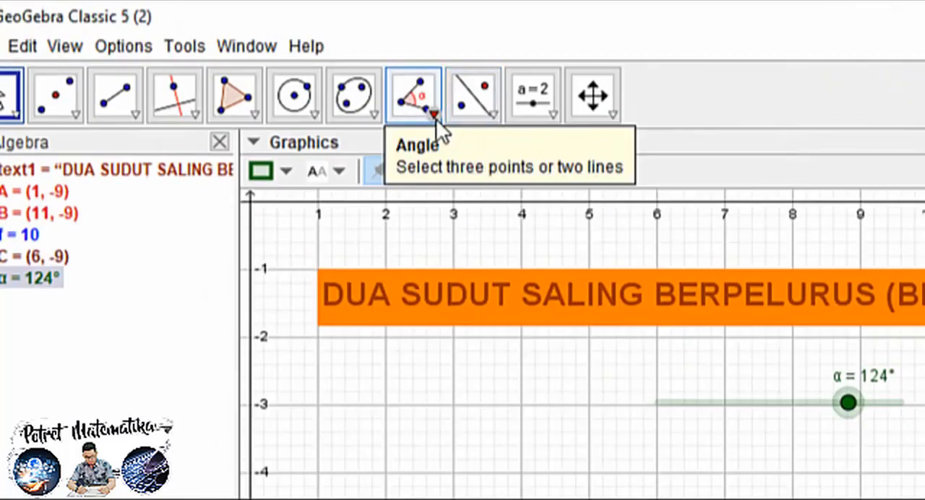
Construct an angle of given size α, counterclockwise, from point B around vertex C
click(236, 58)
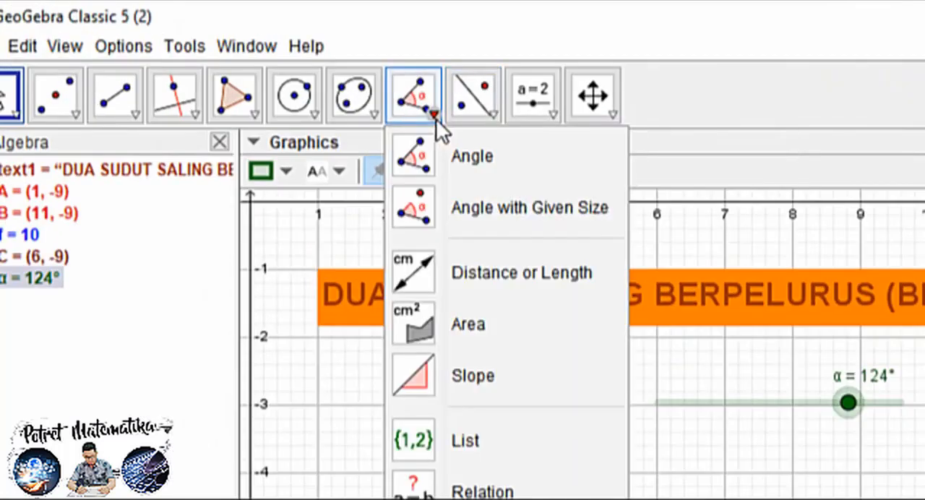
click(503, 204)
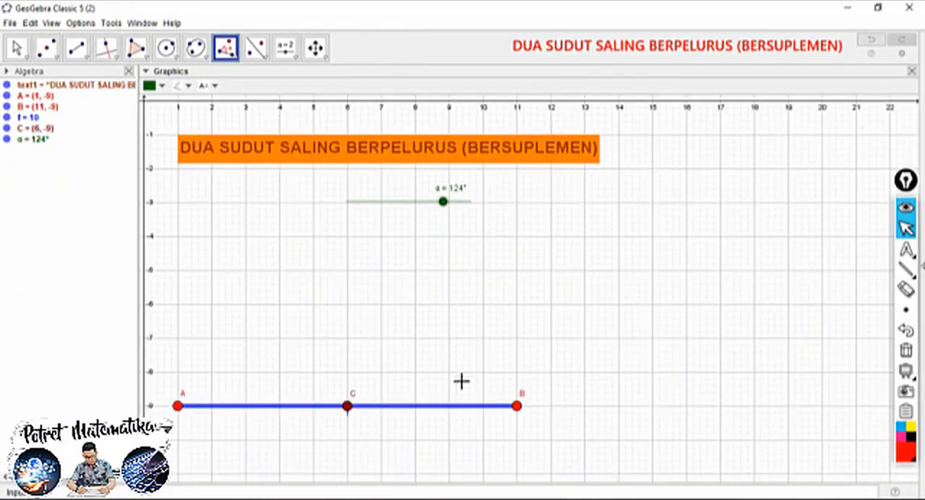
click(517, 410)
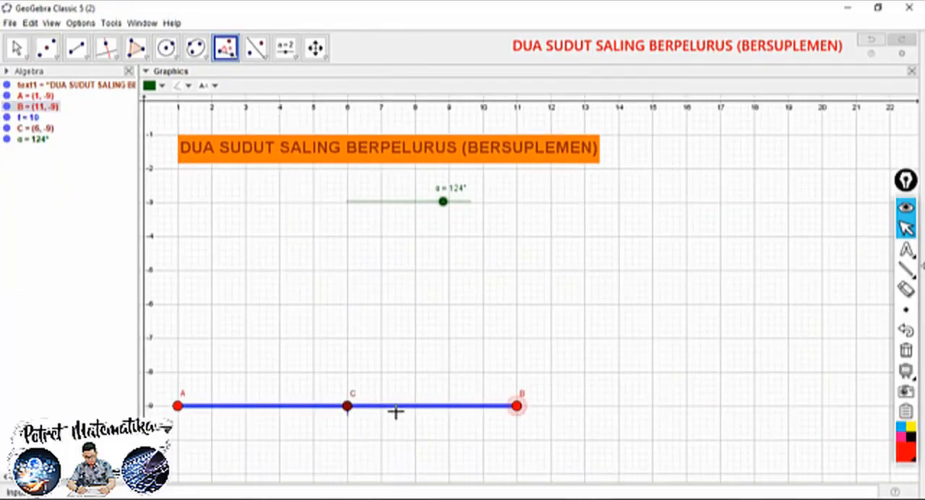
click(347, 406)
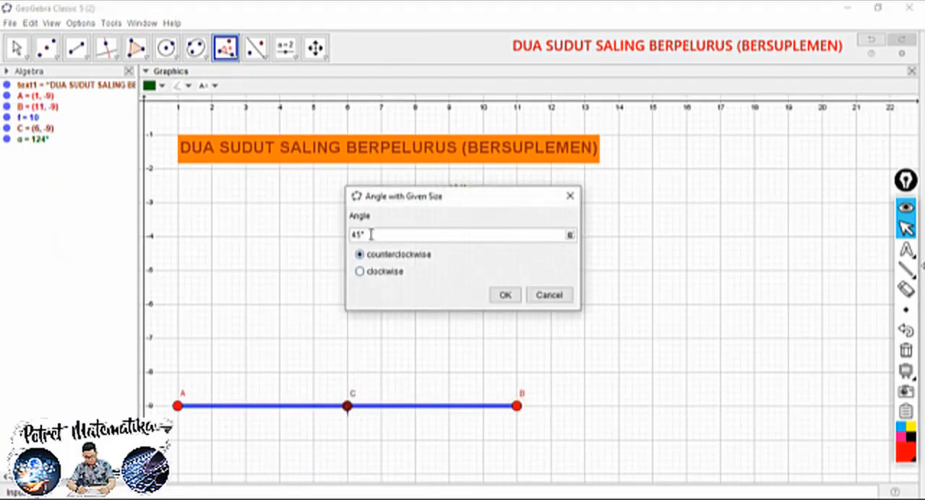
drag(362, 233, 338, 230)
drag(426, 203, 446, 242)
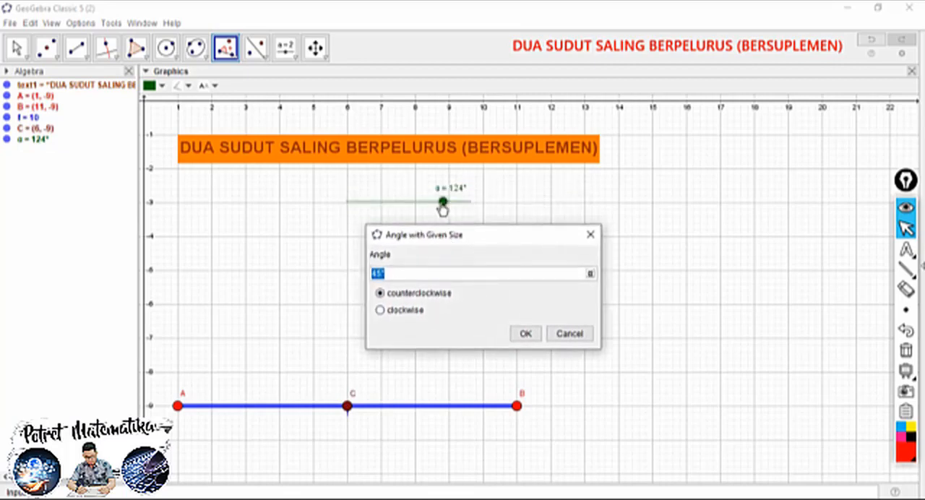
key(BackSpace)
click(589, 275)
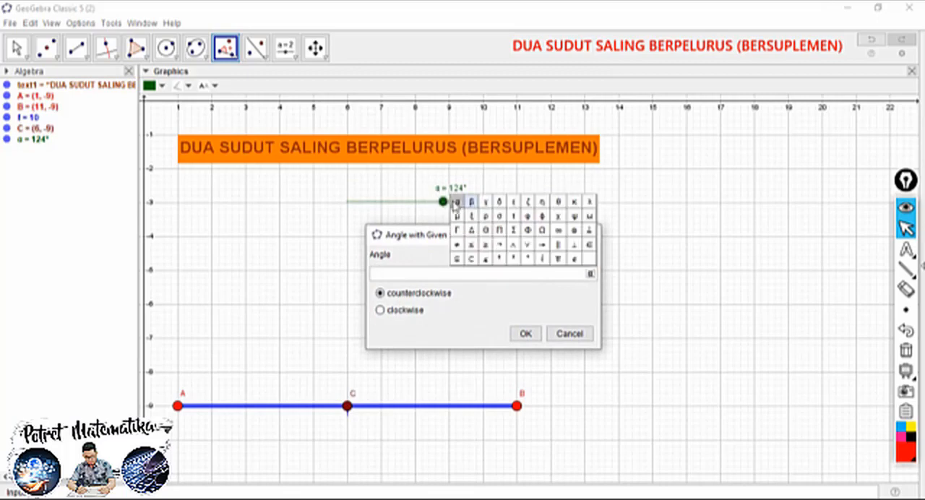
click(455, 203)
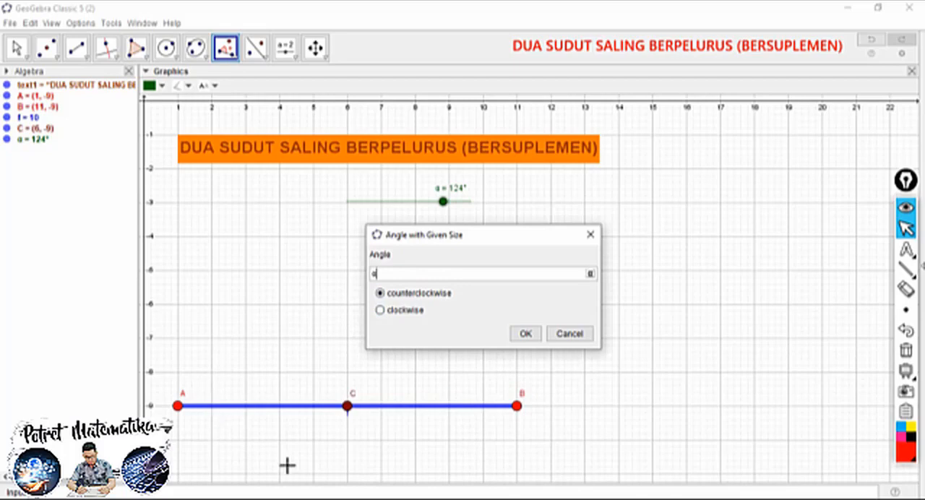
click(526, 334)
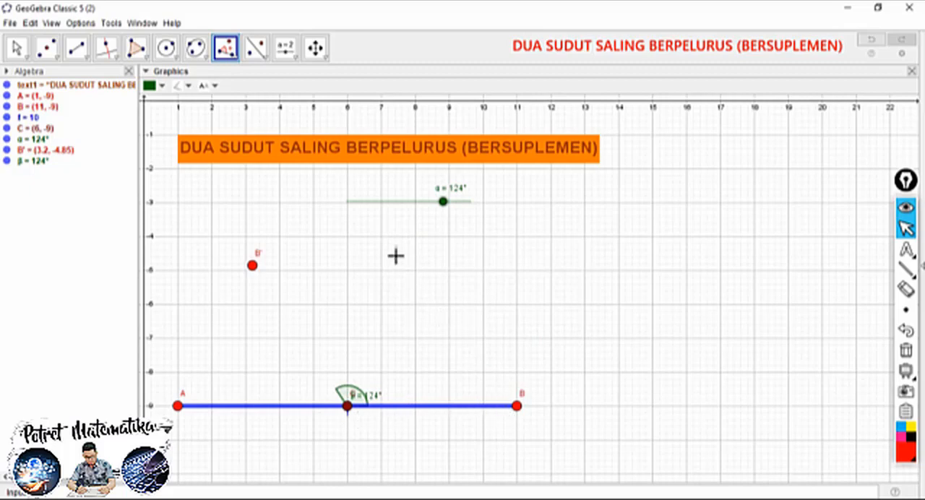
Set the α slider to 54° and draw a segment from the rotated point B' to C
click(17, 46)
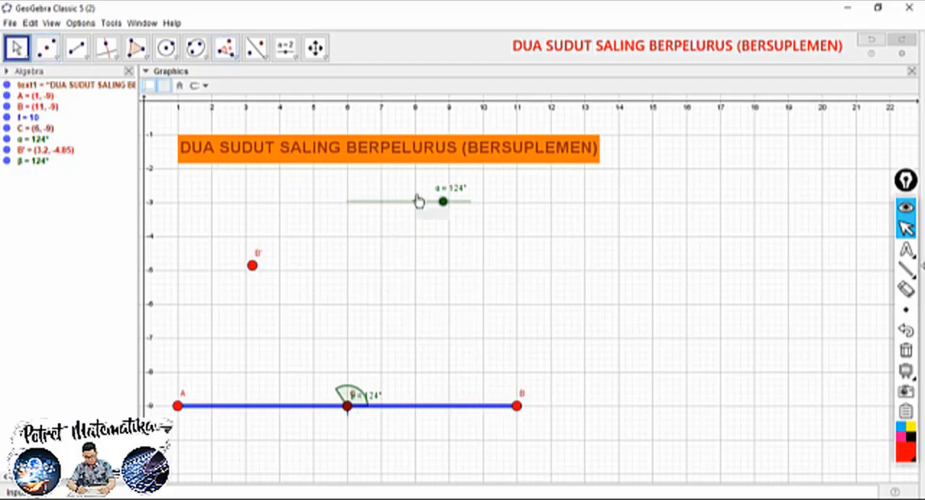
drag(437, 207, 372, 207)
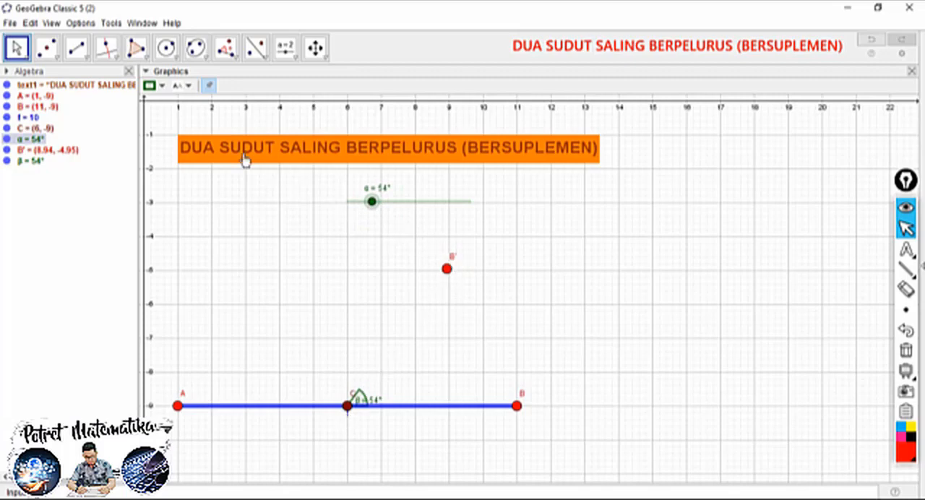
click(87, 58)
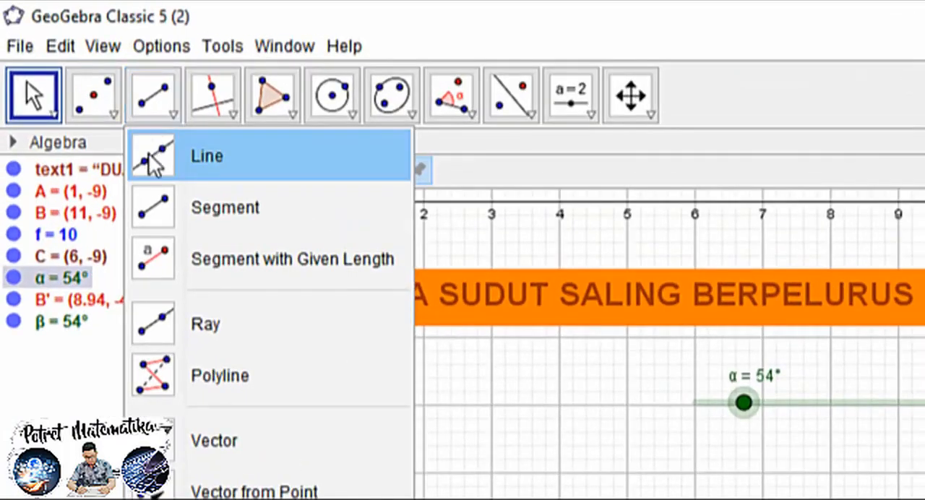
click(209, 208)
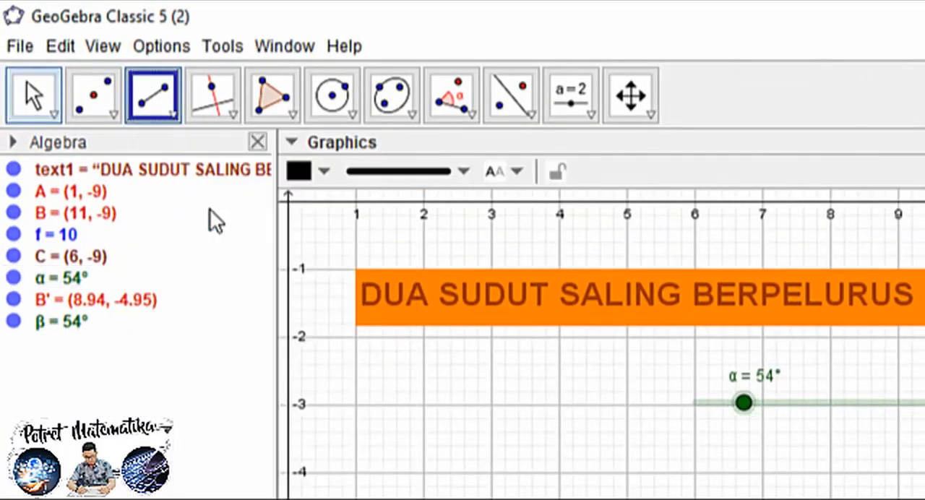
click(448, 269)
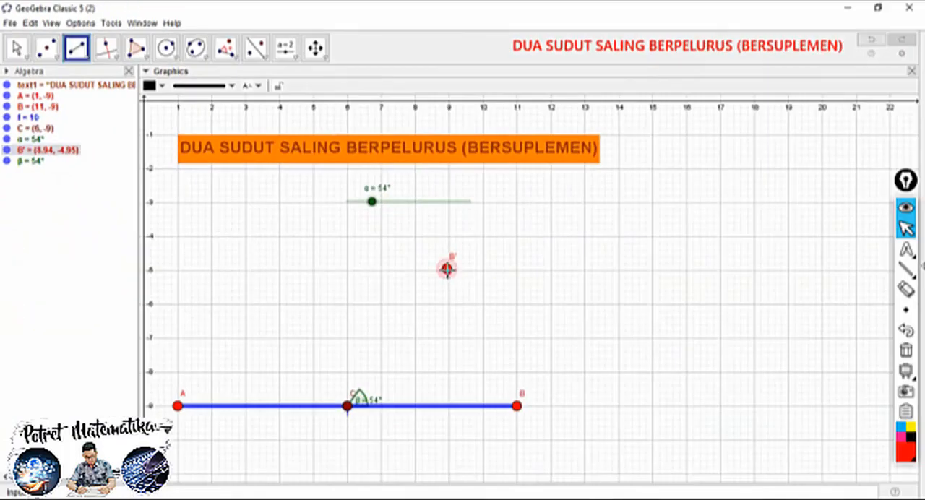
click(348, 406)
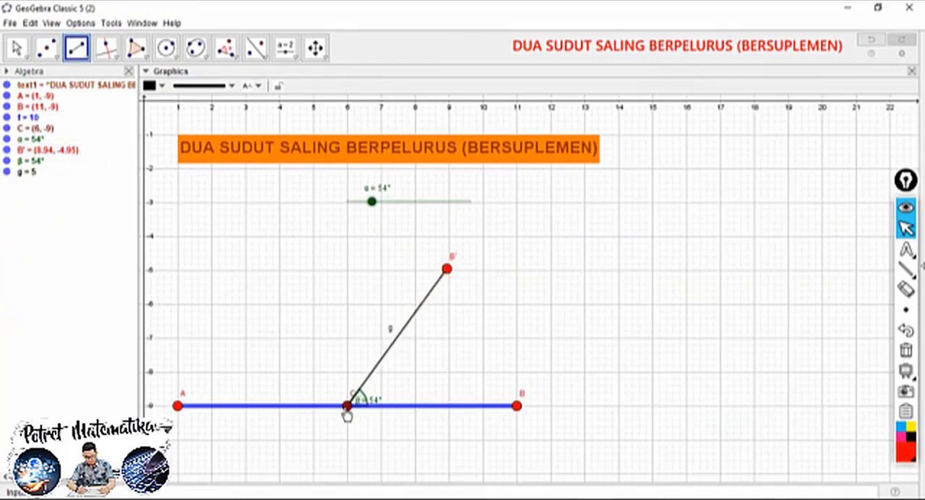
Increase the segment from C to B' to maximum line thickness and colour it blue
click(230, 86)
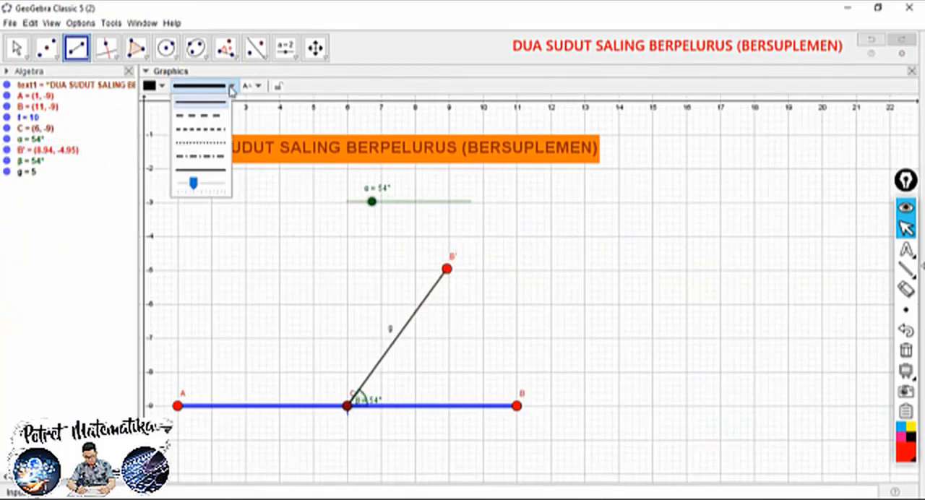
drag(194, 185, 226, 184)
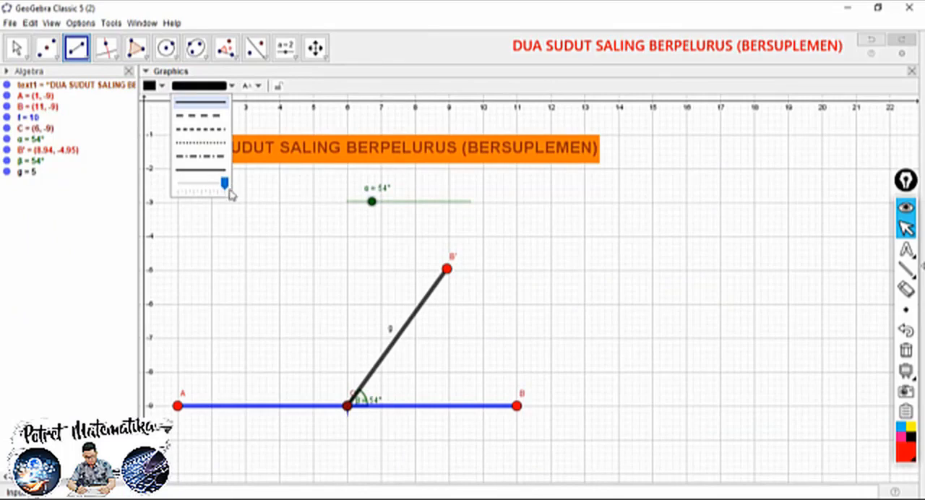
click(161, 86)
click(161, 87)
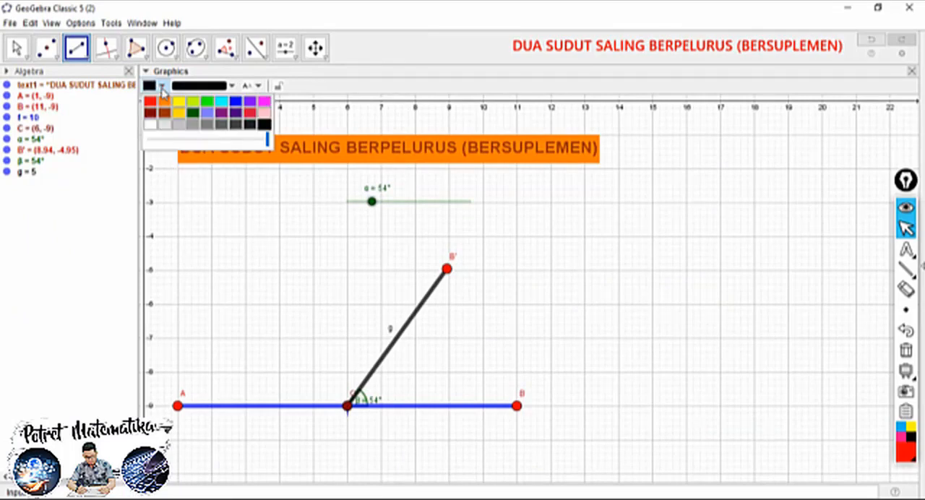
click(234, 102)
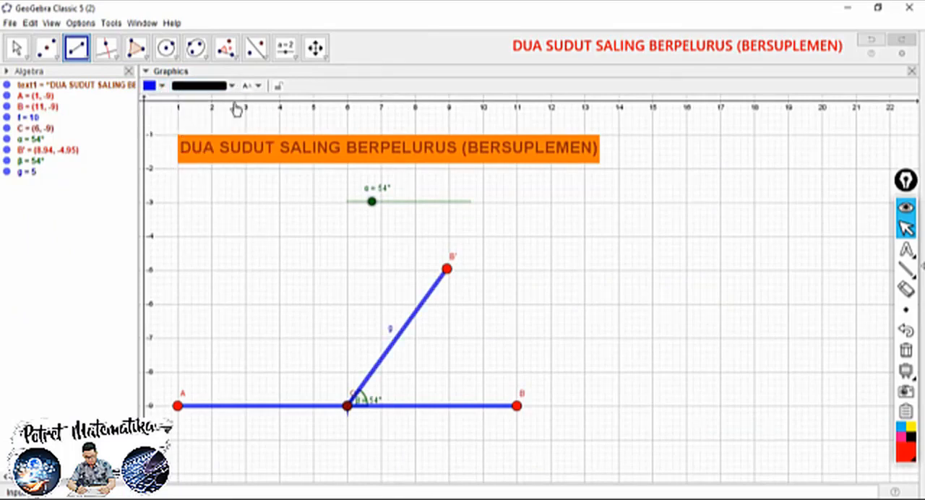
Undo the stray point placed beside segment CB' along with the segment's thickness and colour changes
click(325, 323)
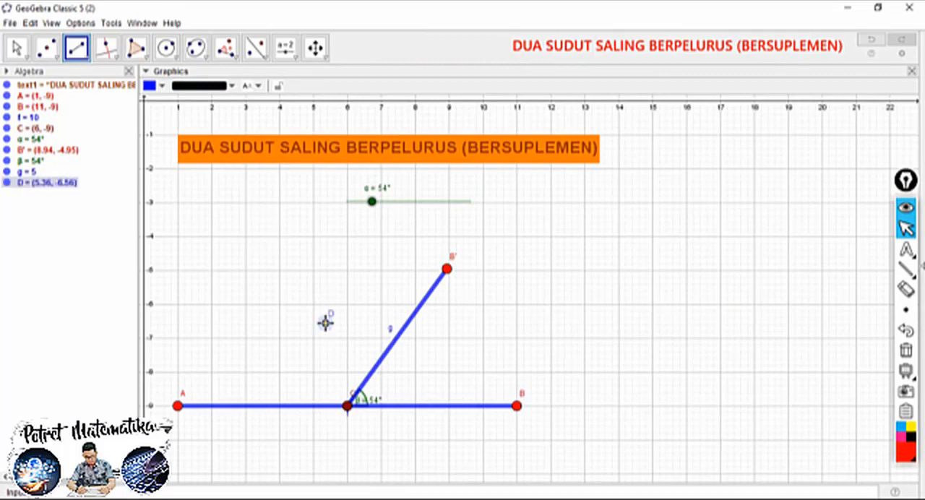
right_click(325, 323)
click(16, 48)
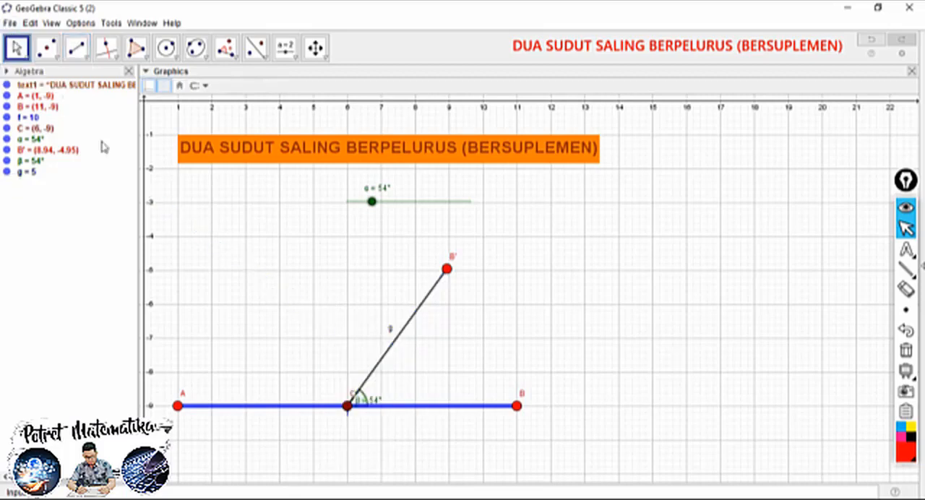
Increase the segment from C to B' to maximum line thickness and colour it brown
click(413, 315)
click(203, 85)
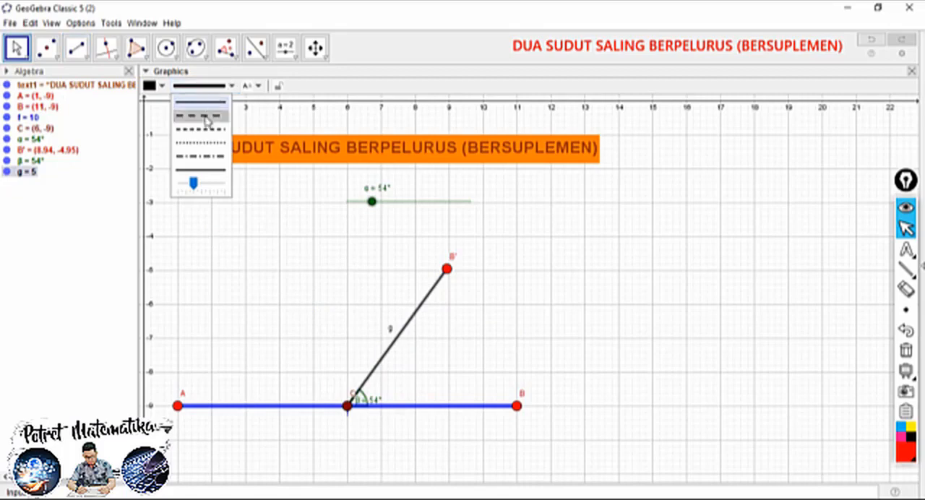
drag(191, 183, 249, 184)
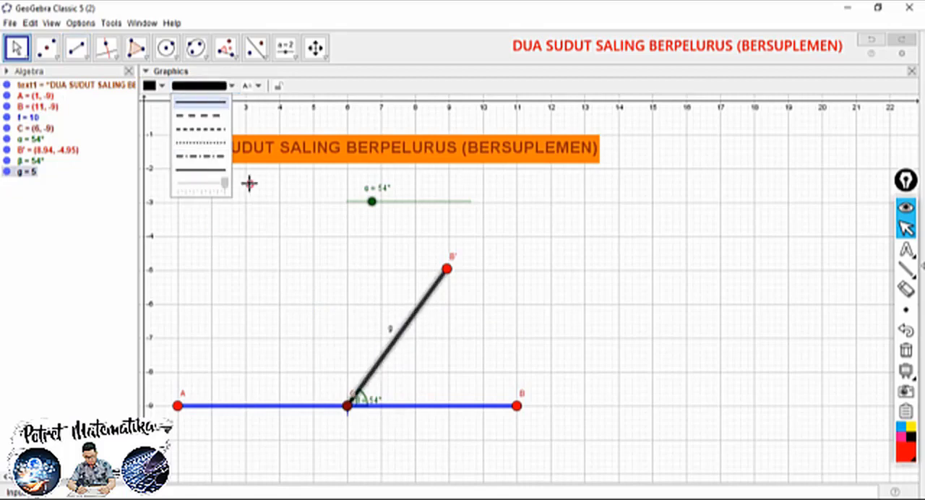
click(289, 243)
click(418, 316)
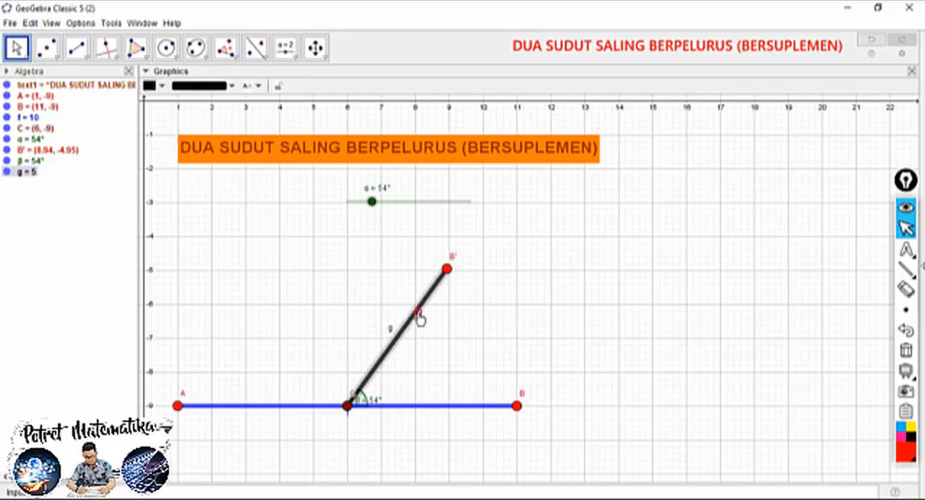
click(160, 86)
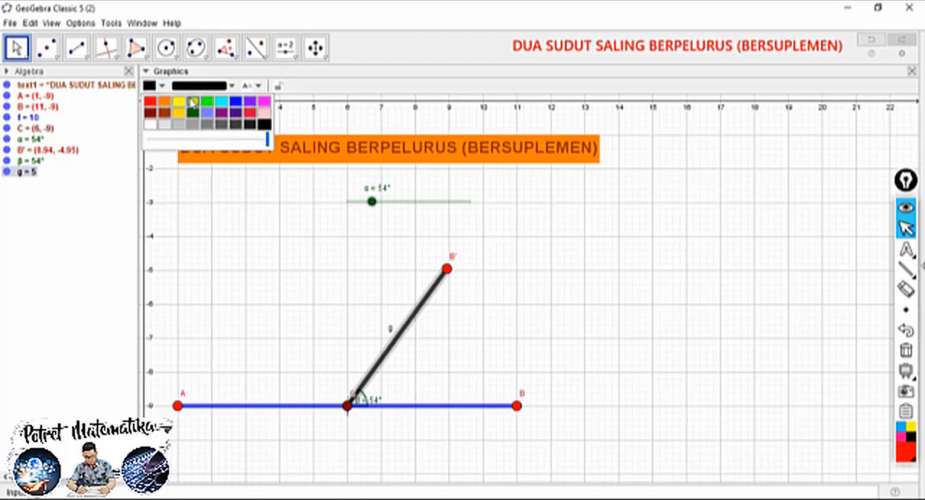
click(164, 114)
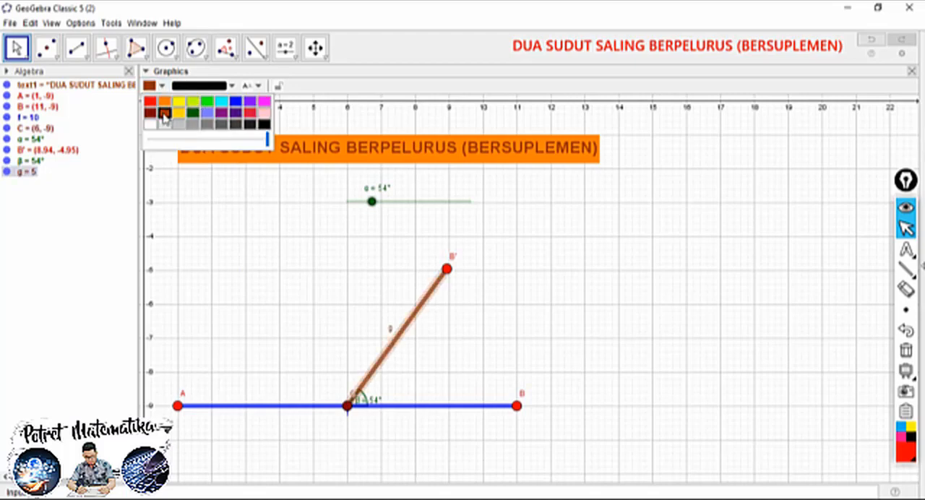
click(307, 303)
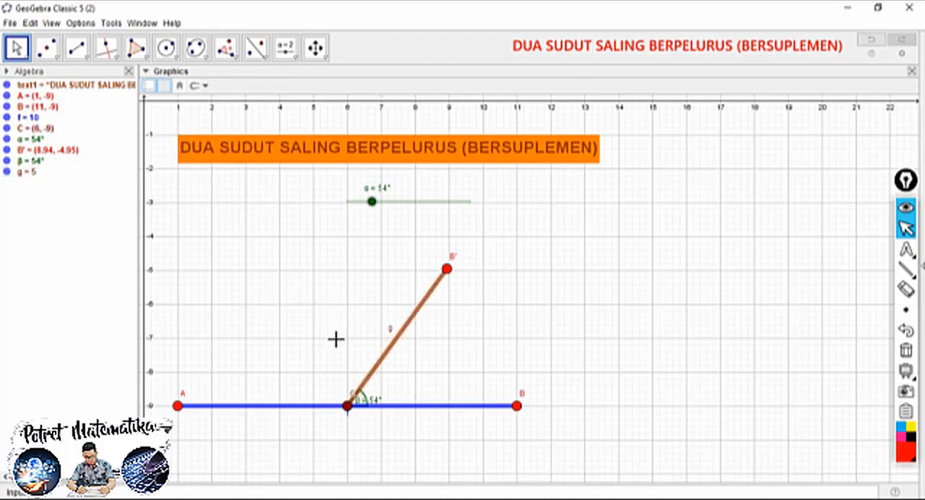
Move the labels of C and angle β clear of the vertex, and rename point B' to D
drag(371, 400, 346, 426)
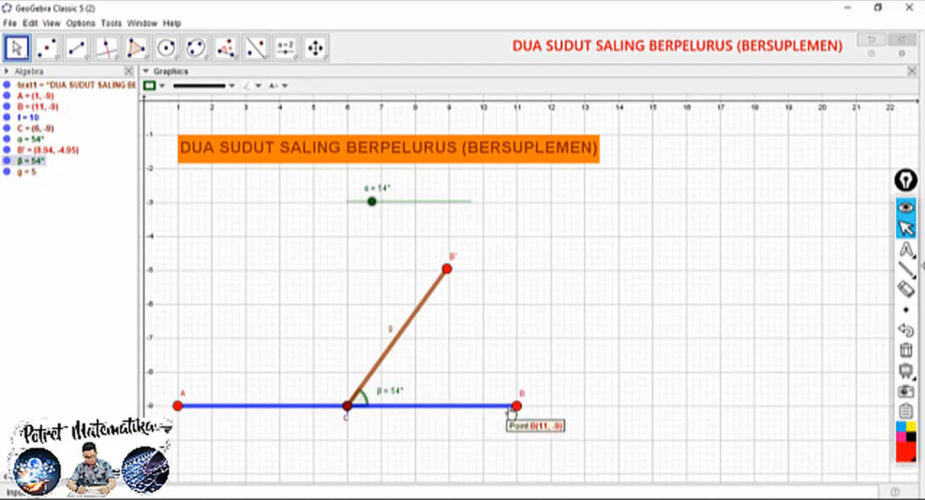
click(451, 267)
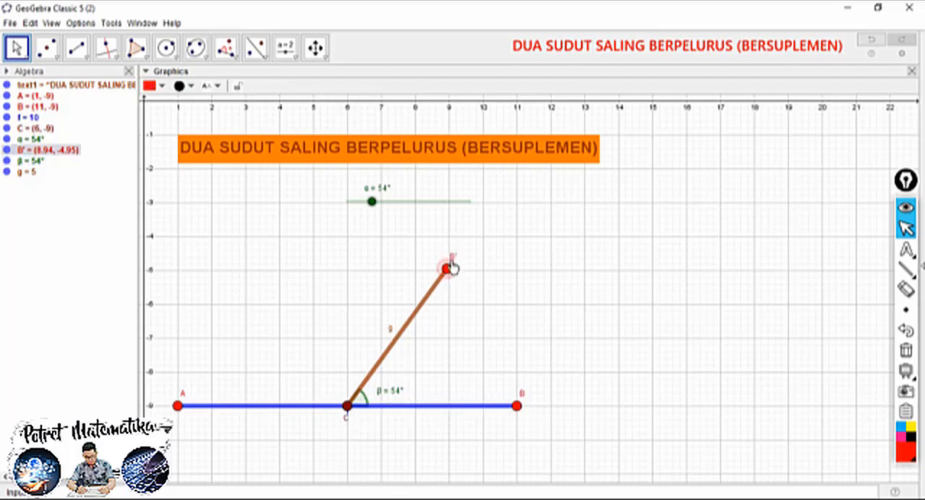
right_click(450, 268)
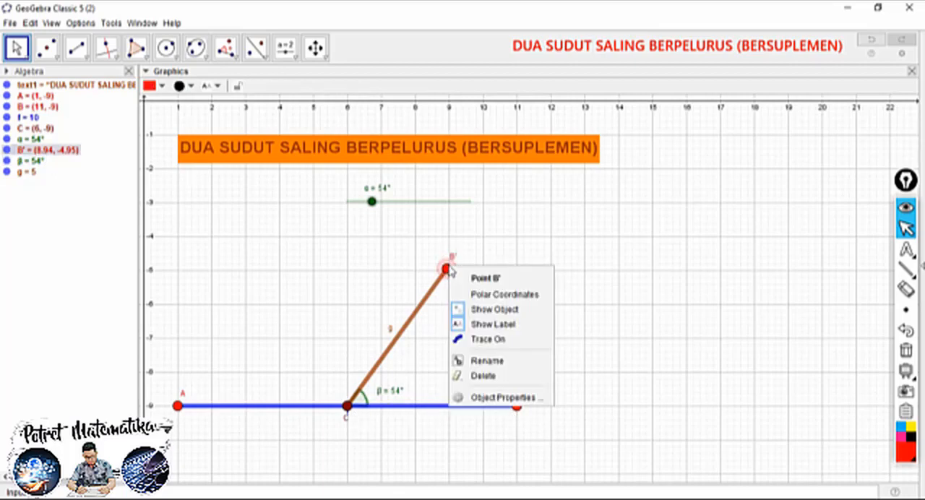
click(480, 360)
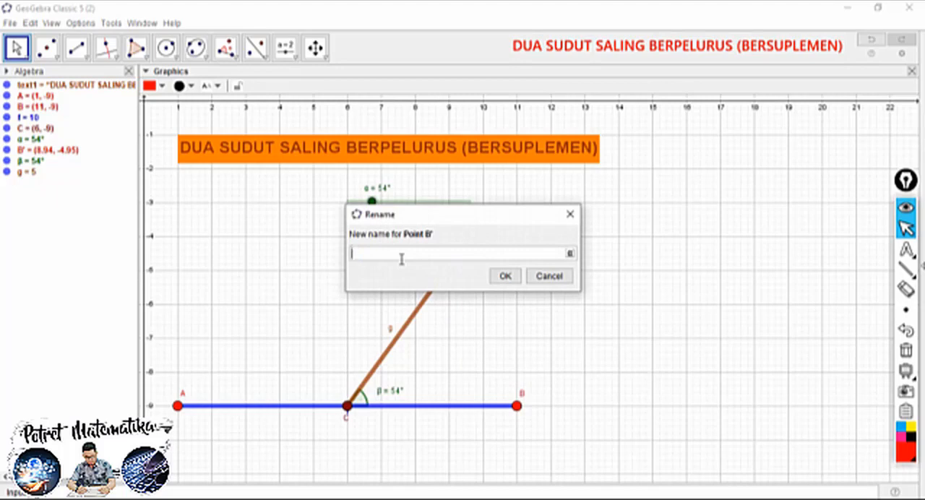
click(503, 275)
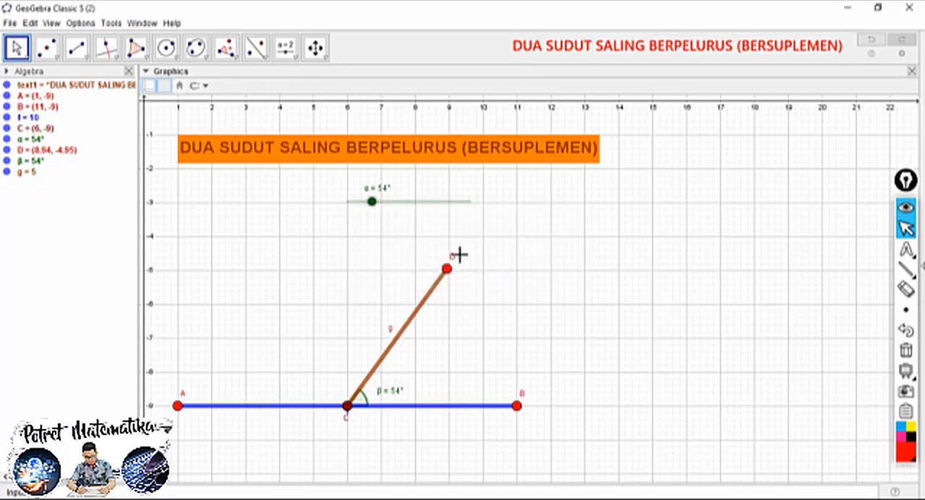
Move the labels of D and angle β clear of the drawing, and set the α slider to 87°
click(76, 47)
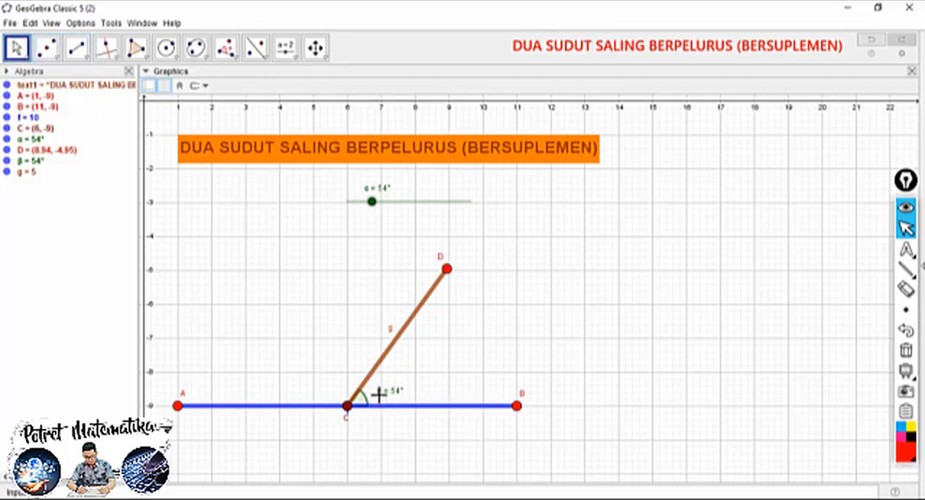
drag(392, 398, 395, 396)
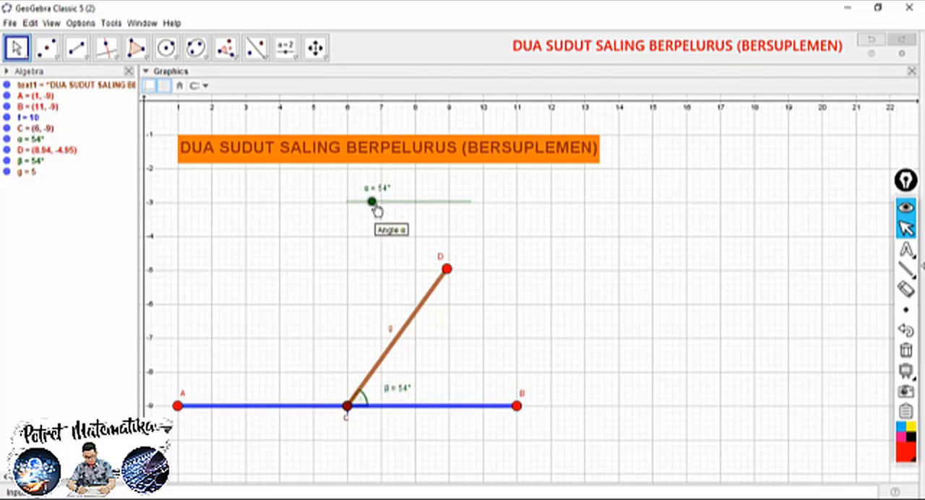
drag(372, 202, 403, 209)
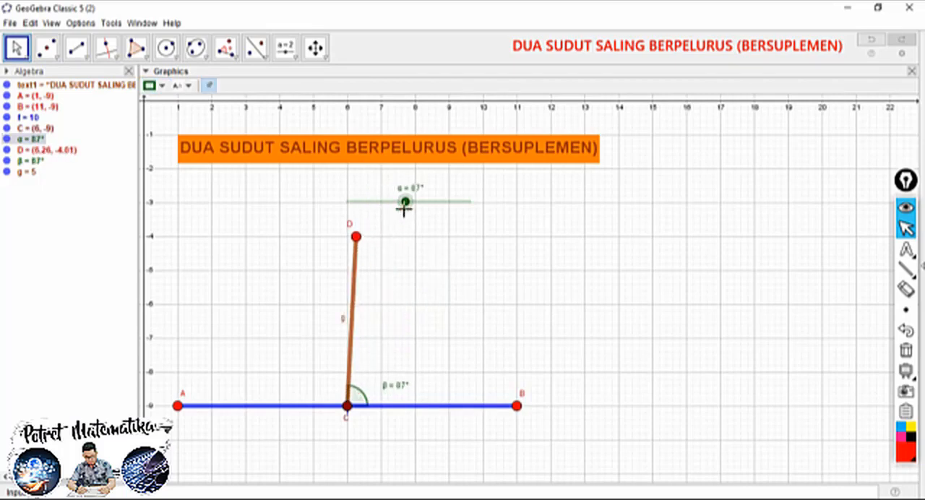
Show only the value in the label of angle β and place that label close beside its arc
right_click(391, 391)
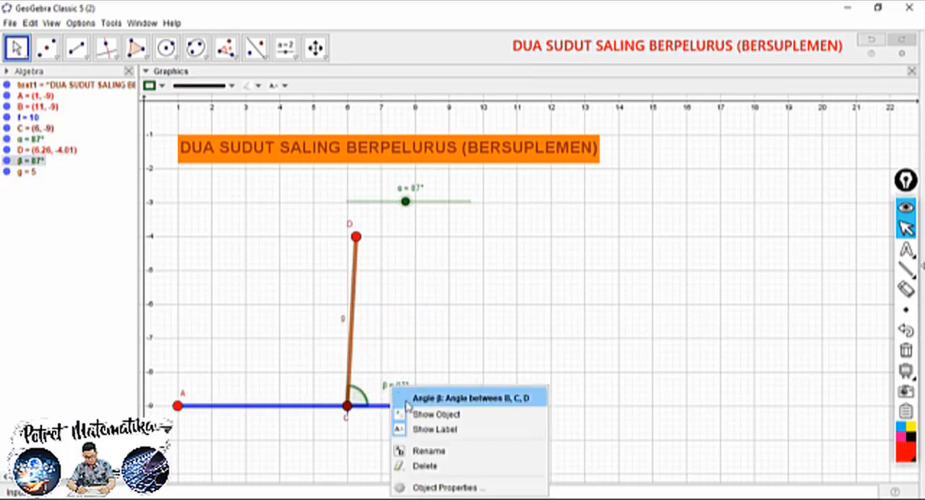
click(418, 493)
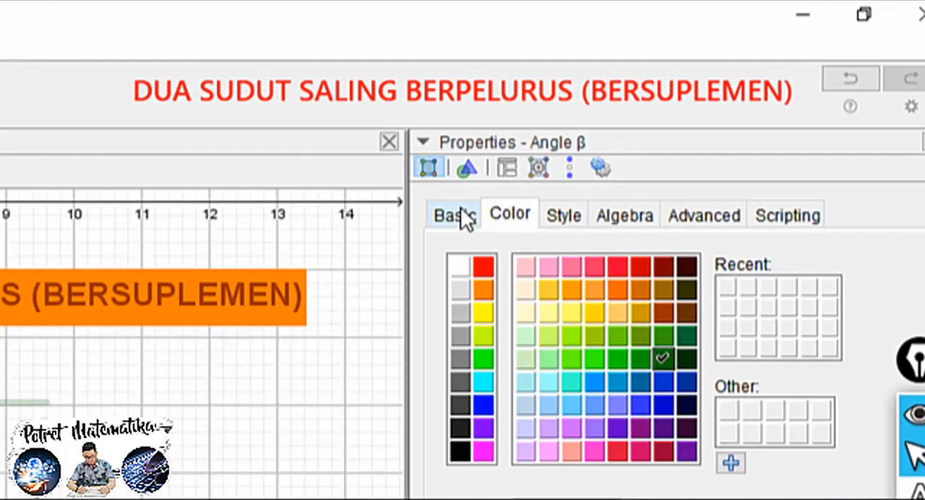
click(674, 112)
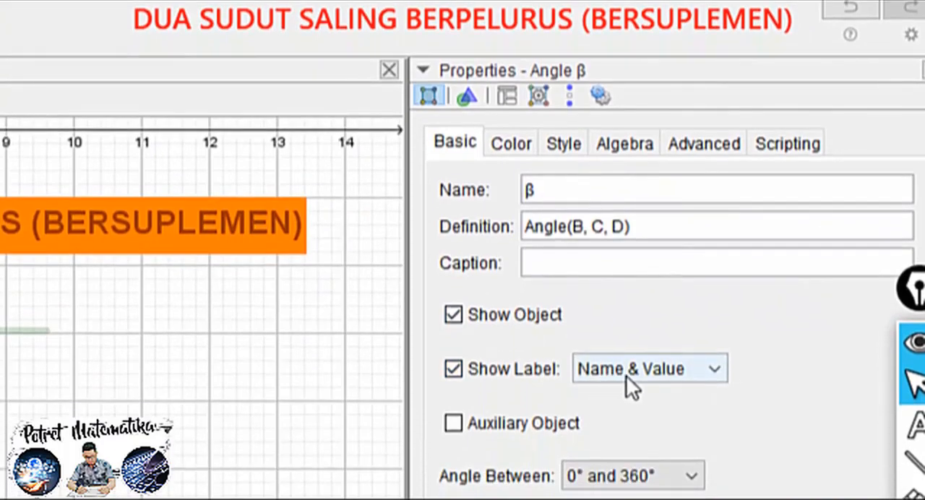
click(625, 375)
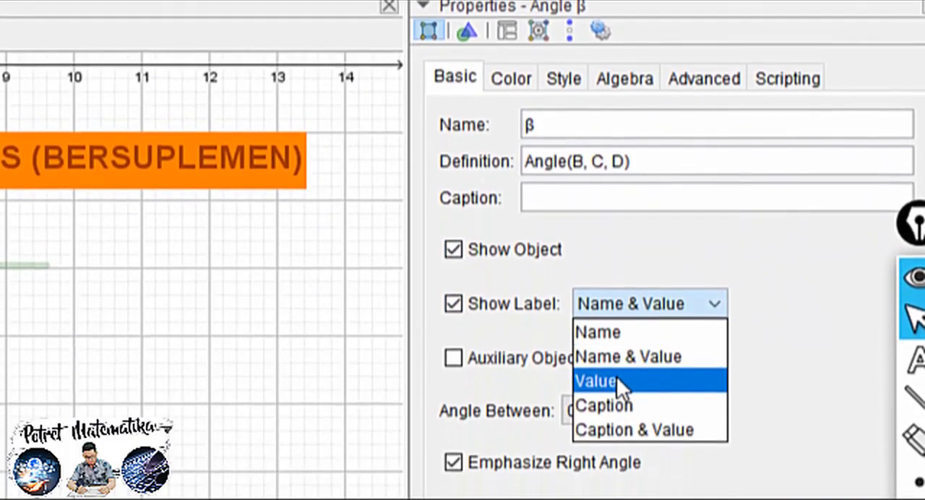
click(617, 376)
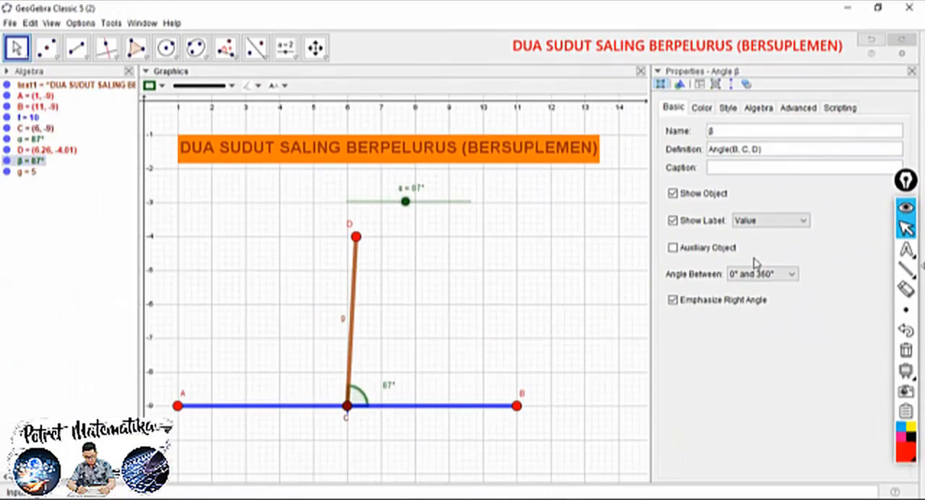
drag(389, 390, 378, 393)
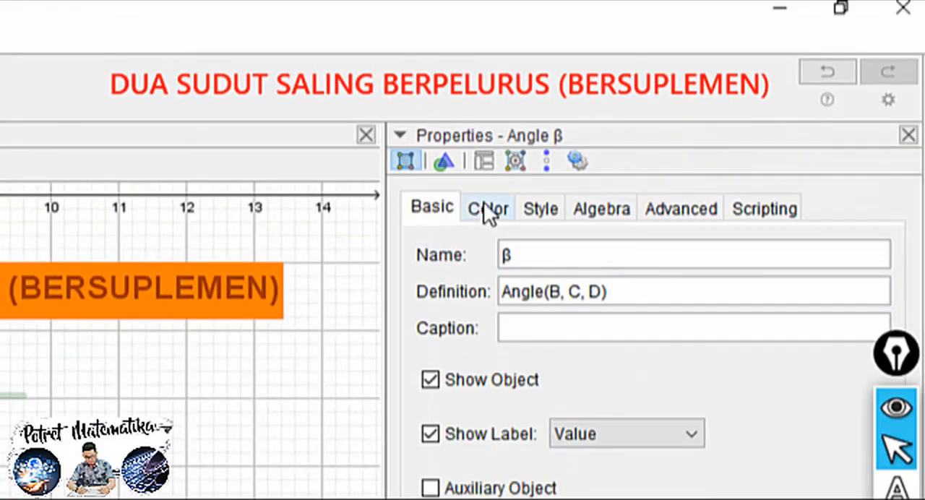
Colour angle β bright green (#00FF00) and set its fill opacity to 100
click(486, 209)
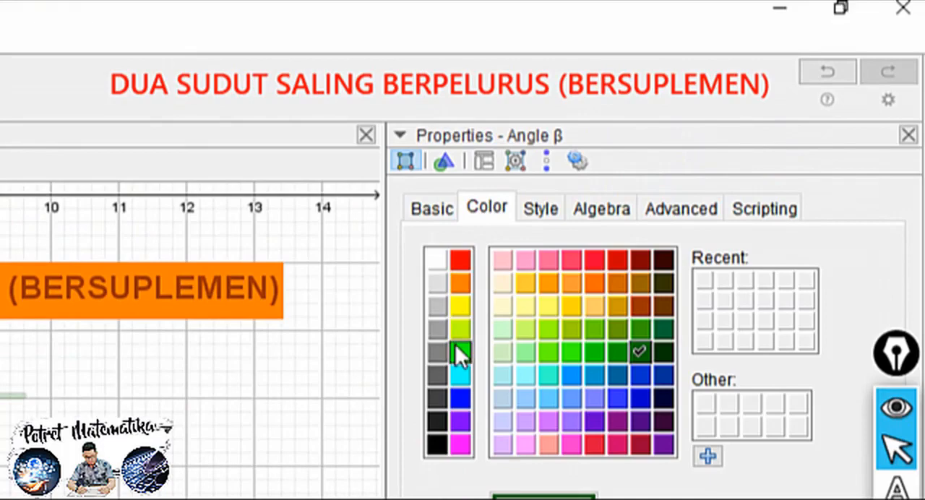
click(461, 350)
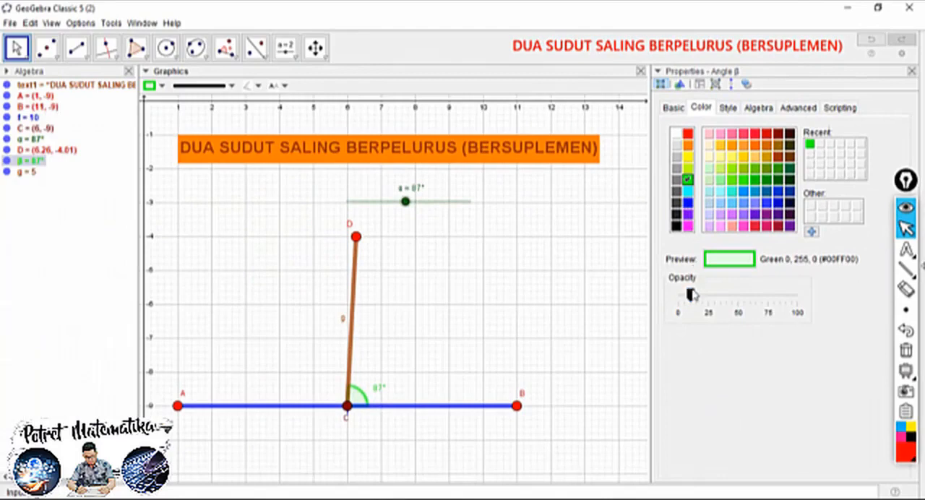
drag(690, 292, 803, 297)
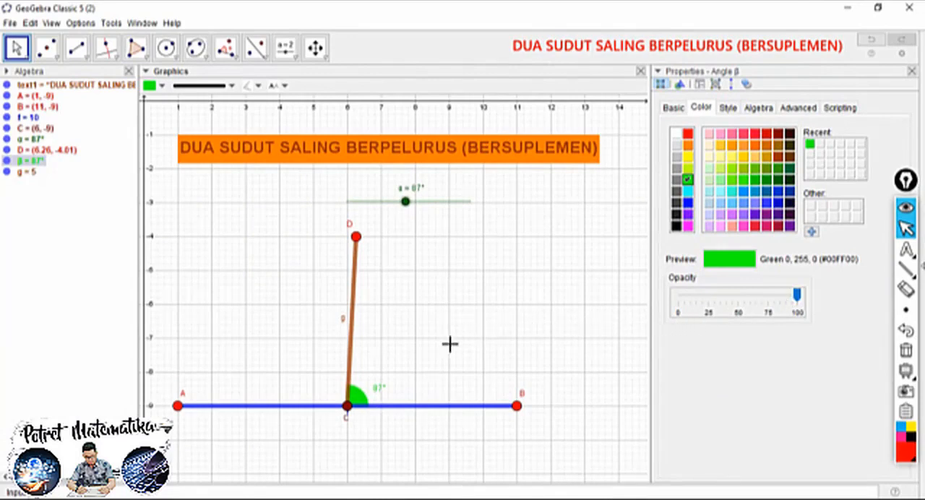
Set the α slider to 79° and construct the angle from D around vertex C to A
mouse_move(407, 207)
mouse_down()
mouse_move(440, 209)
mouse_move(378, 216)
mouse_move(468, 214)
mouse_move(367, 224)
mouse_move(398, 221)
mouse_up()
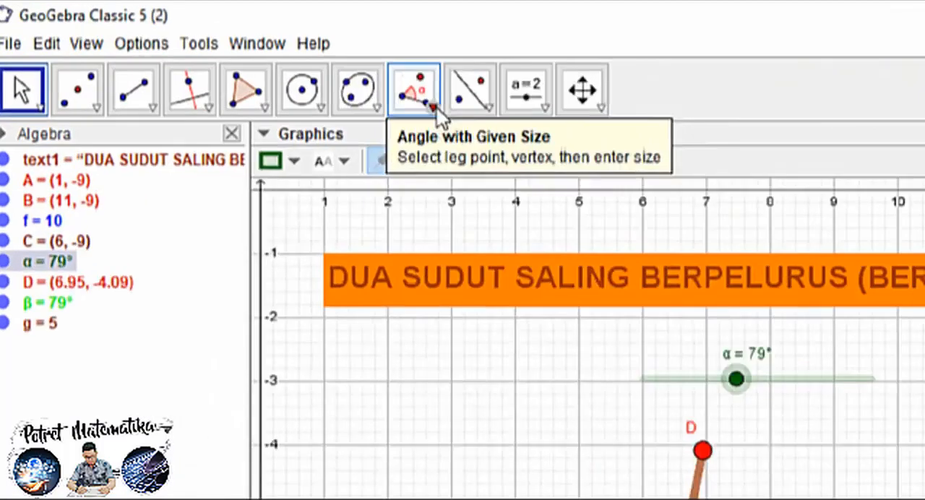
click(231, 52)
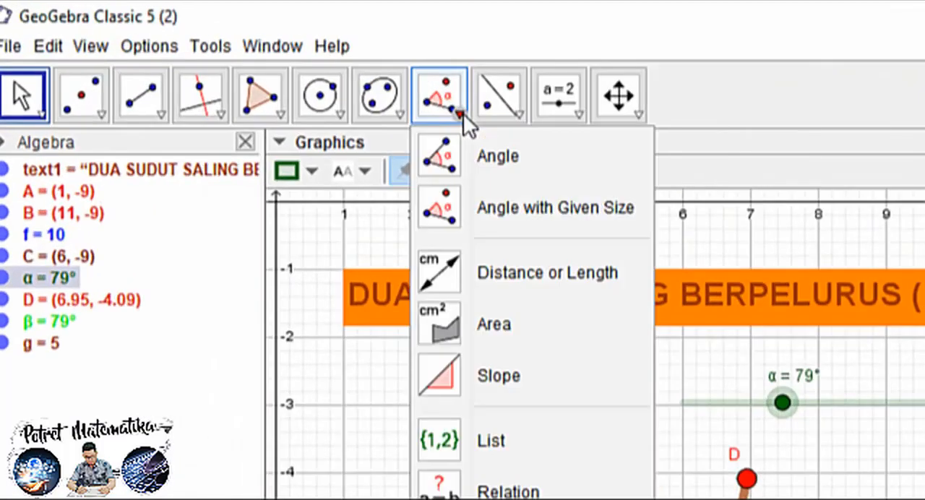
click(255, 48)
click(439, 93)
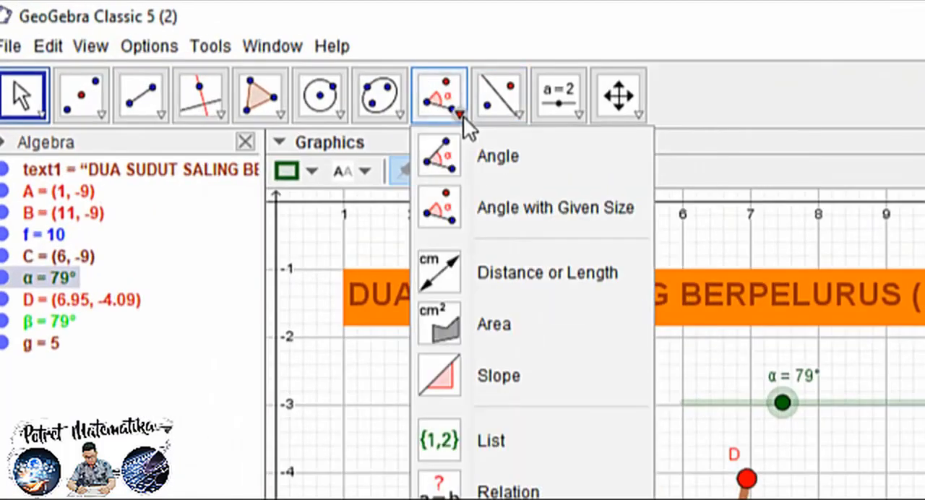
click(498, 153)
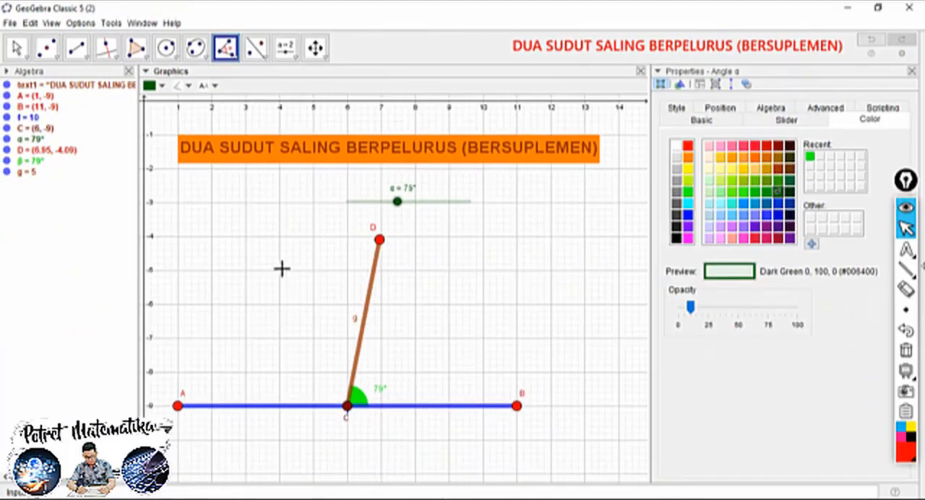
click(378, 241)
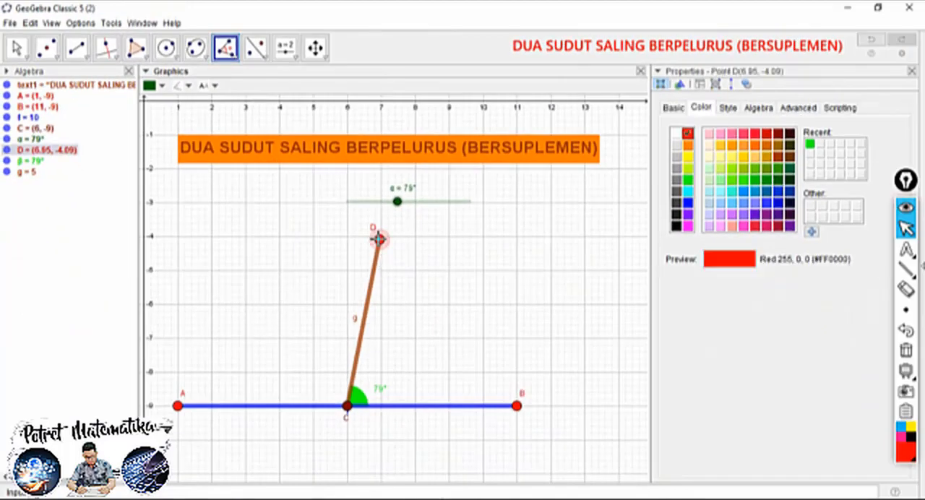
click(347, 407)
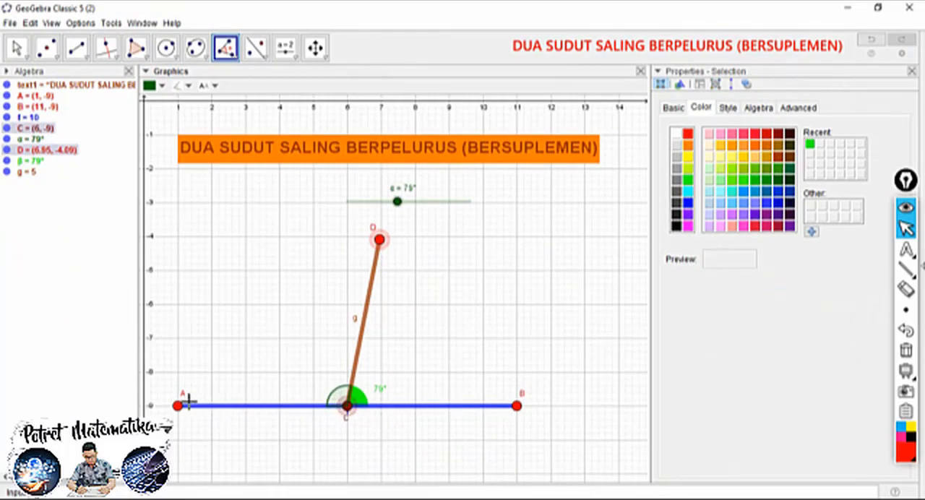
click(178, 405)
click(17, 48)
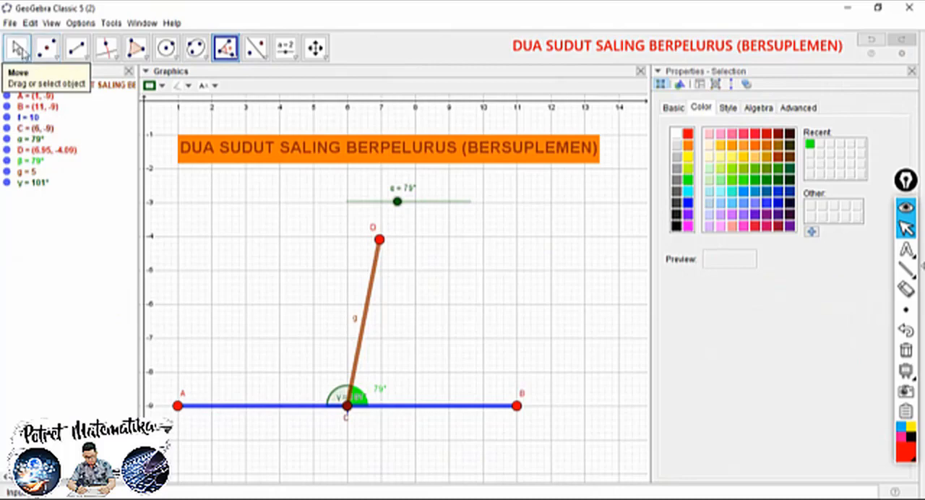
Move the label of angle DCA outside its arc, colour the angle #CC9900 and raise its fill opacity to 100
drag(341, 405, 309, 393)
click(319, 387)
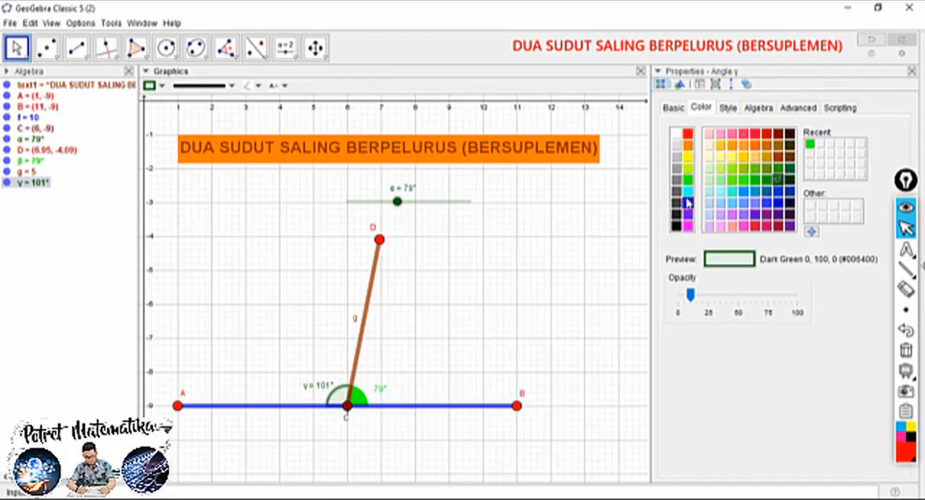
click(766, 157)
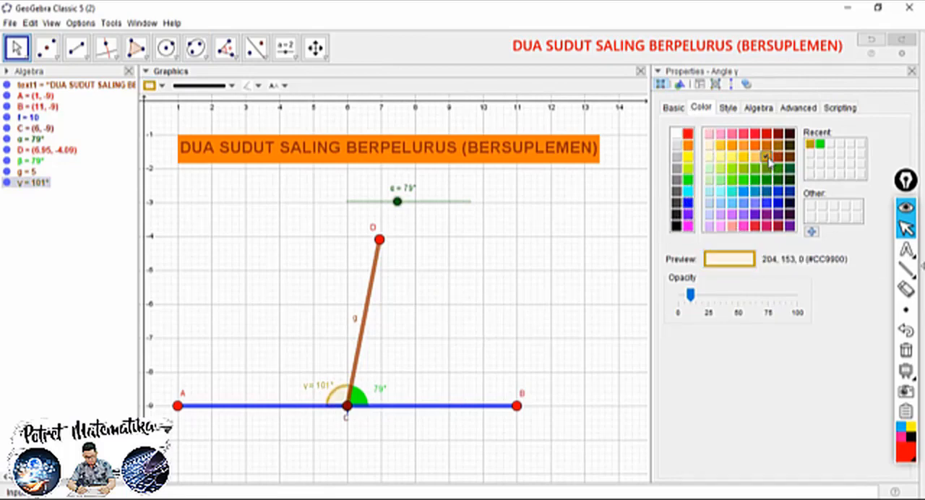
drag(690, 295, 804, 297)
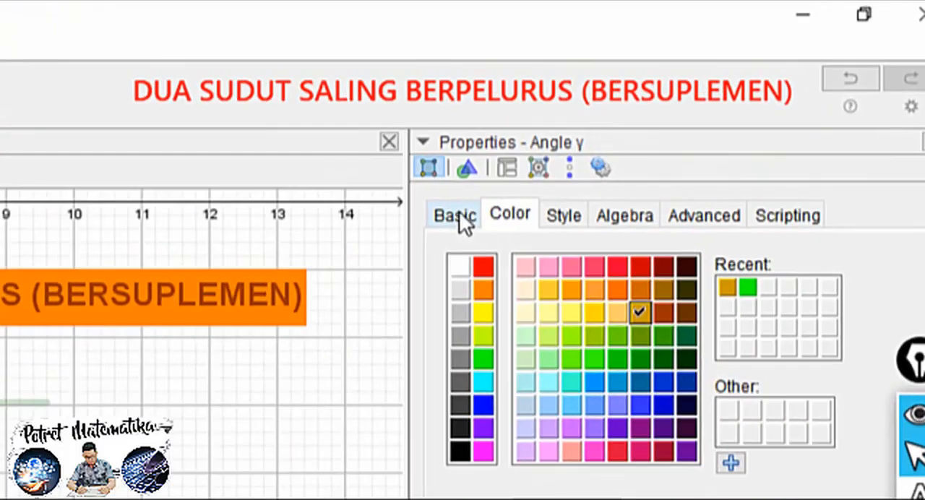
Show only the value in the label of angle γ and place that label close beside its arc
click(672, 108)
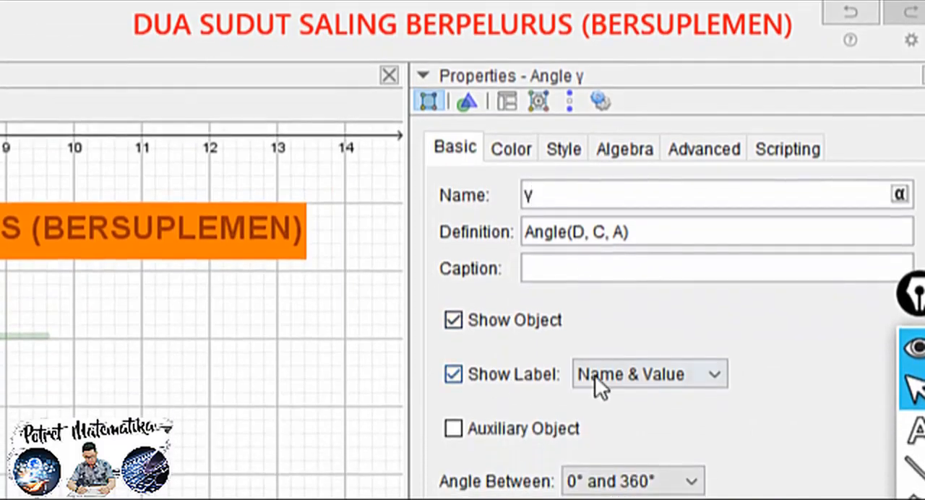
click(594, 375)
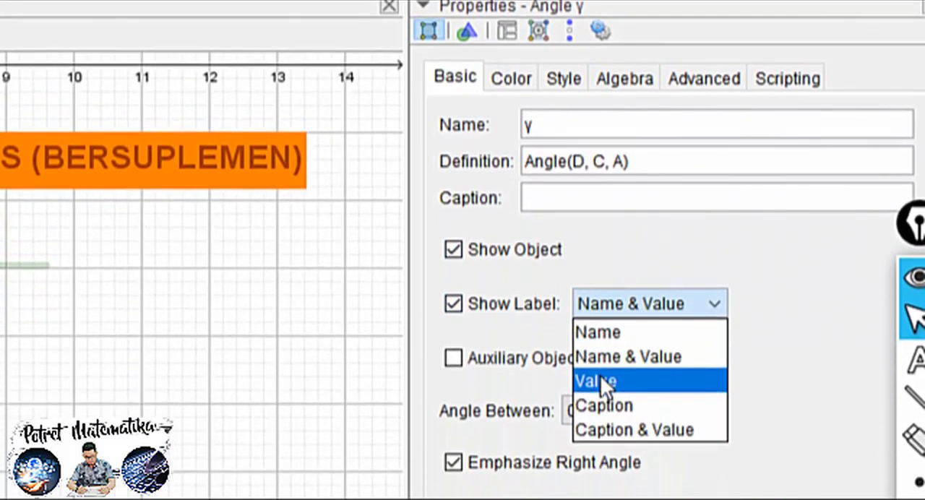
click(600, 447)
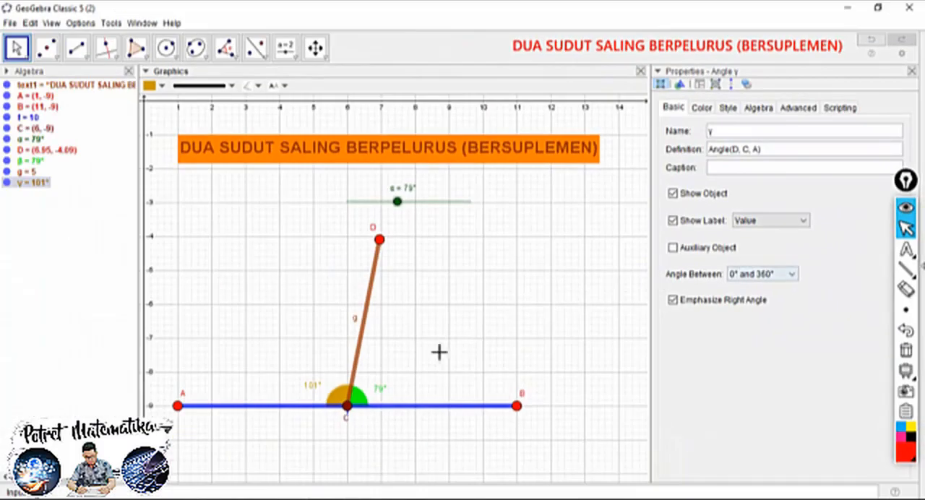
drag(312, 387, 321, 390)
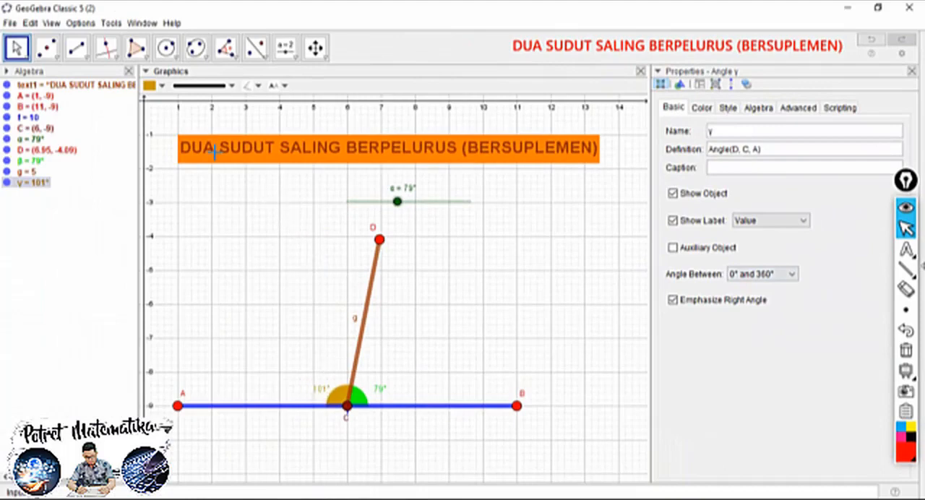
Move the α slider to 105° and back to 41°, closing the object properties in between
click(146, 72)
drag(396, 184, 424, 189)
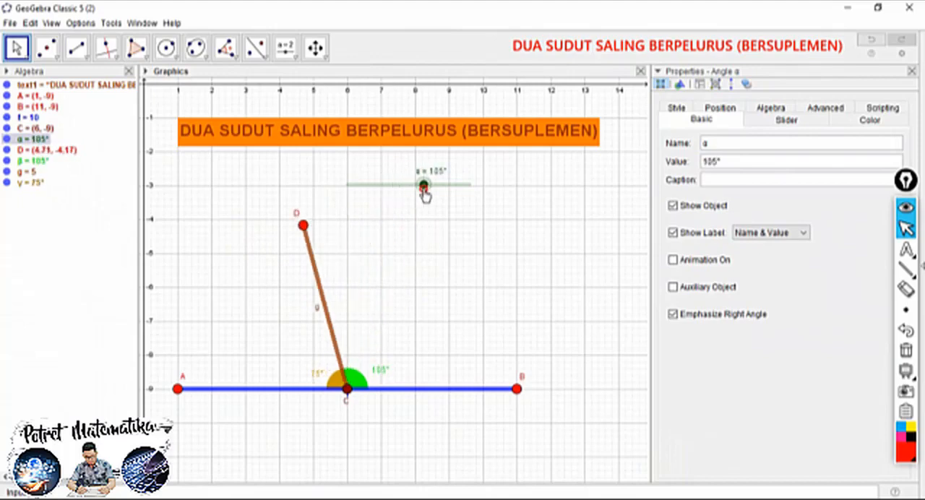
click(912, 72)
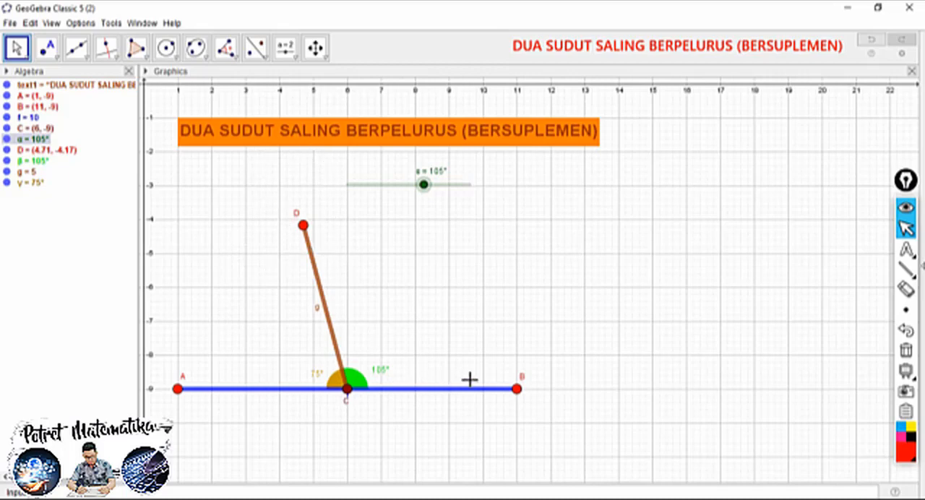
drag(426, 186, 359, 185)
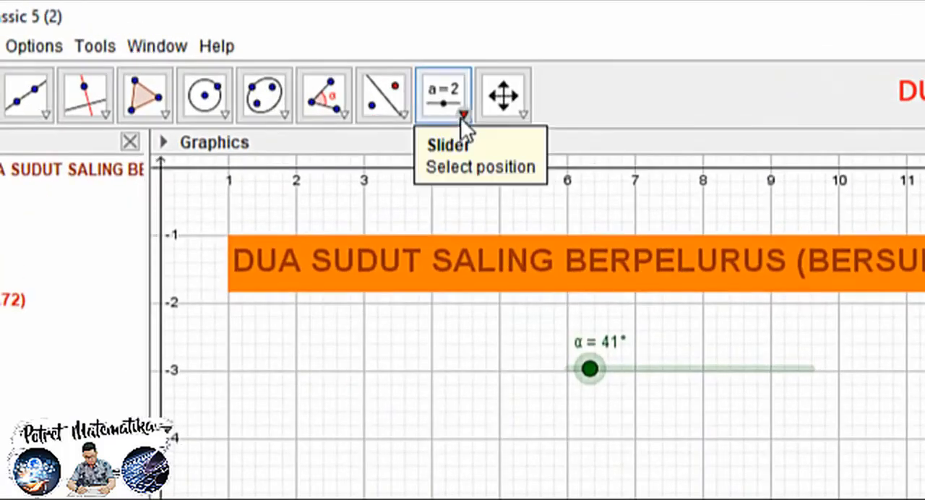
Insert the text "PENJELASAN :" in the empty area beside the α slider, near x = 12
click(294, 58)
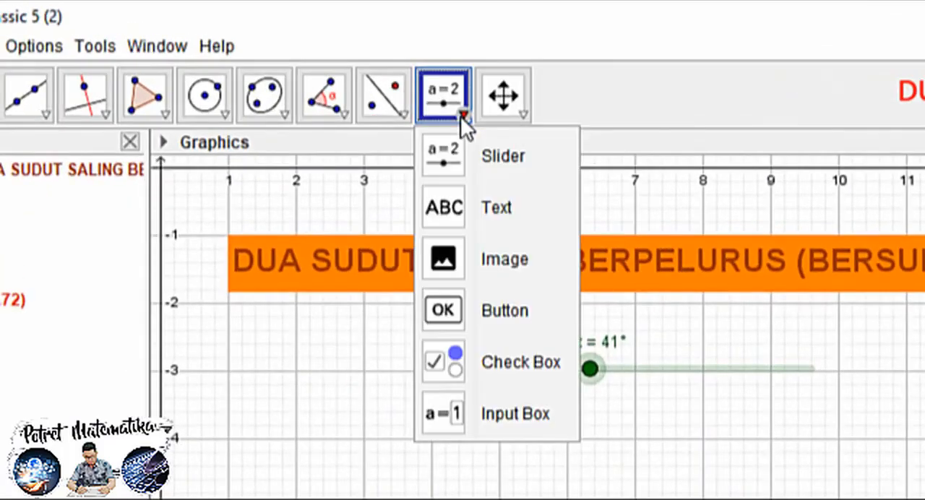
click(486, 205)
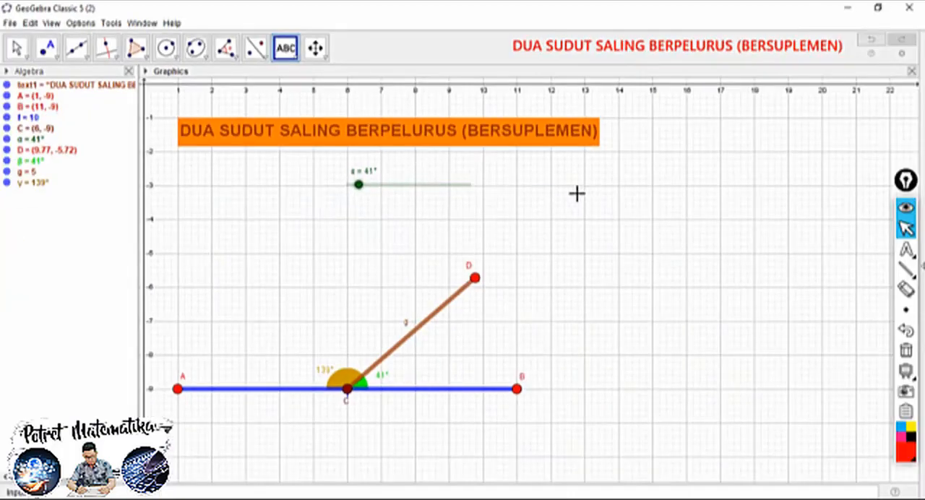
click(557, 190)
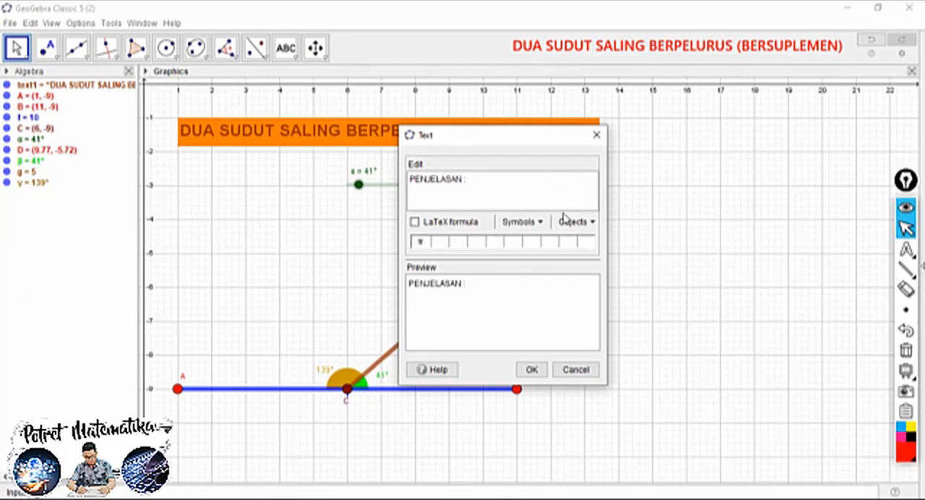
click(531, 369)
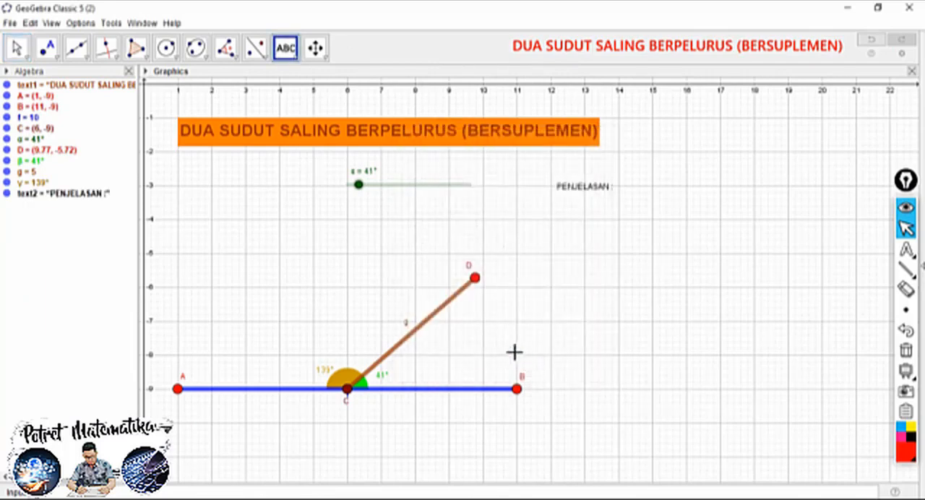
Make the "PENJELASAN :" text bold at Medium size and nudge it slightly down
click(16, 48)
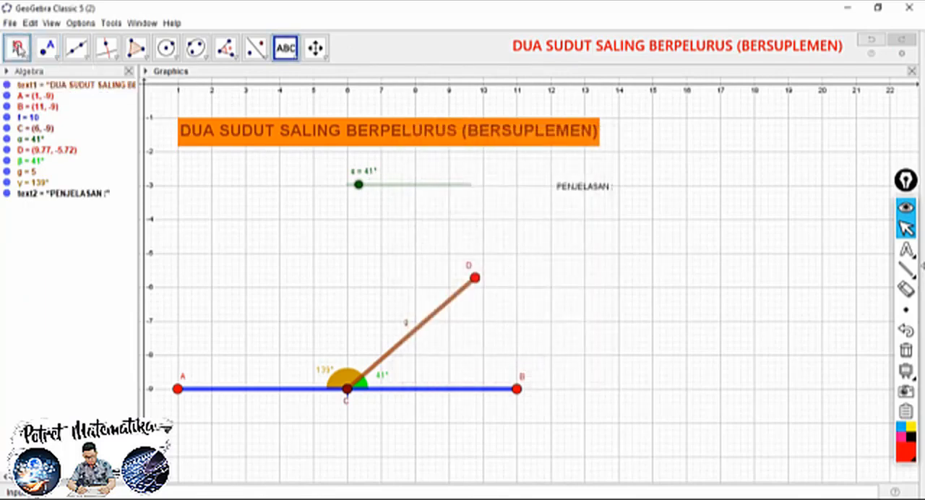
click(571, 187)
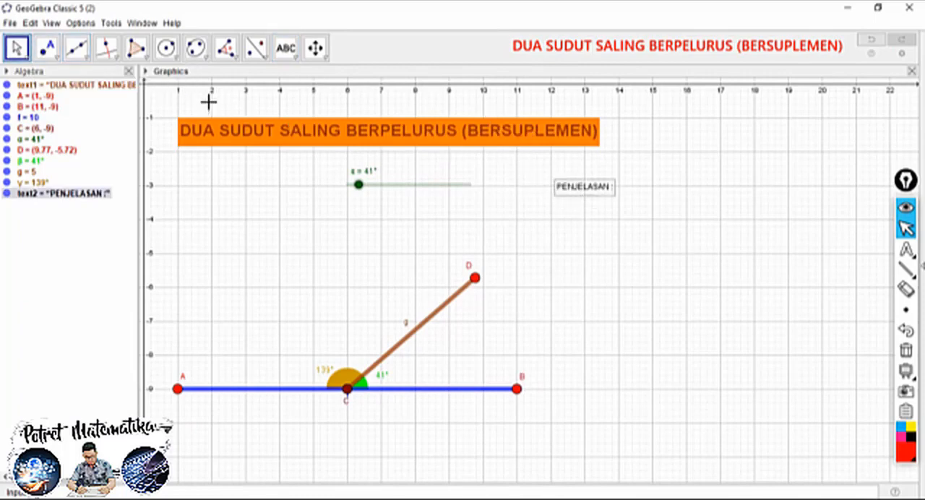
click(146, 71)
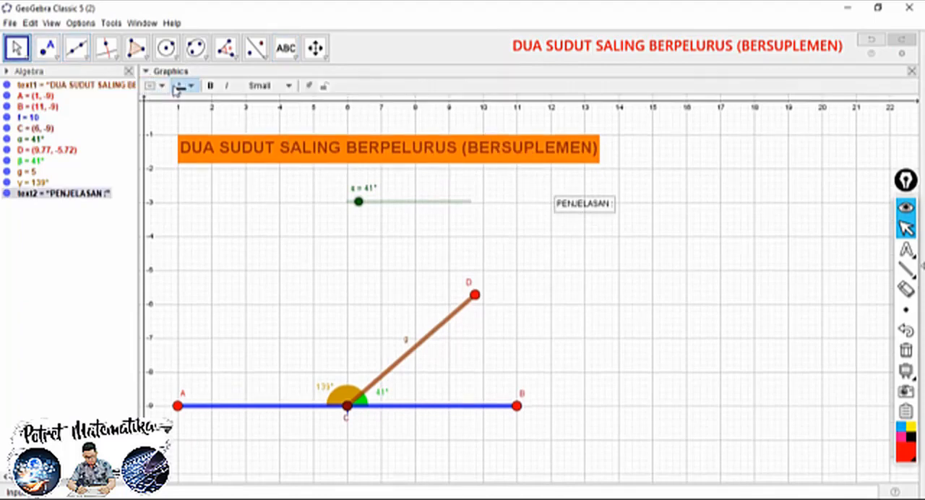
click(210, 86)
click(266, 85)
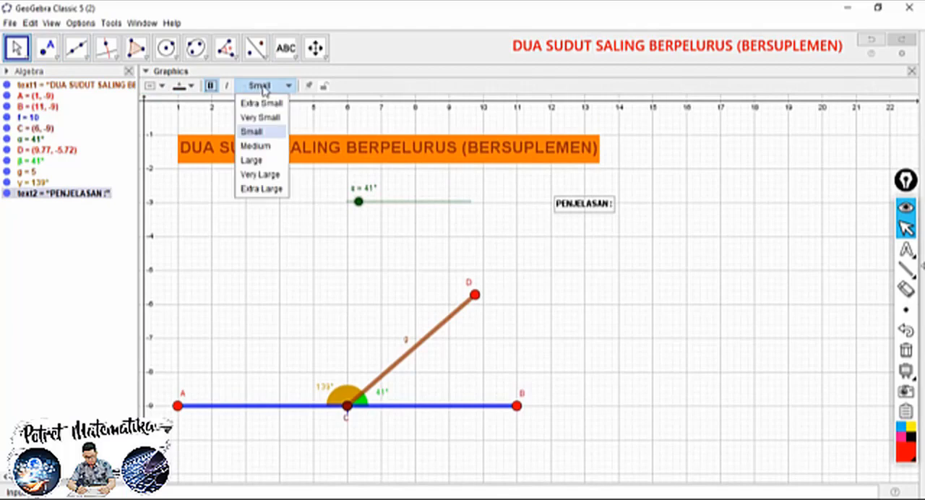
click(261, 151)
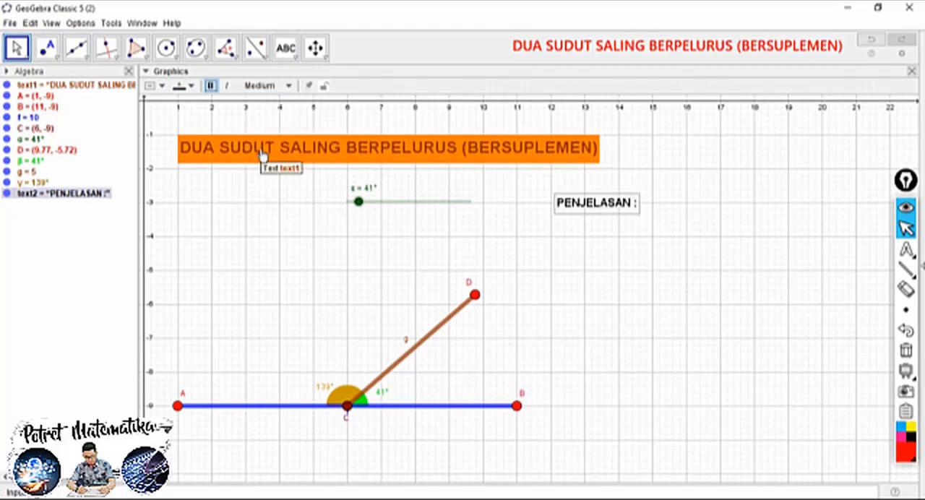
drag(566, 208, 561, 217)
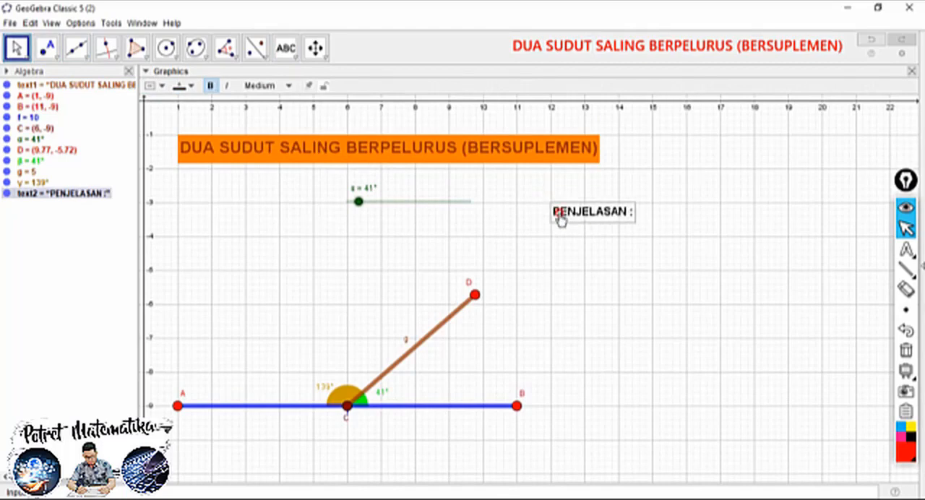
Colour the "PENJELASAN :" text brown and deselect it
click(190, 85)
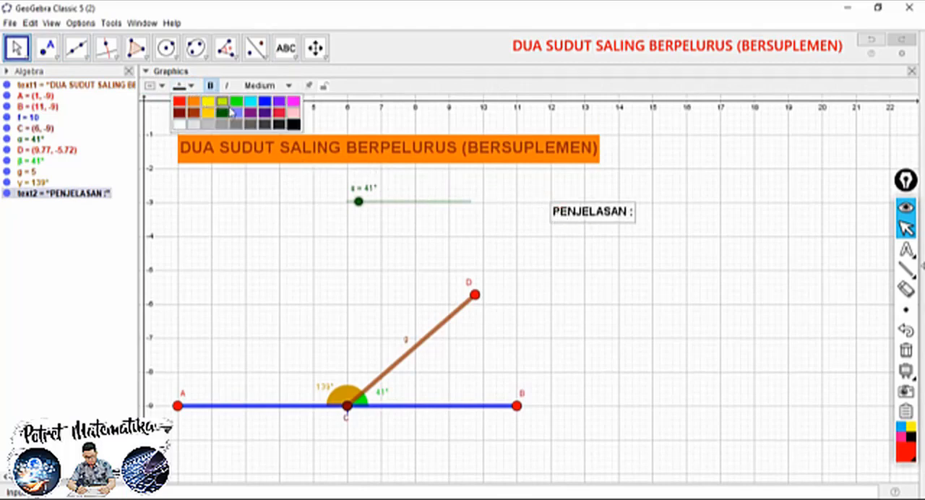
click(192, 112)
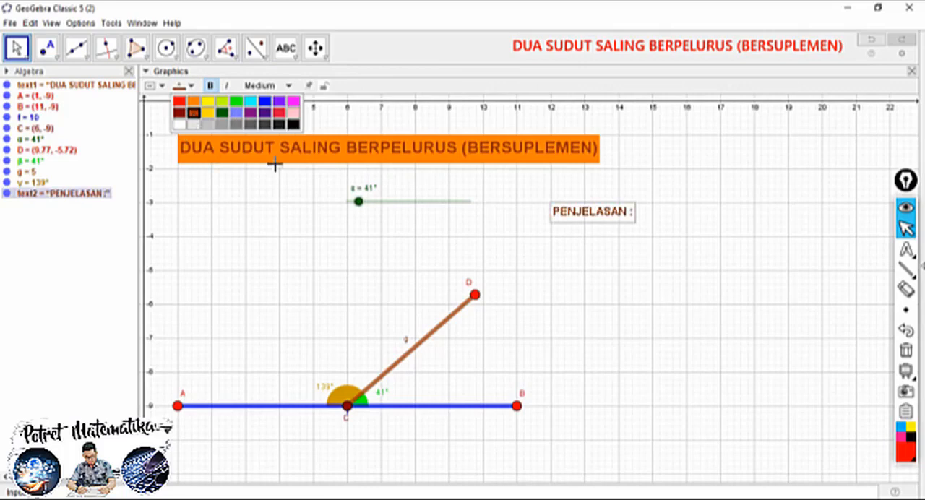
click(579, 239)
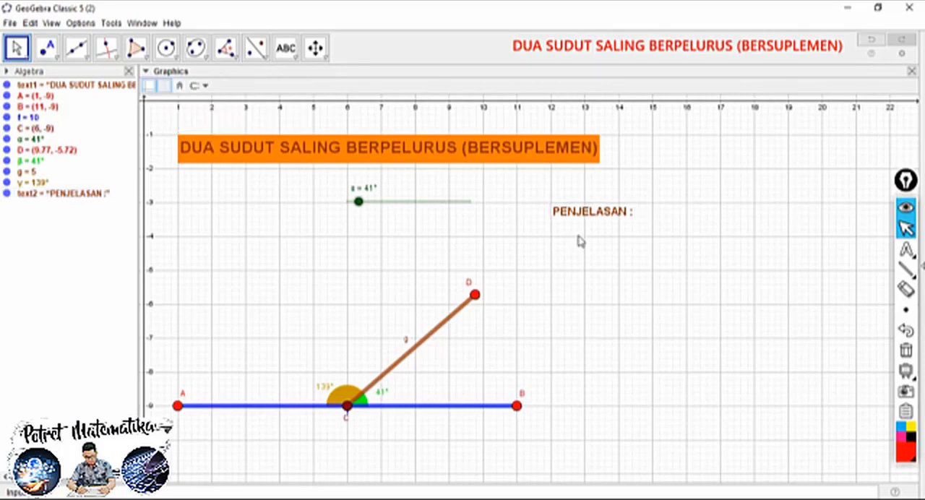
click(588, 211)
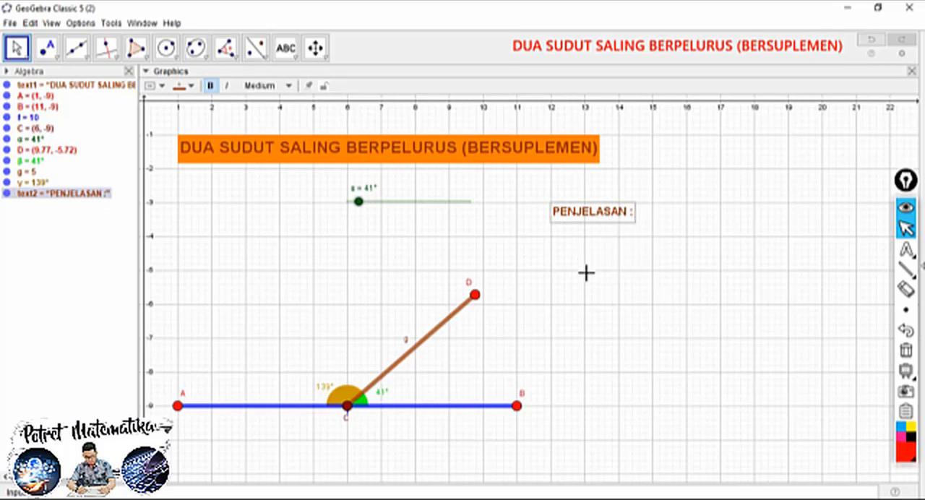
click(639, 249)
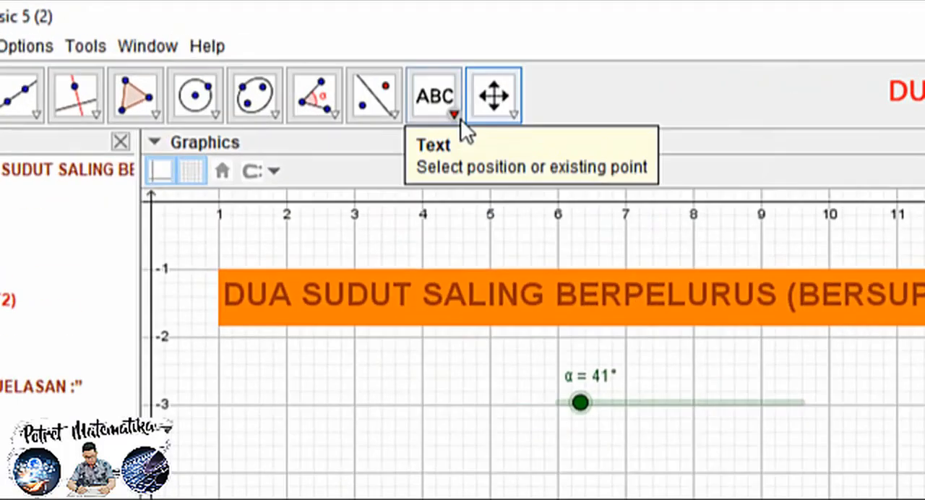
Add a check box just after the "PENJELASAN :" text with no caption and no linked objects
click(294, 56)
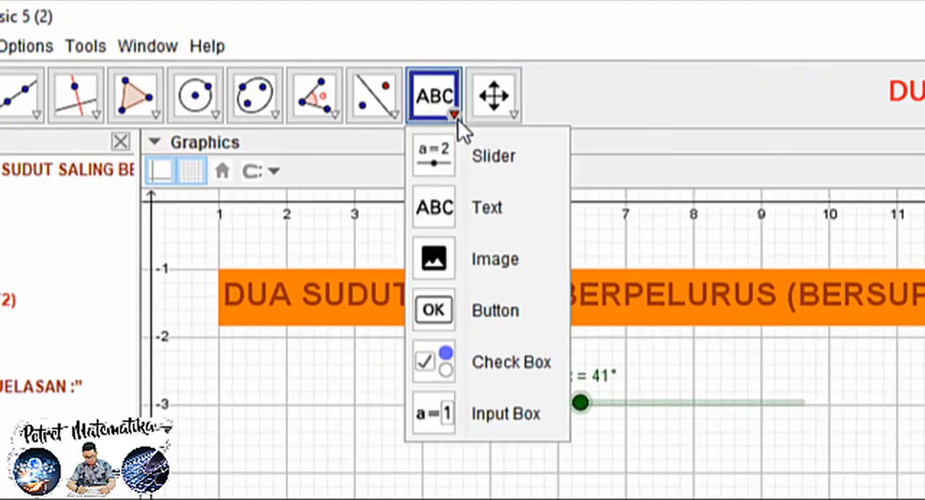
click(498, 364)
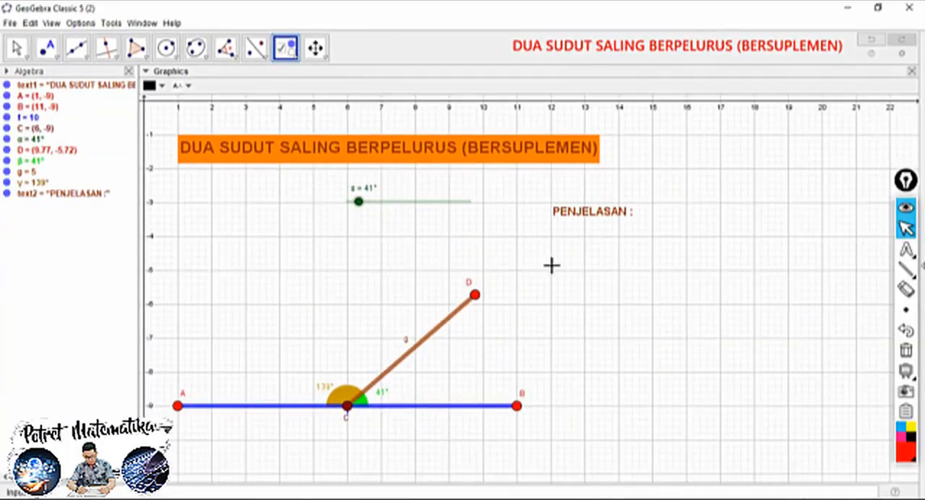
click(642, 206)
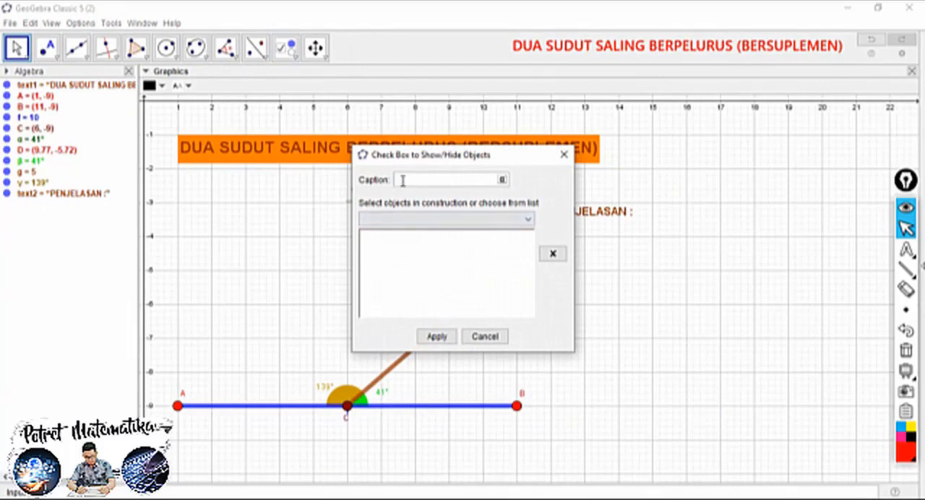
click(436, 337)
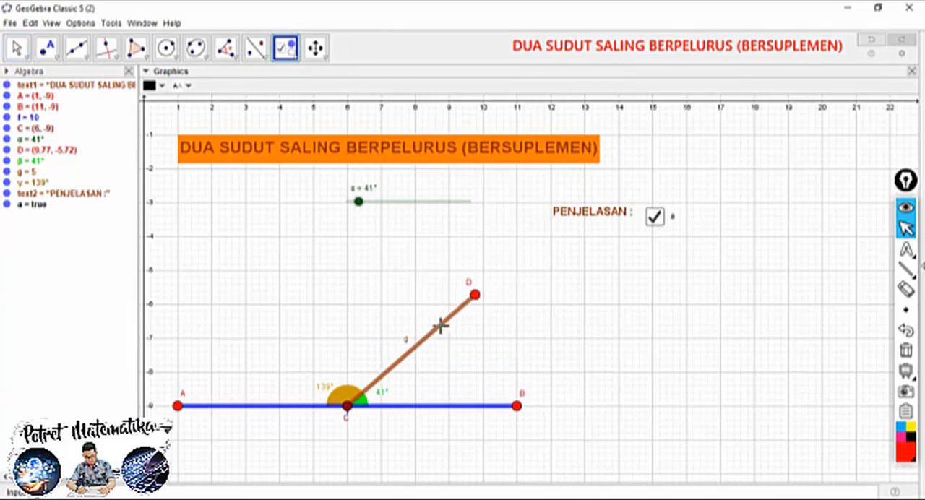
Unfix the check box and move it into line directly beside the "PENJELASAN :" text
click(17, 48)
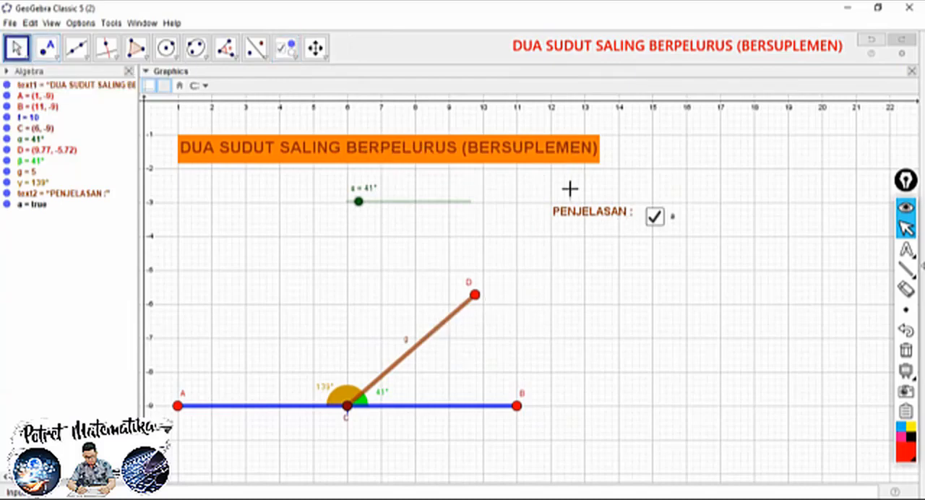
click(654, 215)
click(656, 217)
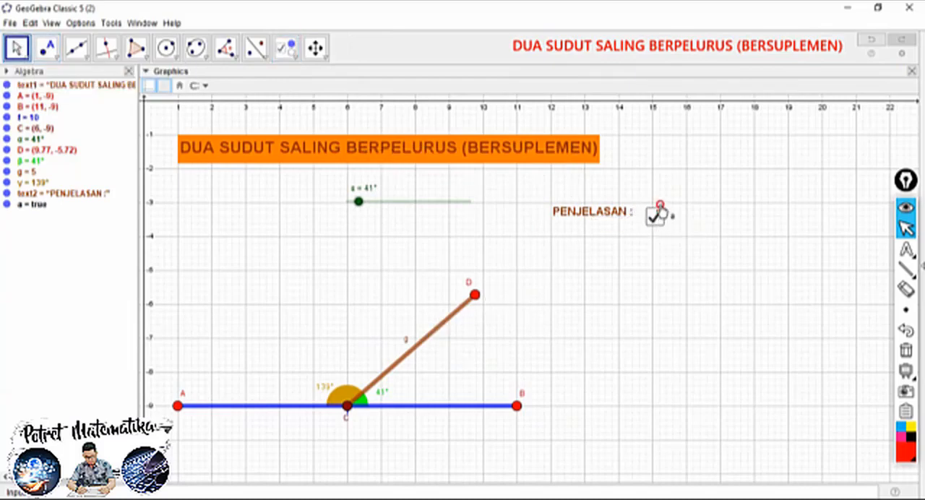
right_click(656, 217)
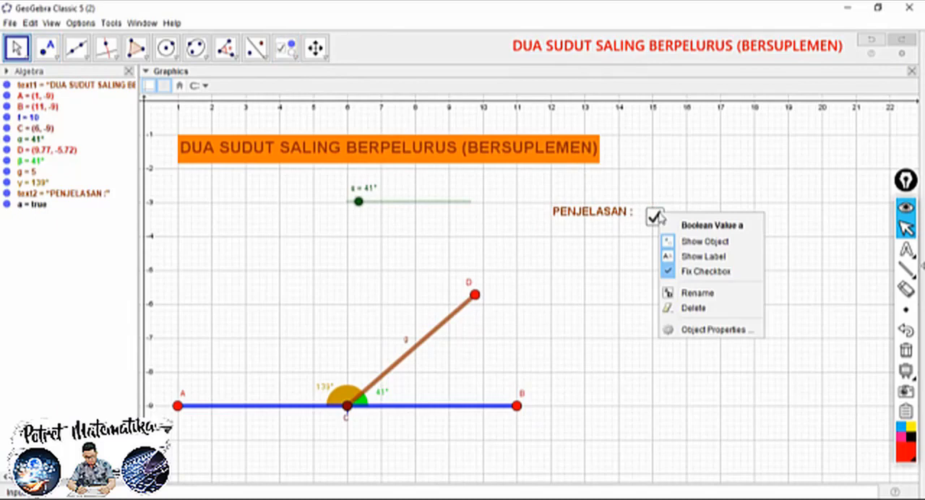
click(685, 270)
click(665, 211)
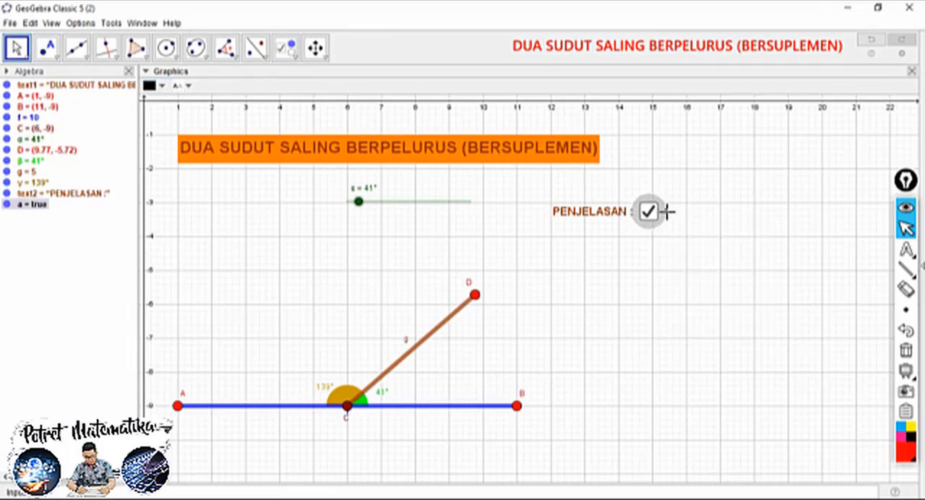
Fix the check box in its new position beside the "PENJELASAN :" text
right_click(666, 214)
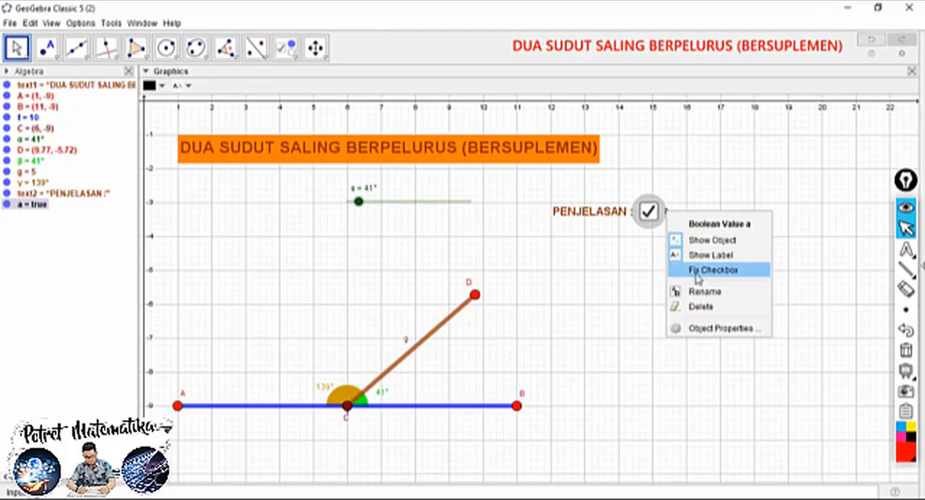
click(640, 246)
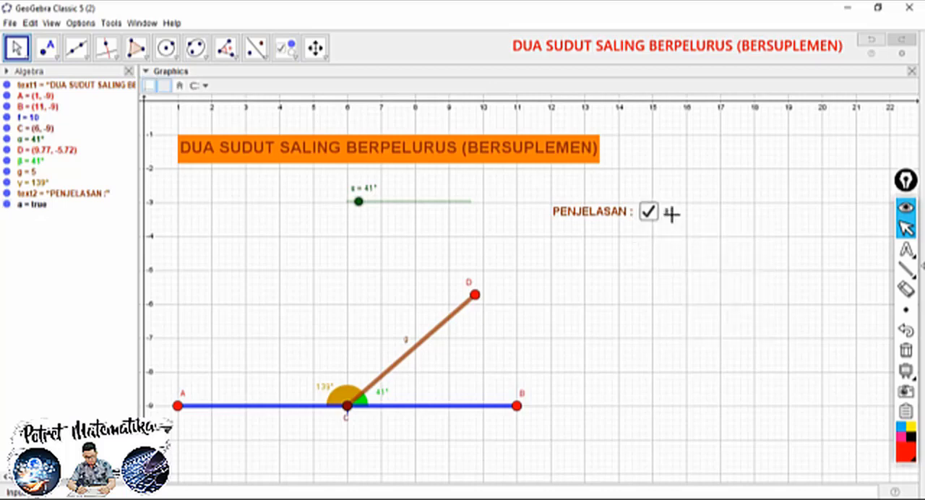
right_click(666, 215)
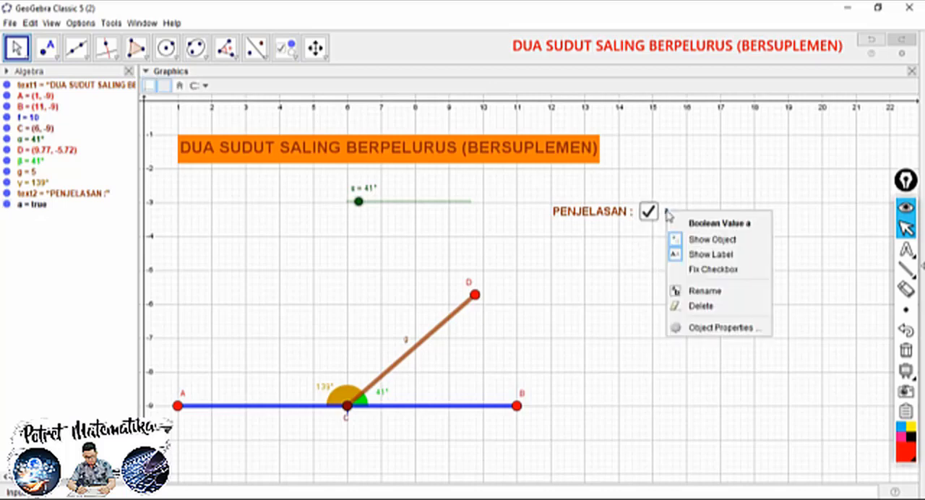
click(693, 269)
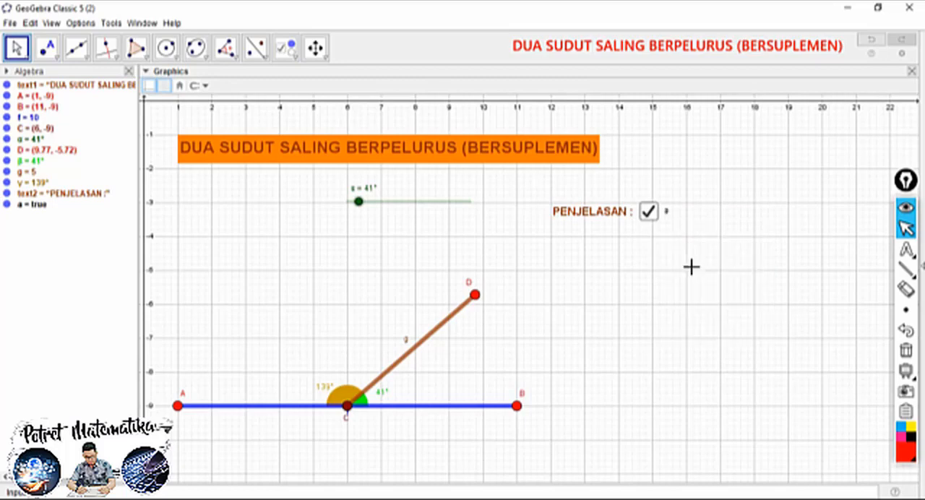
Hide the label of the check box beside the "PENJELASAN :" text
right_click(665, 213)
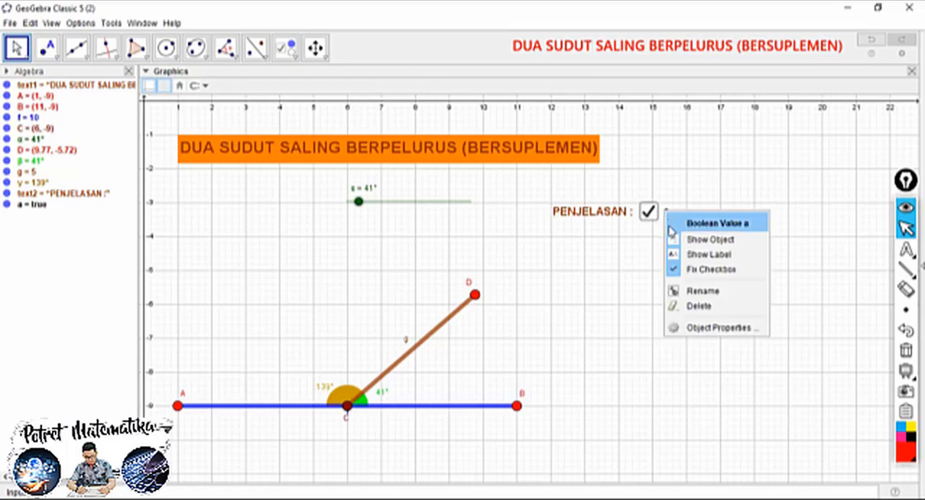
click(646, 250)
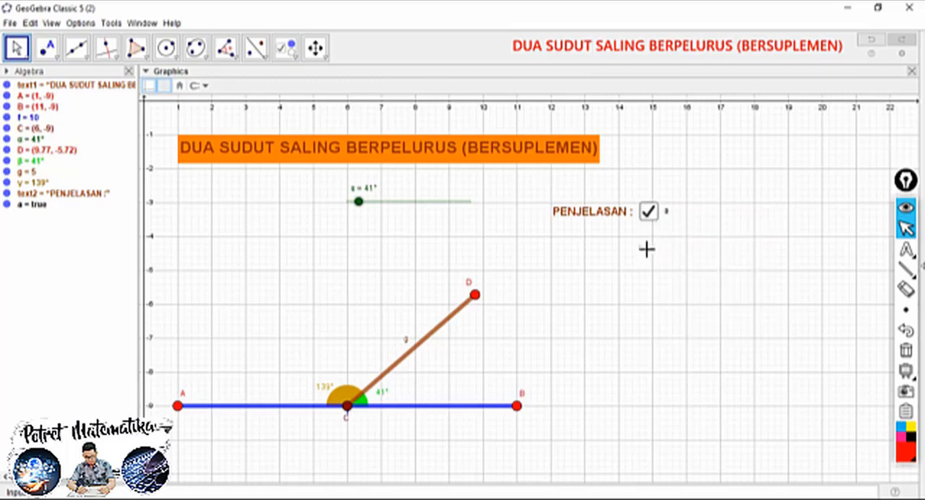
right_click(666, 212)
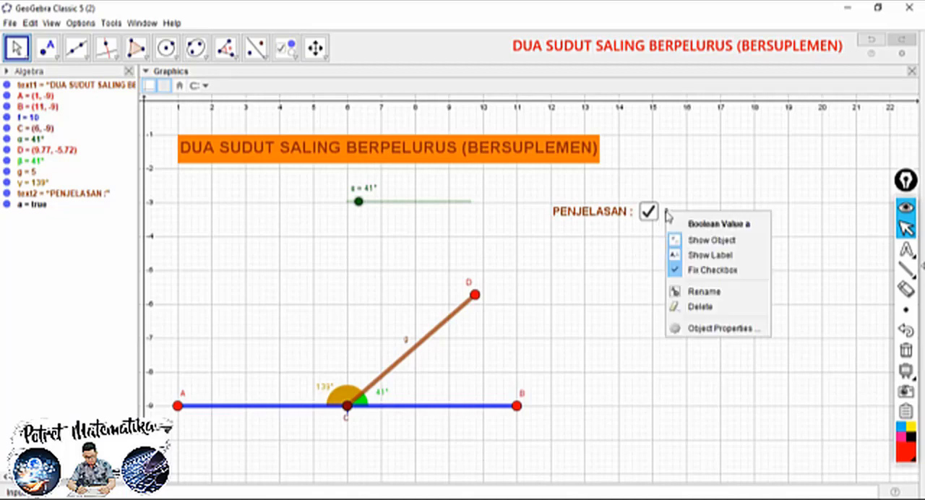
click(706, 257)
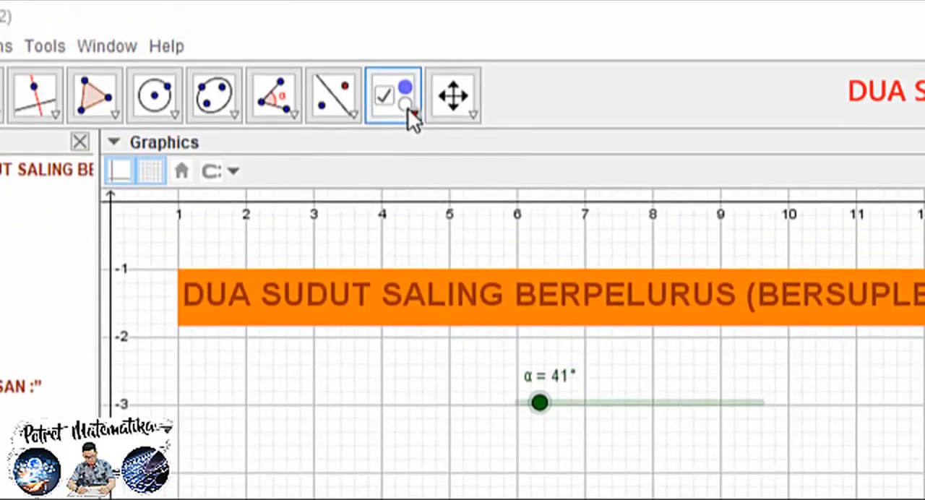
Start a new text below "PENJELASAN :" and enter "∠BCD +", using the angle symbol
click(292, 53)
click(442, 208)
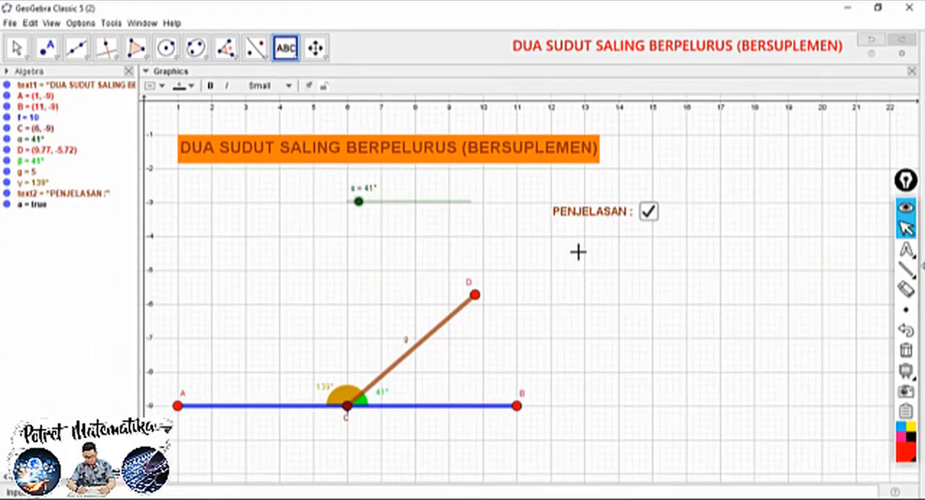
click(553, 246)
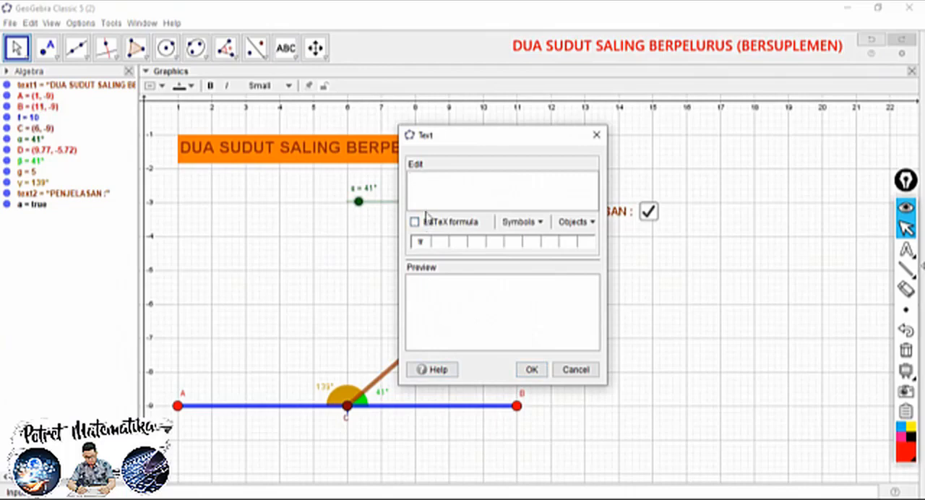
click(539, 225)
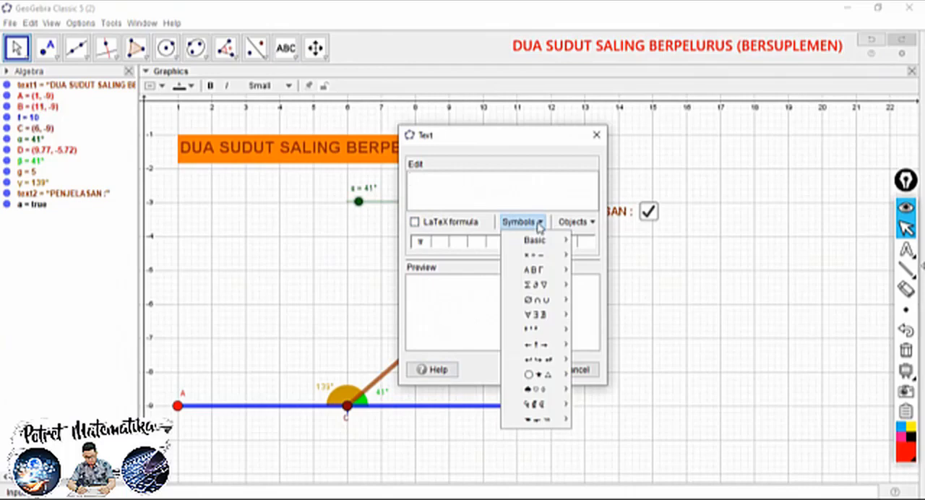
mouse_move(539, 287)
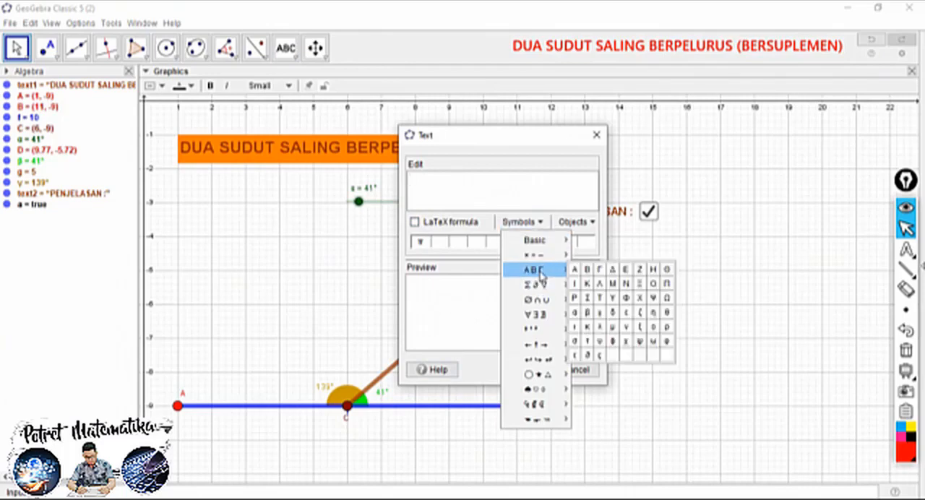
mouse_move(544, 258)
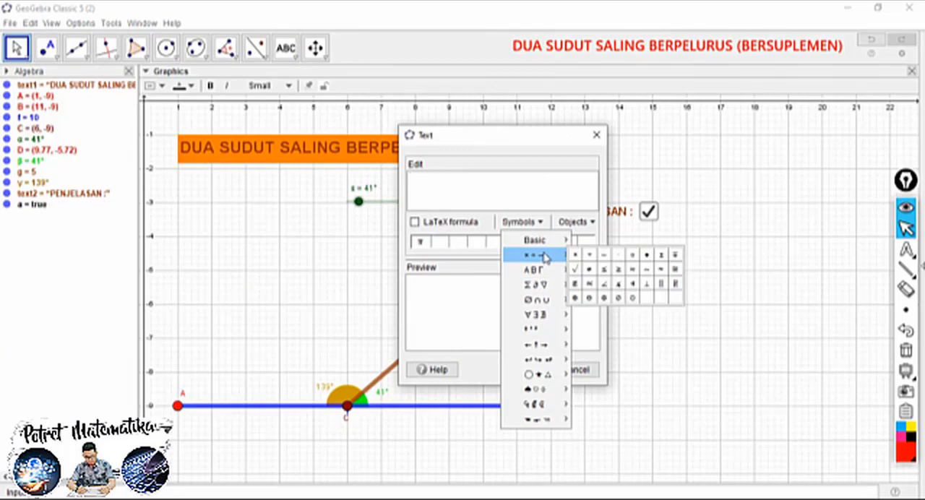
click(604, 284)
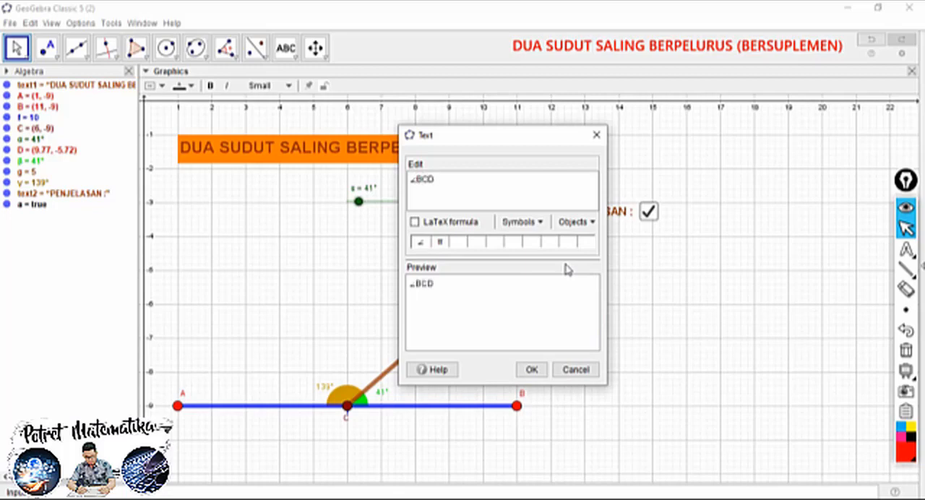
Complete the text with "∠ACD = ∠BCA", inserting an angle symbol before each angle name, and place it on the canvas
click(522, 223)
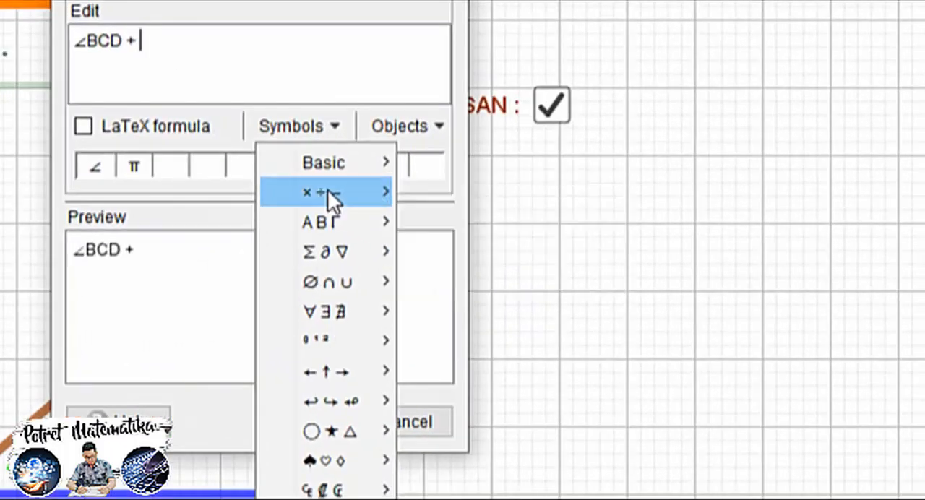
click(334, 123)
click(334, 130)
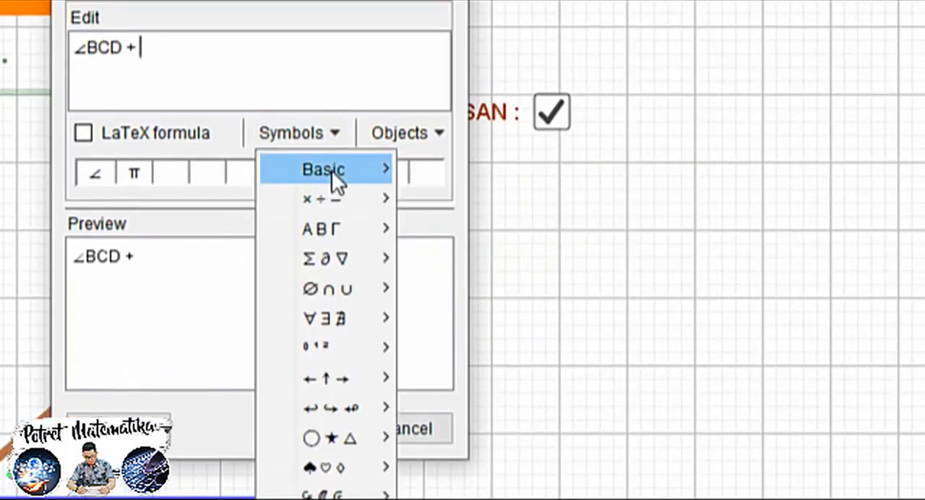
mouse_move(331, 198)
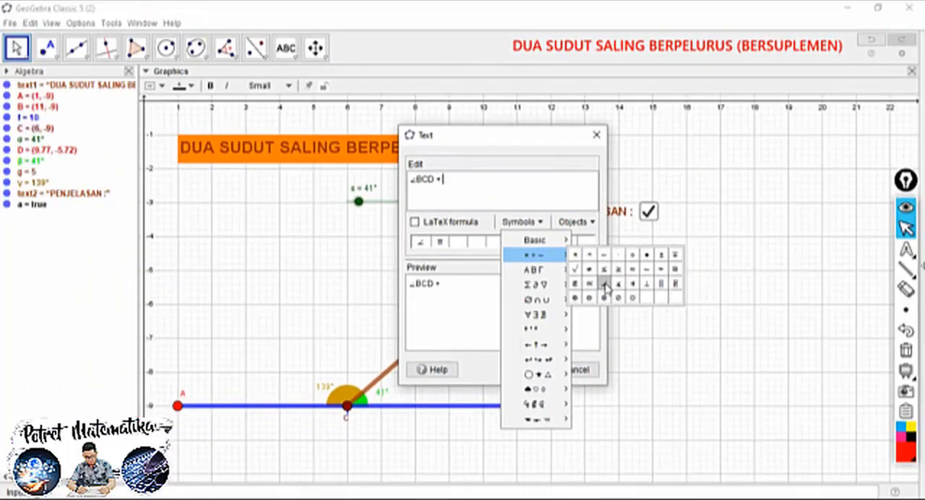
click(465, 256)
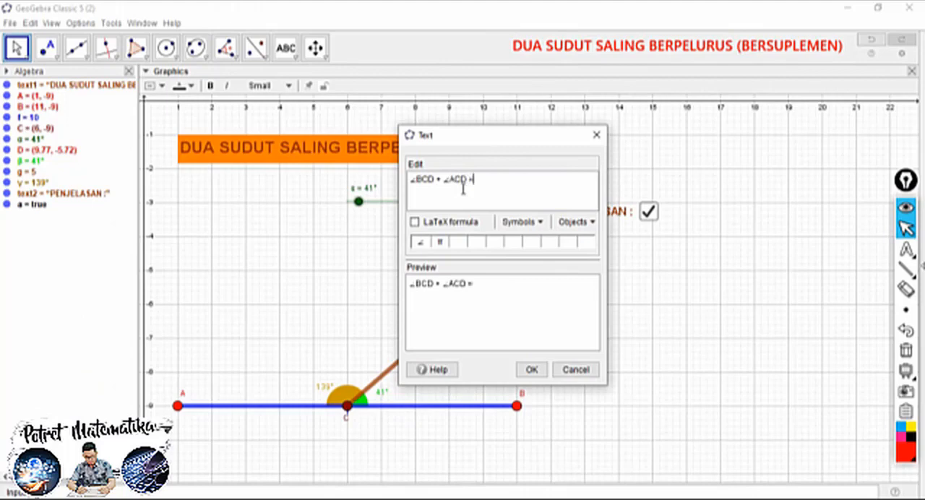
click(522, 221)
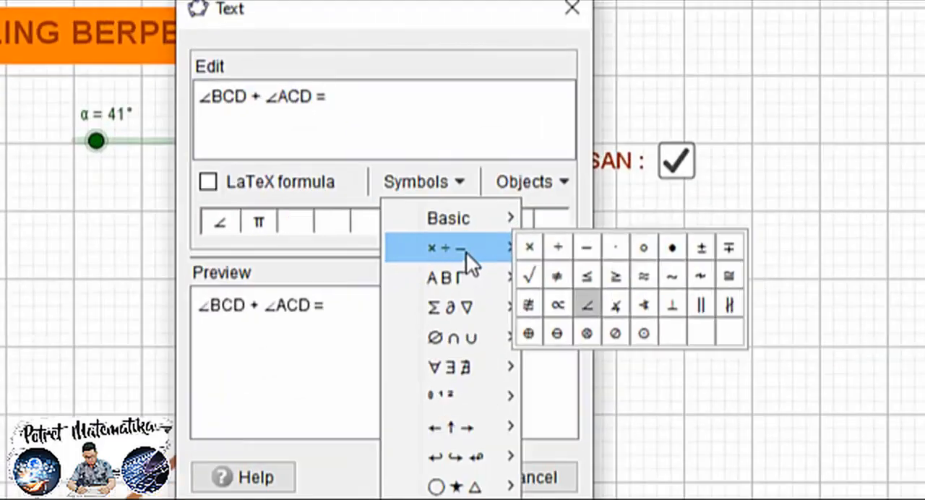
click(556, 257)
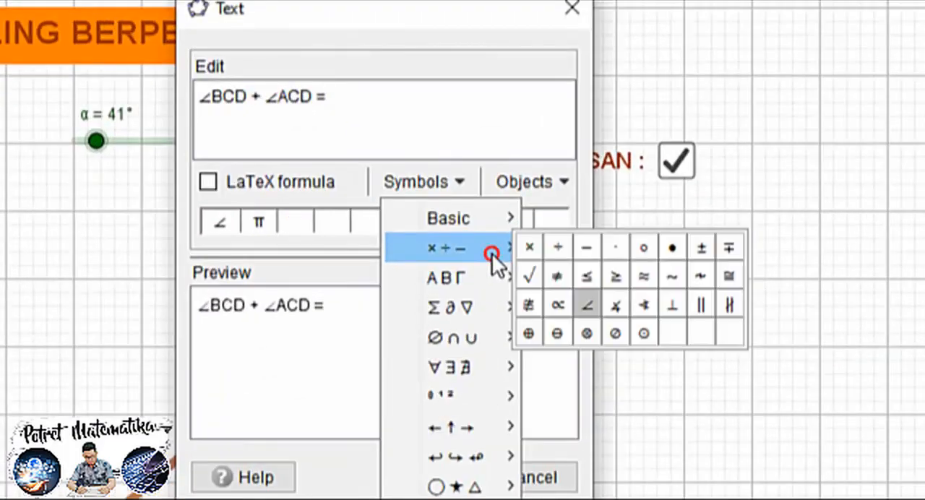
click(585, 306)
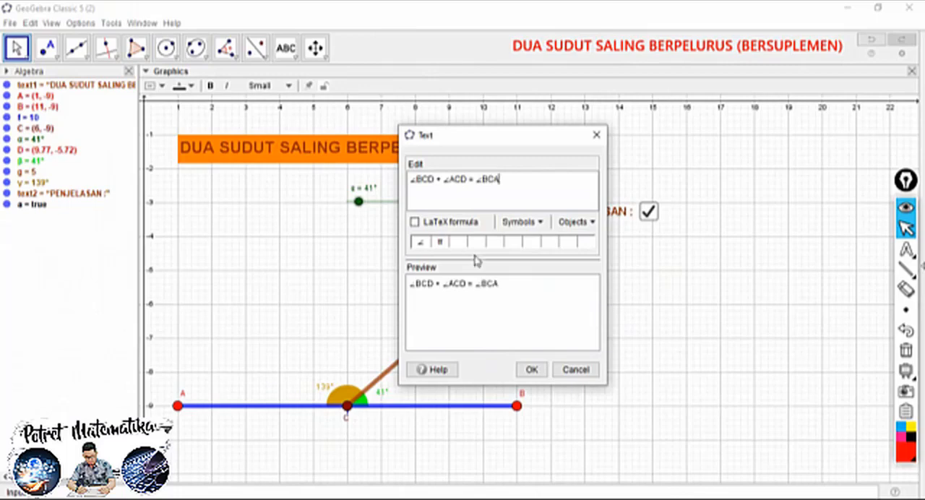
click(534, 371)
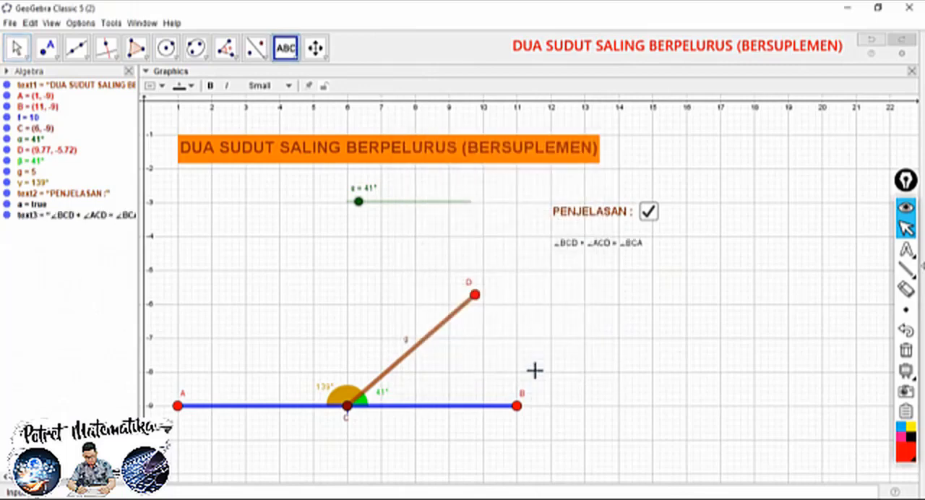
Make the angle-sum text bold and Medium, place it slightly indented beneath "PENJELASAN :", and deselect it
drag(580, 244, 570, 249)
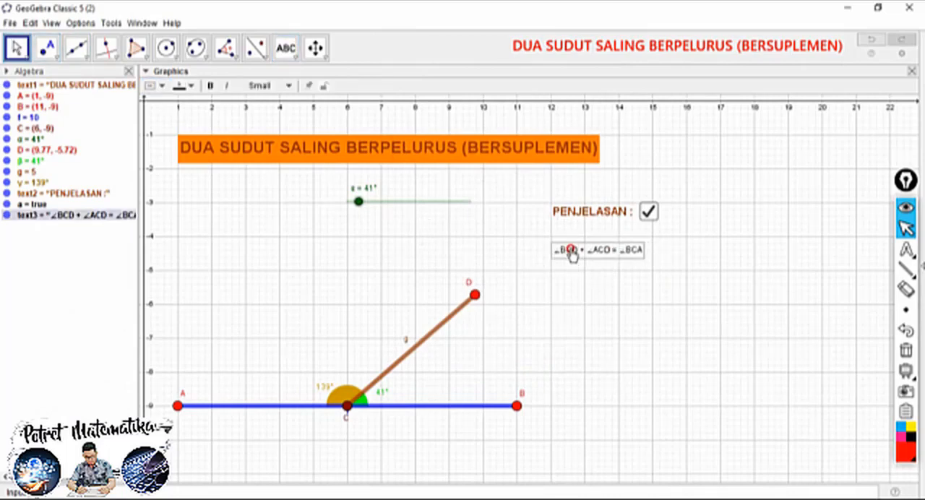
click(210, 85)
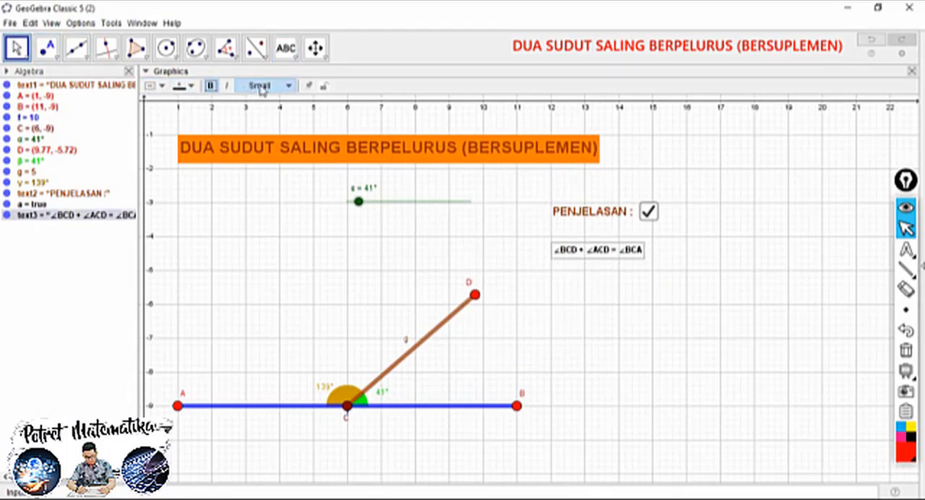
click(260, 86)
click(257, 146)
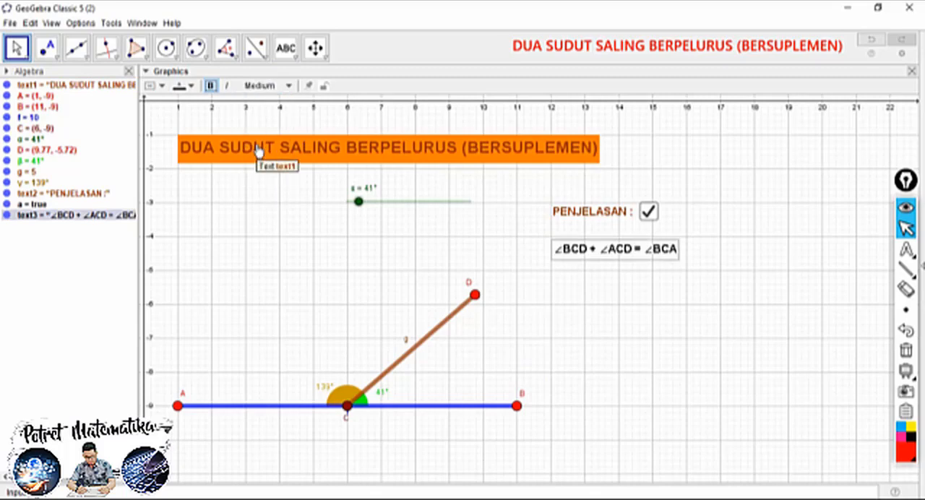
drag(588, 255, 593, 260)
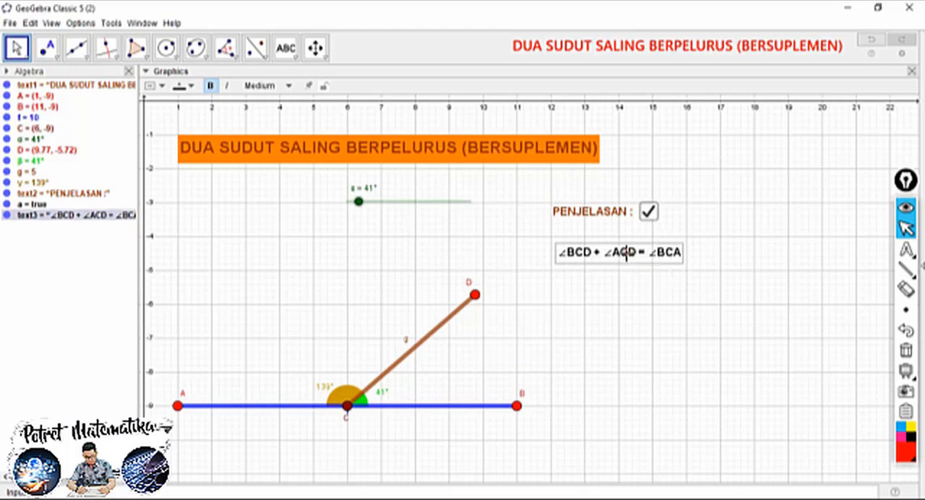
click(571, 289)
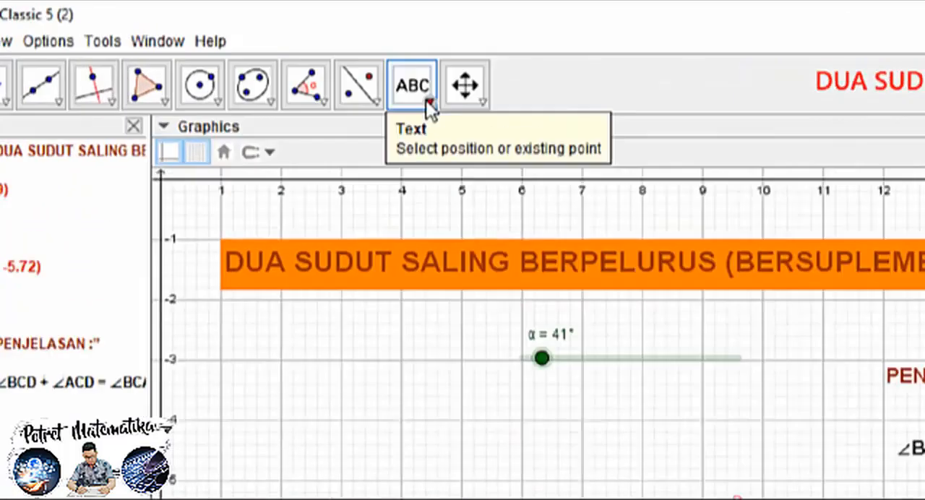
Start a new text below the angle-sum text and insert the object α as a dynamic value
click(293, 58)
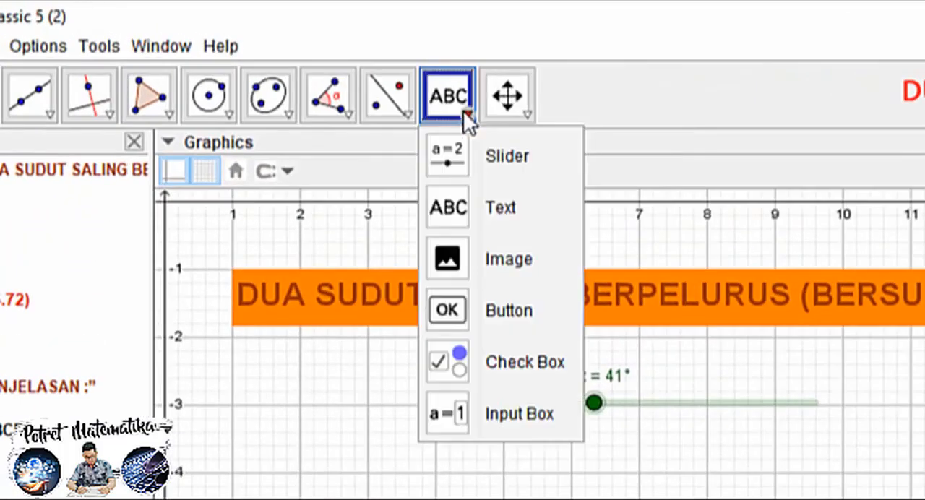
click(307, 99)
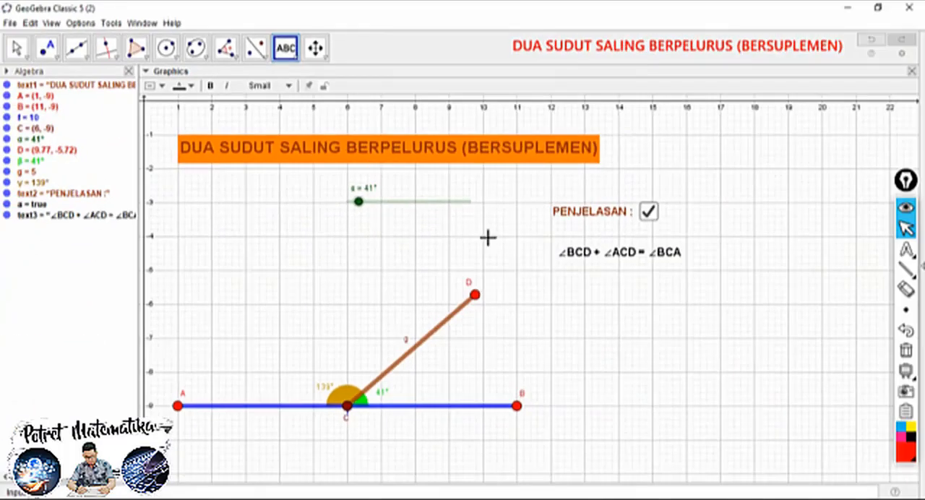
click(566, 282)
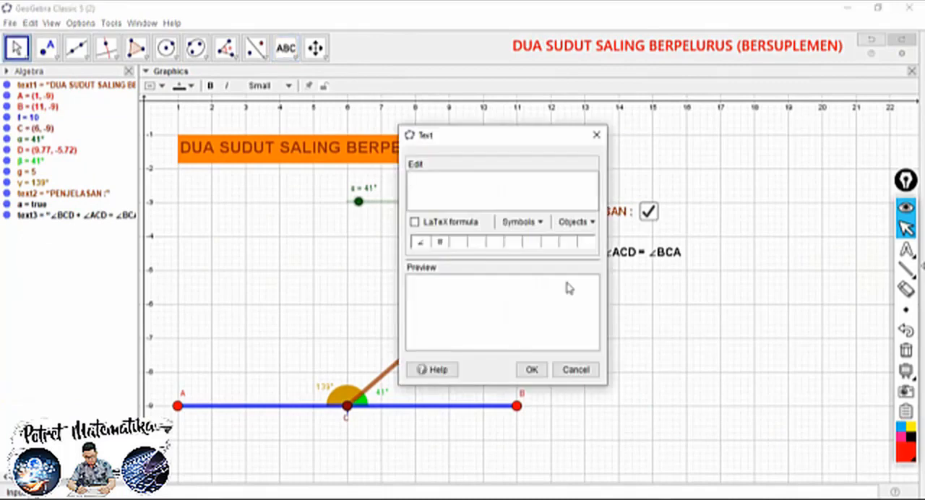
drag(489, 142, 769, 201)
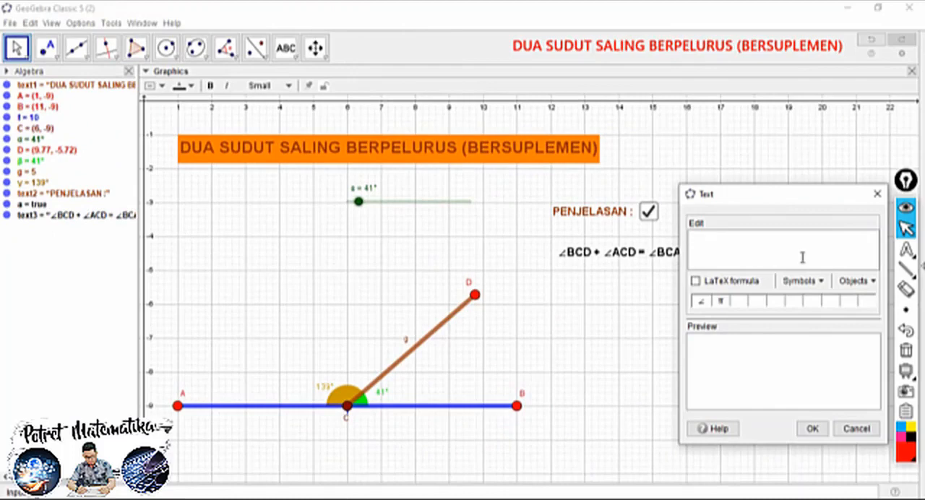
click(858, 281)
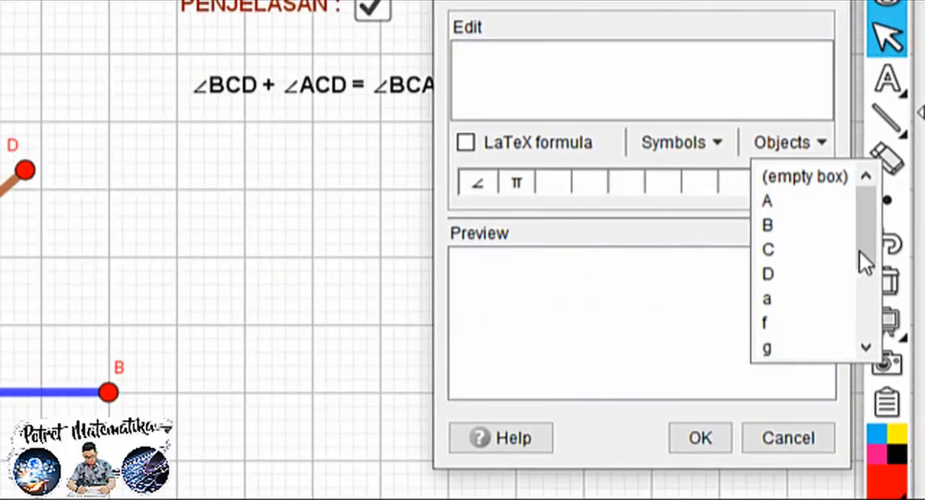
drag(859, 250, 866, 333)
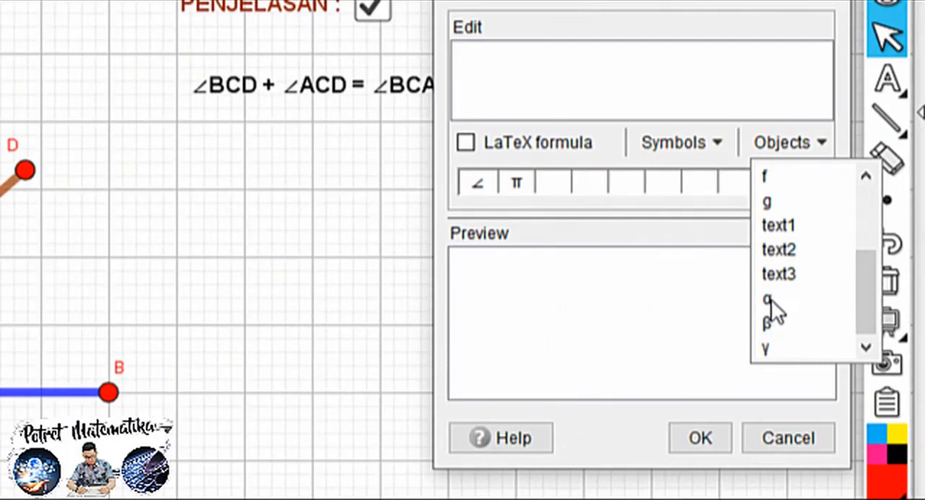
click(770, 299)
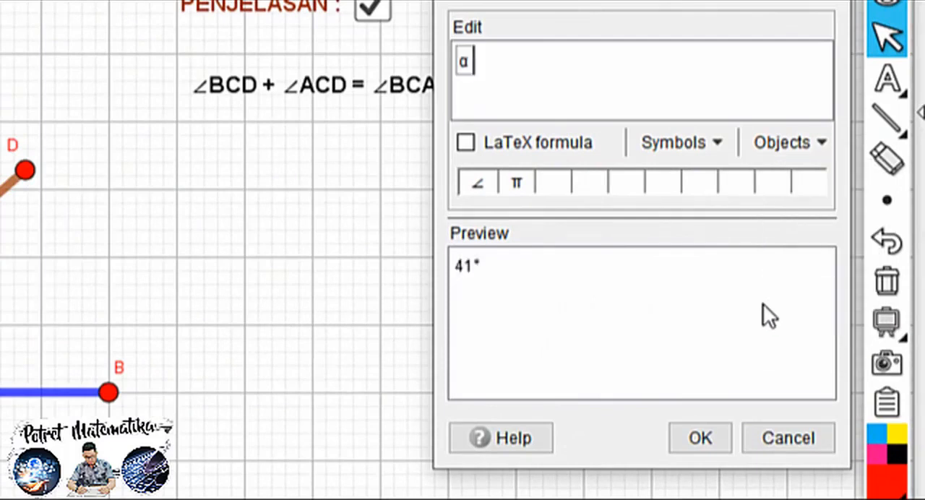
Complete the text with "+", the dynamic object γ and "= 180°", including the degree symbol, and place it on the canvas
text(+)
click(794, 145)
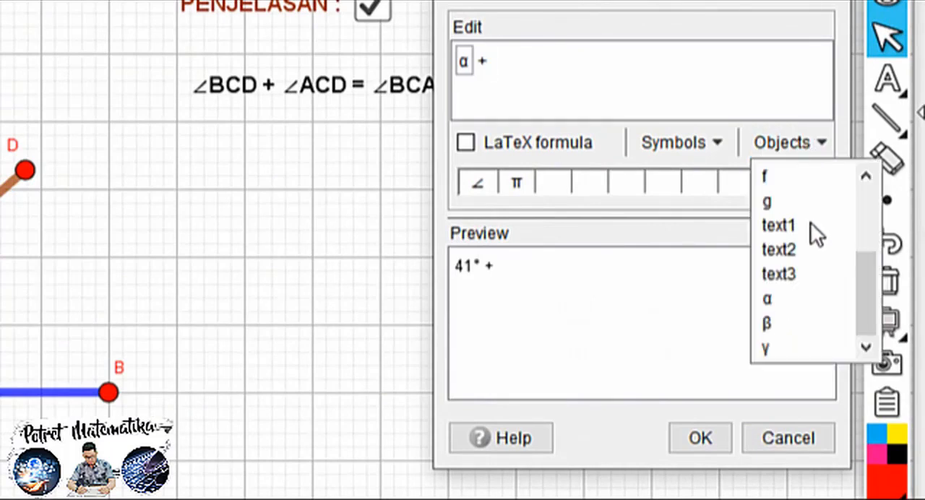
click(763, 349)
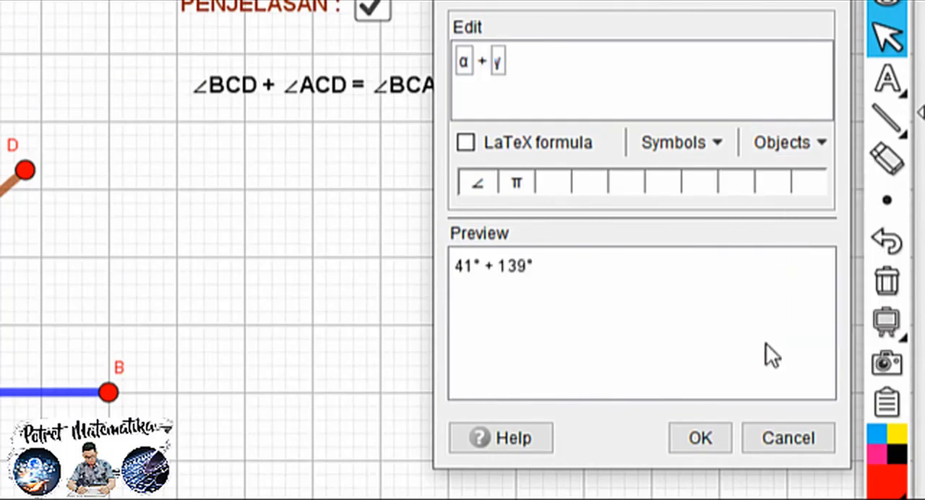
text(= 180)
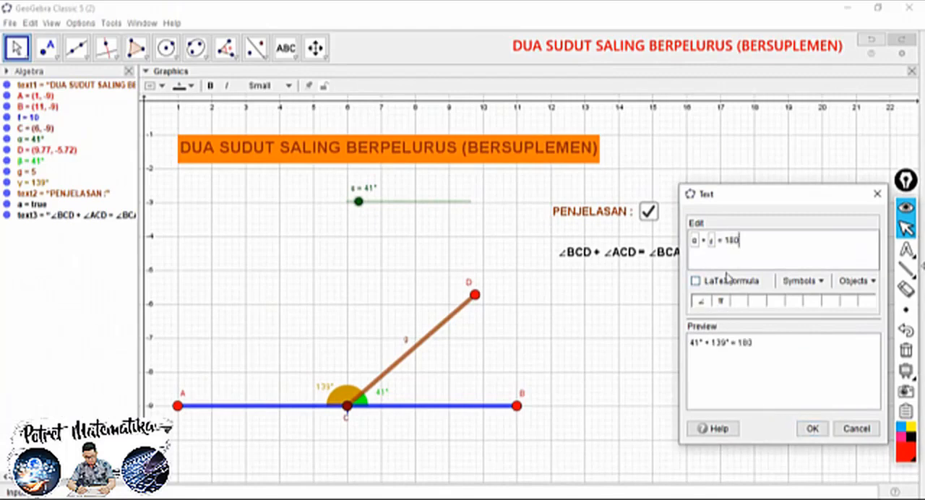
click(800, 280)
mouse_move(824, 313)
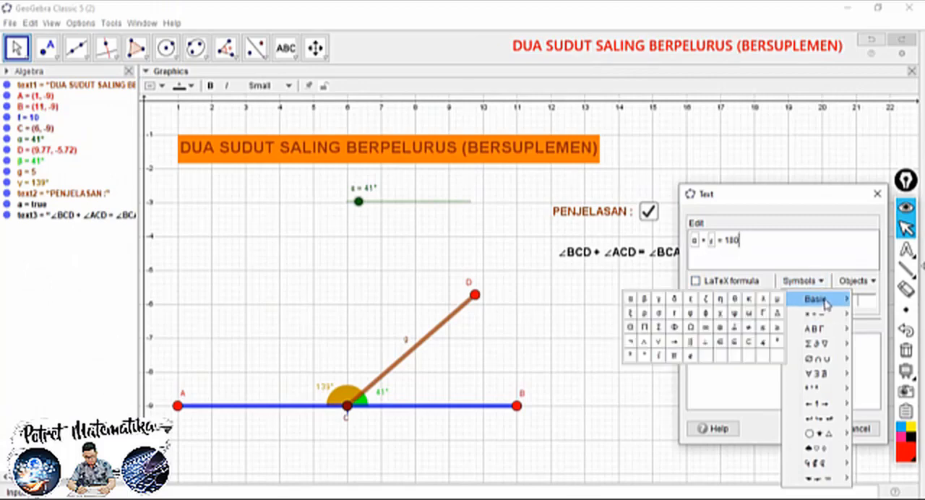
click(644, 356)
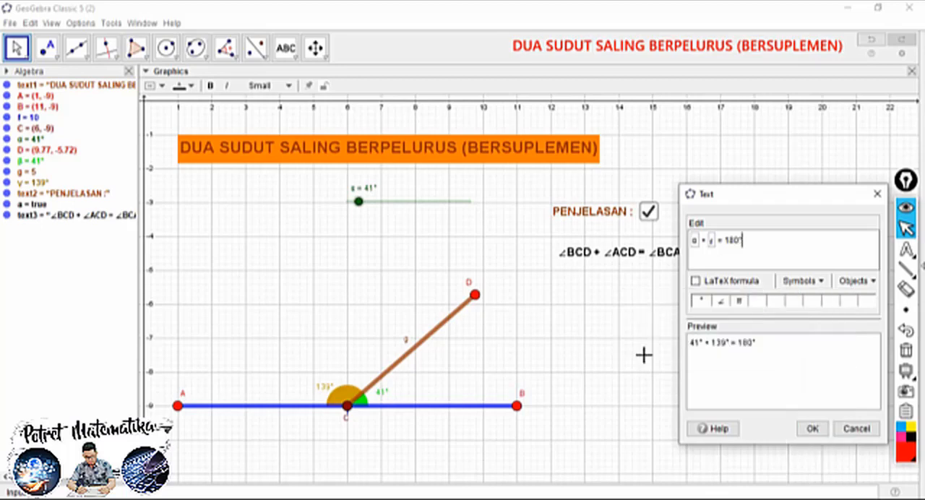
click(811, 428)
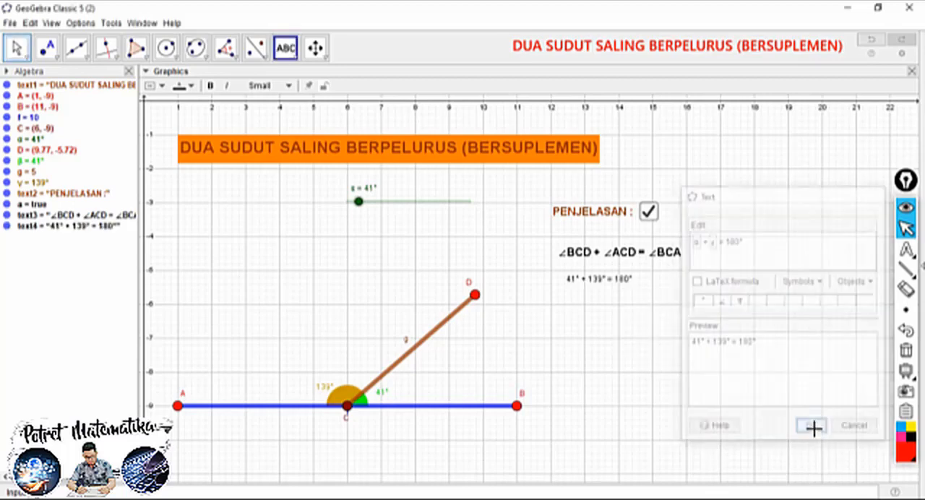
Make the dynamic "α + γ = 180°" text Medium and bold, centre it beneath the angle-name equation, and deselect it
click(24, 56)
click(580, 281)
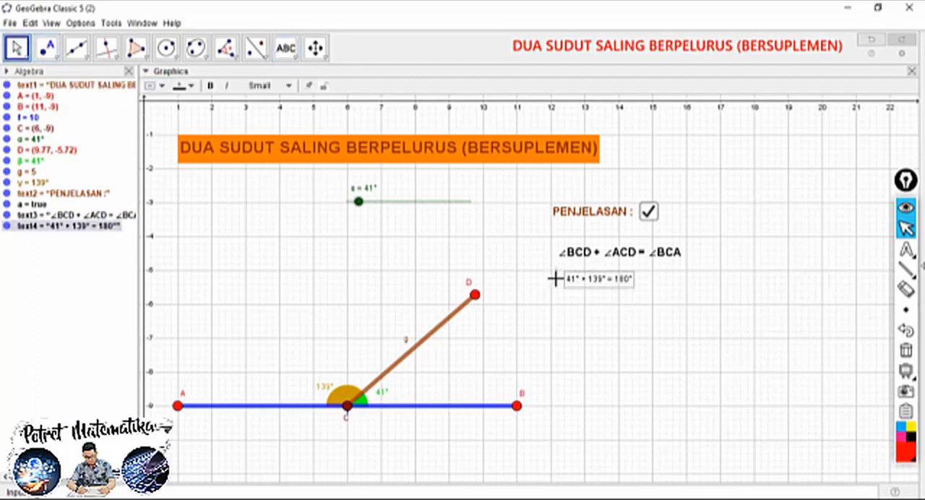
click(266, 85)
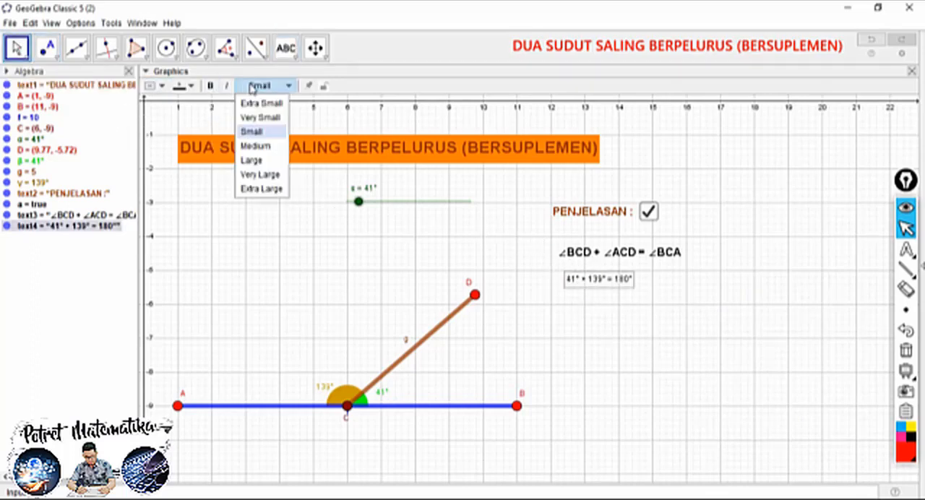
click(254, 146)
click(210, 88)
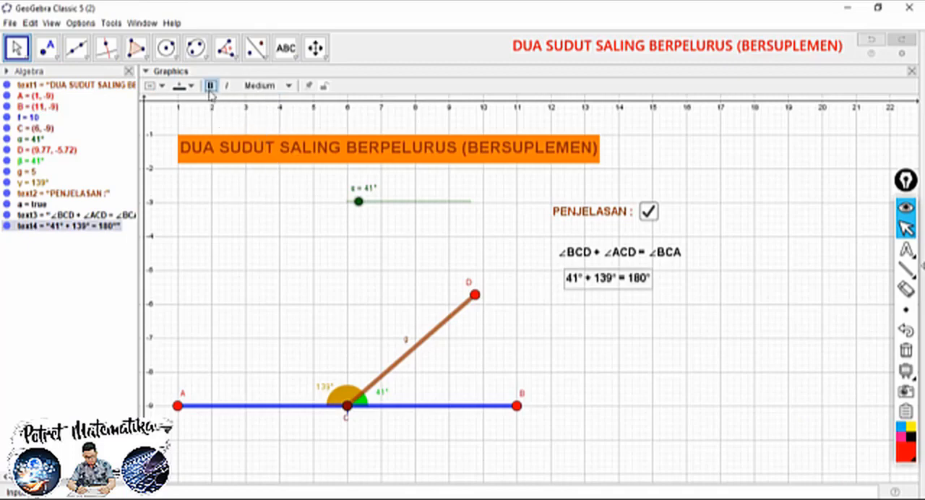
drag(614, 279, 636, 291)
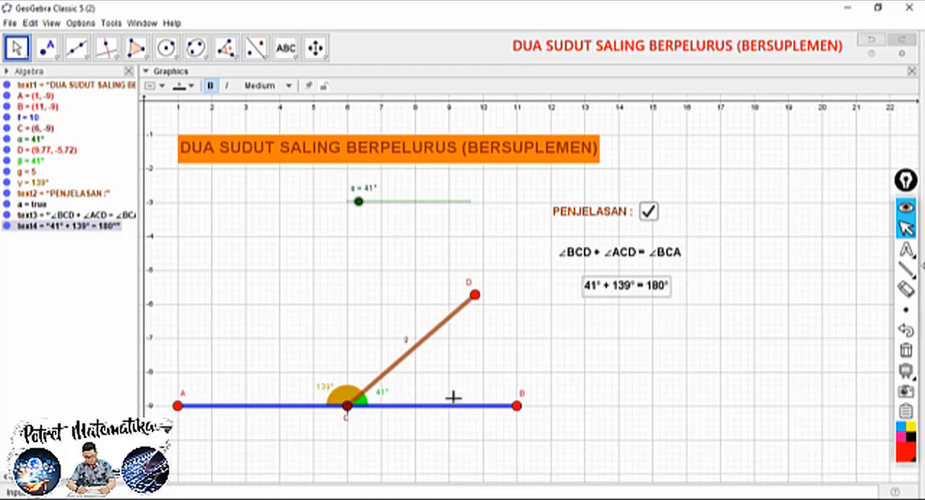
click(532, 304)
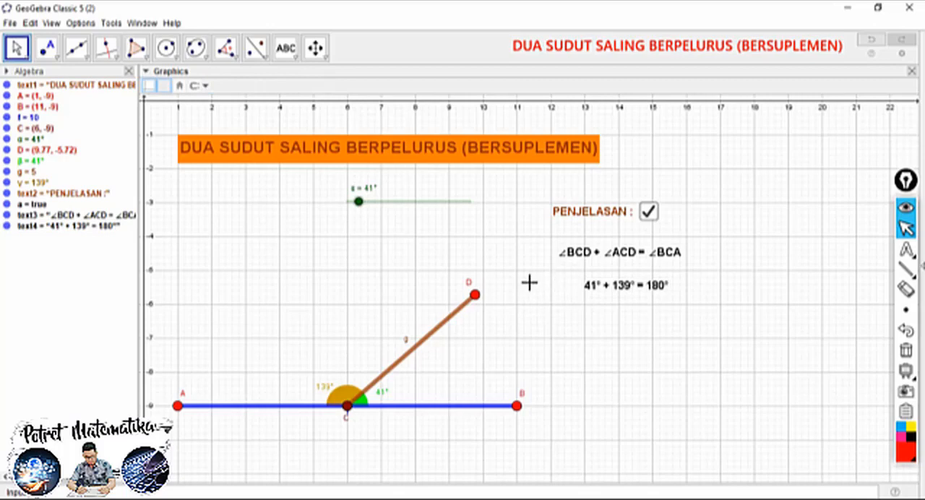
Colour both the angle-name equation and the dynamic sum text beneath it bright green, and deselect them
click(599, 254)
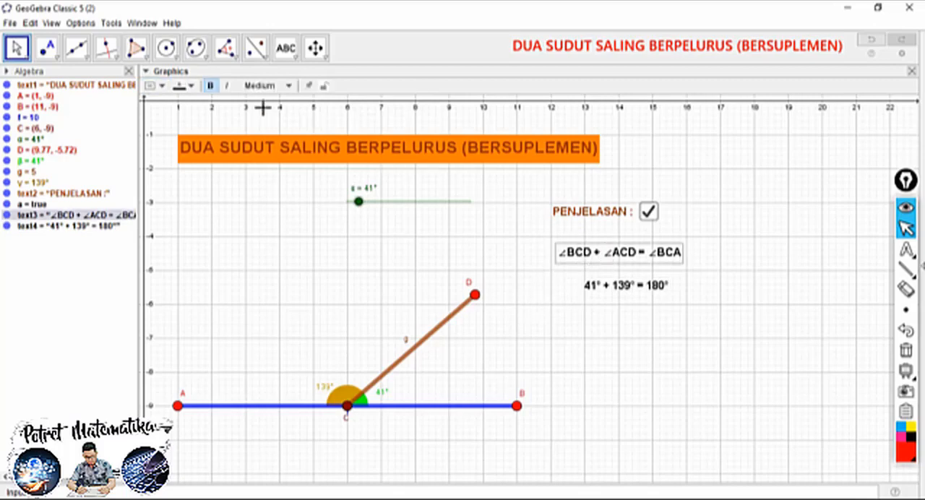
click(184, 85)
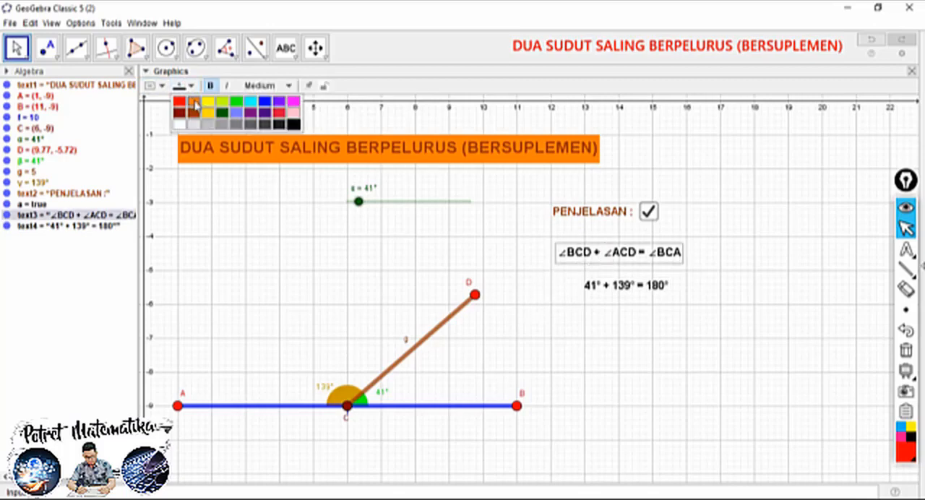
click(238, 106)
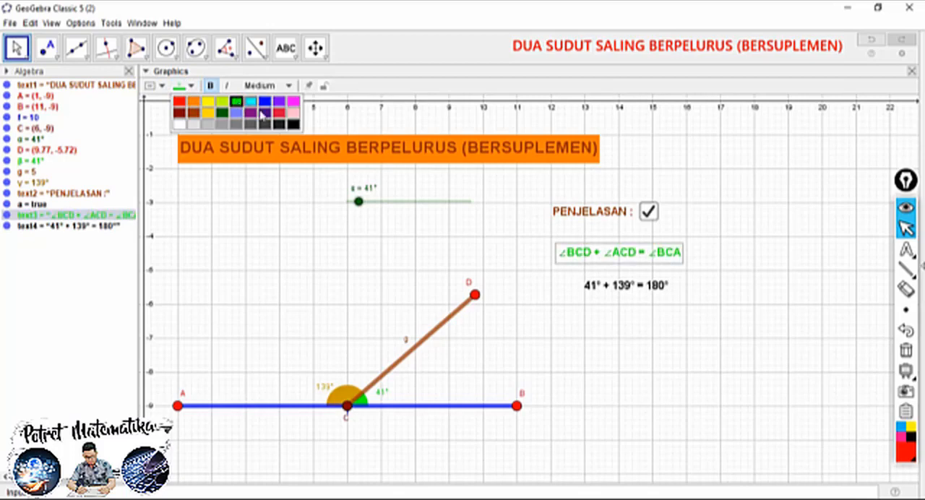
click(608, 288)
click(182, 86)
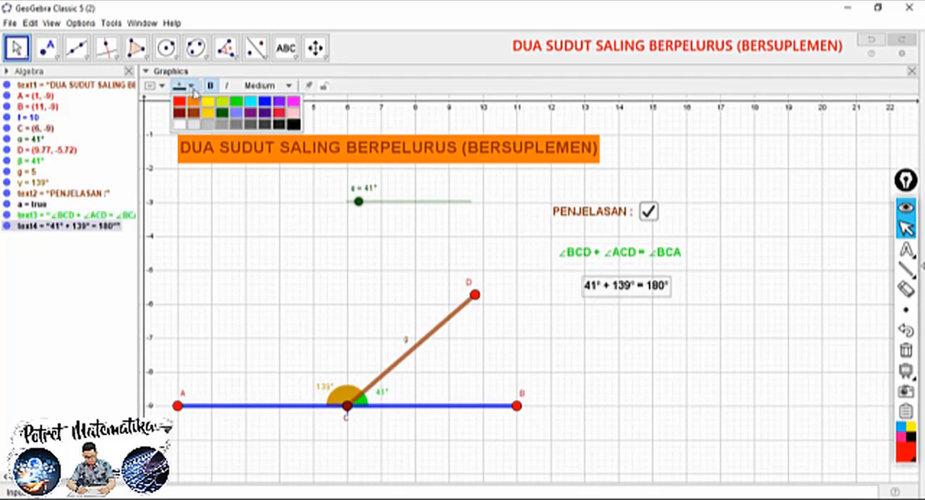
click(237, 106)
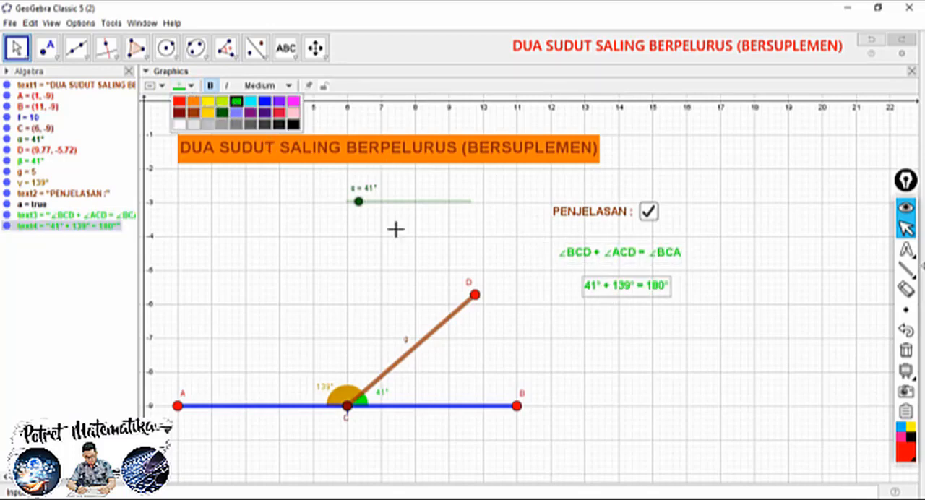
click(609, 330)
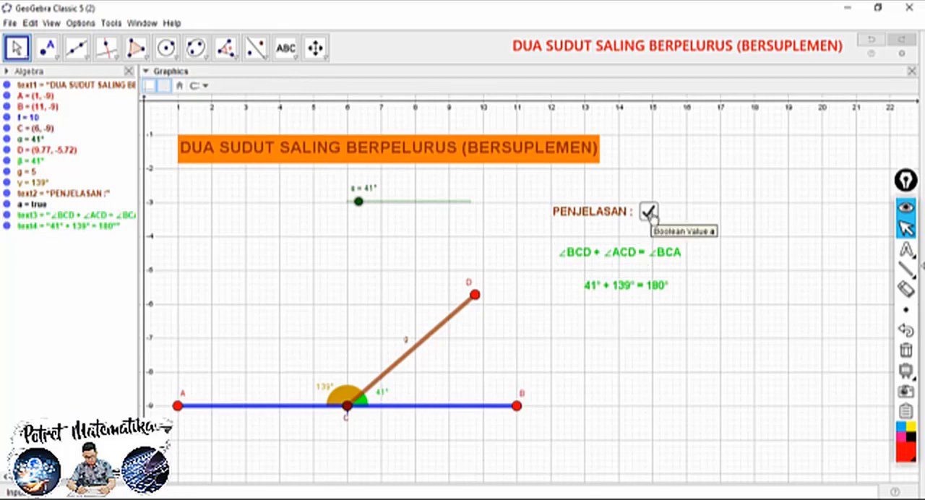
Set the angle-name equation's condition to show object to a==true in its object properties
click(625, 255)
right_click(618, 249)
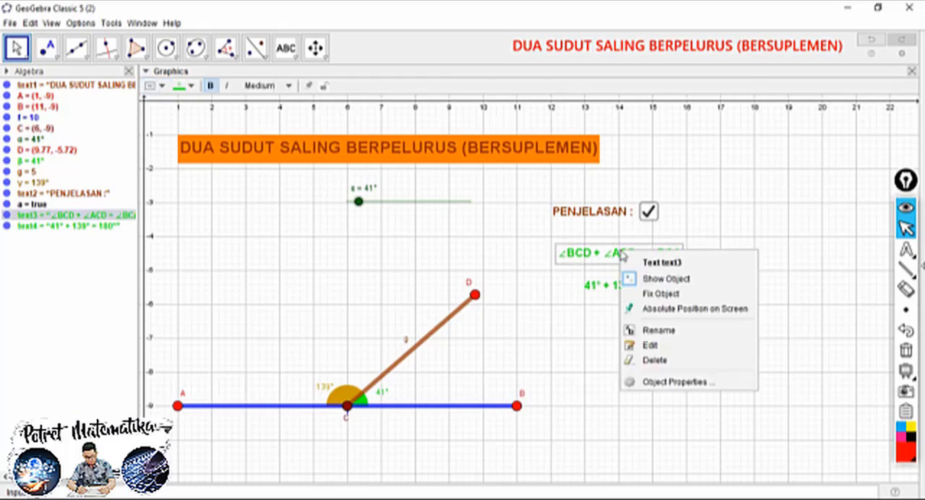
click(656, 382)
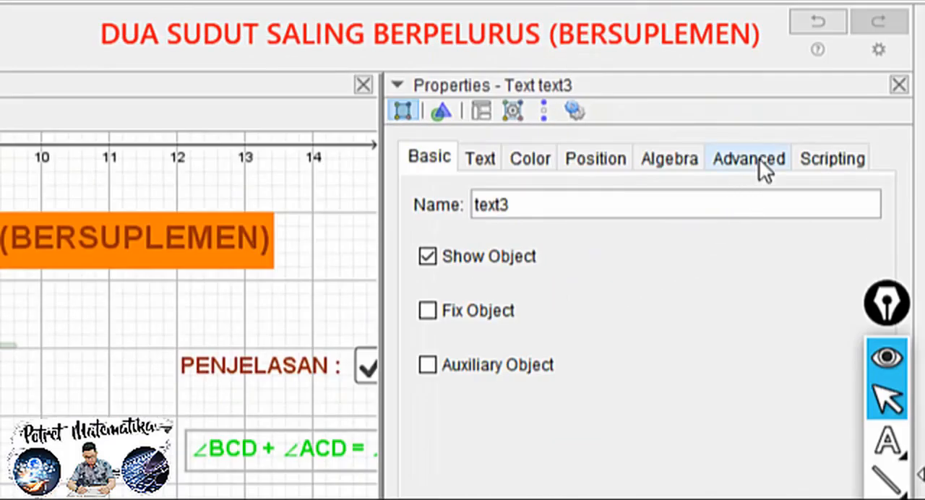
click(764, 166)
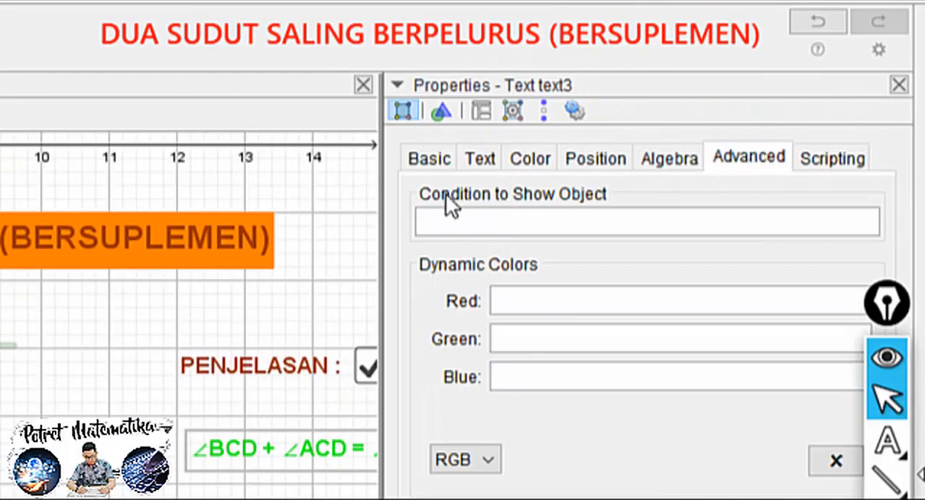
click(460, 221)
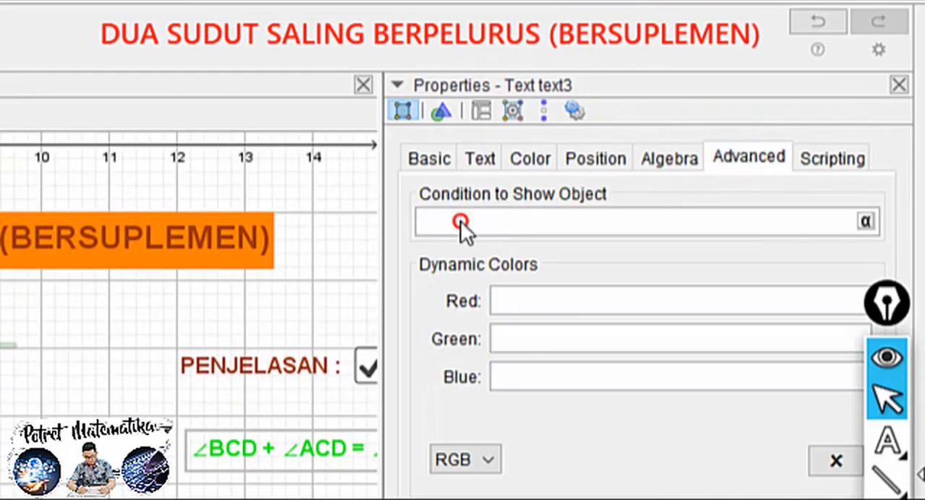
text(A)
key(BackSpace)
text(a==tru)
text(e)
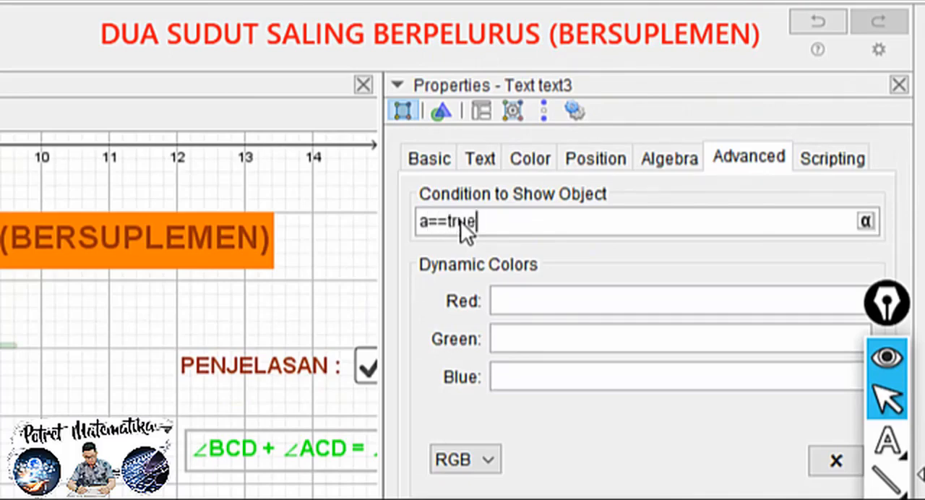
key(Return)
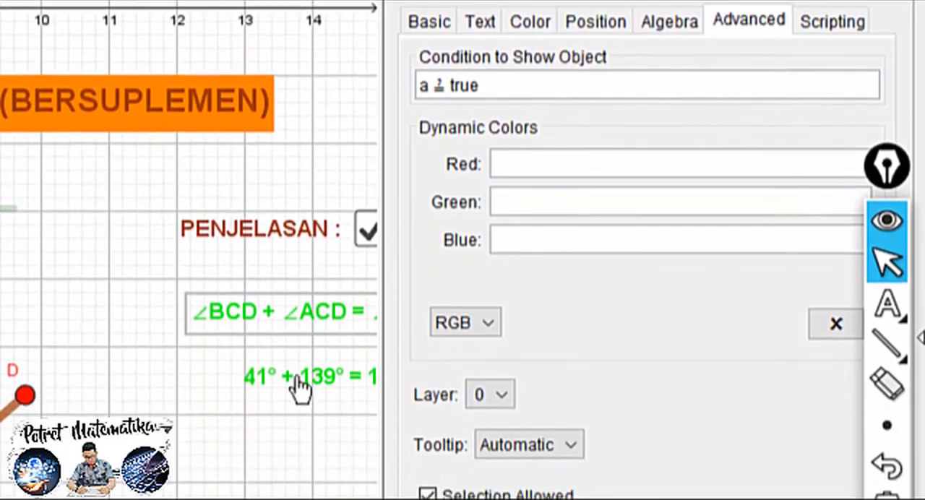
Set the dynamic sum text's condition to show object to a==true, close the properties, and deselect the text
click(294, 486)
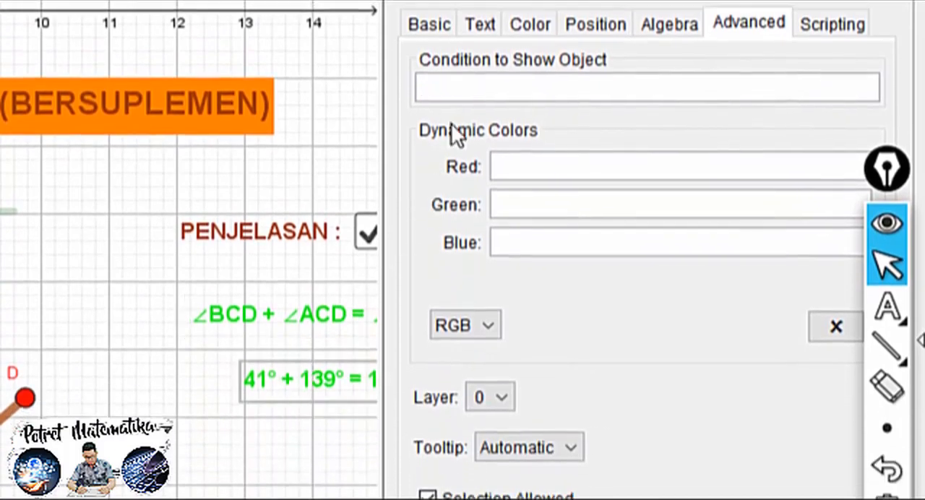
click(455, 85)
text(a==true)
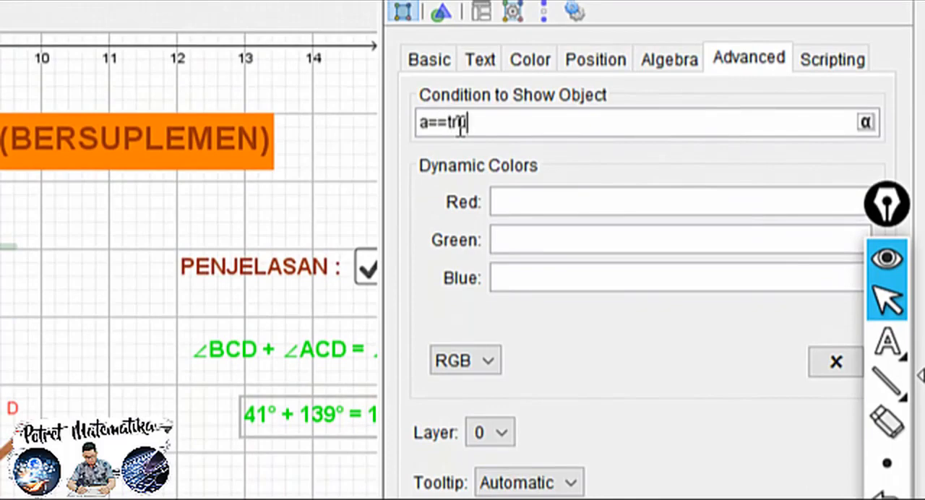
key(Return)
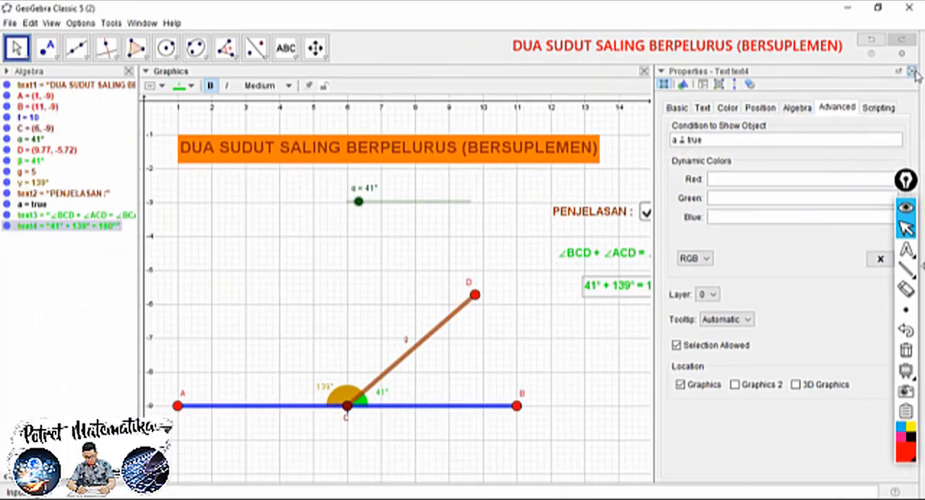
click(911, 71)
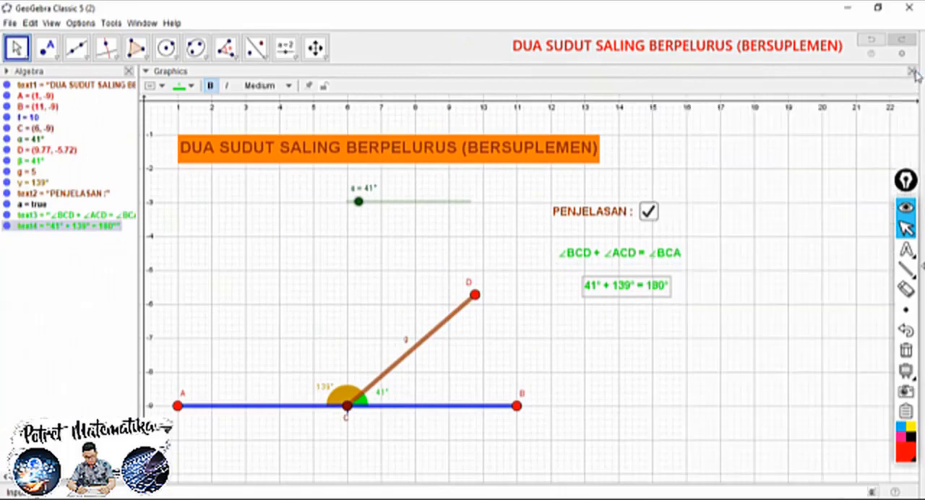
click(506, 234)
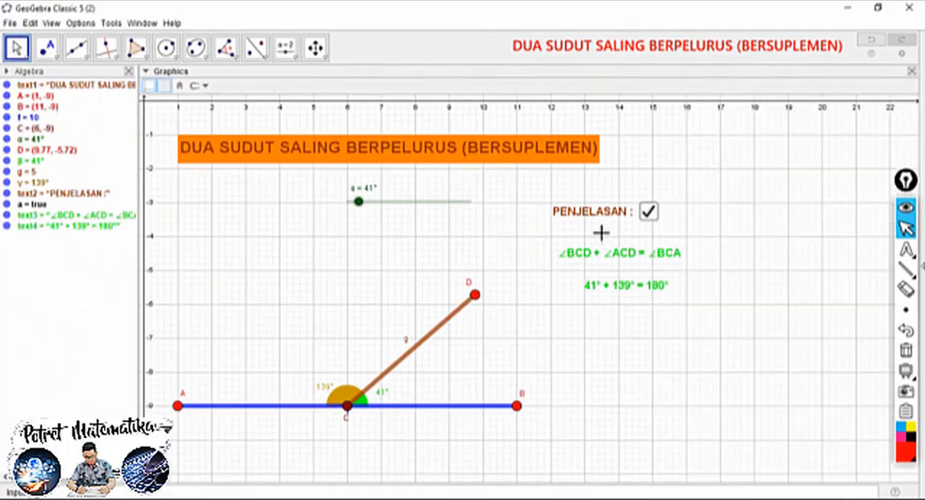
Test the "PENJELASAN :" check box by switching it off and on several times, leaving it checked
click(649, 212)
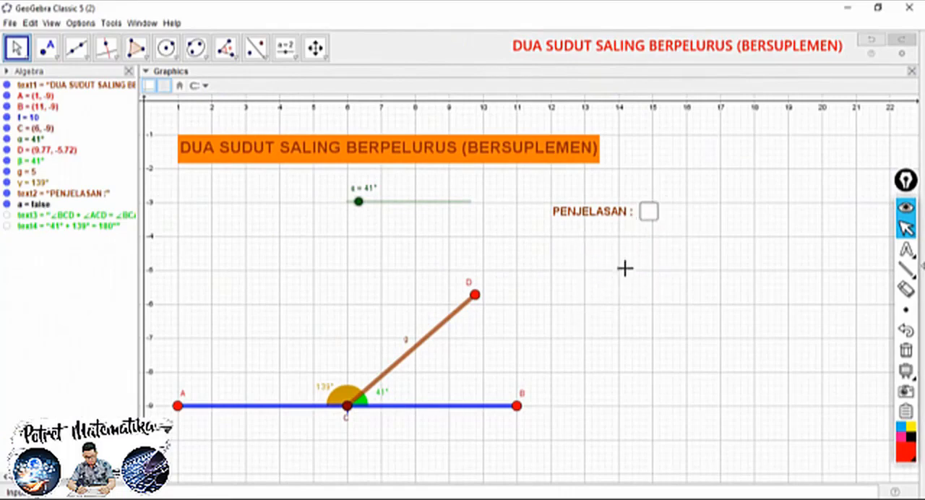
click(649, 213)
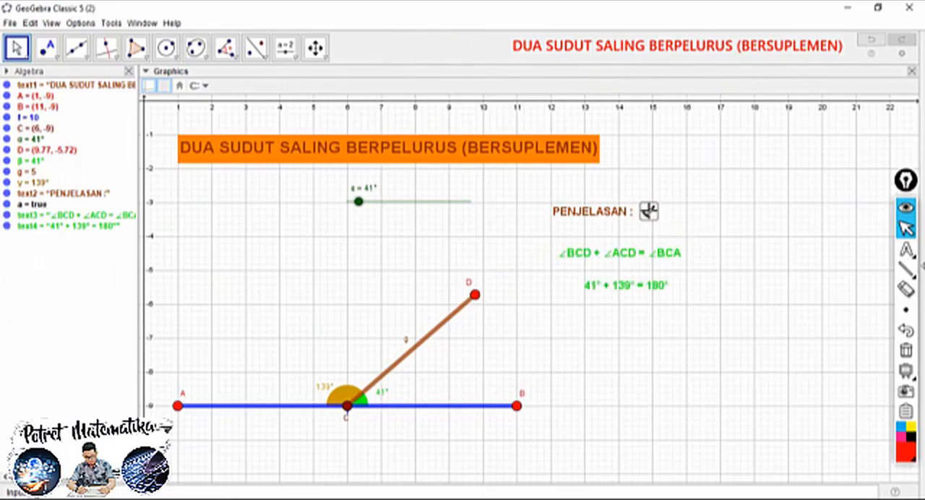
click(649, 213)
click(648, 212)
click(649, 213)
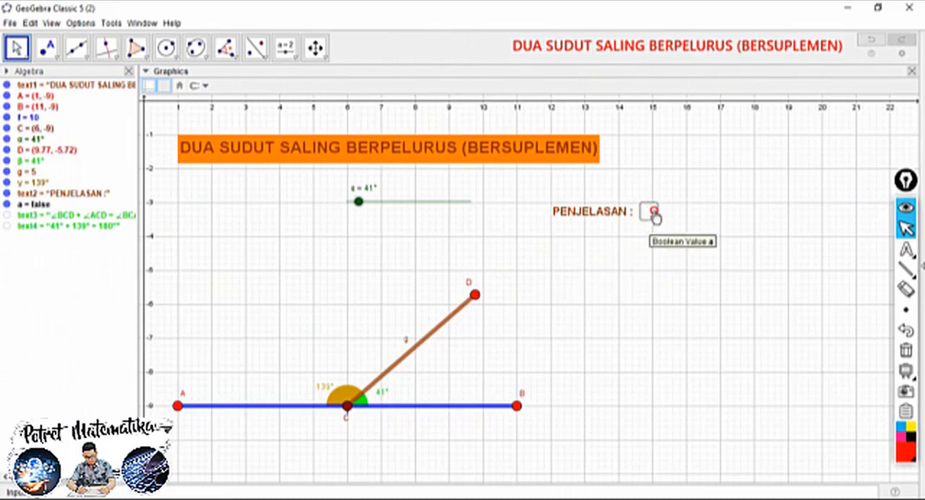
click(649, 212)
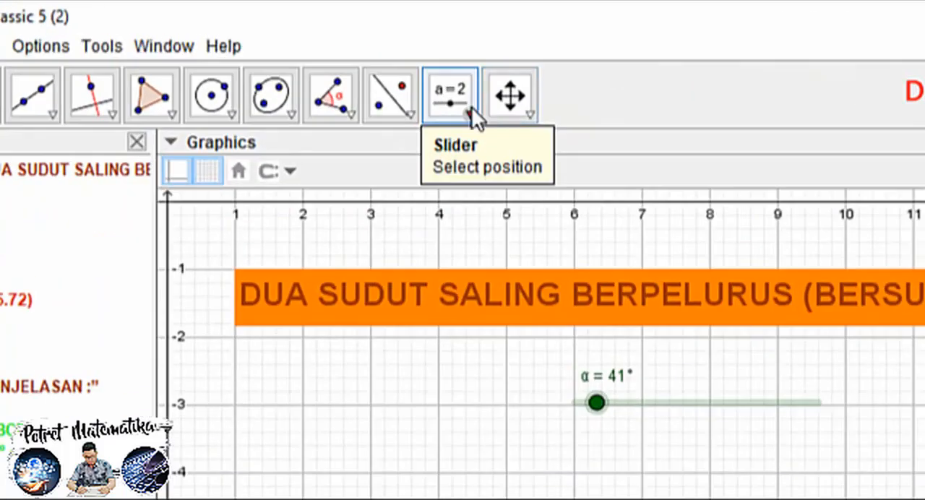
Add the text "KESIMPULAN :" below the explanation texts, aligned with the start of "PENJELASAN :"
click(295, 53)
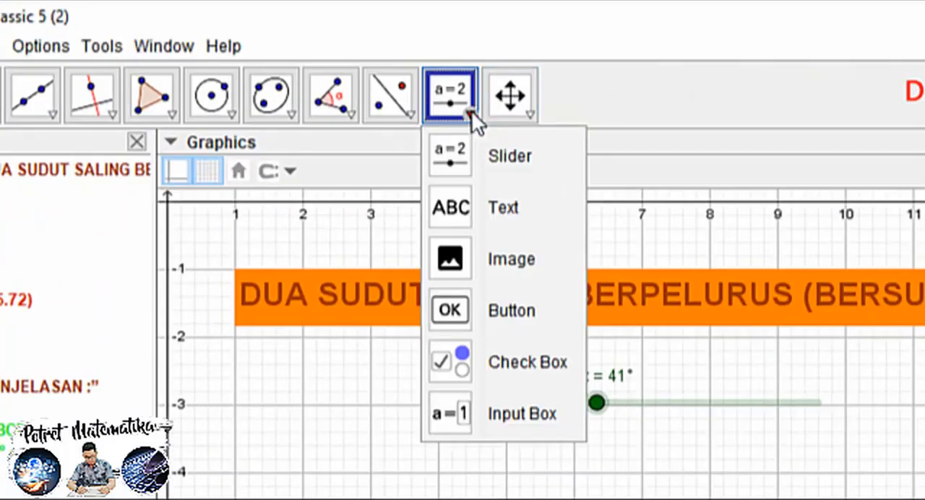
click(494, 194)
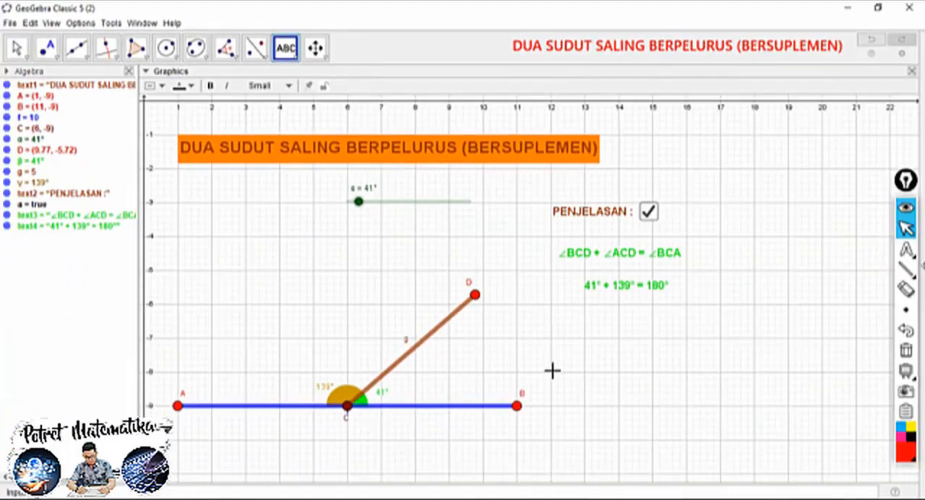
click(553, 347)
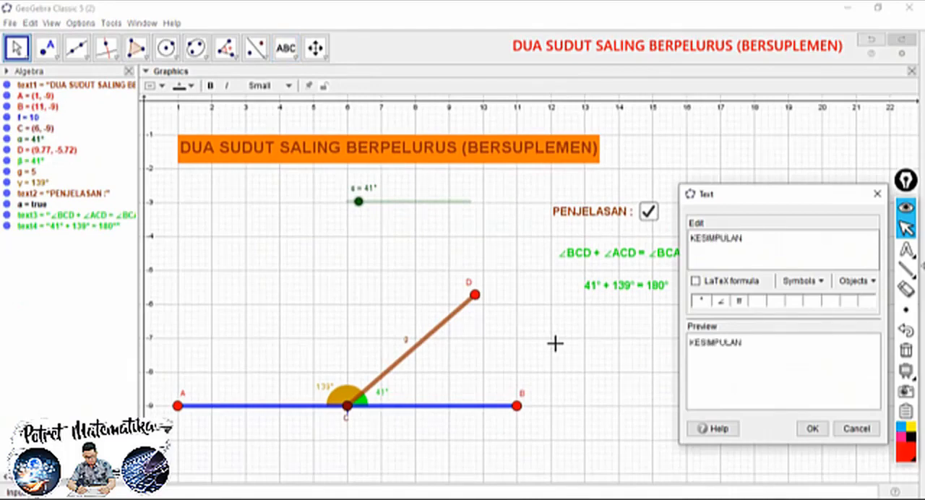
click(809, 428)
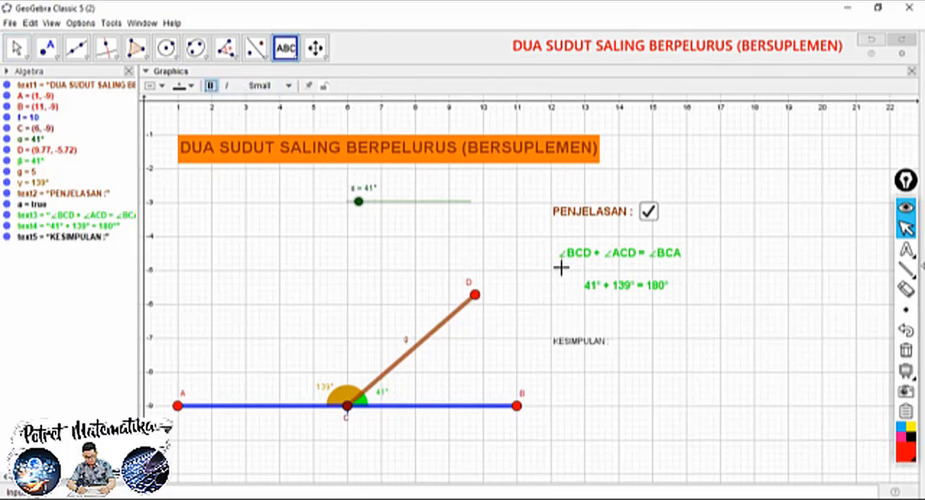
Format the "KESIMPULAN :" text as medium size, bold and brown, and move it slightly upward
click(18, 48)
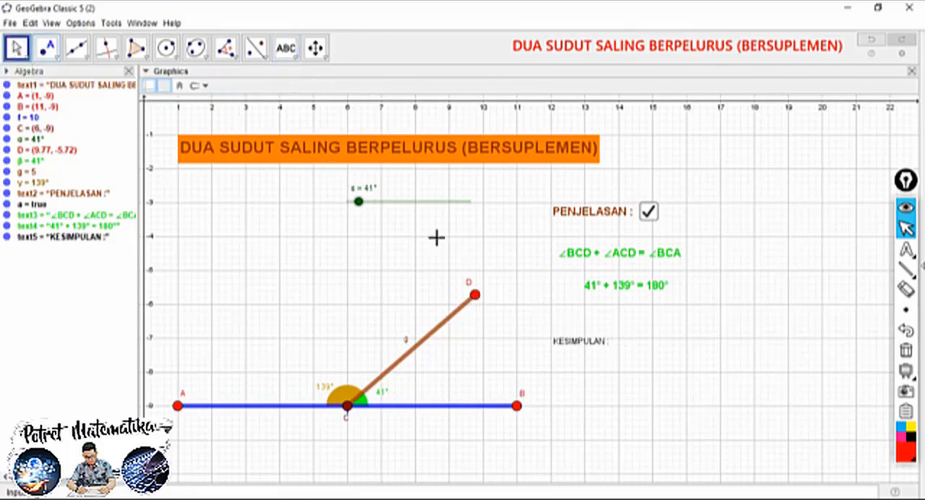
click(573, 340)
click(287, 86)
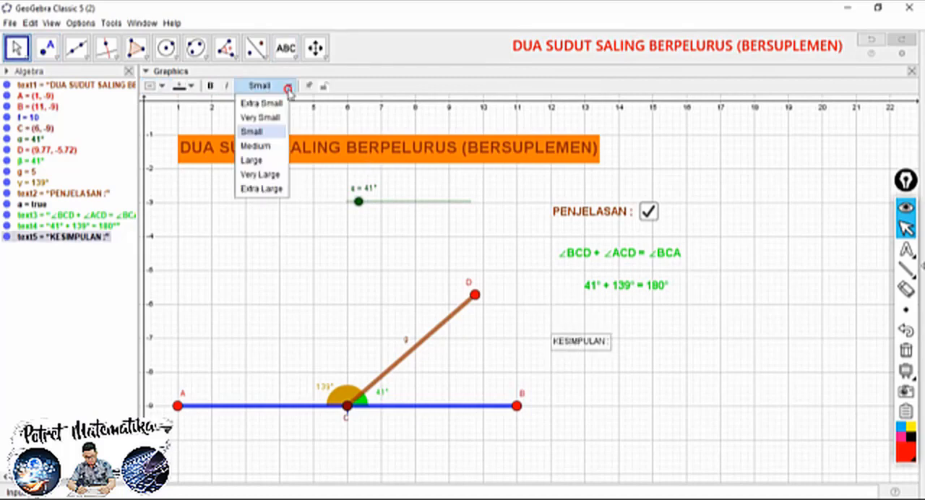
click(262, 147)
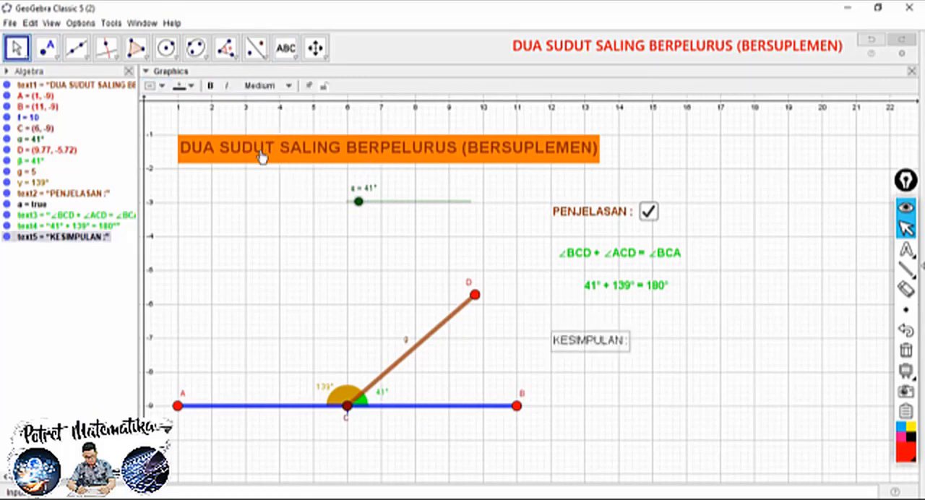
click(211, 86)
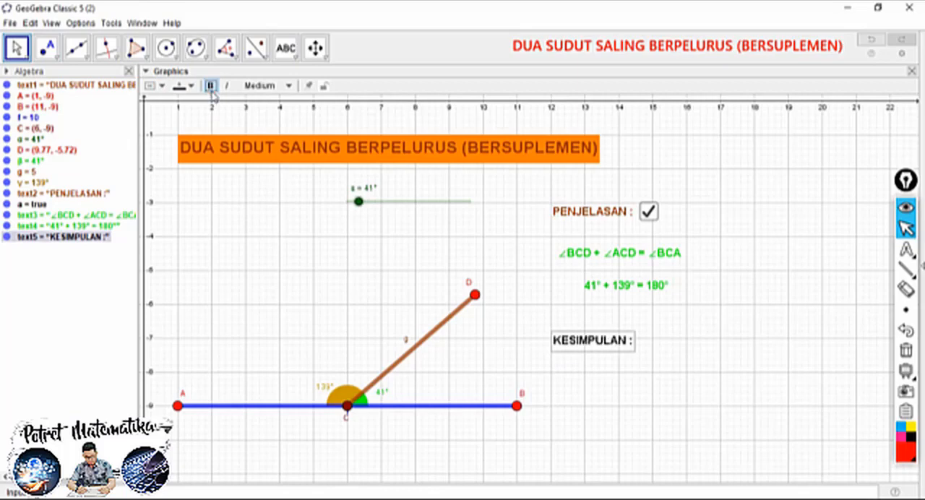
click(179, 85)
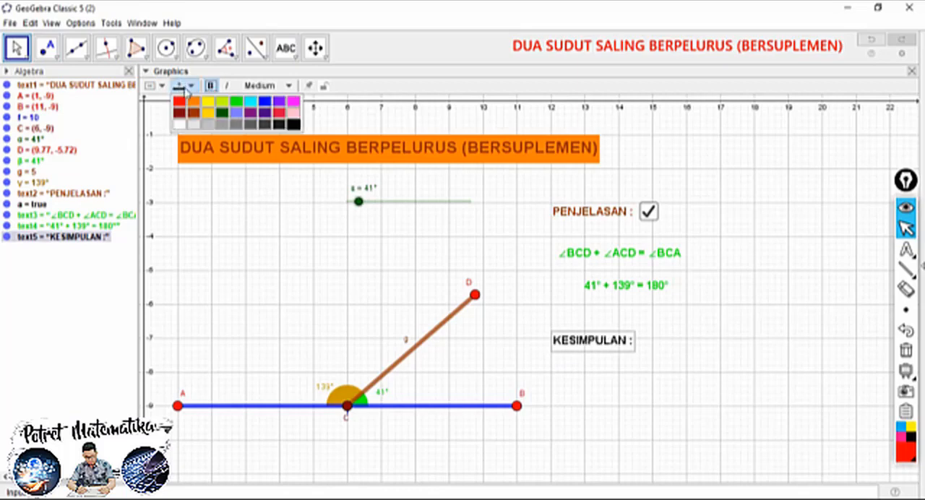
click(192, 114)
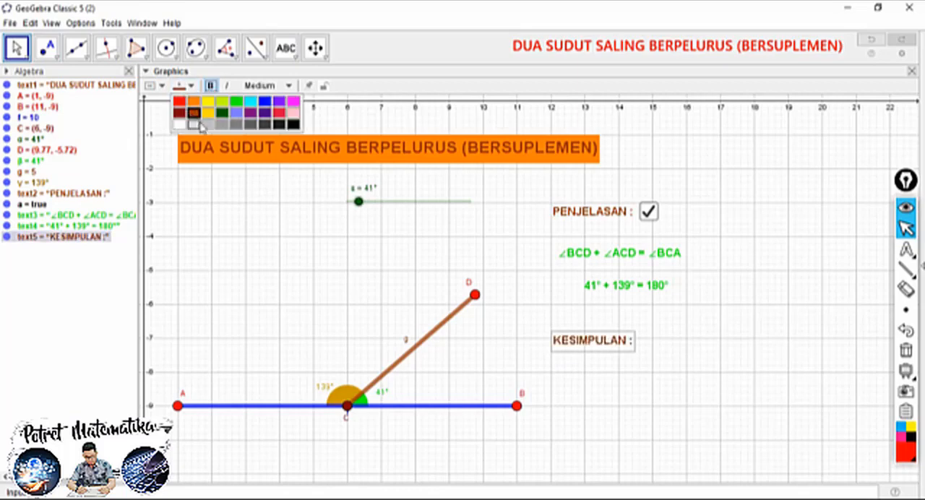
drag(578, 350, 579, 336)
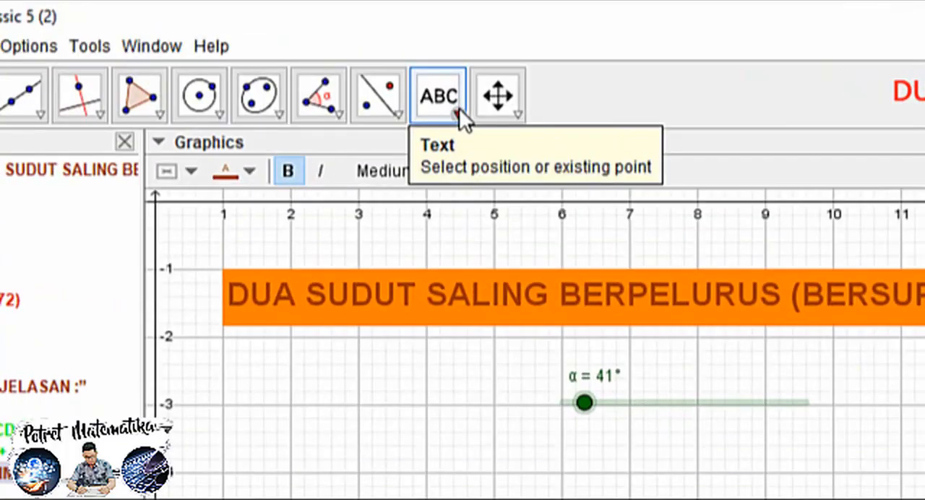
Add a check box without caption or linked objects beside the "KESIMPULAN :" text
click(298, 59)
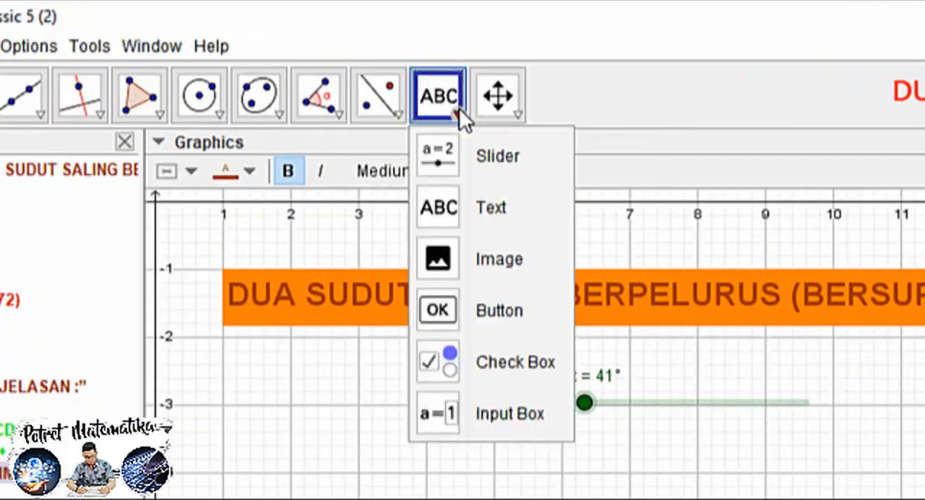
click(509, 360)
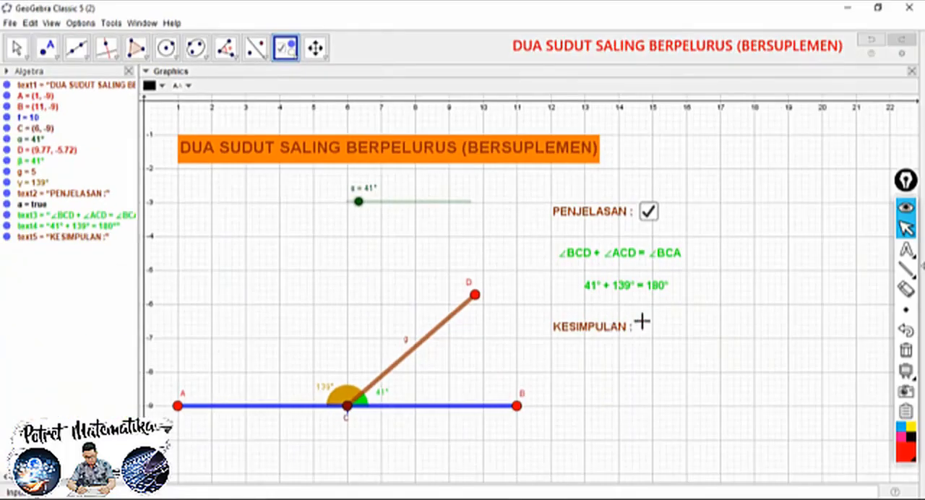
click(642, 322)
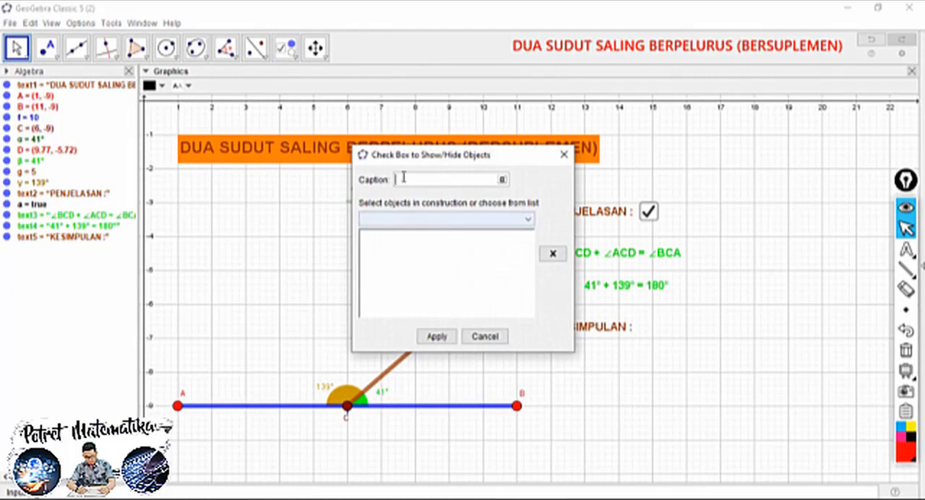
click(436, 337)
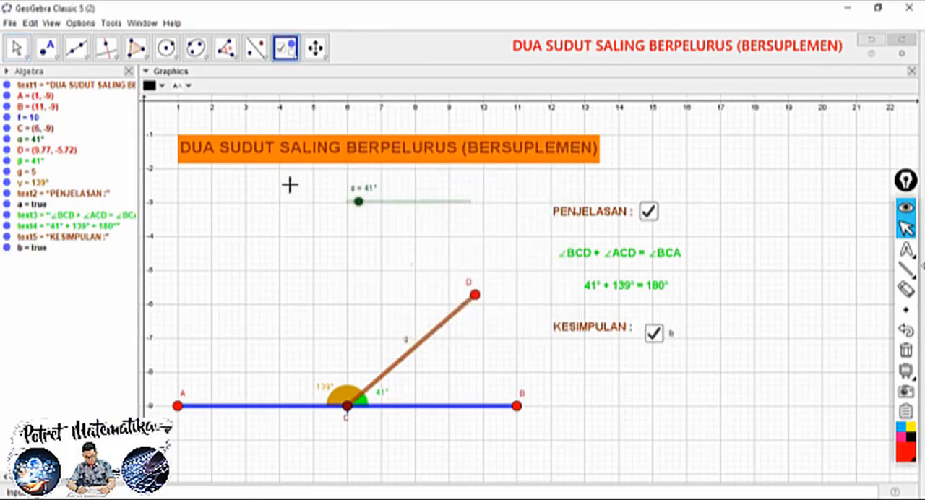
Uncheck and unfix the new check box, and move it in line with the "KESIMPULAN :" text
click(14, 48)
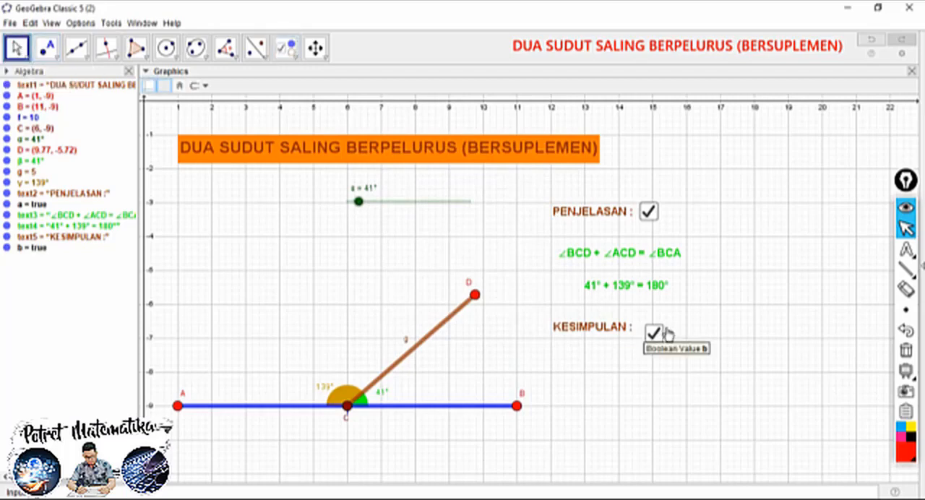
click(654, 334)
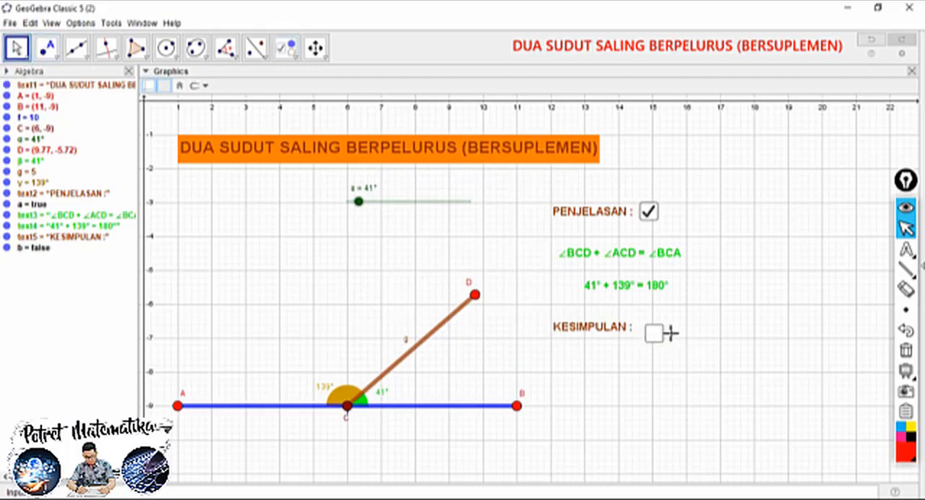
right_click(671, 333)
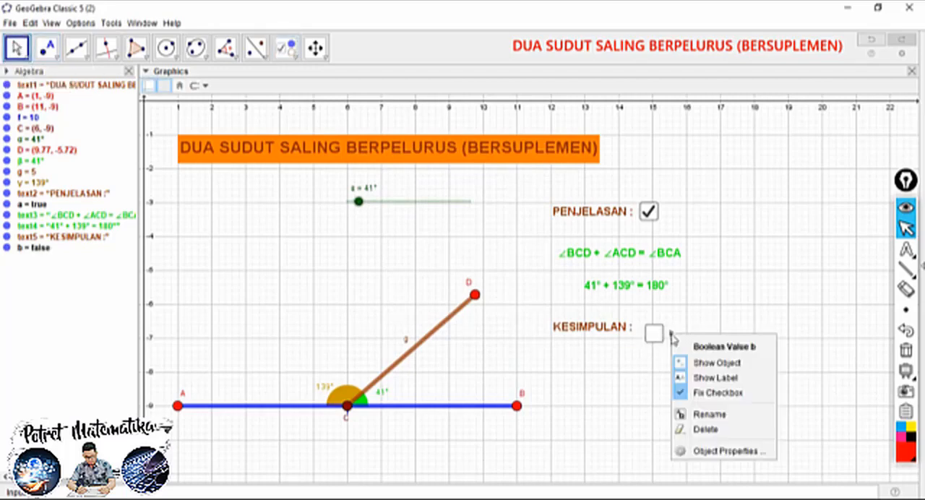
click(698, 396)
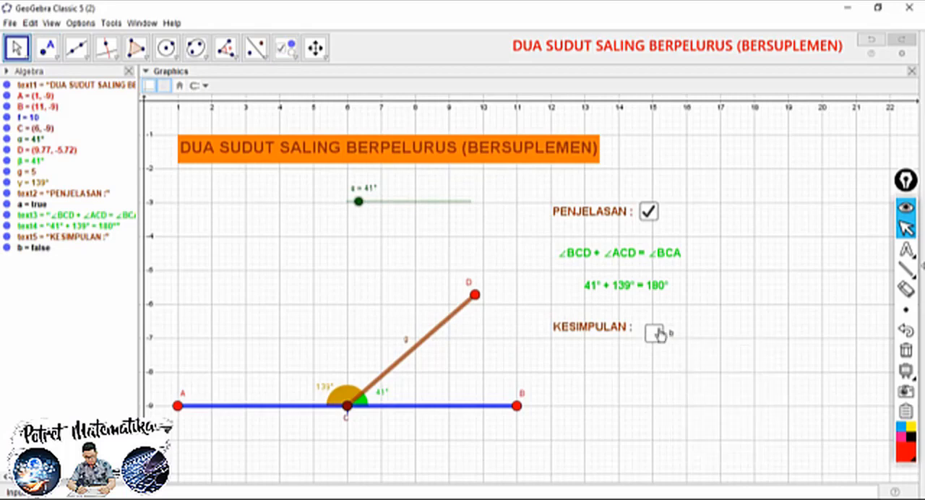
click(666, 332)
drag(668, 337, 668, 330)
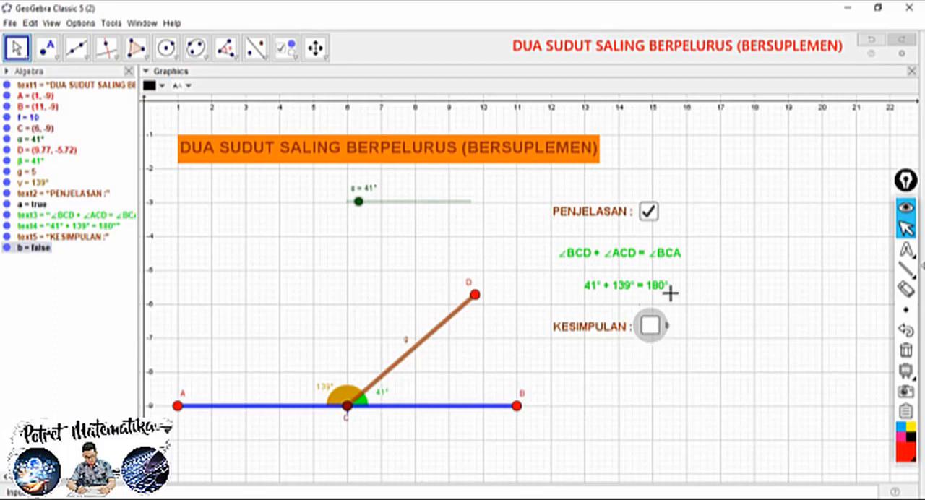
Fix the "KESIMPULAN :" check box in place, hide its label b, and deselect it
right_click(666, 327)
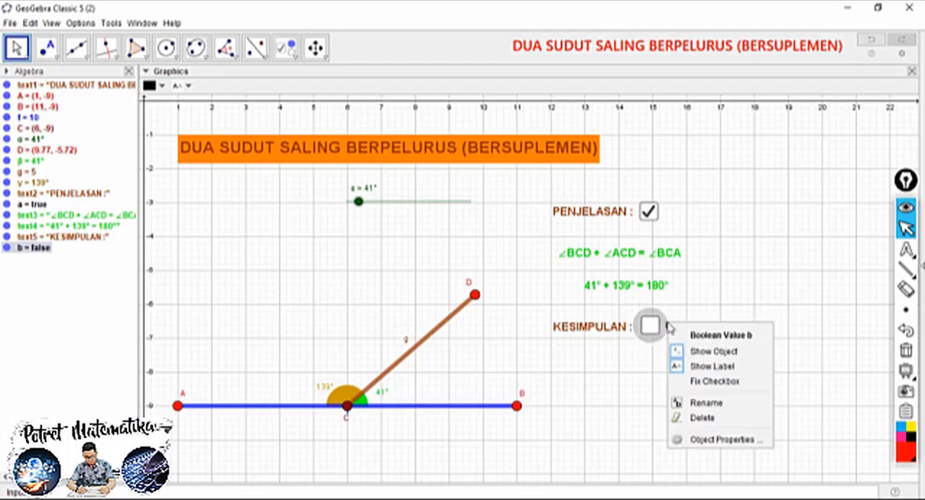
click(696, 376)
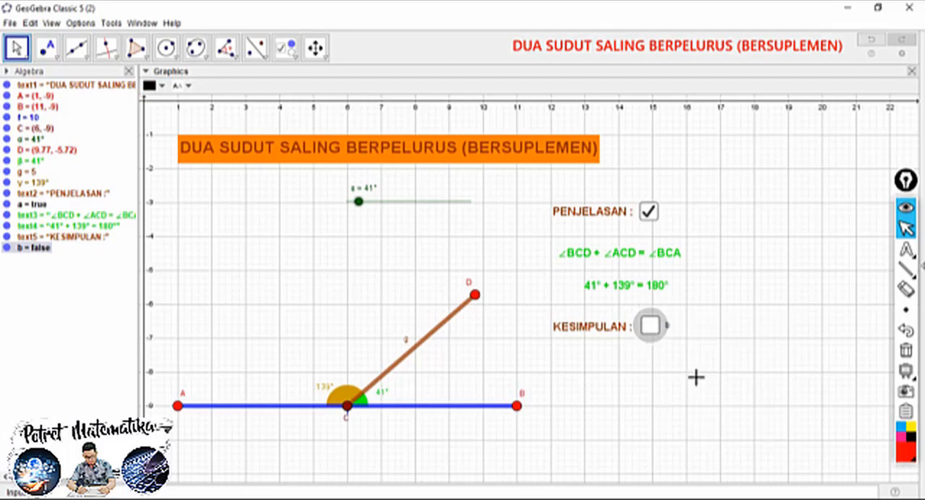
right_click(665, 329)
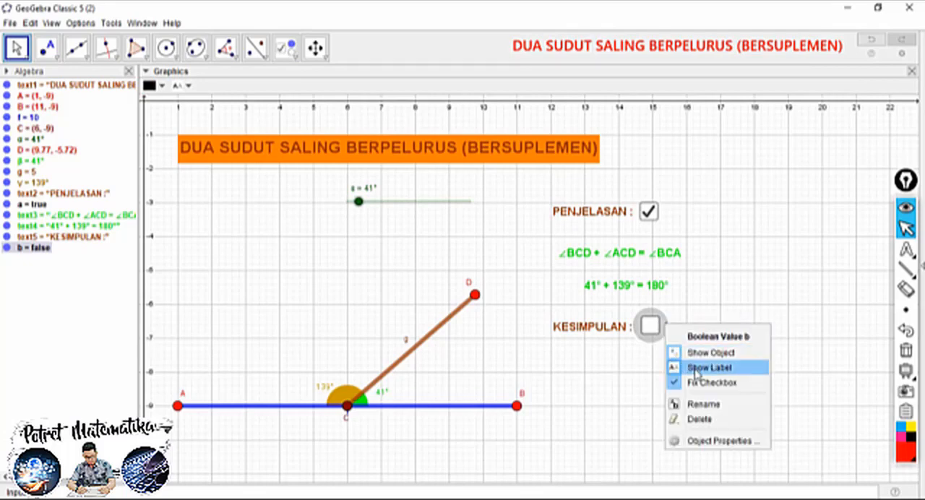
click(694, 367)
click(626, 360)
Test the "KESIMPULAN :" and "PENJELASAN :" check boxes by switching each on and off, leaving only "PENJELASAN :" checked
click(651, 327)
click(650, 325)
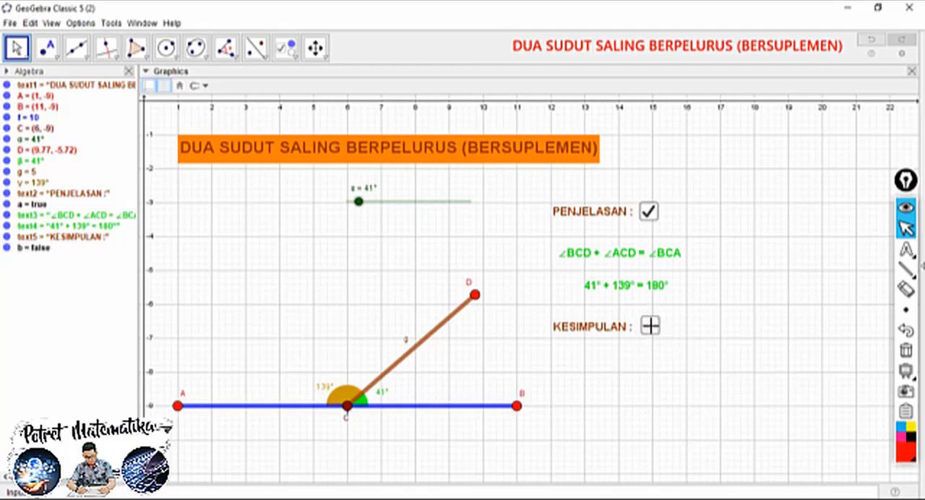
click(648, 214)
click(649, 215)
click(651, 327)
click(651, 328)
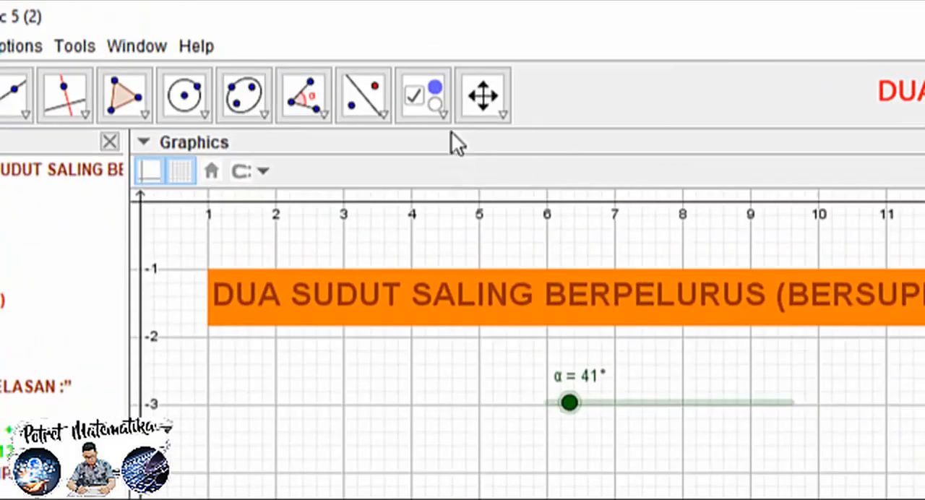
Add the text "JUMLAH DUA SUDUT YANG SALING BERPELURUS (BERSUPLEMEN) SELALU SAMA DENGAN 180°" below "KESIMPULAN :"
click(296, 55)
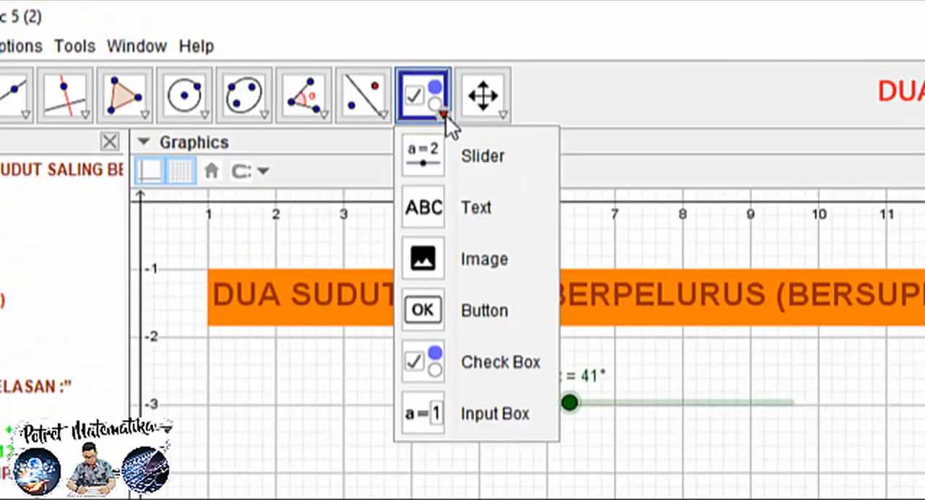
click(483, 215)
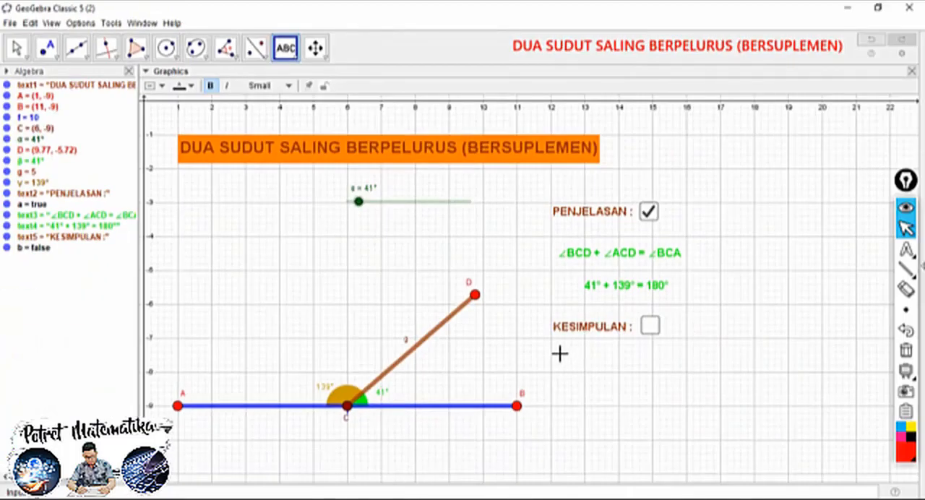
click(558, 351)
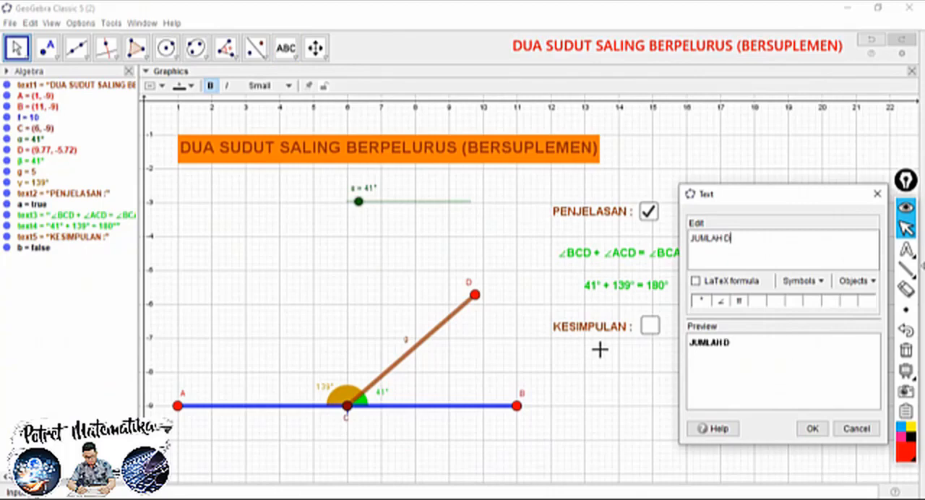
text(JUMLAH DUA SUDUT)
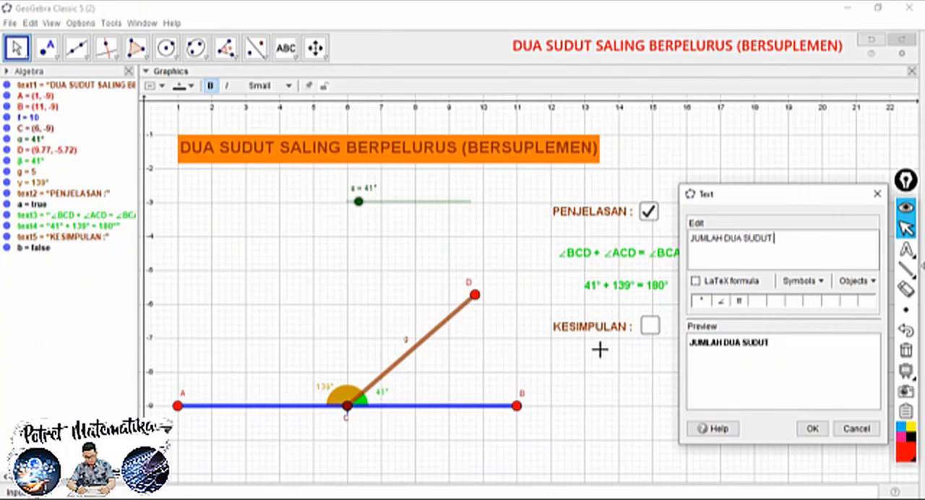
text( YANG SALING)
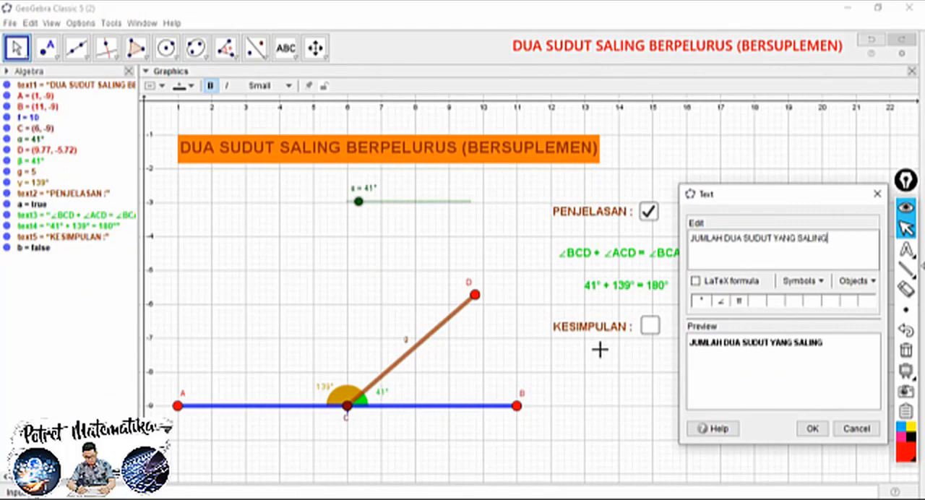
text( BERPELU)
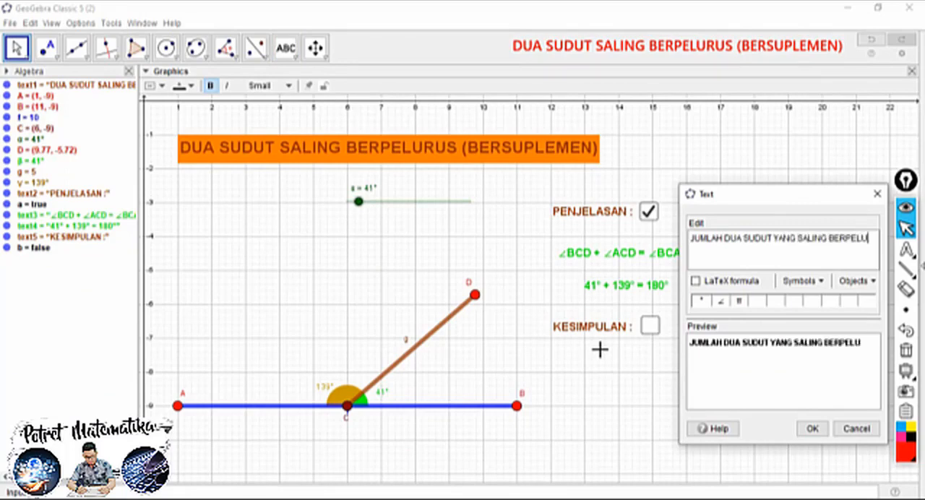
text(RUS)
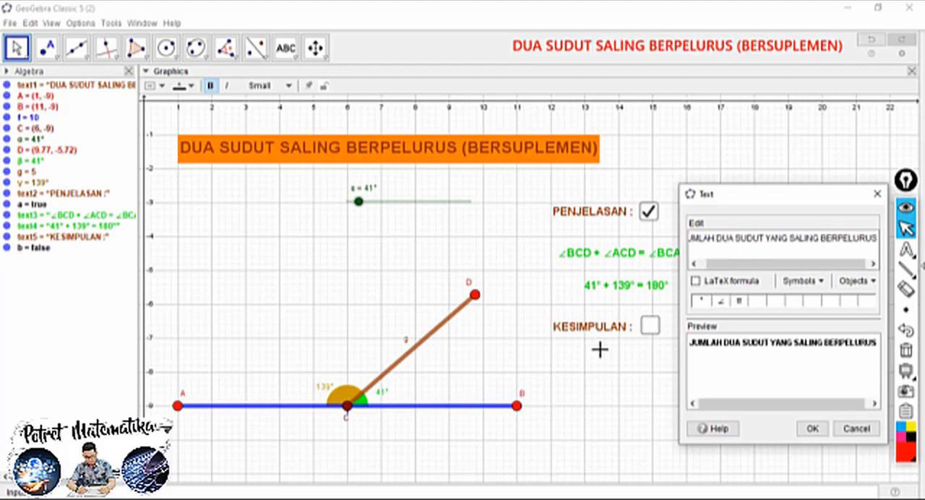
text( (BERSUPLEMEN))
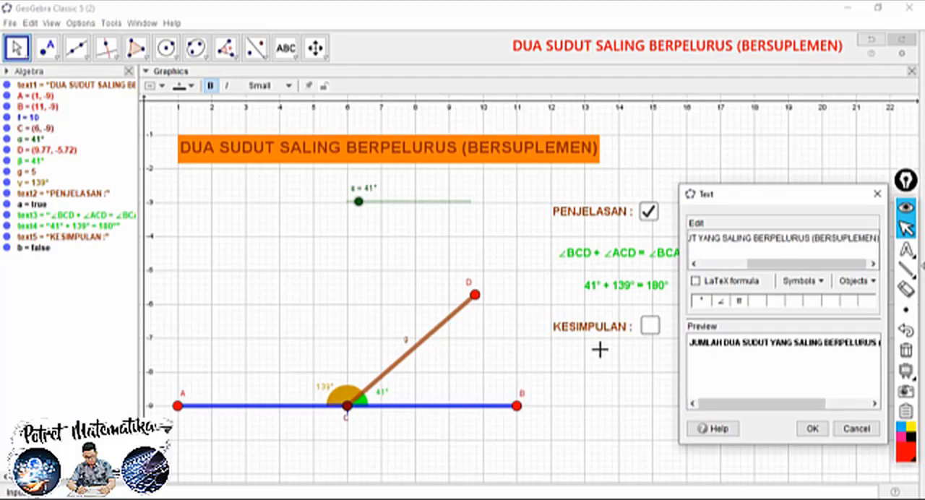
text( SE)
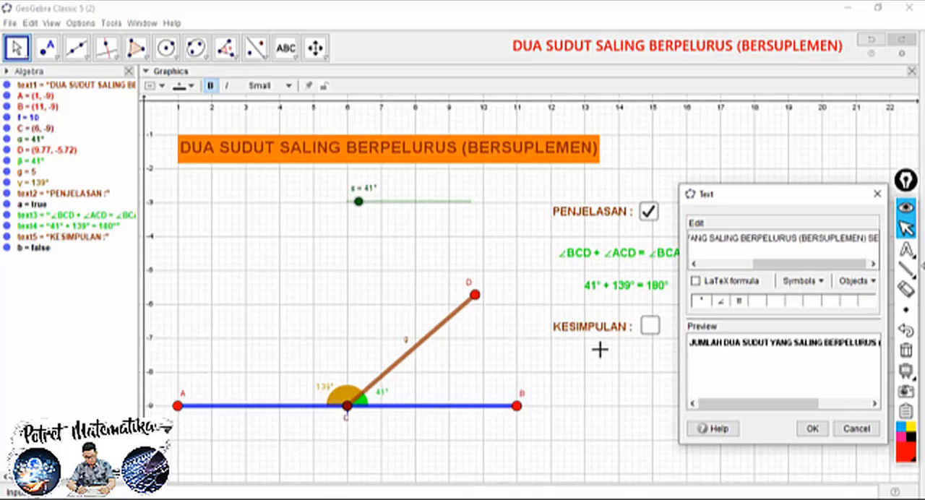
text(LALU SAMA DENGAN 180)
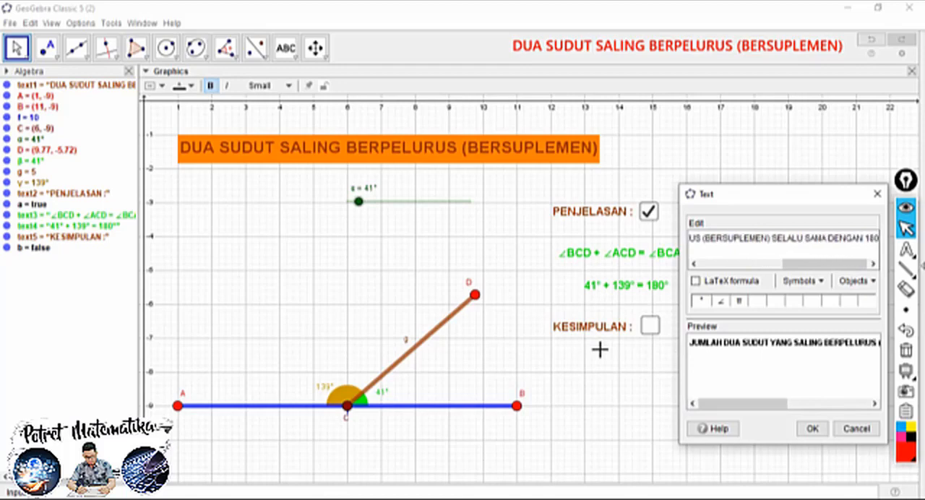
click(804, 281)
mouse_move(812, 299)
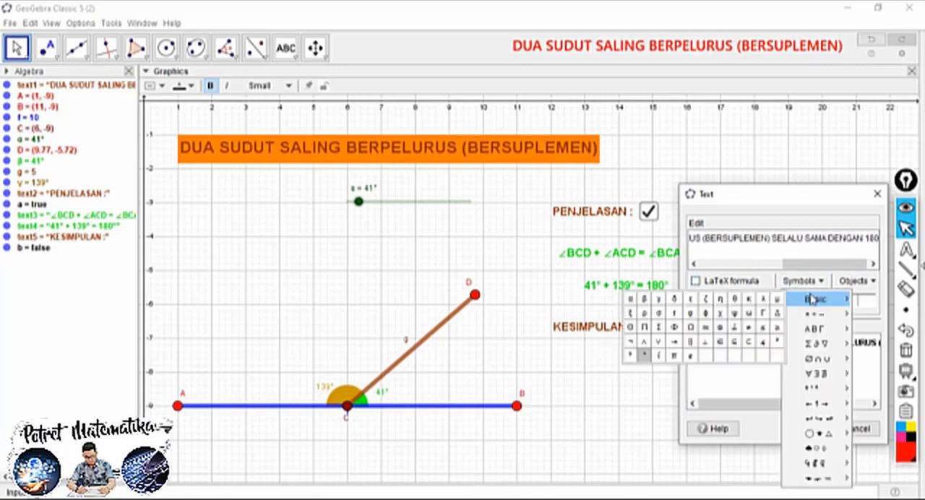
click(644, 354)
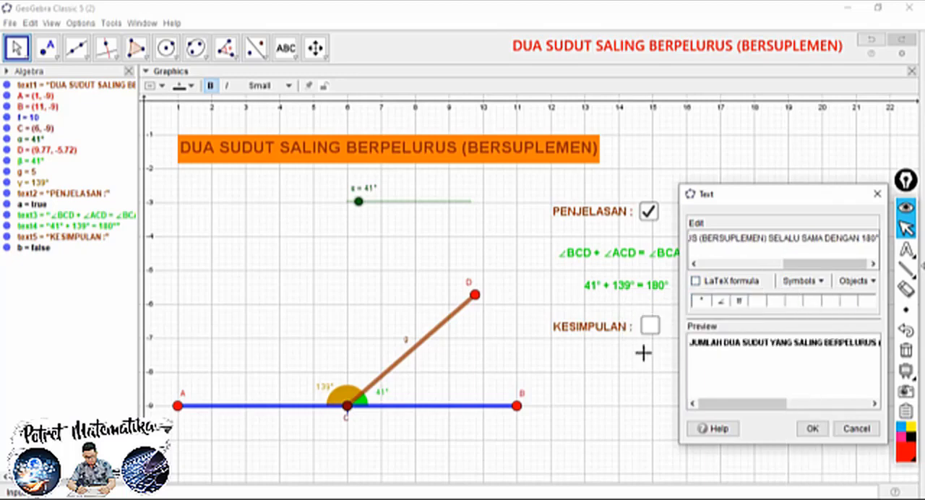
click(812, 429)
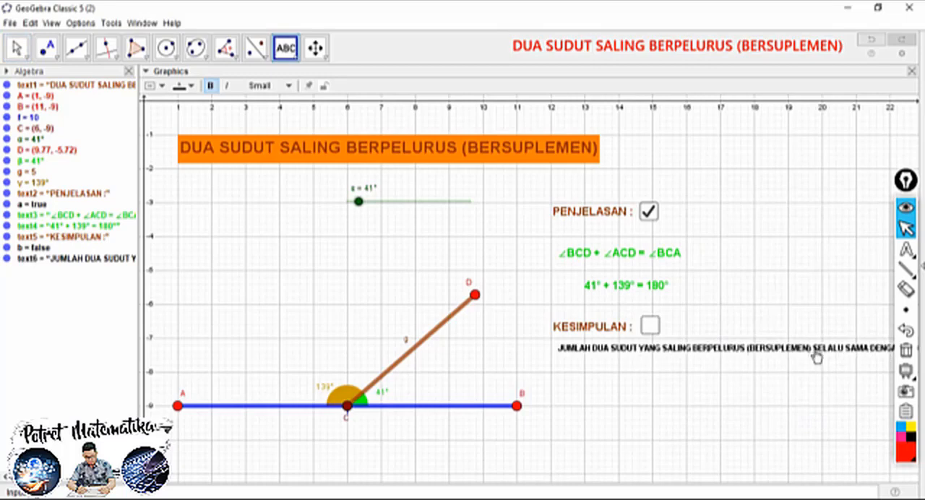
click(770, 354)
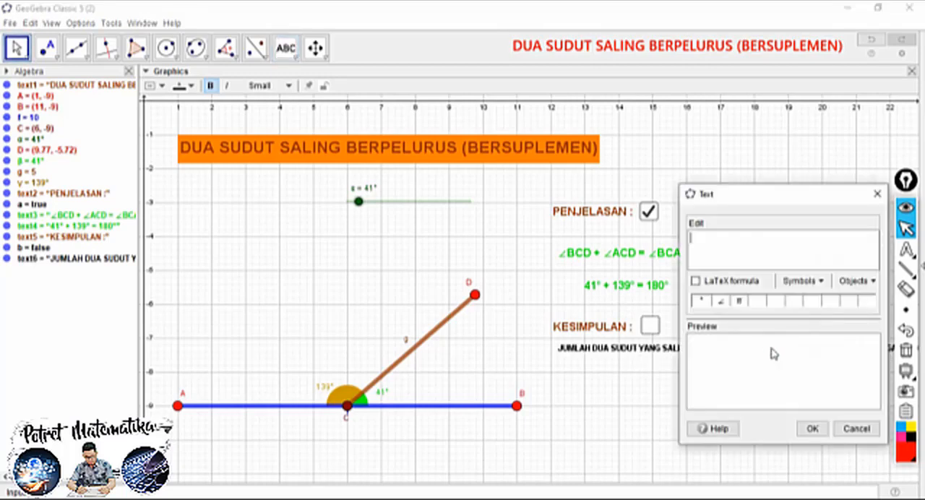
click(869, 432)
key(Escape)
Edit the conclusion text to insert a line break before "SELALU SAMA DENGAN 180°"
double_click(808, 348)
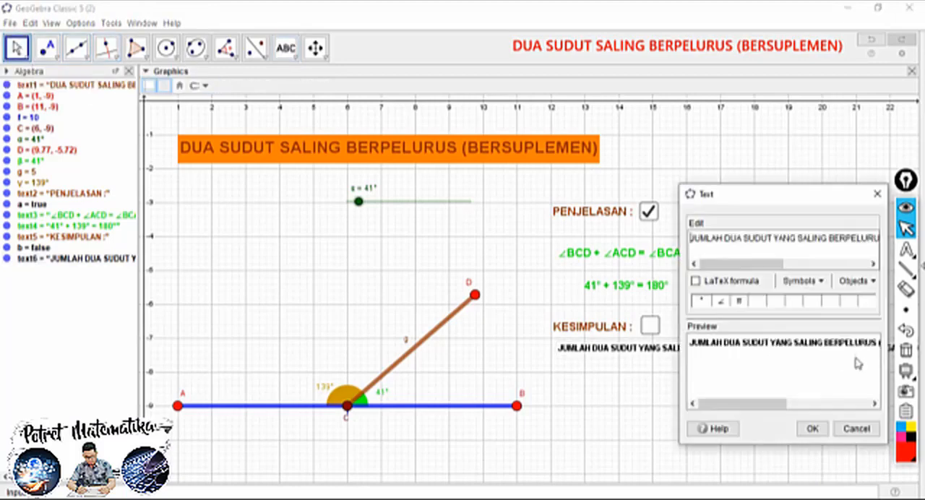
drag(775, 403, 825, 406)
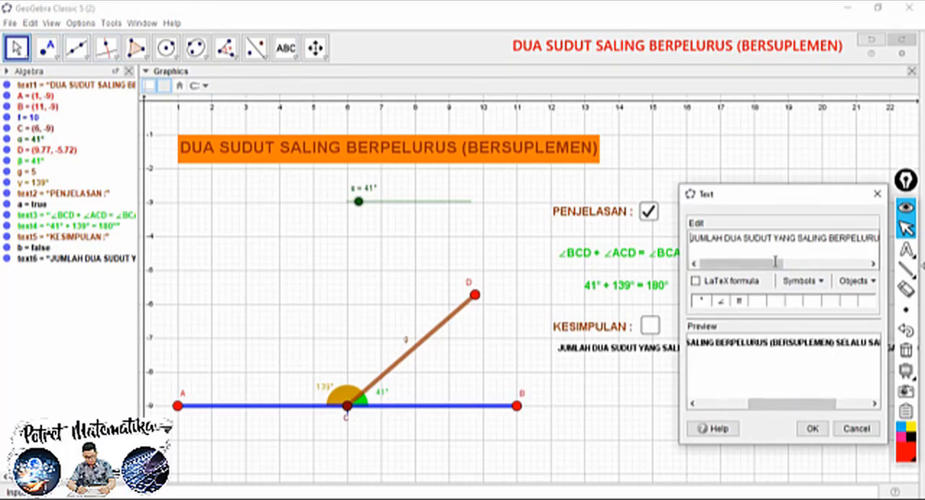
drag(775, 264, 836, 266)
click(818, 238)
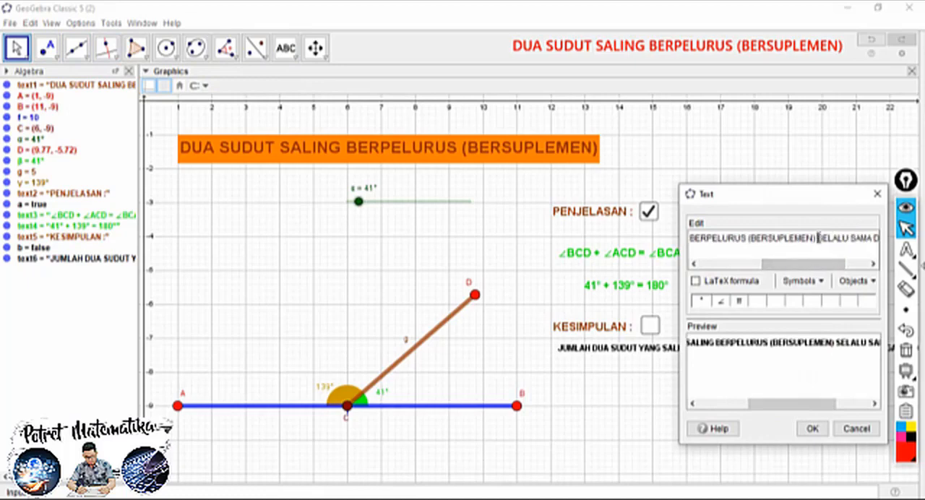
key(Return)
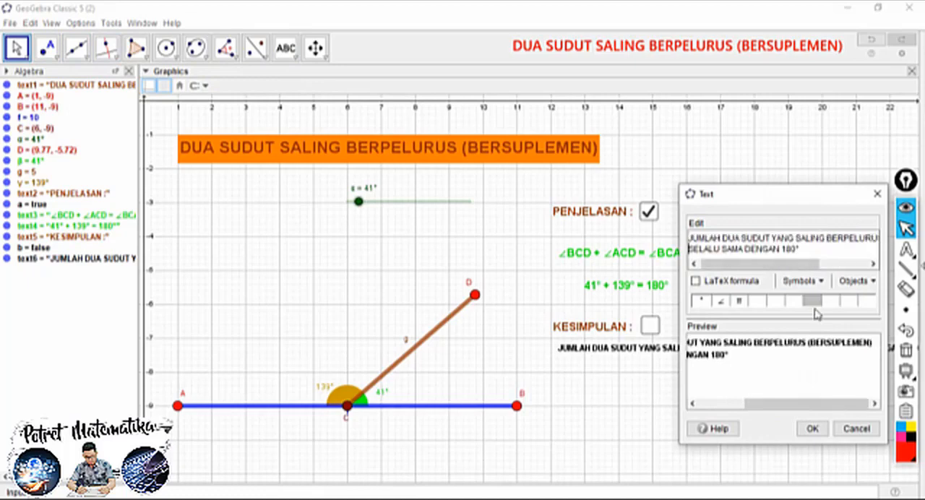
click(811, 428)
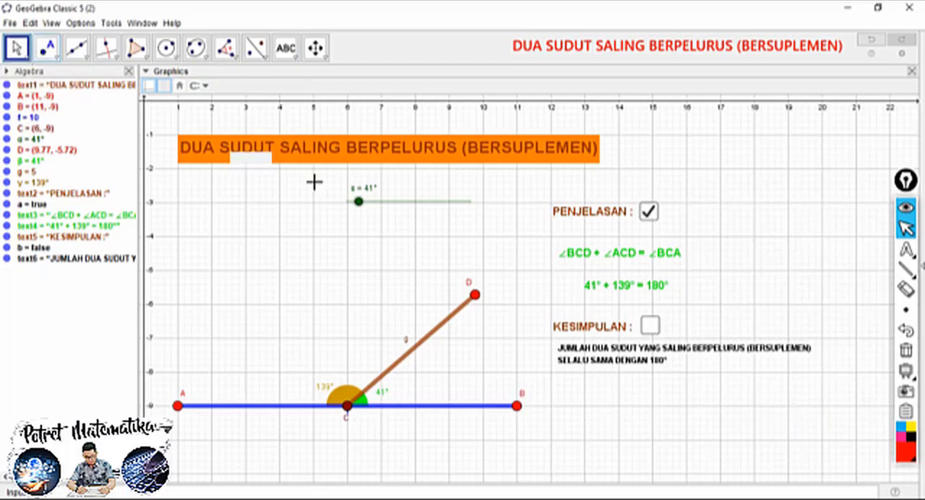
Align the two-line conclusion text under "KESIMPULAN :" and toggle its check box on and off
click(604, 354)
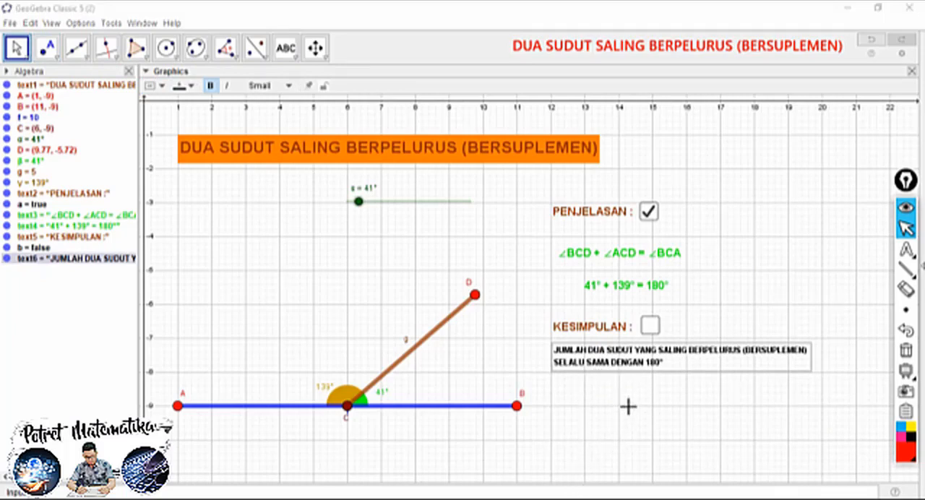
click(650, 326)
click(650, 326)
click(618, 361)
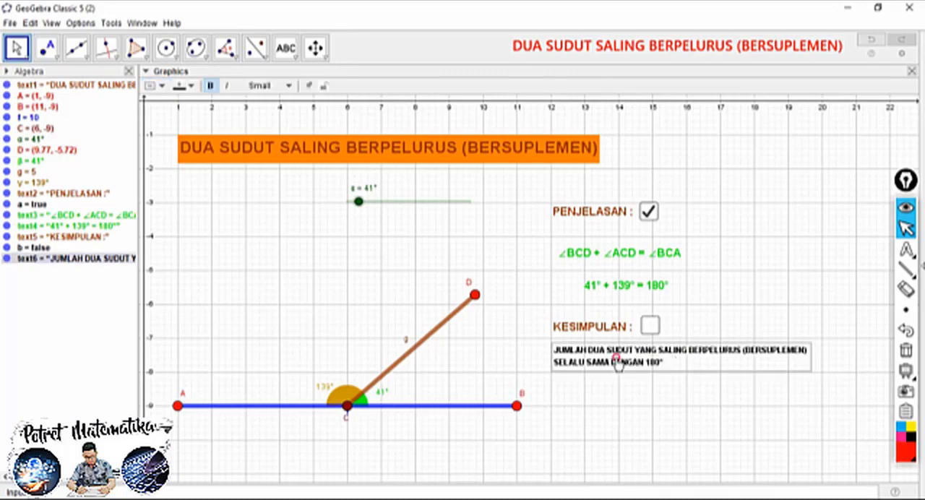
Set the conclusion text's condition to show object to b==true, with "true" in lowercase, and close its properties
right_click(620, 355)
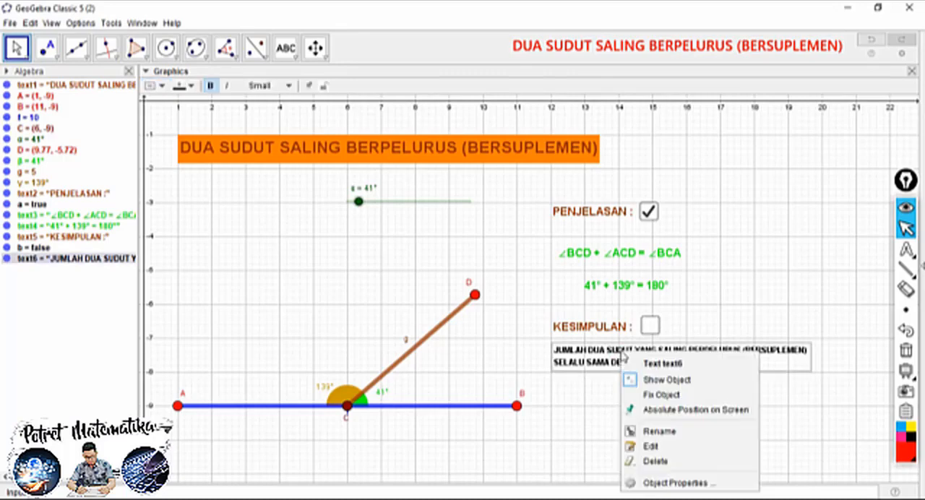
click(652, 483)
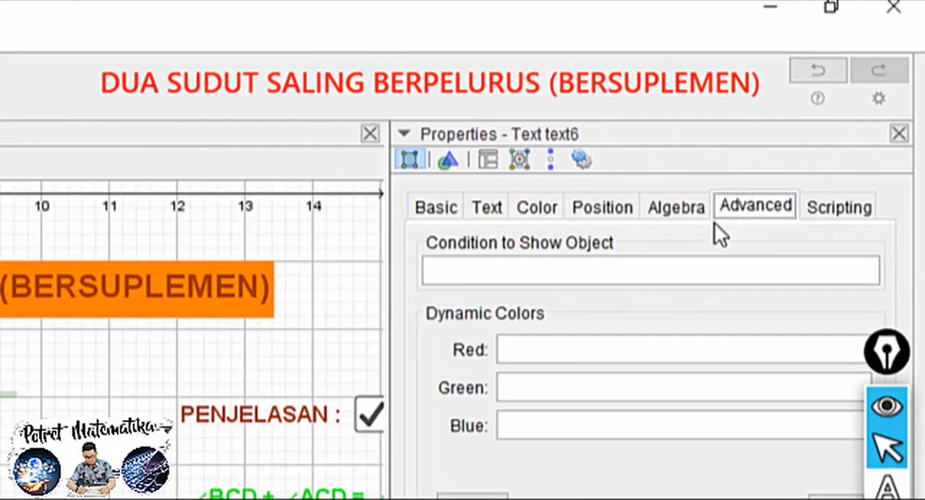
click(554, 270)
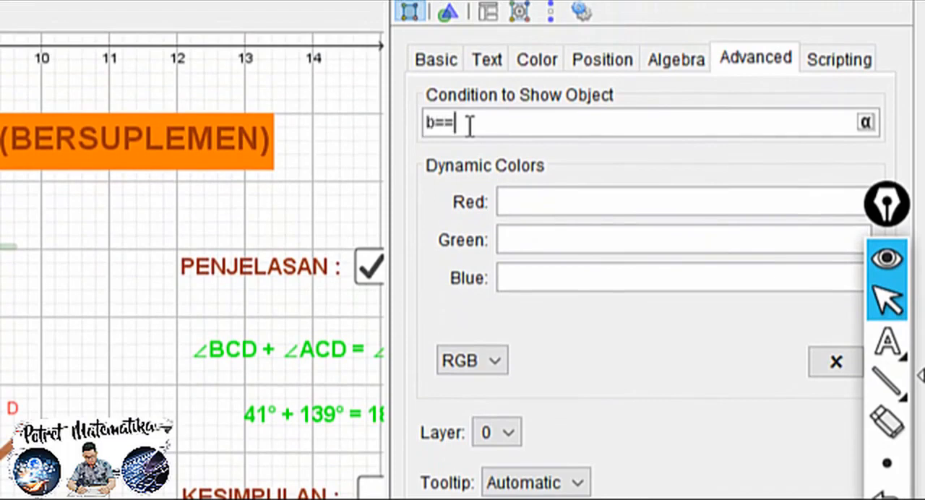
text(RUE)
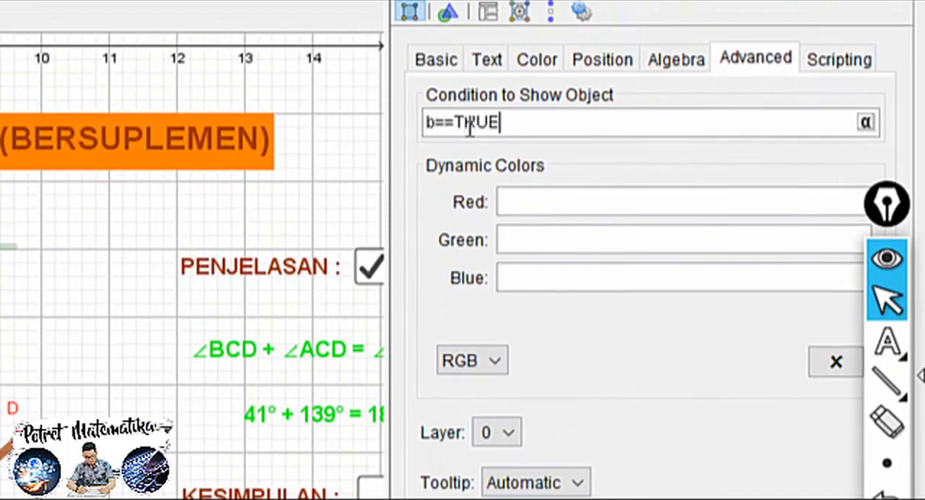
key(Return)
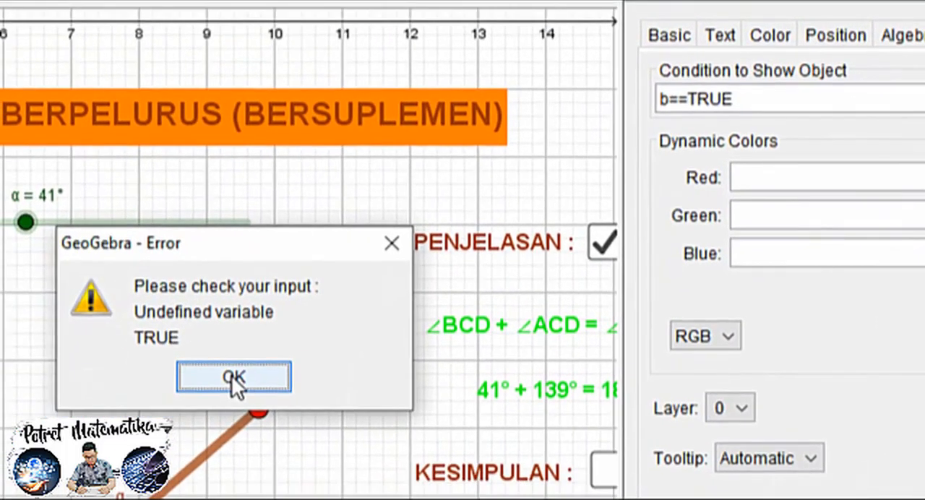
click(231, 375)
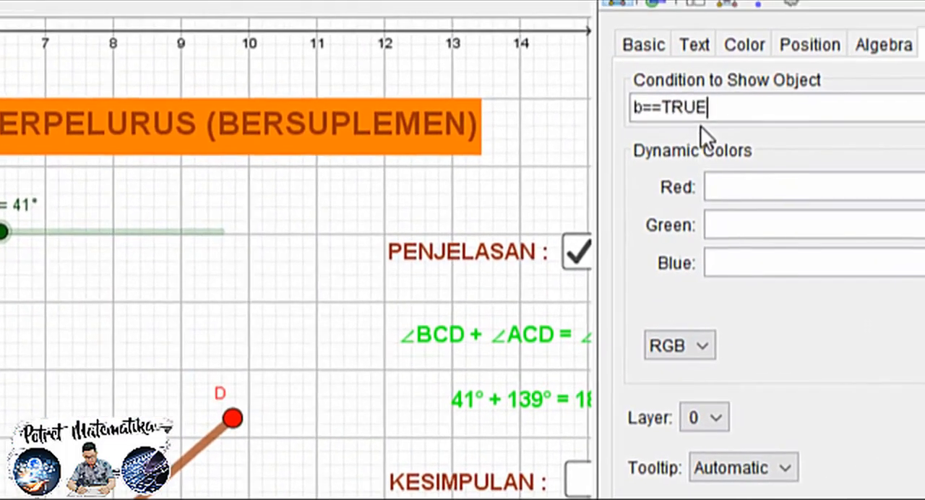
key(BackSpace)
key(BackSpace)
key(BackSpace)
key(BackSpace)
text(true)
key(Return)
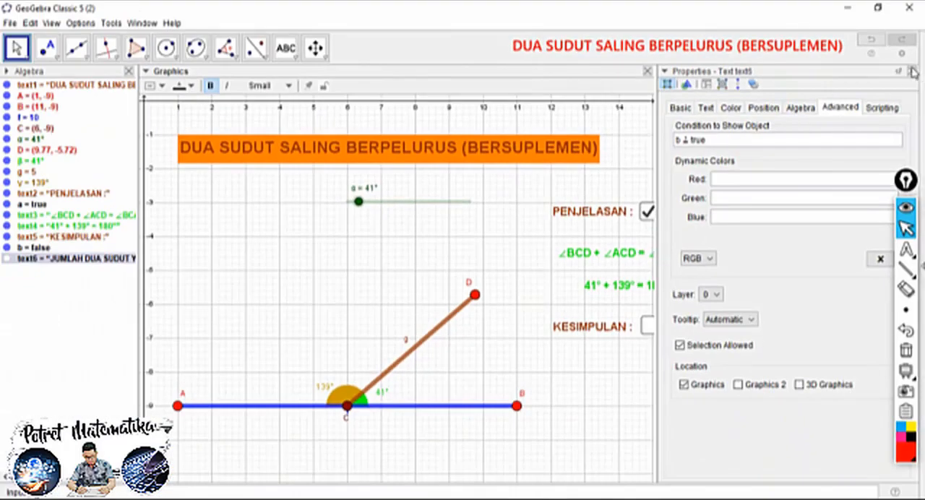
click(911, 71)
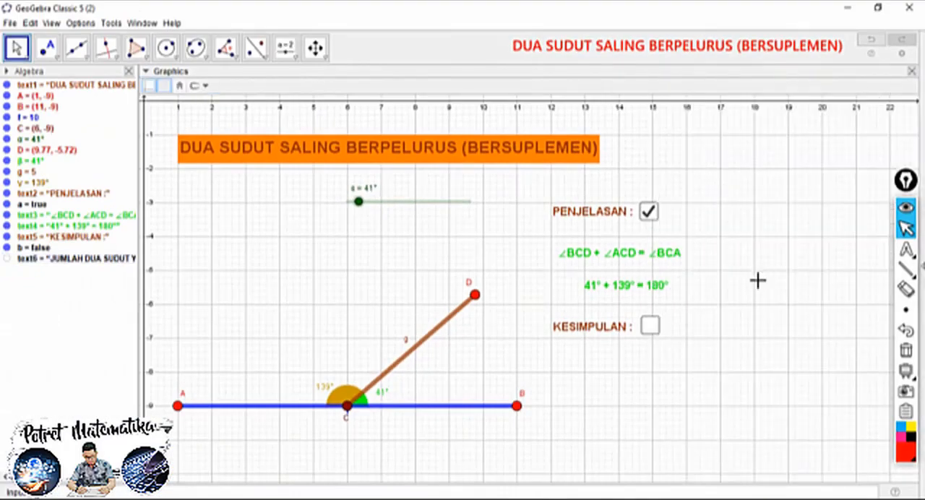
Test the "KESIMPULAN :" check box by switching it on and off several times, leaving it checked
click(650, 326)
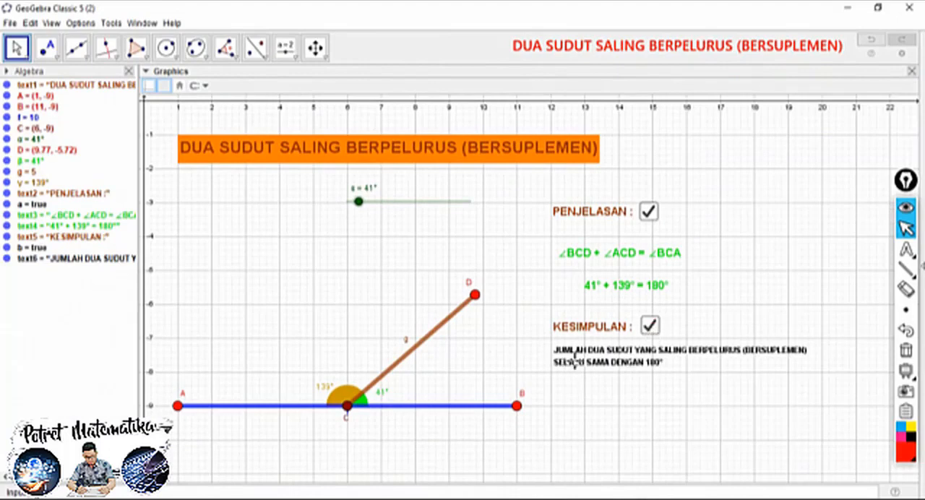
click(649, 329)
click(650, 328)
click(649, 328)
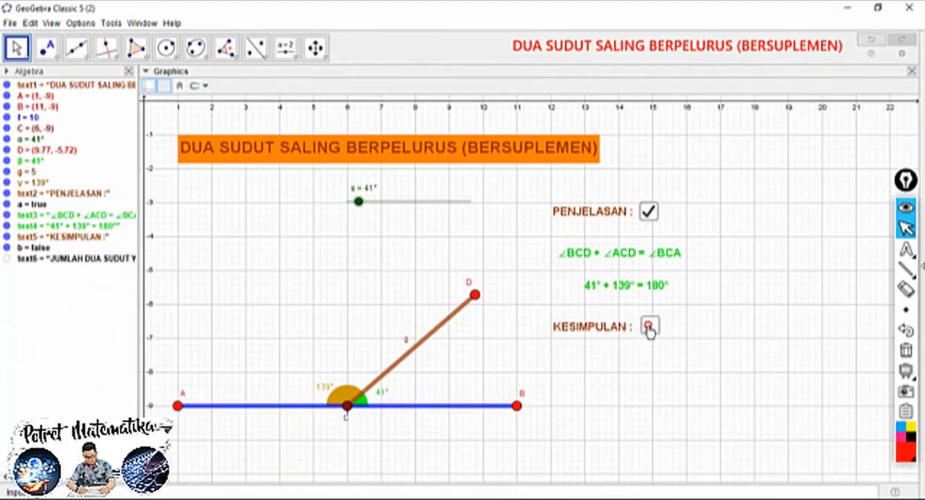
click(649, 329)
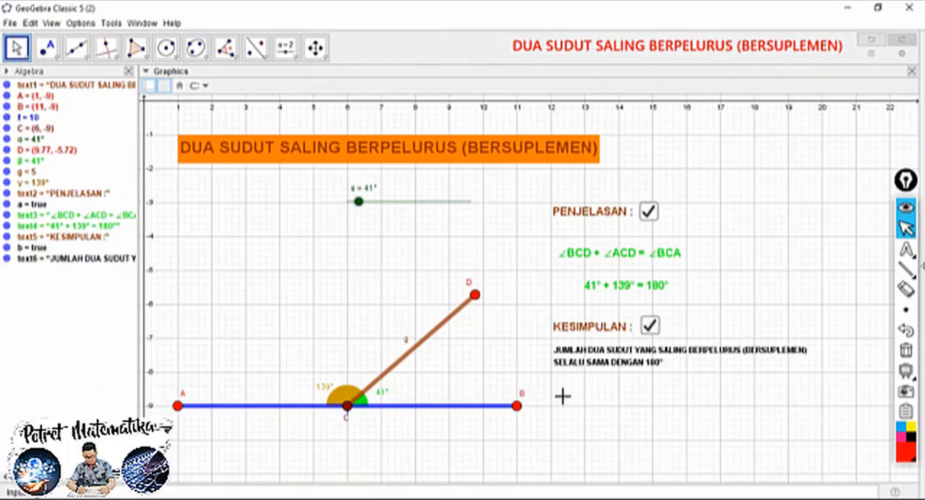
Hide the grid and the axes, and close the Algebra view
right_click(259, 228)
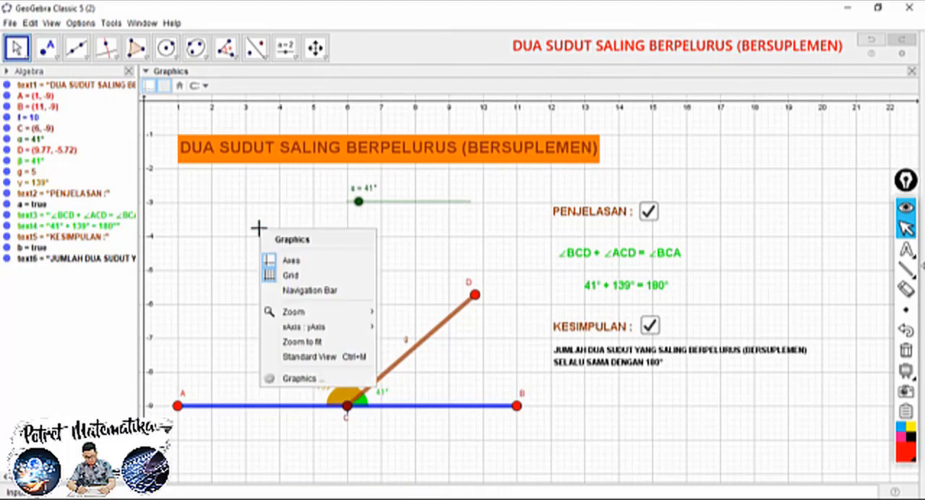
click(292, 277)
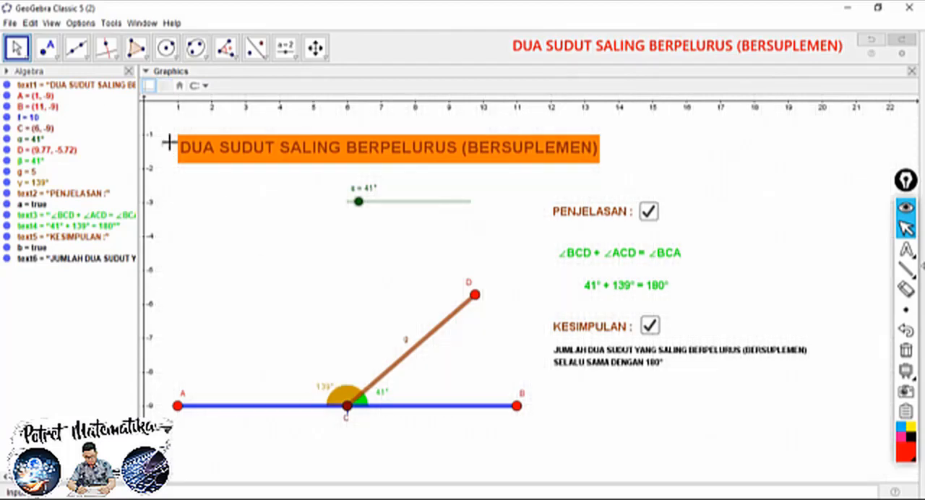
right_click(193, 221)
click(226, 253)
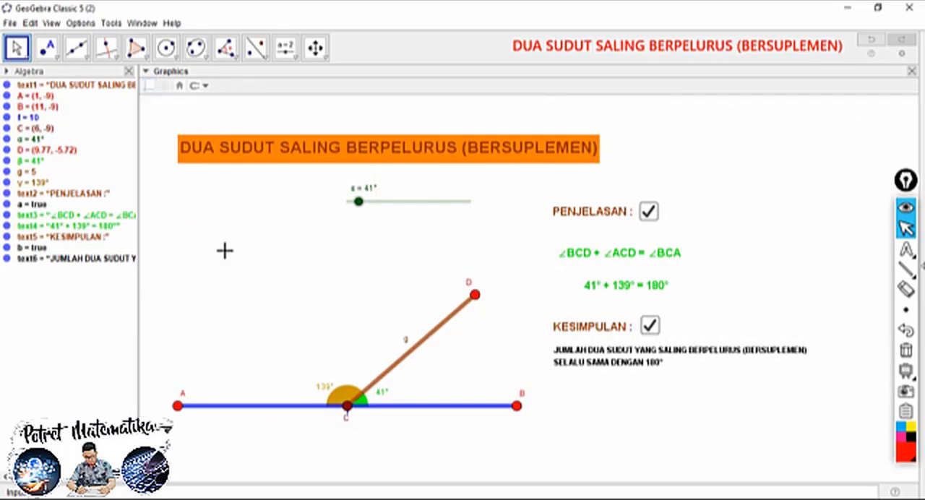
click(129, 71)
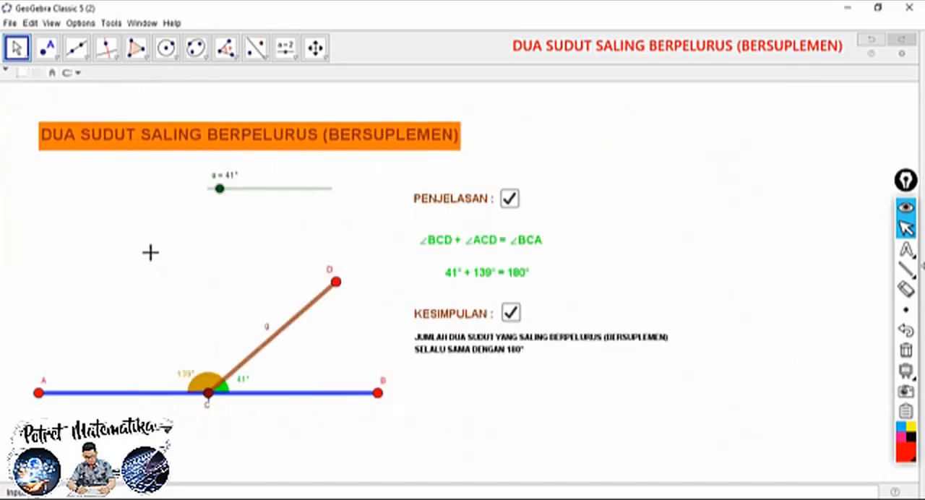
Fix the title text and the "PENJELASAN :" text, and give both an absolute position on screen
drag(154, 253, 158, 239)
right_click(224, 133)
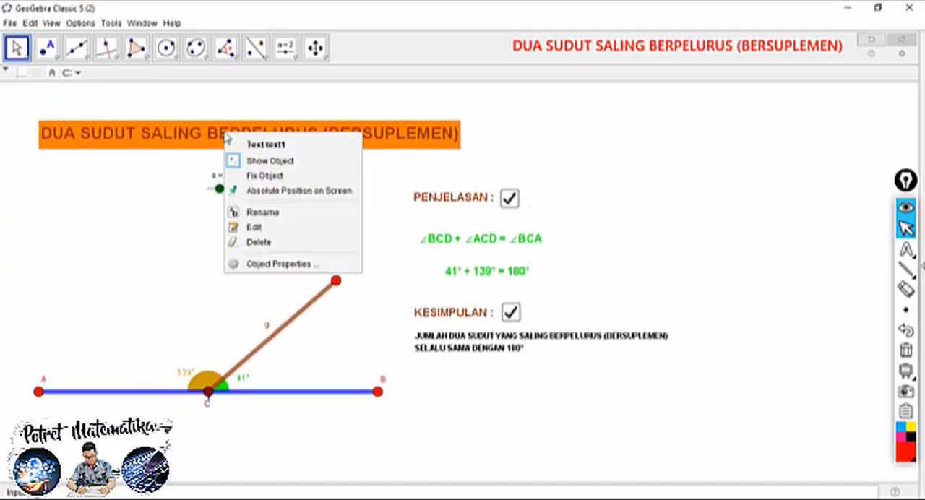
click(252, 177)
right_click(230, 139)
click(256, 196)
right_click(424, 205)
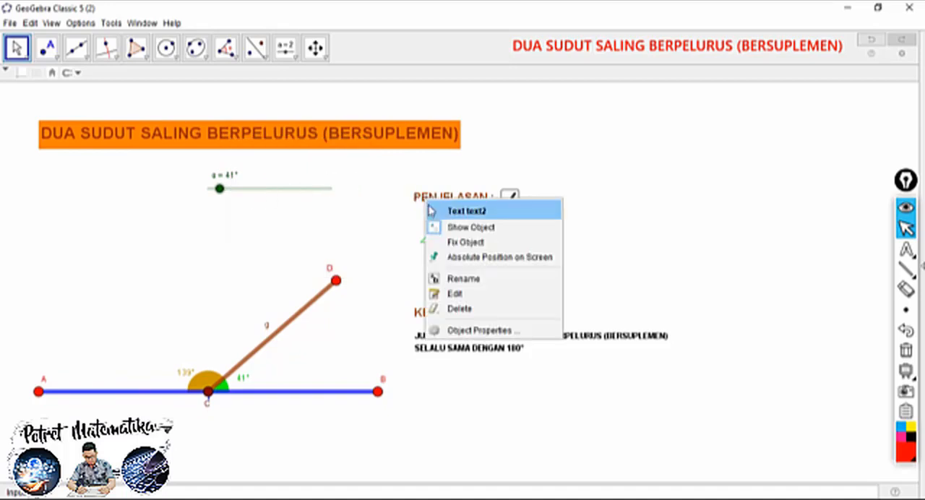
click(453, 244)
right_click(448, 208)
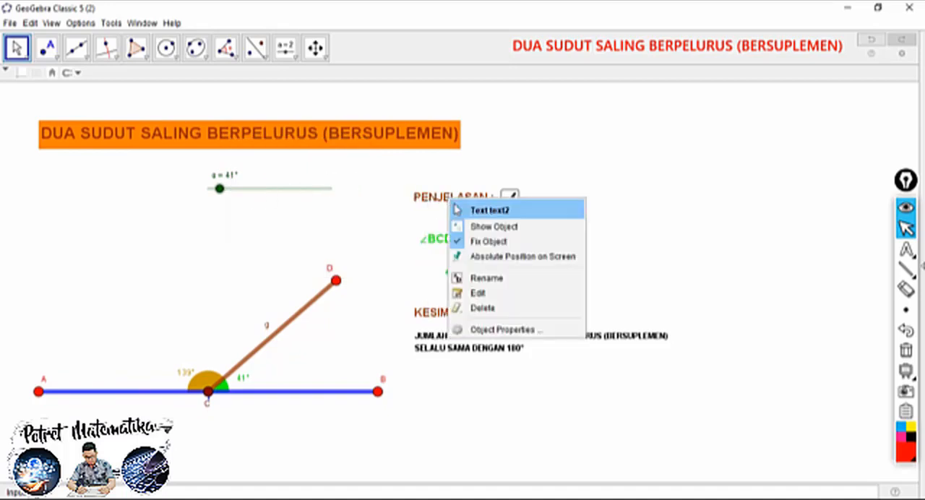
click(450, 253)
Fix the two green explanation texts and give both an absolute position on screen
right_click(449, 252)
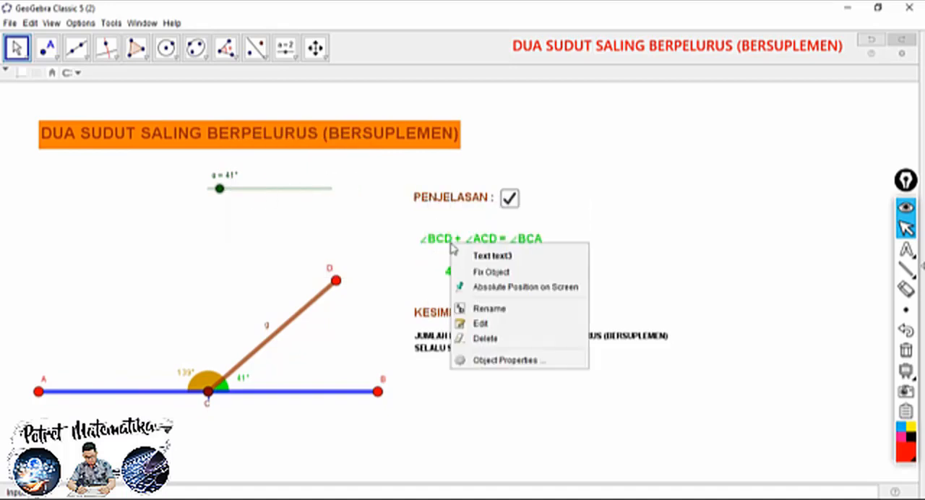
click(476, 272)
right_click(466, 249)
click(494, 282)
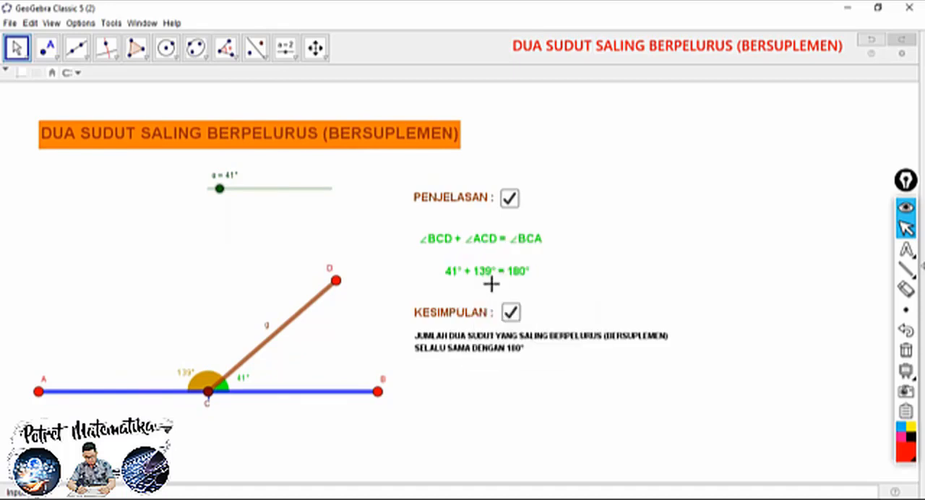
right_click(470, 269)
click(483, 292)
right_click(471, 269)
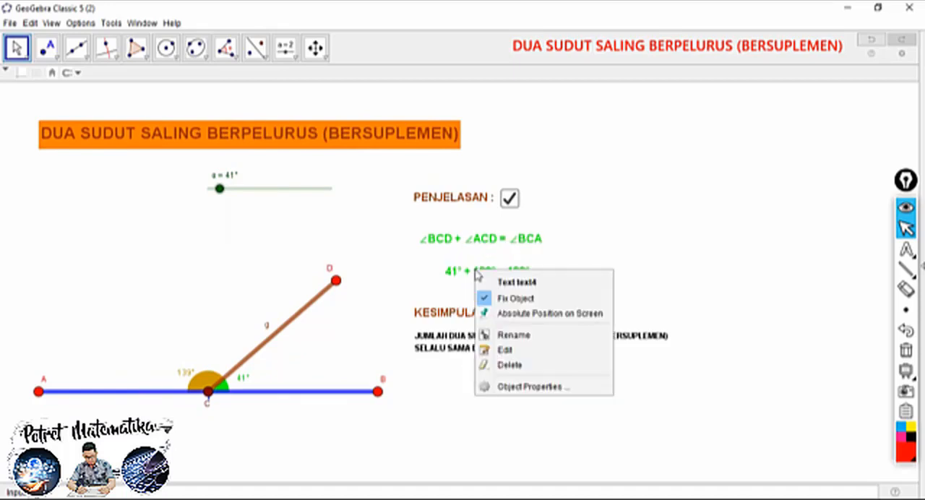
click(483, 309)
Fix the "KESIMPULAN :" text and the conclusion text below it, and give both an absolute position on screen
right_click(471, 320)
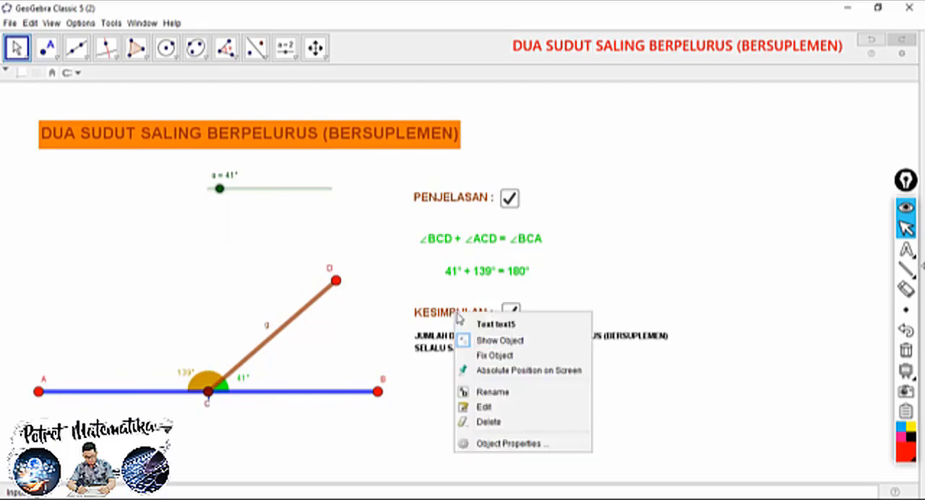
click(480, 354)
right_click(455, 306)
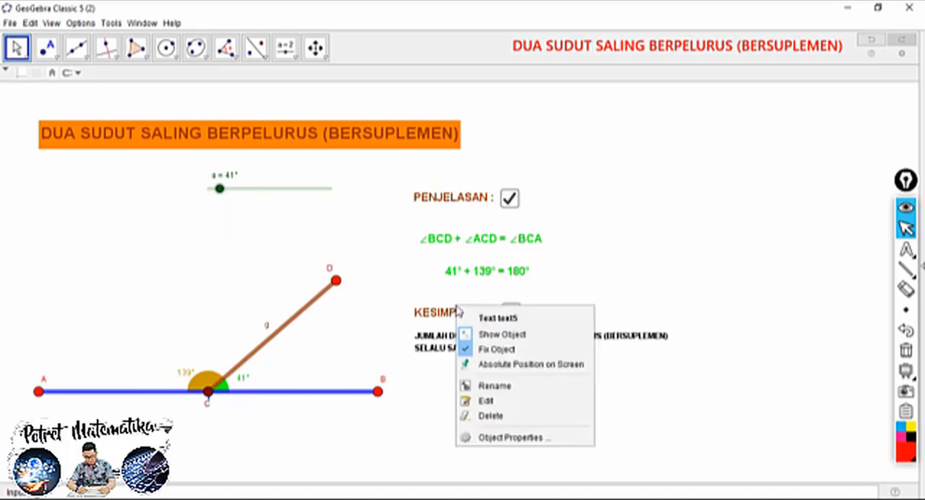
click(483, 364)
right_click(464, 345)
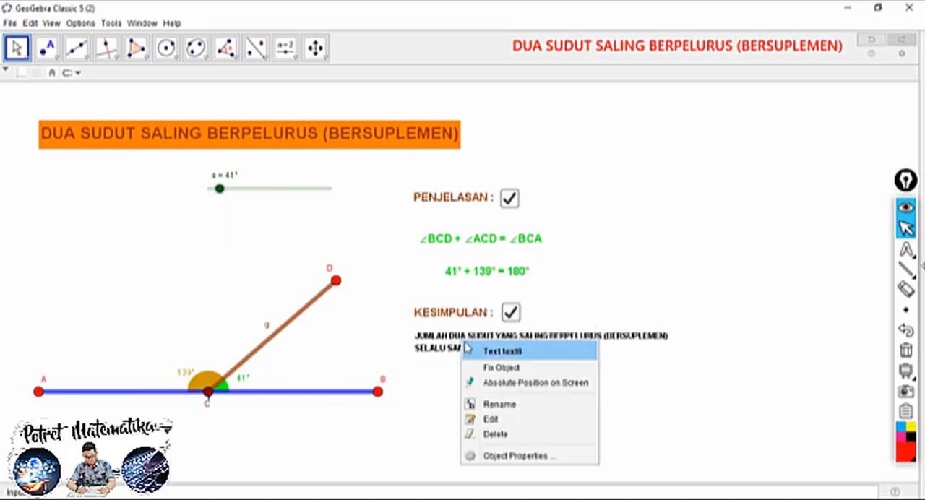
click(485, 383)
right_click(475, 350)
click(482, 374)
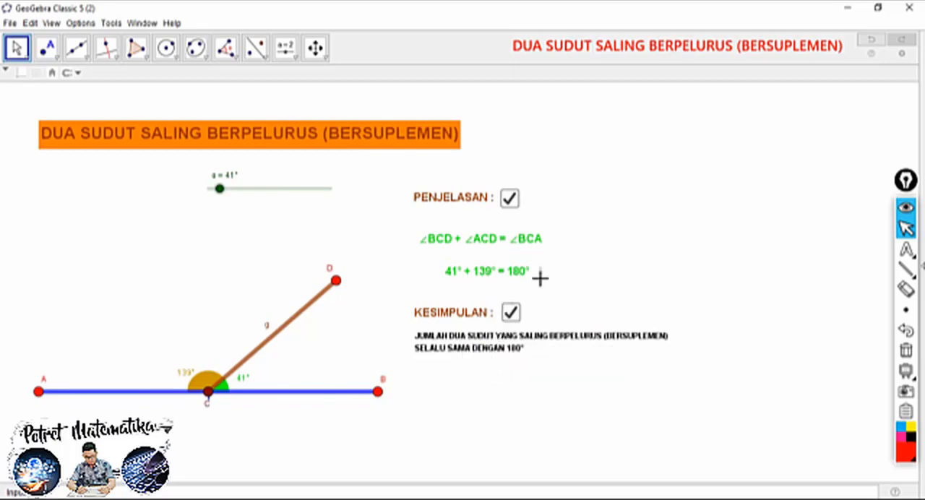
Shift the angle figure slightly upward beneath the slider and hide the label of segment CD
drag(230, 252, 233, 231)
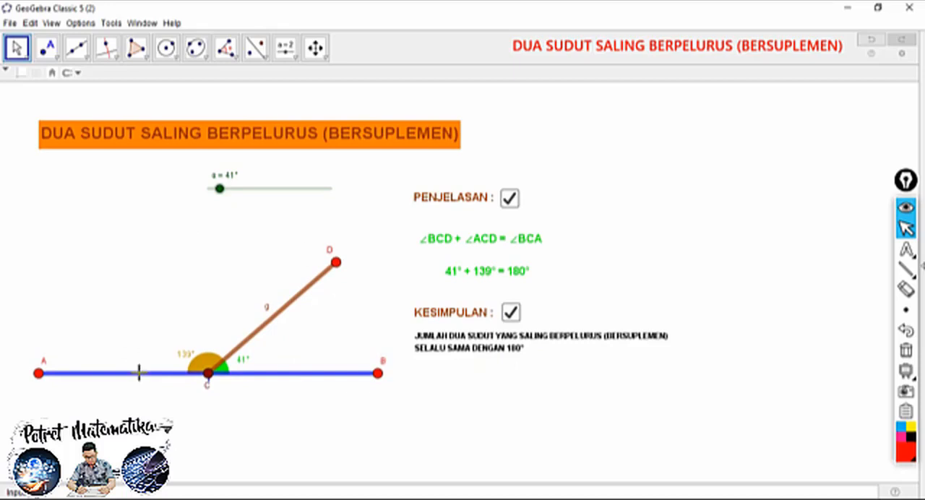
mouse_move(162, 290)
mouse_down()
mouse_move(174, 262)
mouse_move(154, 293)
mouse_move(165, 270)
mouse_move(161, 281)
mouse_up()
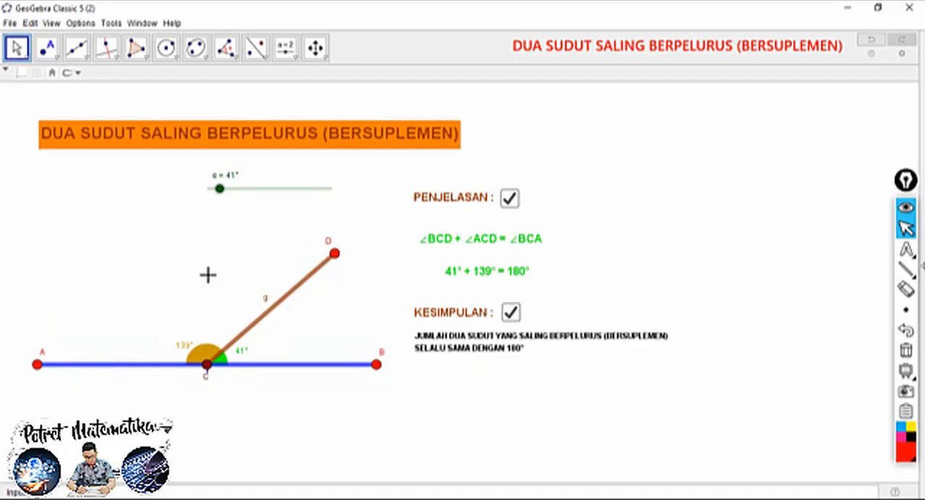
right_click(267, 305)
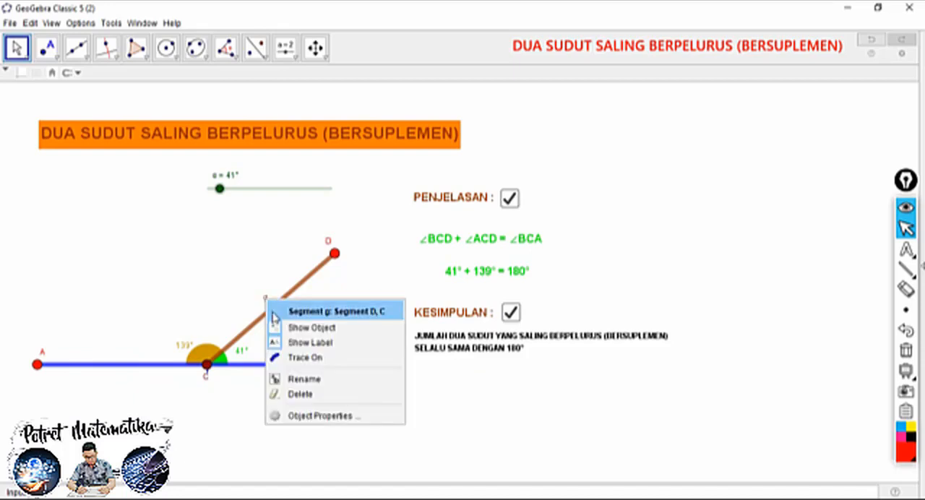
click(282, 345)
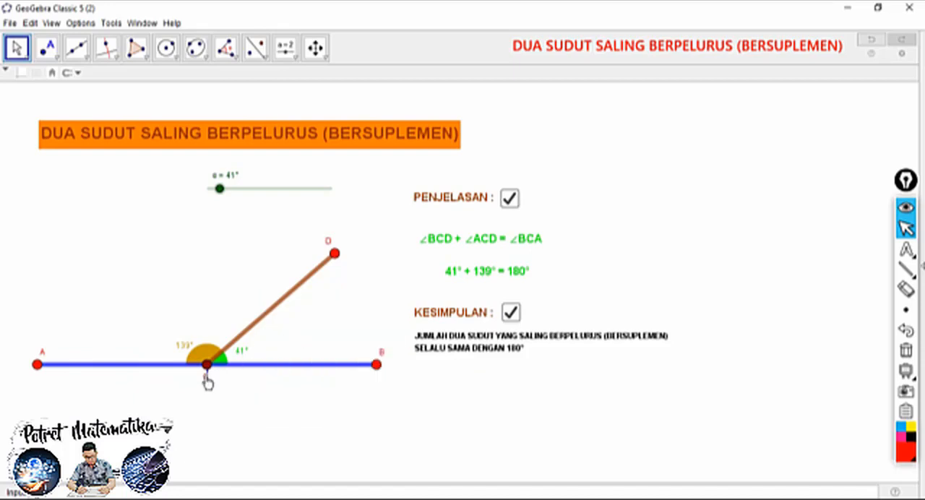
Separate point C's label from the overlapping segment label, hide segment AB's label, and place C's label just below the point
click(206, 369)
drag(207, 384, 218, 387)
click(204, 385)
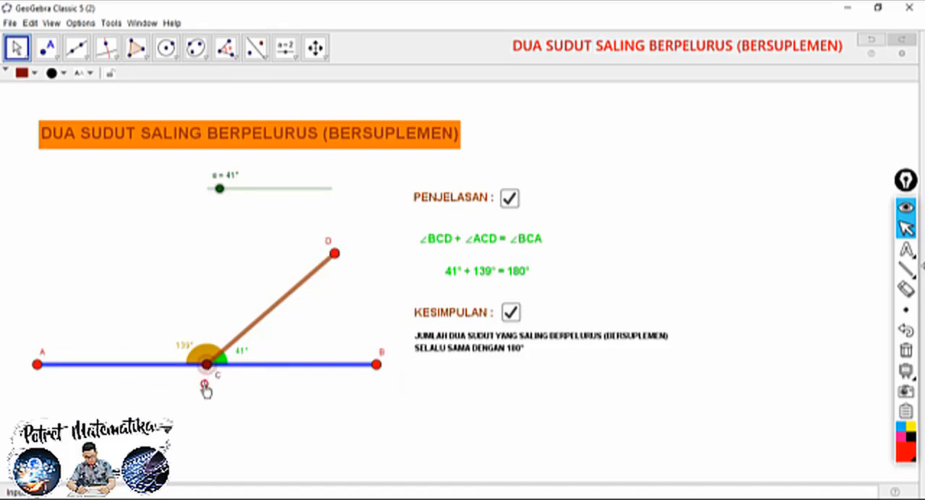
right_click(204, 381)
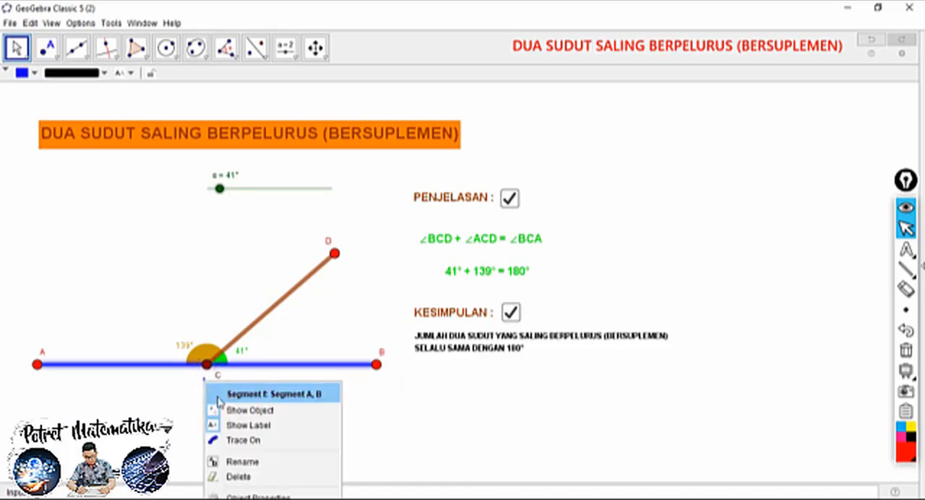
click(230, 421)
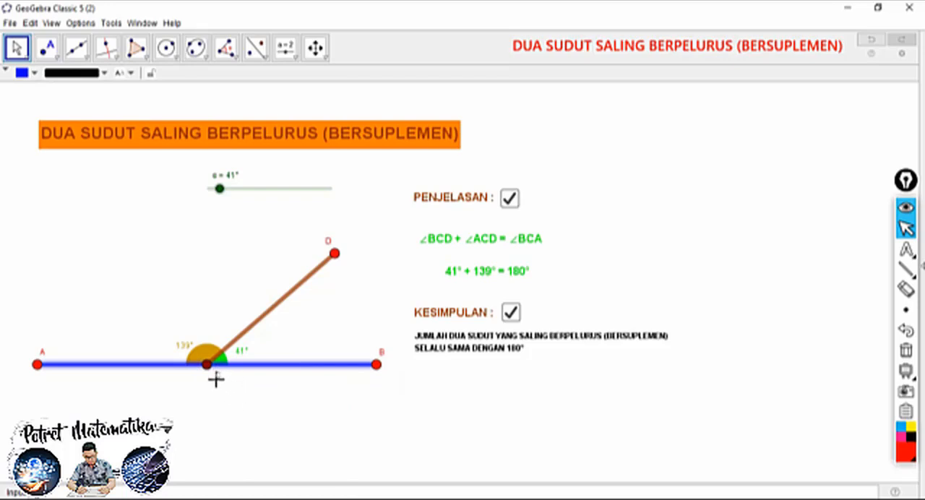
click(237, 254)
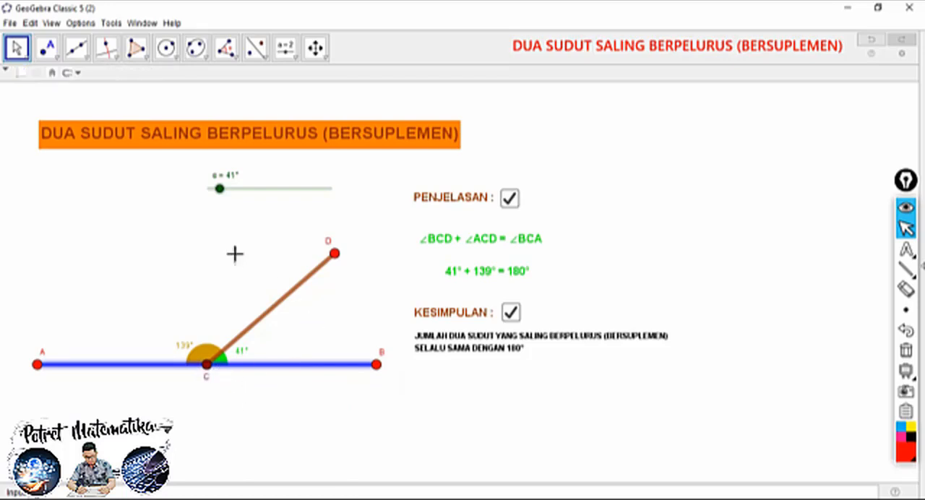
Set the graphics background color to light orange and close the graphics preferences
right_click(113, 239)
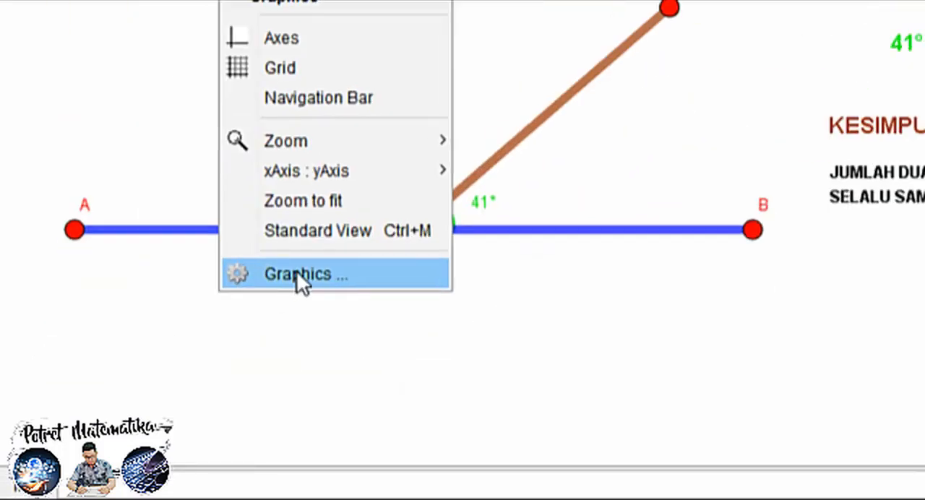
click(297, 273)
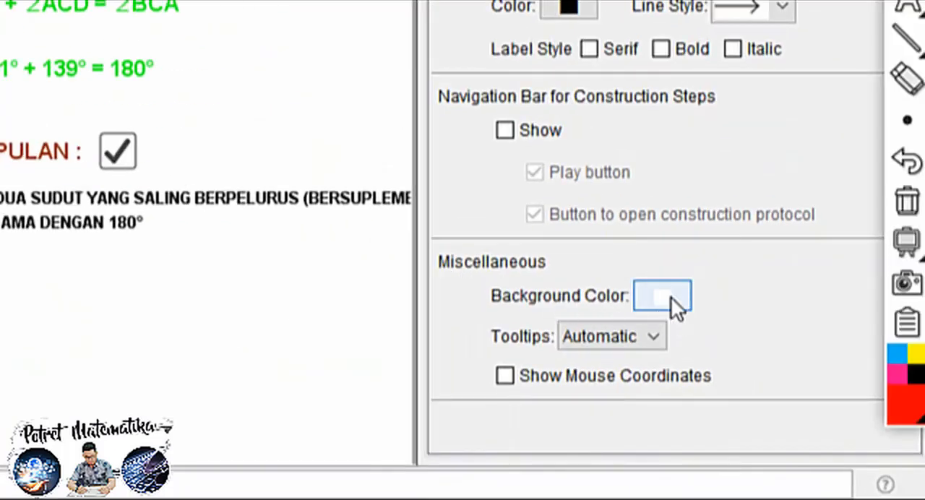
click(670, 296)
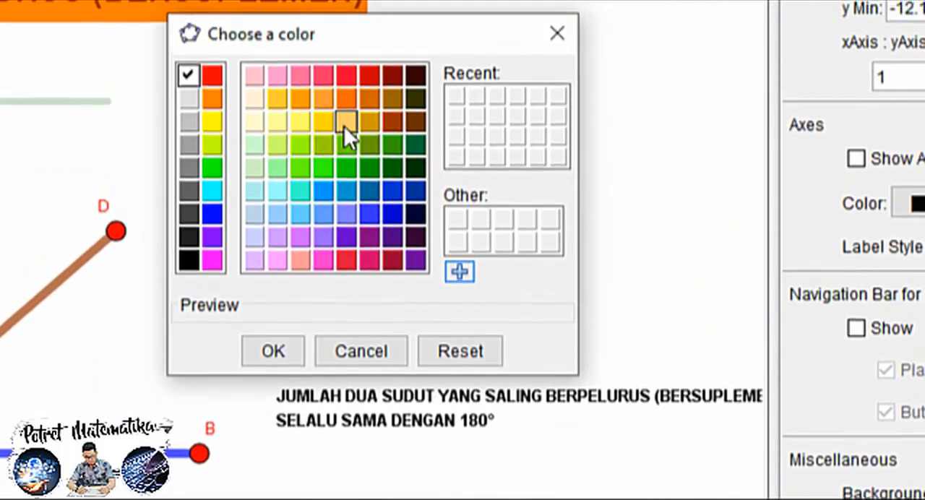
click(343, 125)
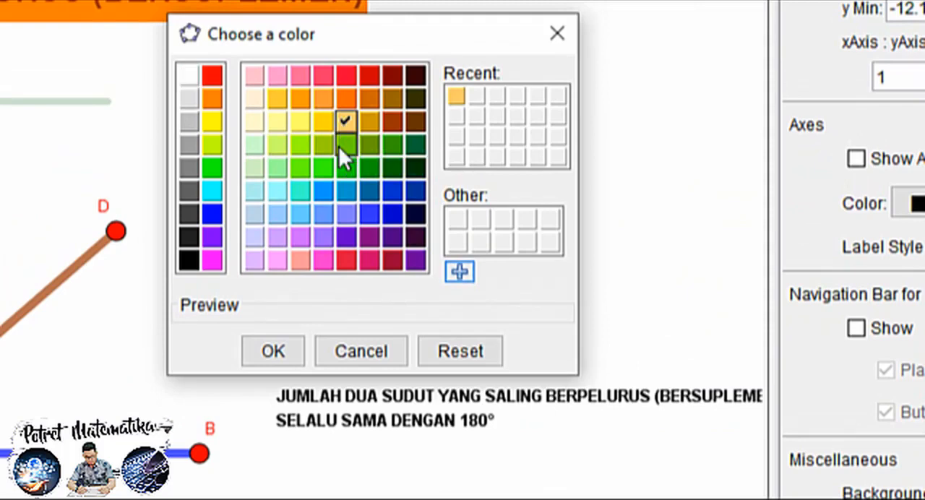
click(278, 350)
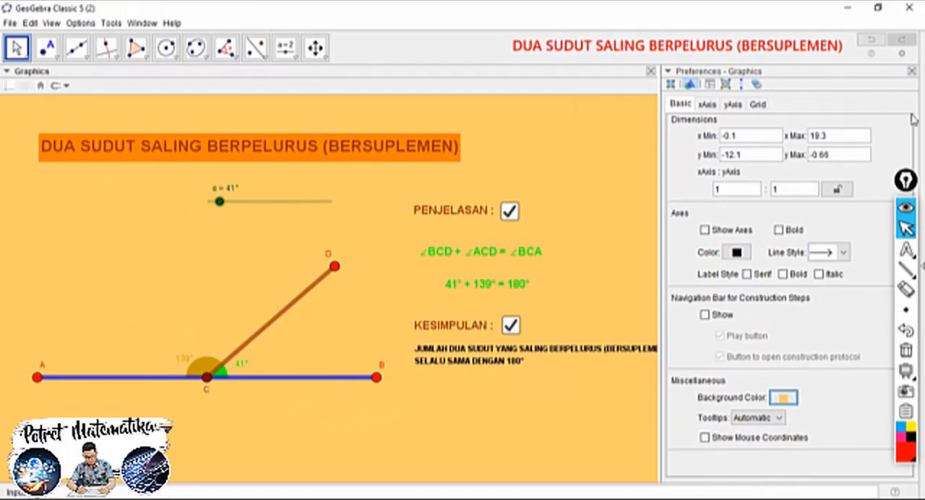
click(912, 71)
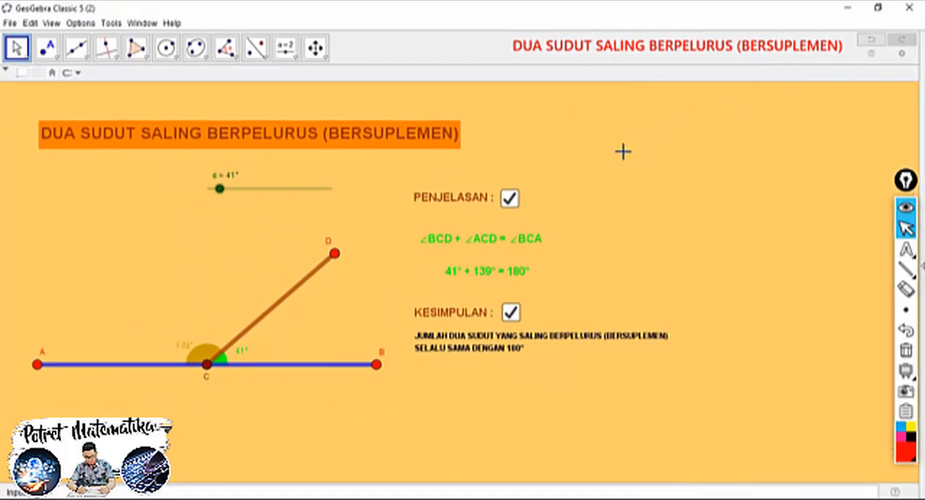
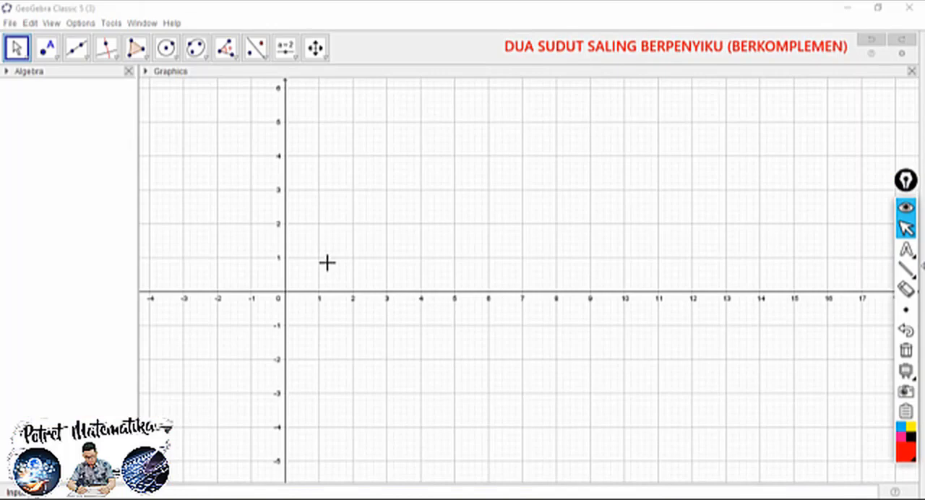
Draw a horizontal segment AB from (2, -9) to (8, -9) with the Segment tool
drag(307, 289, 177, 97)
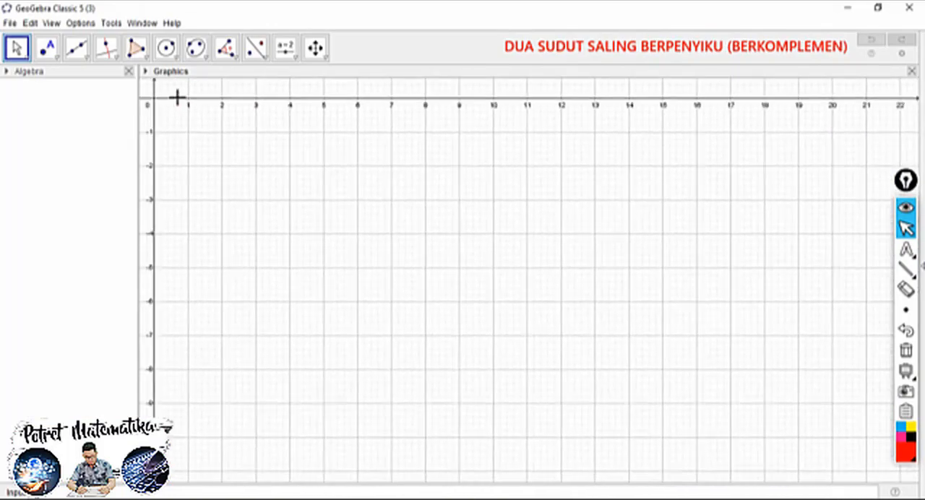
mouse_move(178, 177)
mouse_down()
mouse_move(241, 240)
mouse_move(202, 244)
mouse_move(186, 178)
mouse_up()
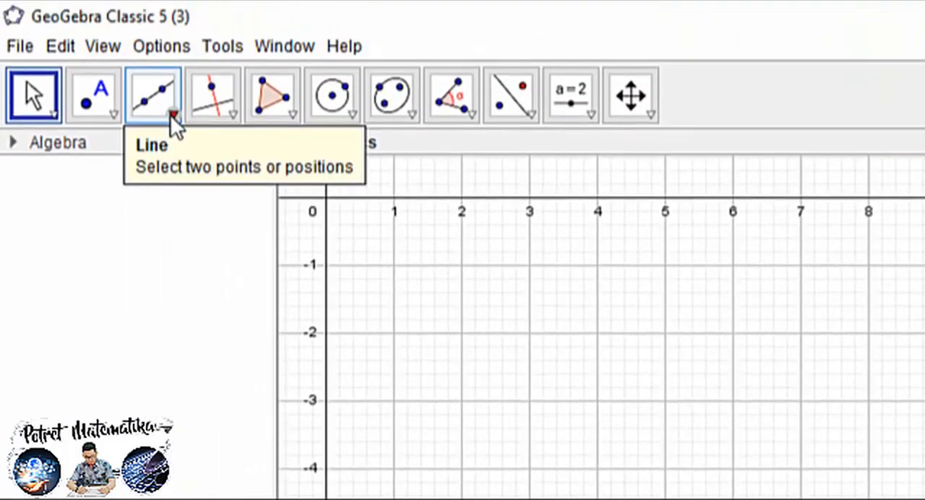
click(171, 110)
click(204, 207)
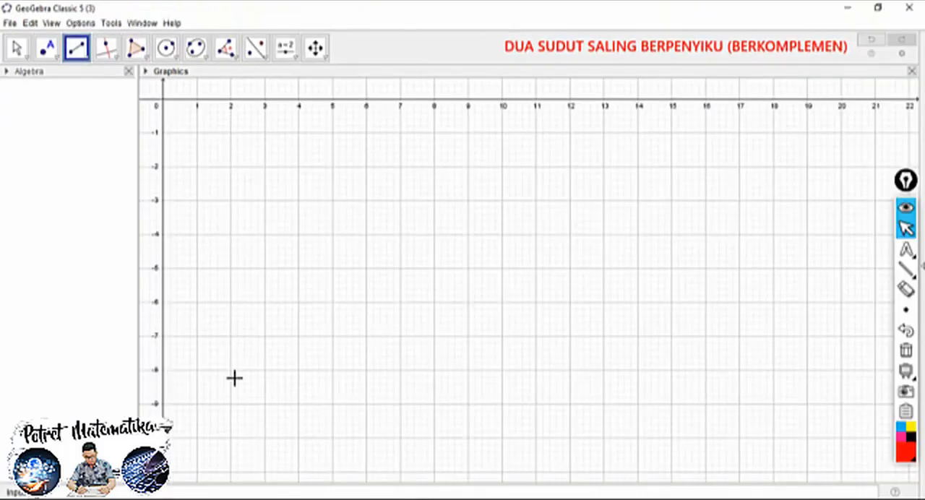
click(232, 403)
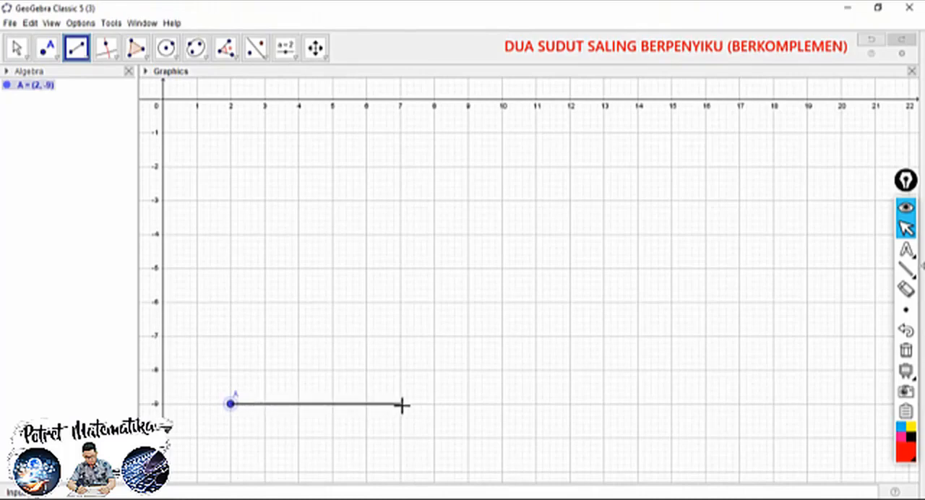
click(435, 403)
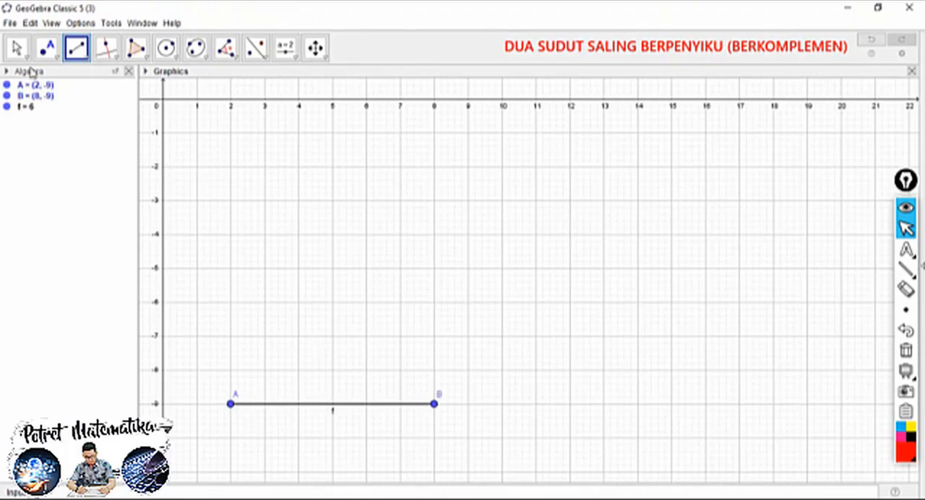
Set the line thickness of segment AB to the maximum
click(17, 48)
click(245, 404)
click(145, 71)
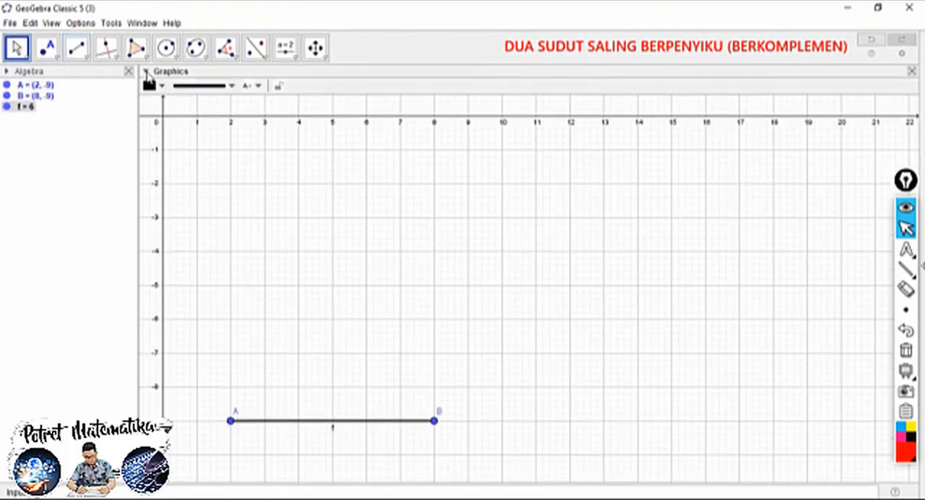
click(204, 86)
drag(193, 185, 232, 184)
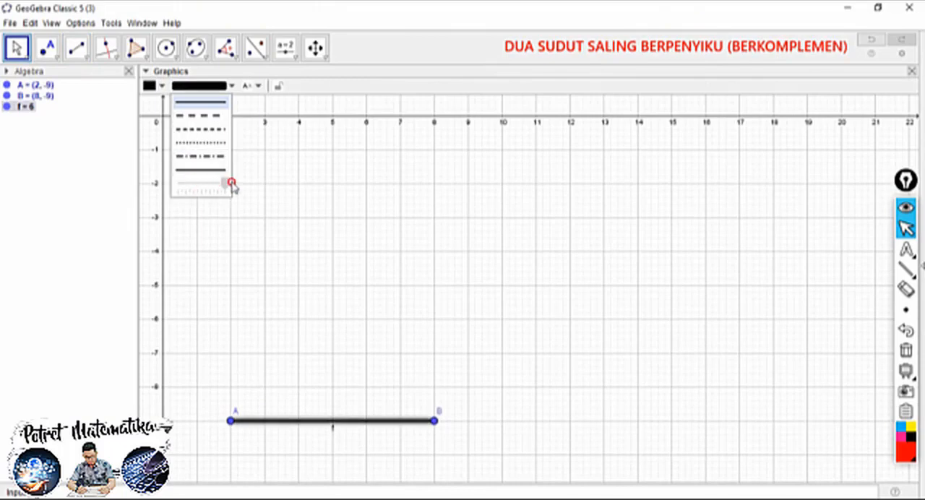
Enlarge point A by two size steps and color it red
click(229, 421)
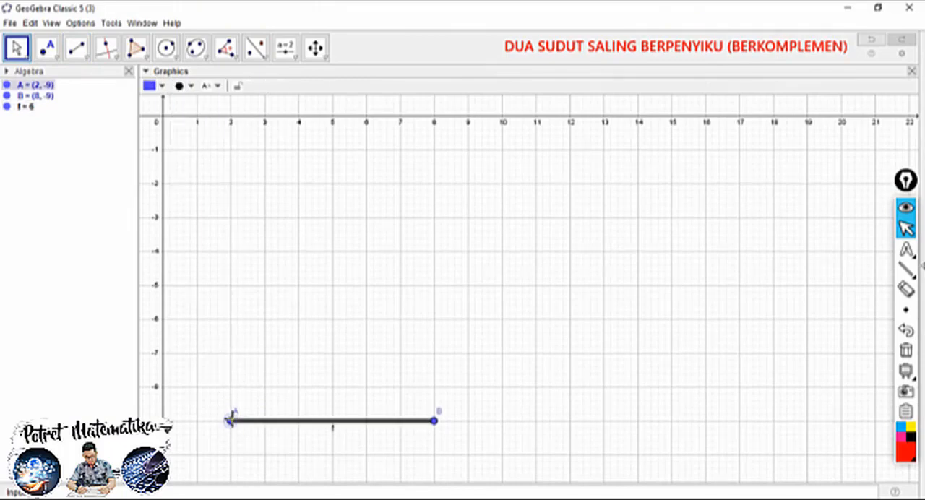
click(181, 85)
drag(221, 130, 244, 130)
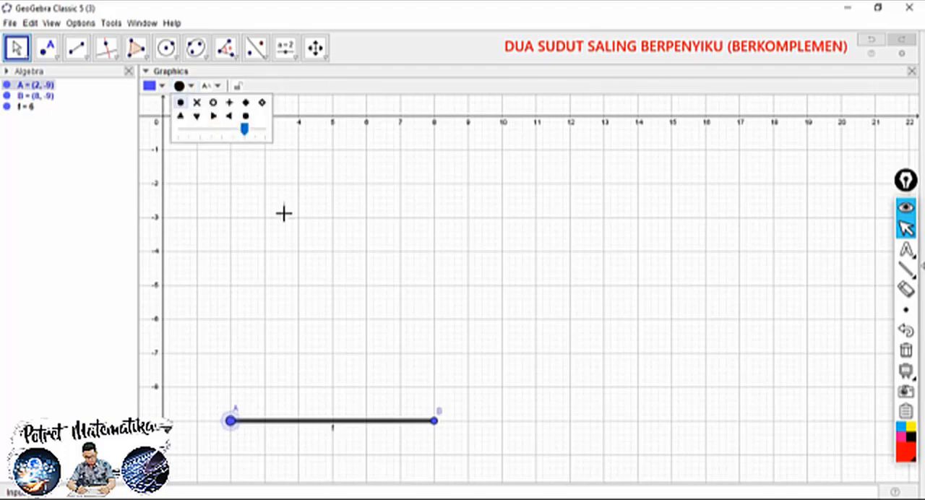
click(152, 85)
click(150, 101)
Give point B the same larger size and red color as point A
click(435, 422)
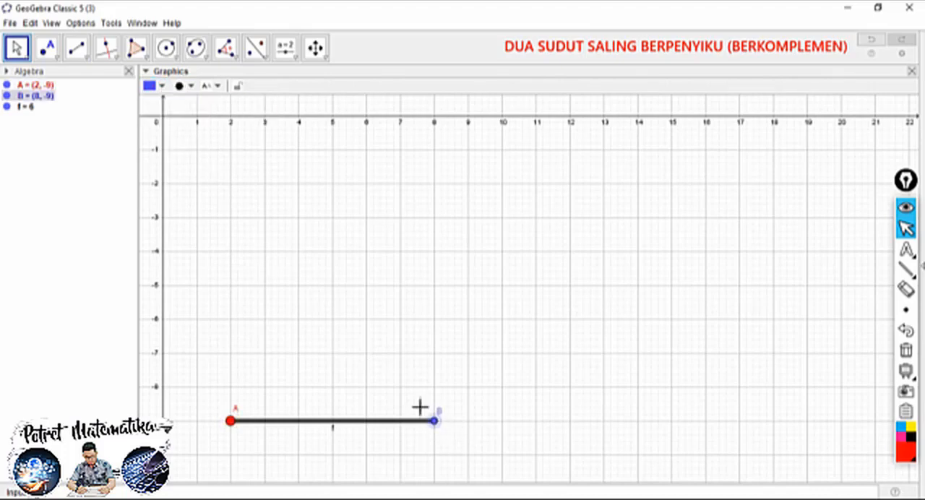
click(191, 86)
drag(222, 128, 244, 132)
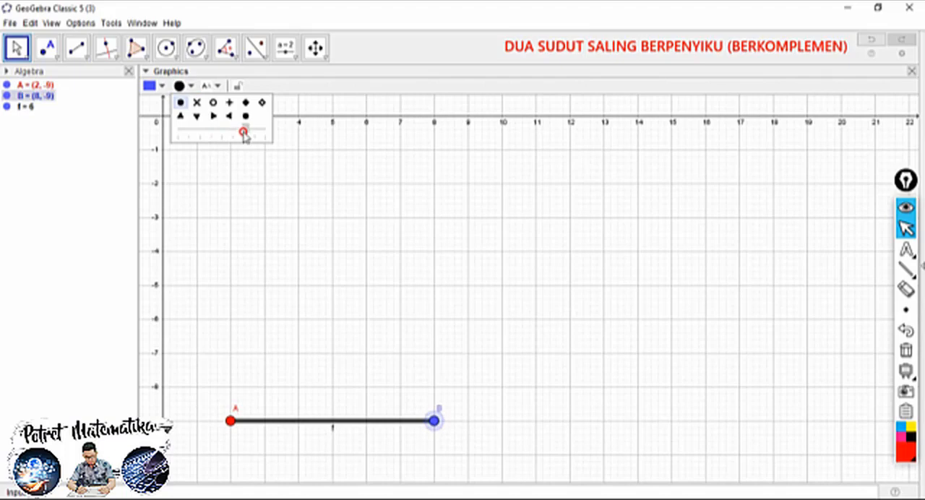
click(151, 86)
click(150, 102)
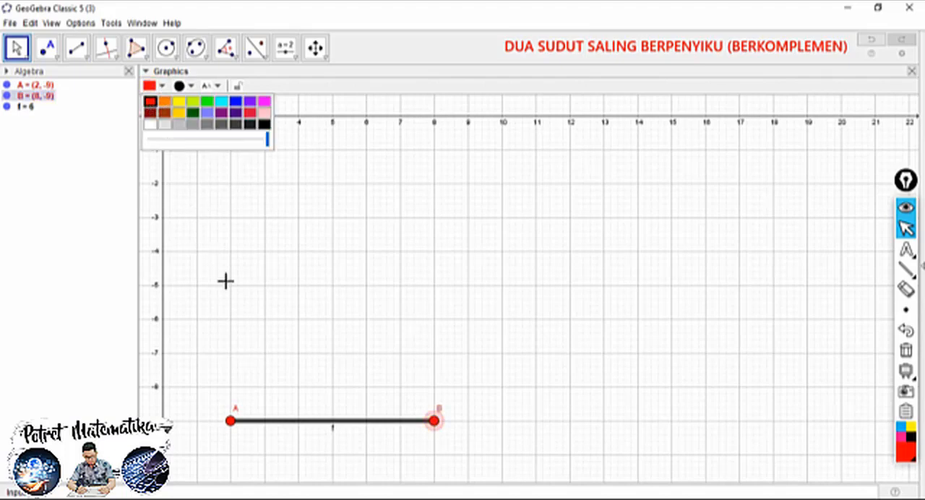
click(341, 391)
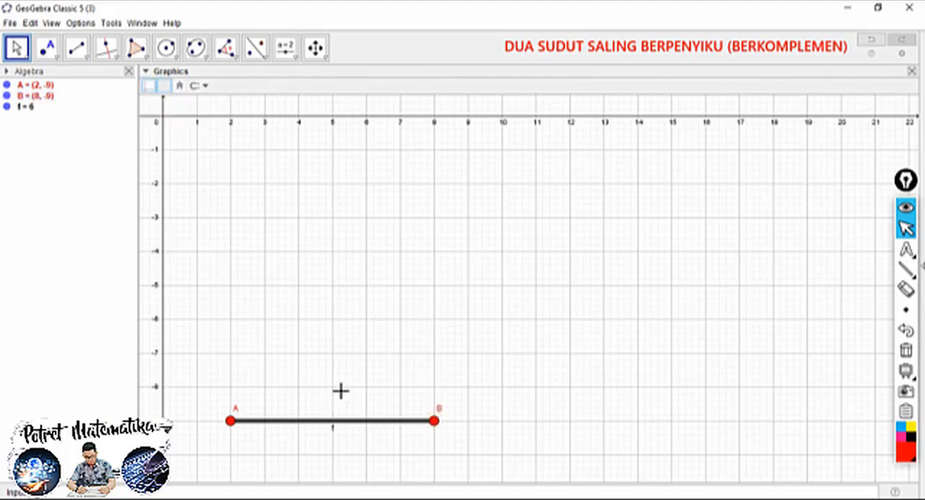
Hide segment AB's label and place the labels of A and B beside and slightly below their points
right_click(333, 434)
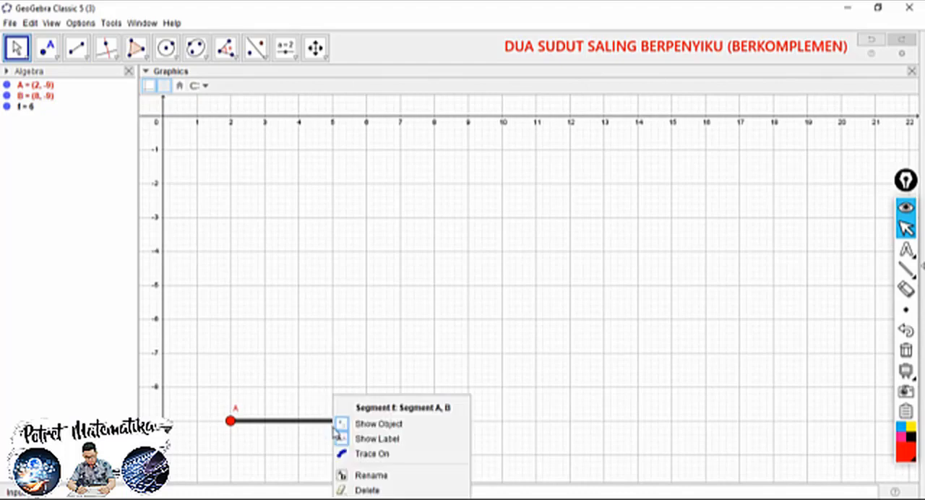
click(370, 439)
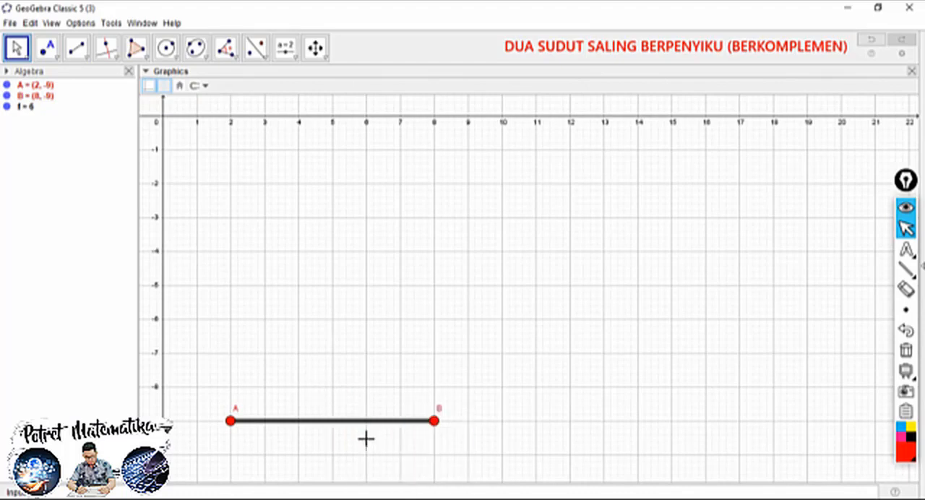
drag(442, 412, 443, 429)
drag(229, 407, 218, 429)
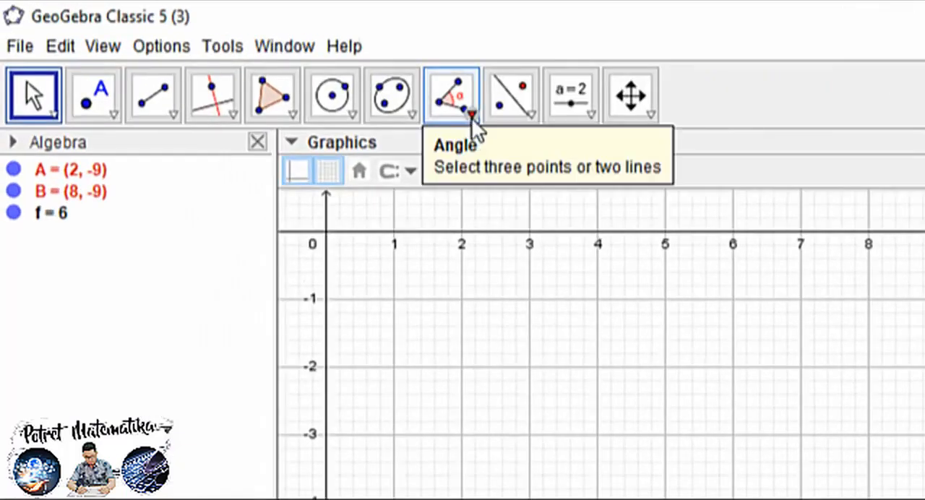
Construct a 90° counterclockwise angle with the Angle with Given Size tool, using point B and vertex A
click(236, 59)
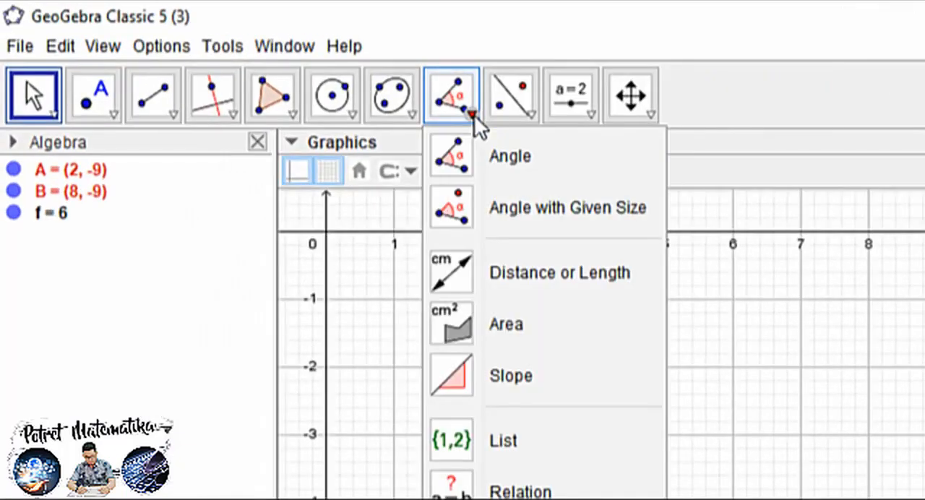
click(513, 207)
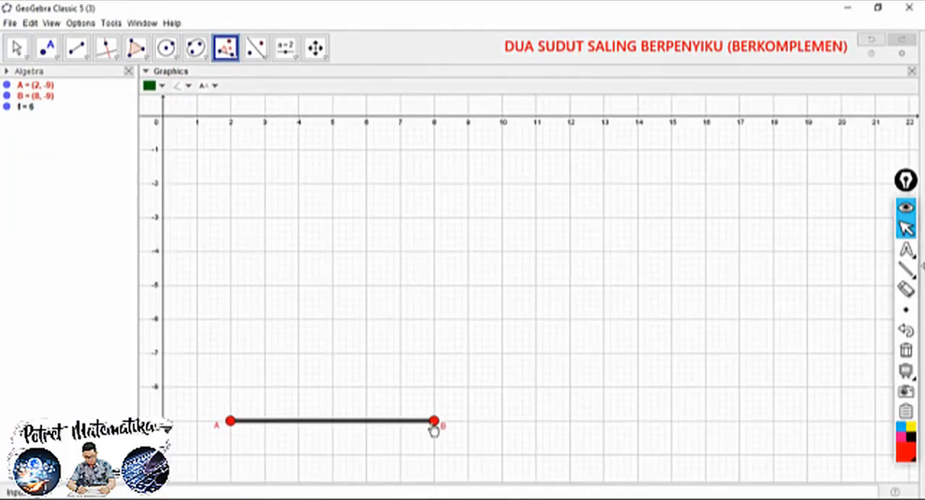
click(434, 422)
click(230, 421)
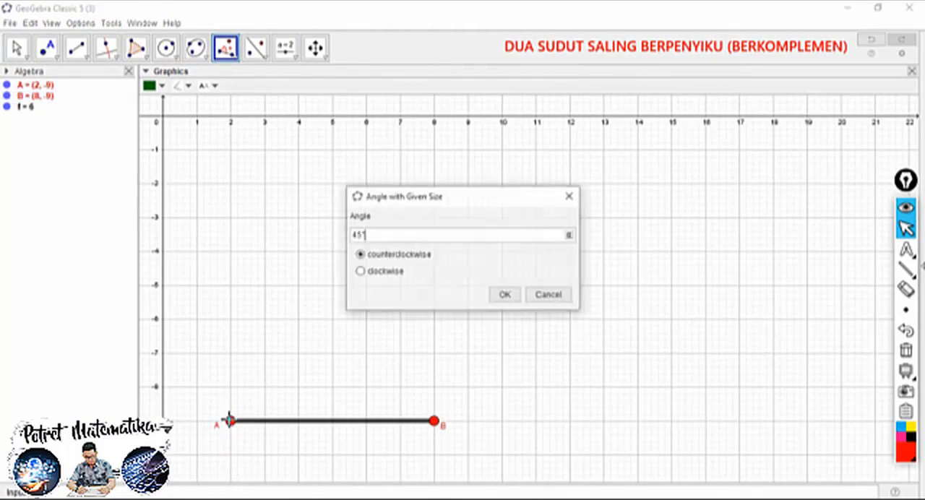
drag(359, 236, 337, 233)
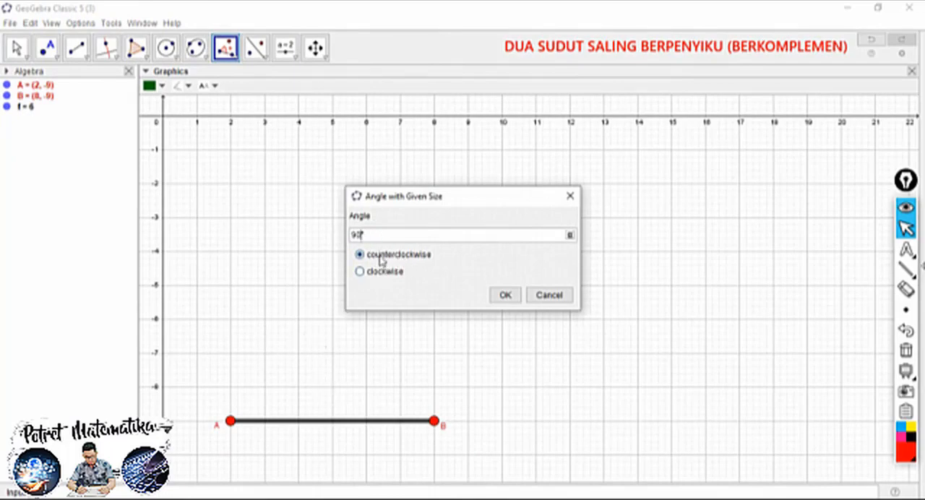
click(504, 294)
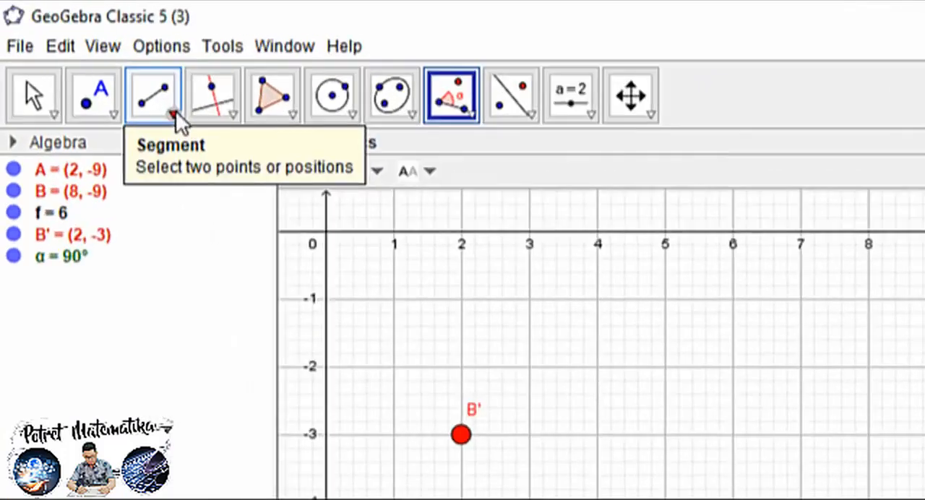
Draw a segment from point B' to point A
click(88, 59)
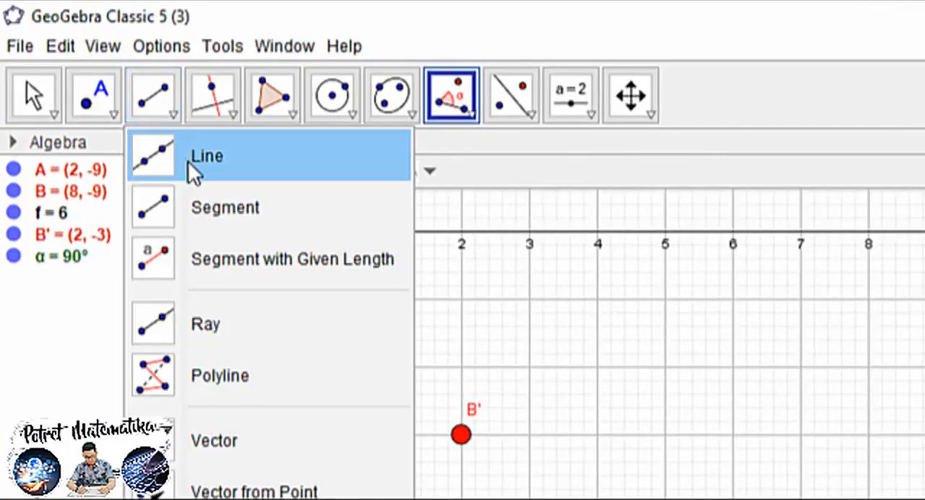
click(210, 211)
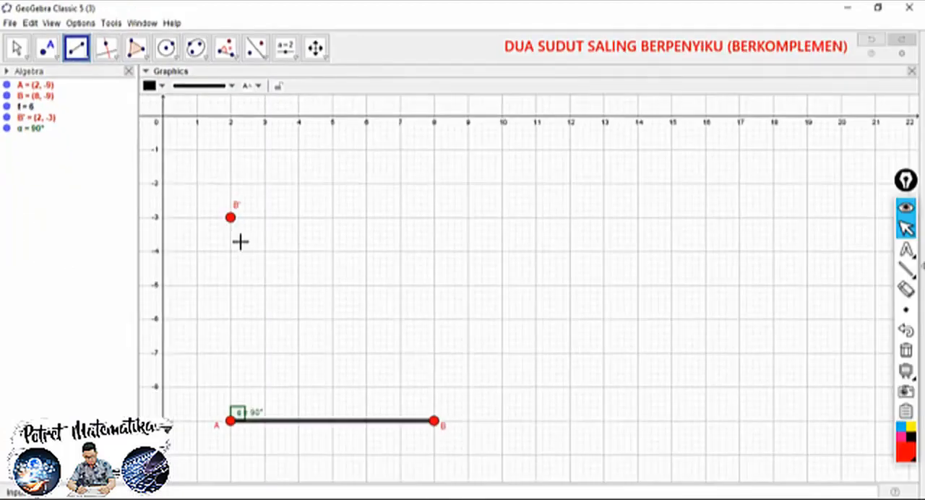
click(230, 218)
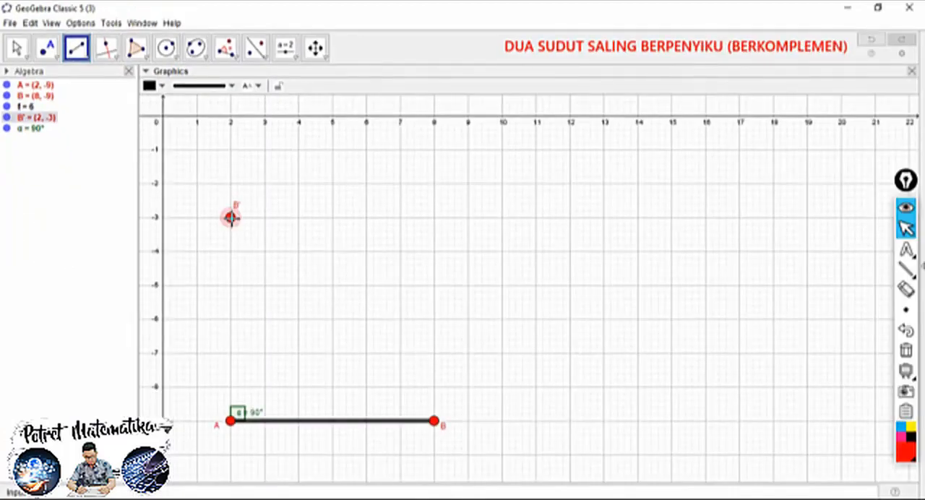
click(231, 422)
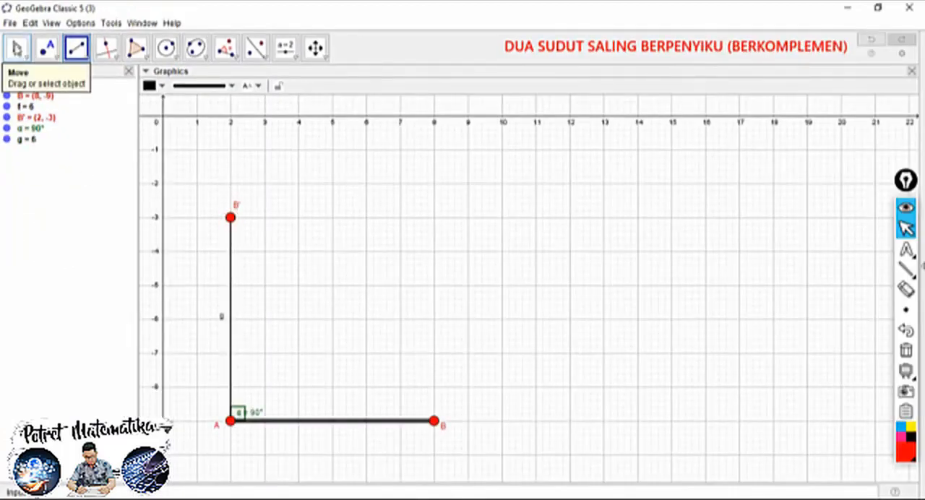
Set the vertical segment B'A to the maximum line thickness and hide its label
click(16, 47)
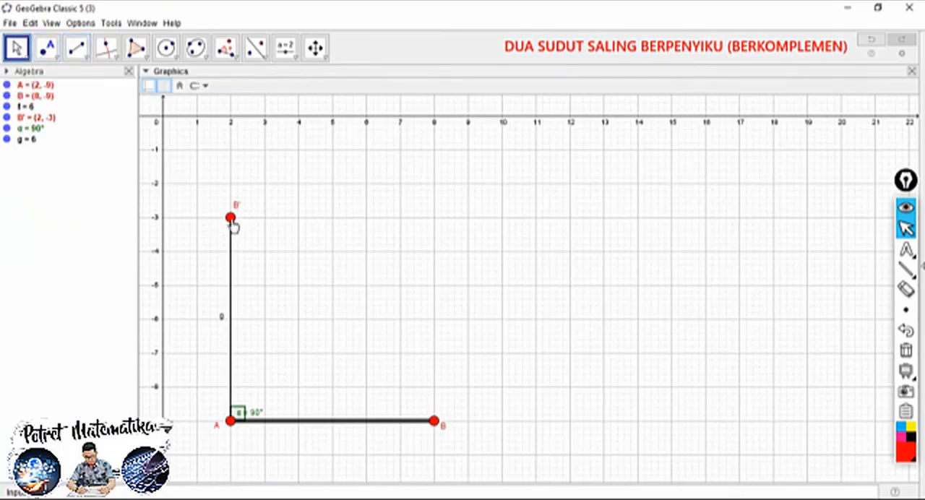
click(230, 251)
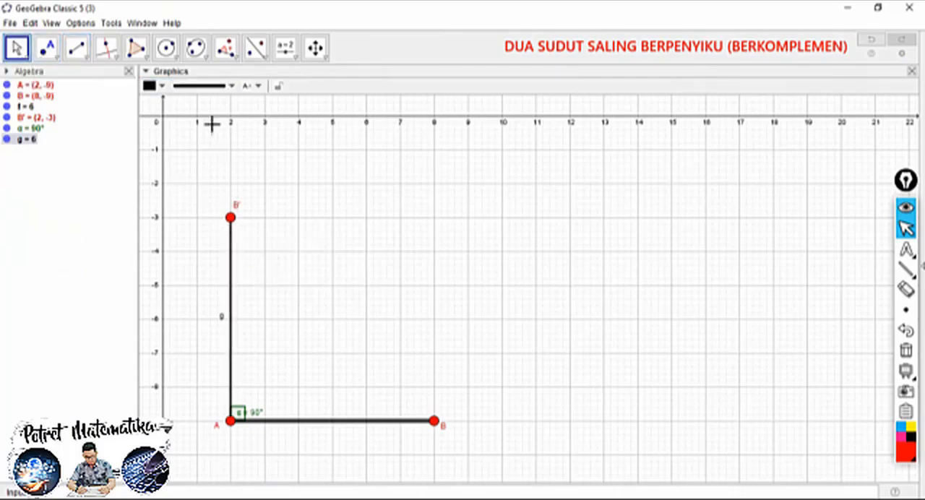
click(220, 86)
drag(195, 182, 231, 180)
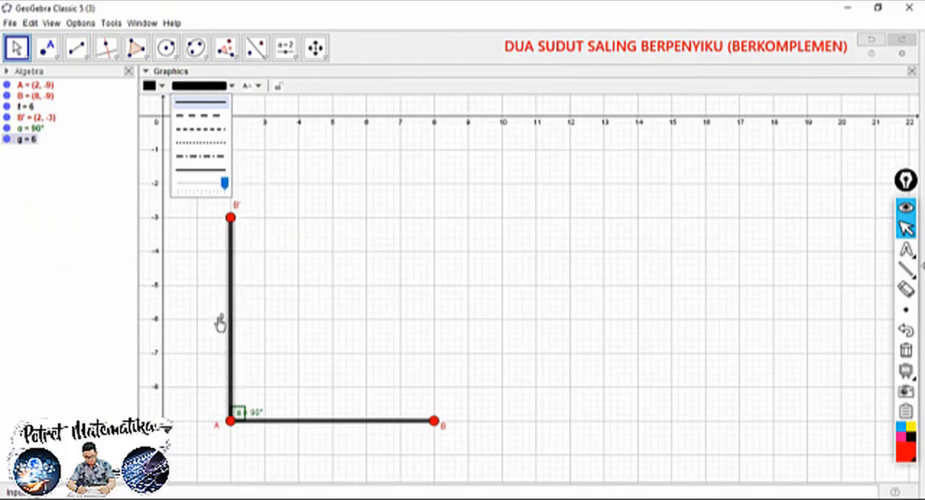
click(258, 86)
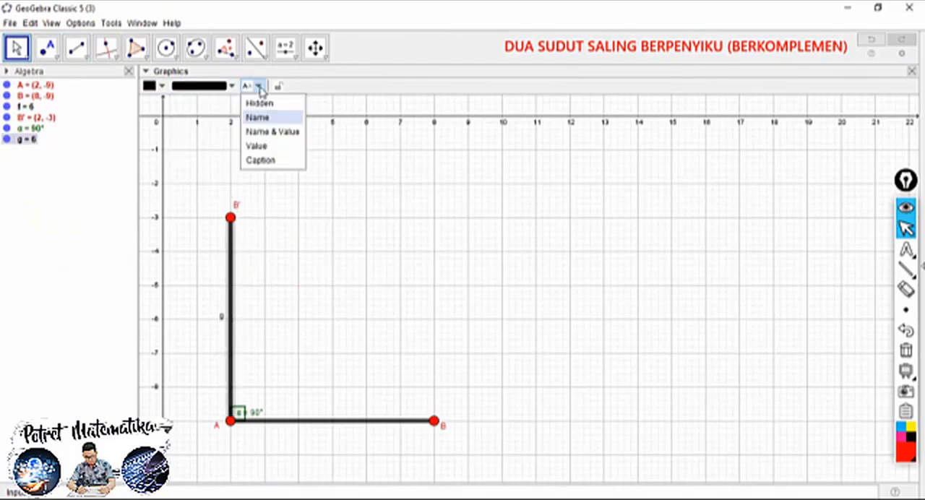
click(260, 87)
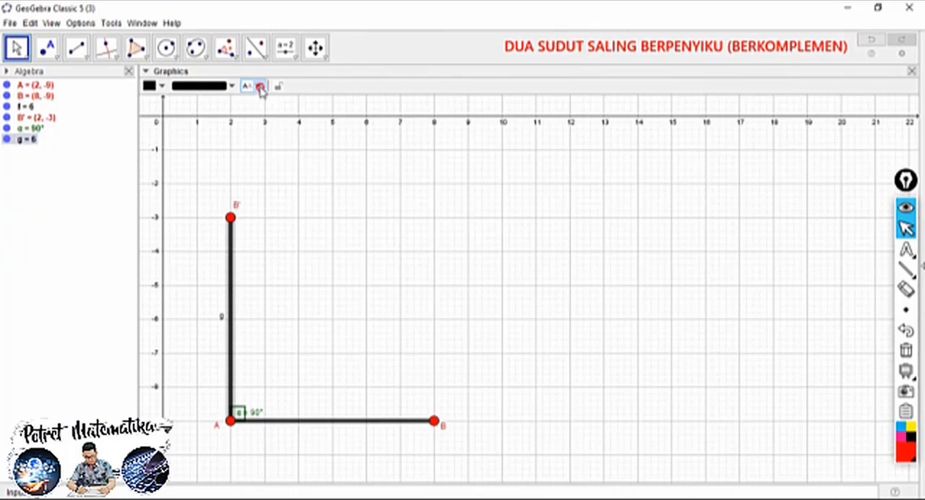
right_click(223, 320)
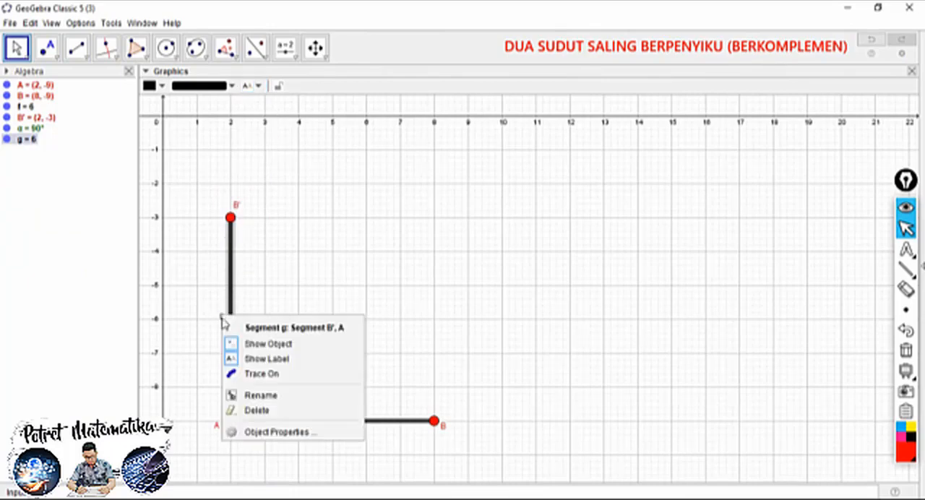
click(256, 358)
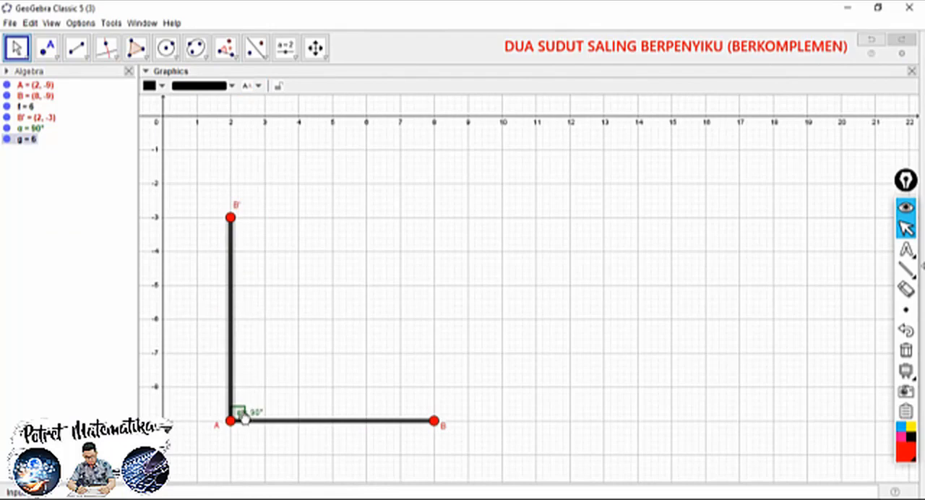
Hide the 90° angle α at vertex A
click(244, 409)
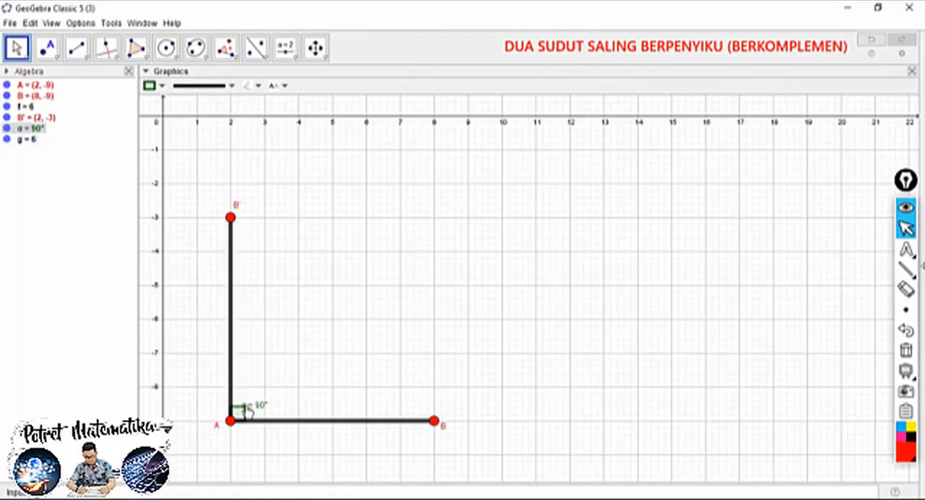
right_click(245, 412)
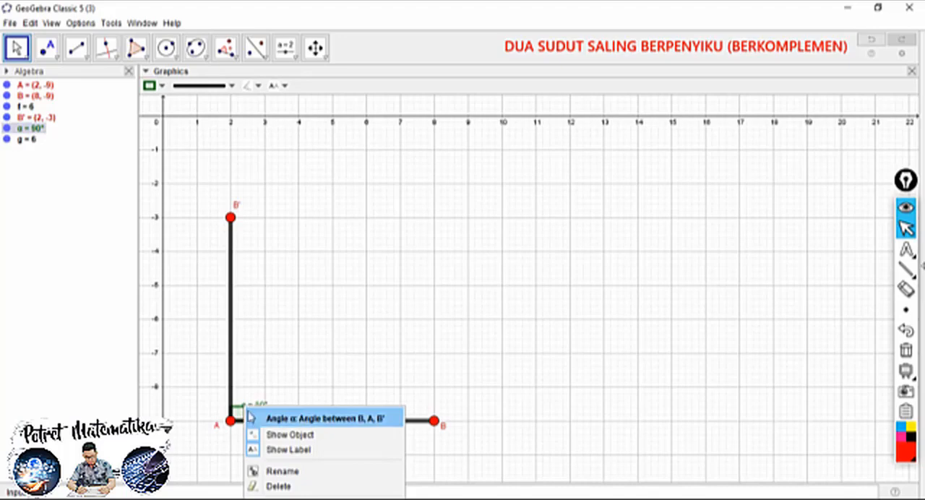
click(277, 437)
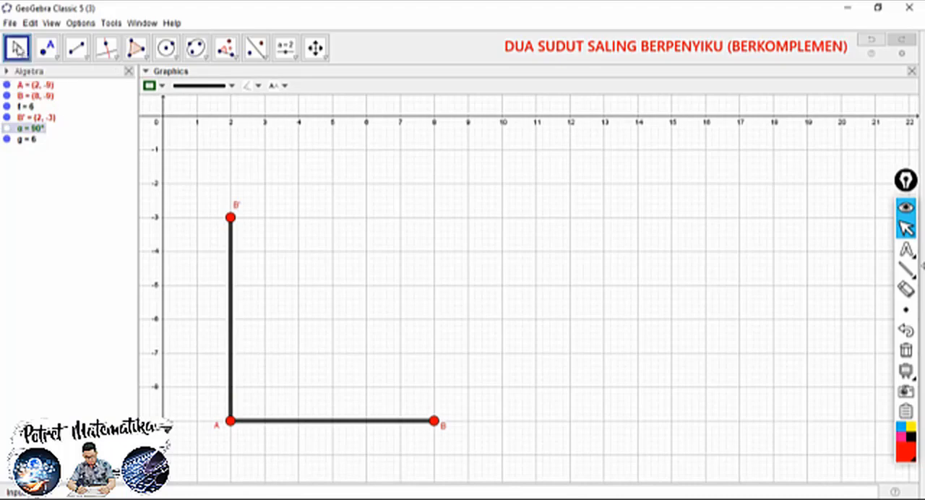
Start an Angle-type slider named β in the empty area above segment AB, around x = 7, y = -2
mouse_move(433, 421)
mouse_down()
mouse_move(406, 461)
mouse_move(380, 474)
mouse_move(344, 374)
mouse_move(368, 355)
mouse_move(273, 488)
mouse_move(325, 438)
mouse_move(437, 424)
mouse_move(403, 392)
mouse_move(411, 423)
mouse_move(407, 397)
mouse_move(455, 429)
mouse_move(468, 424)
mouse_move(437, 426)
mouse_up()
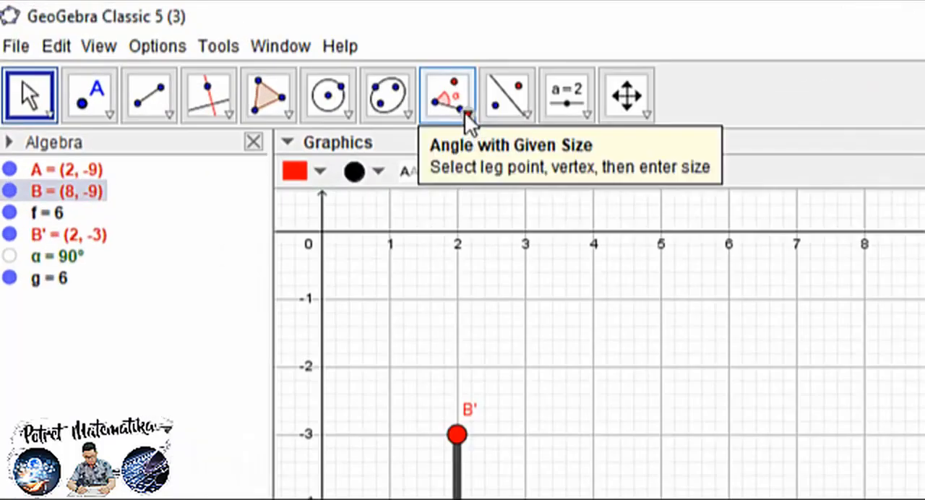
click(236, 56)
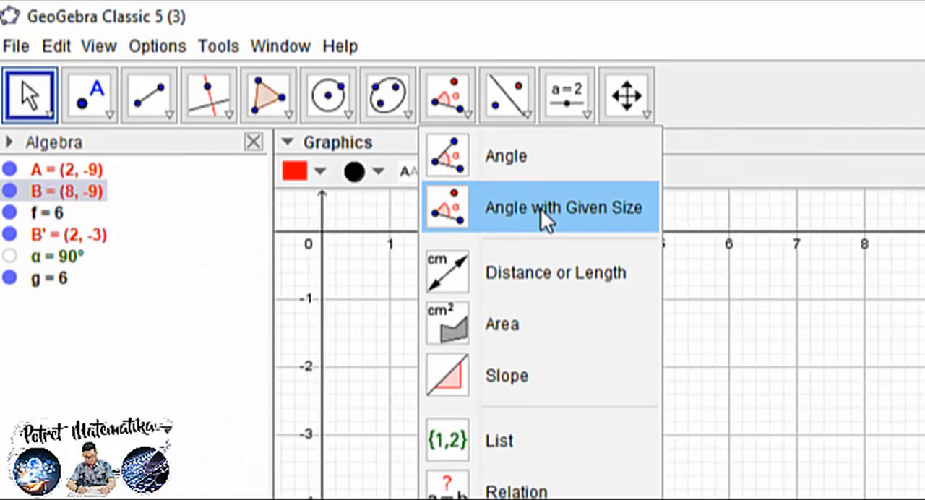
click(582, 112)
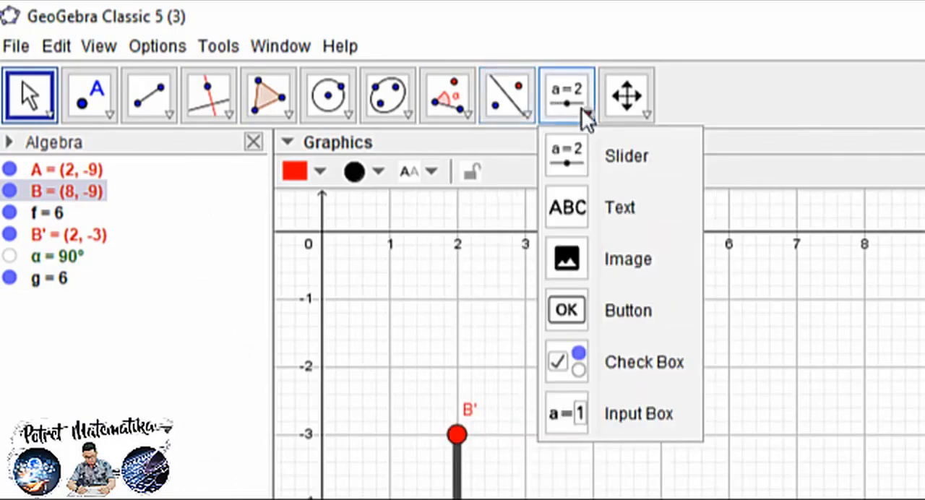
click(627, 155)
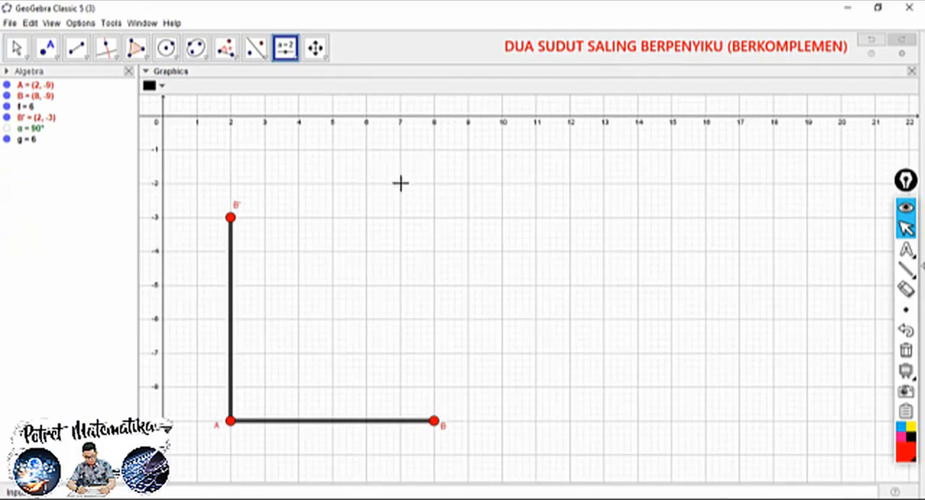
click(402, 188)
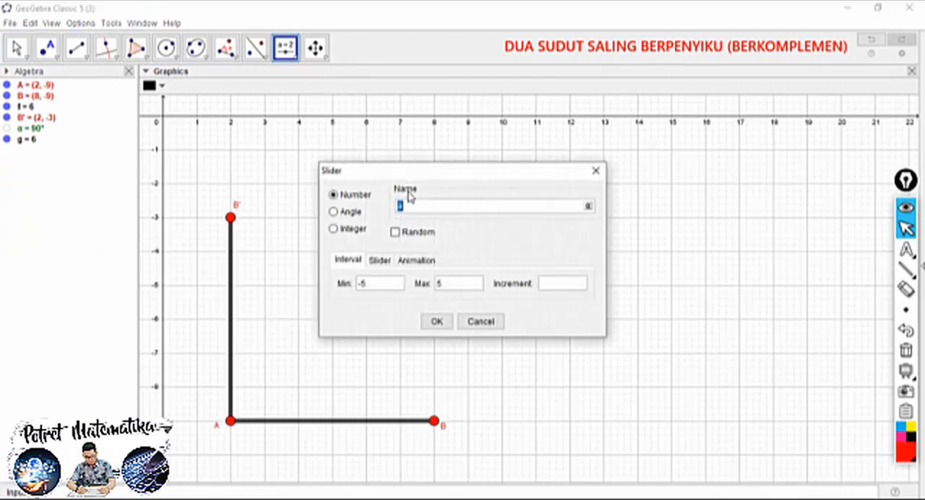
click(589, 208)
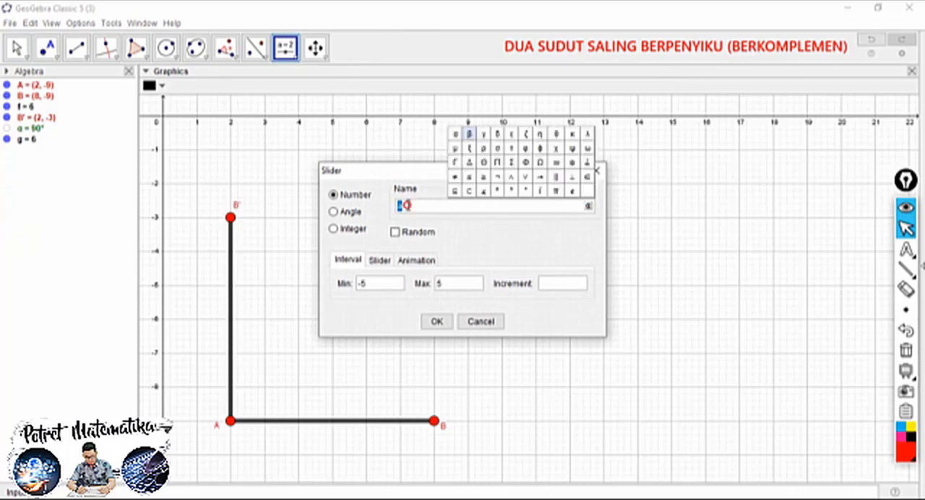
click(406, 205)
click(333, 213)
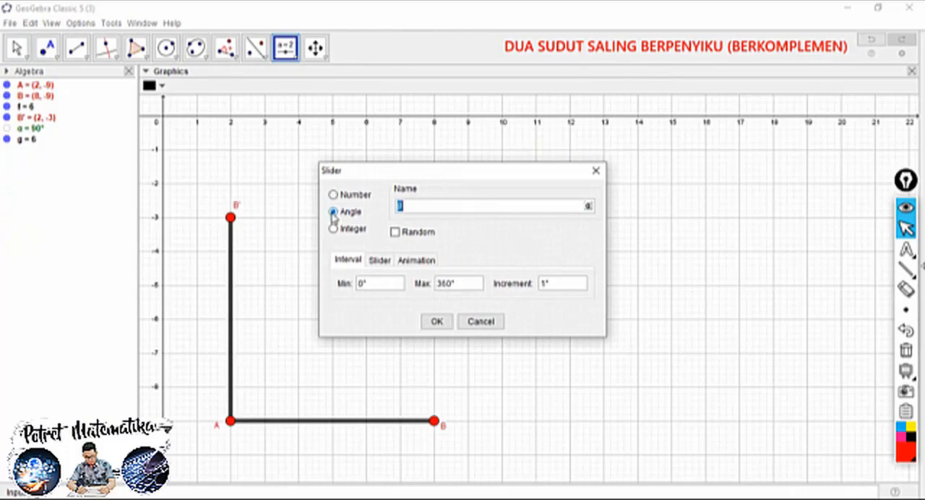
Create slider β with a minimum of 20° and a smaller maximum, and set its value to 46°
click(363, 289)
double_click(359, 287)
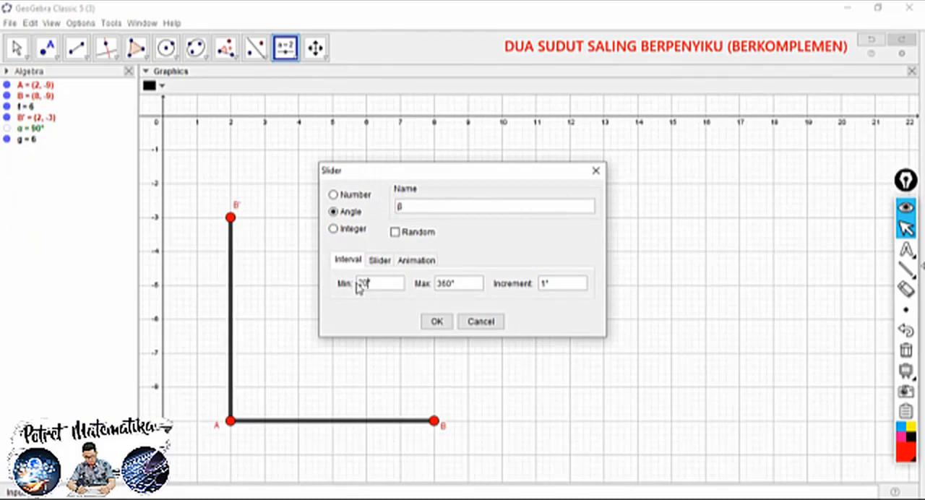
double_click(446, 287)
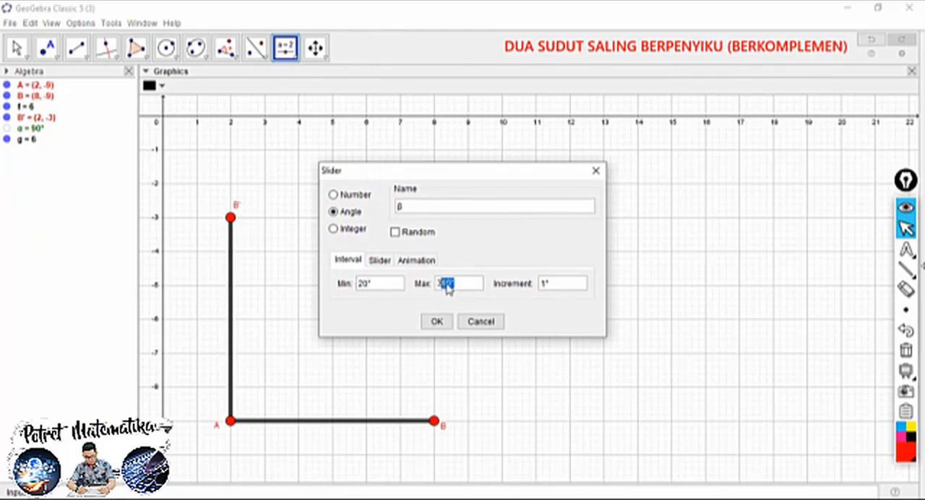
drag(446, 288, 424, 286)
click(438, 321)
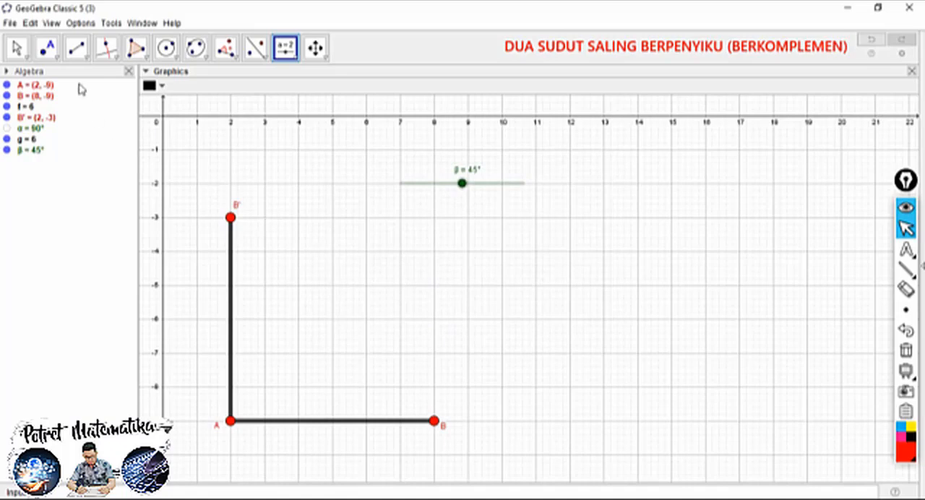
click(16, 48)
mouse_move(462, 184)
mouse_down()
mouse_move(392, 196)
mouse_move(529, 194)
mouse_move(464, 191)
mouse_up()
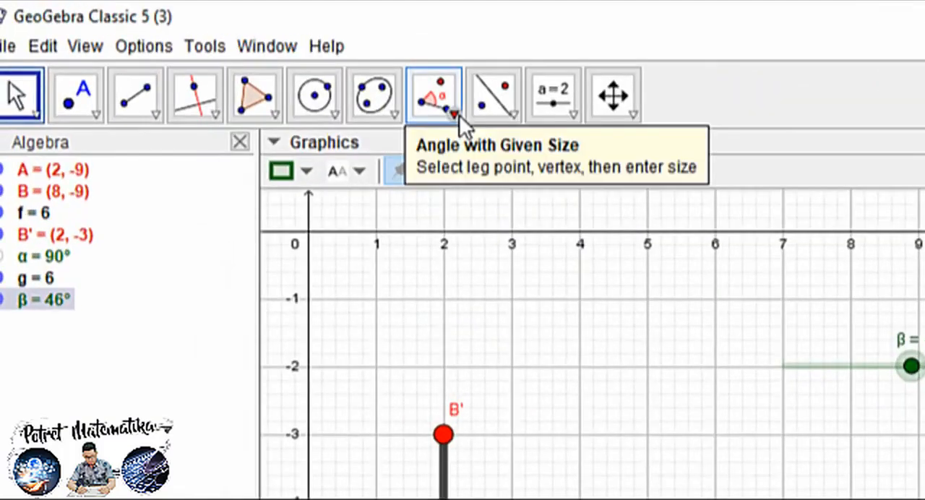
Construct a counterclockwise angle of size β with Angle with Given Size, using leg point B and vertex A
click(237, 58)
click(265, 58)
click(455, 114)
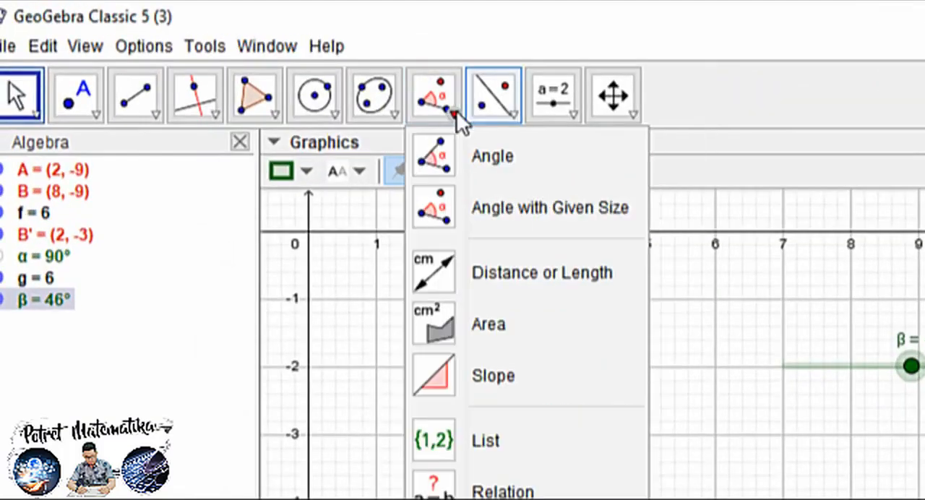
click(521, 202)
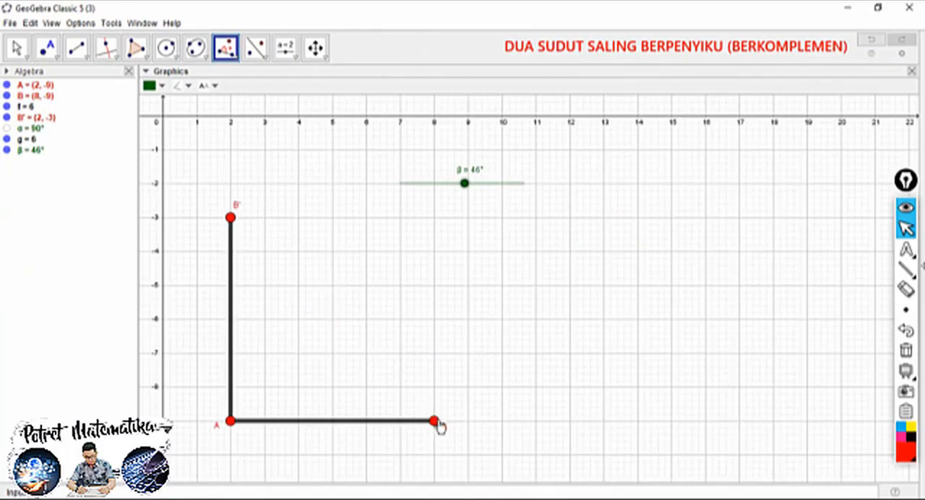
click(436, 426)
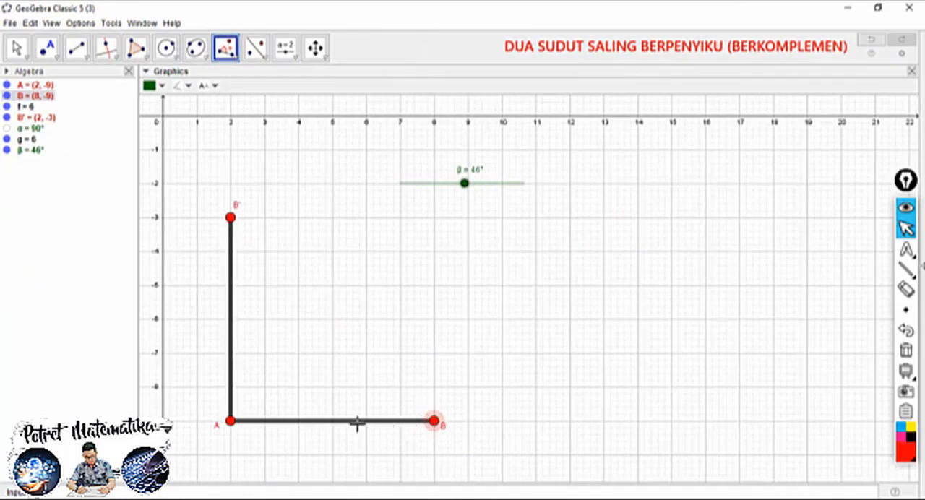
click(229, 421)
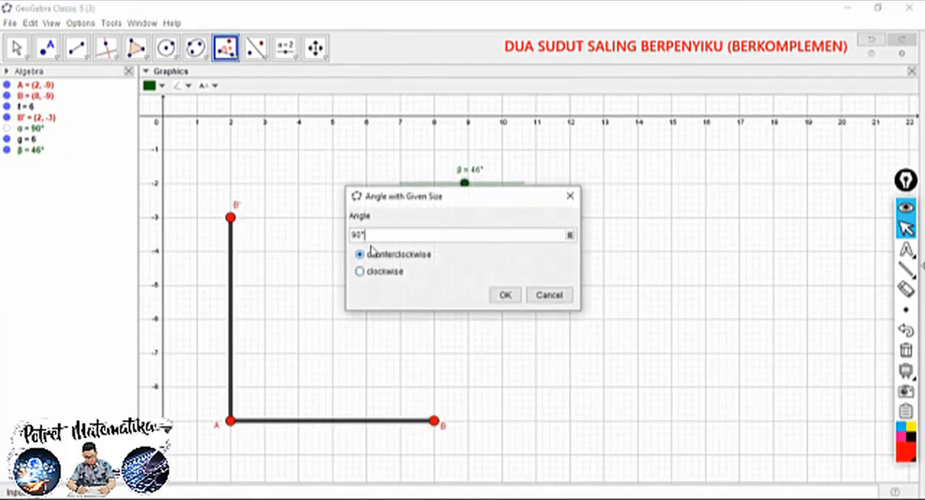
drag(371, 234, 354, 230)
drag(394, 197, 426, 220)
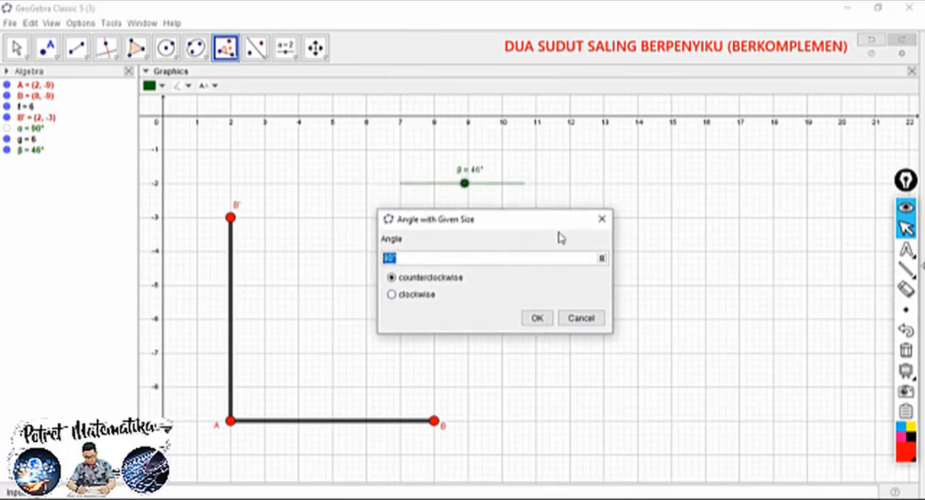
click(601, 258)
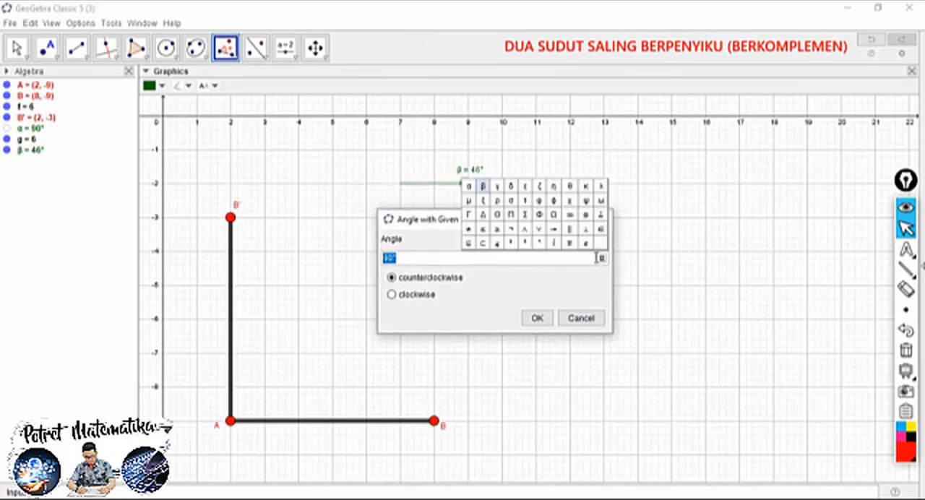
click(484, 185)
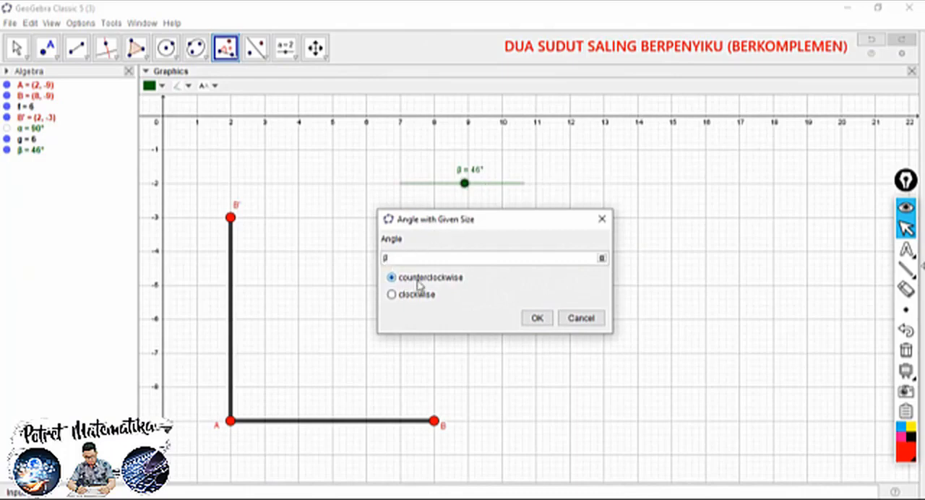
click(537, 318)
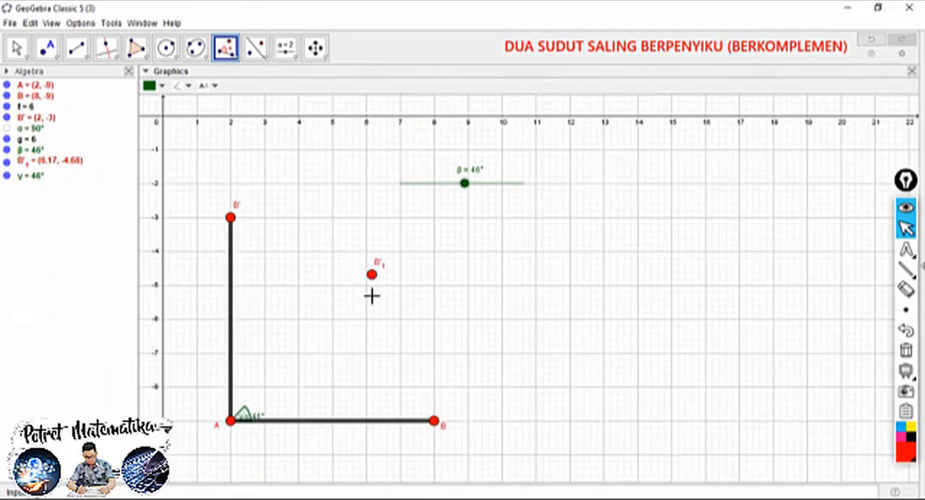
Draw a segment from the rotated point B'₁ to point A
click(86, 60)
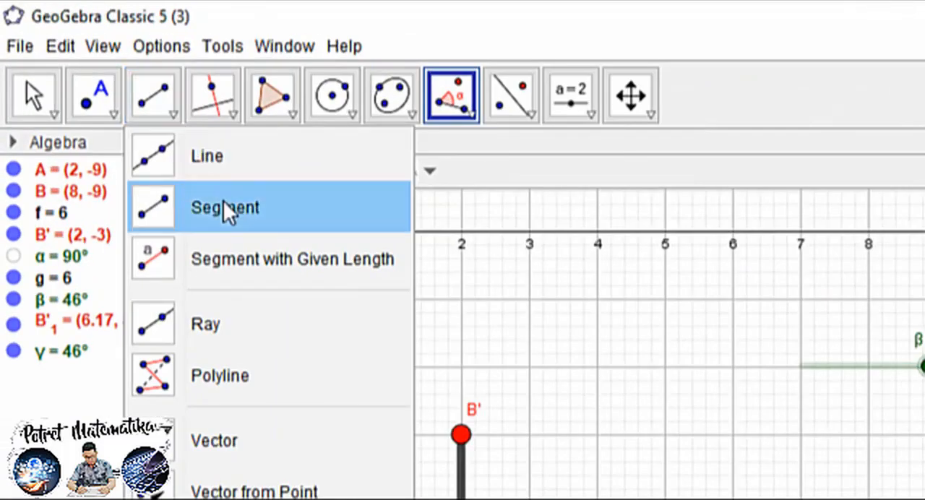
click(225, 208)
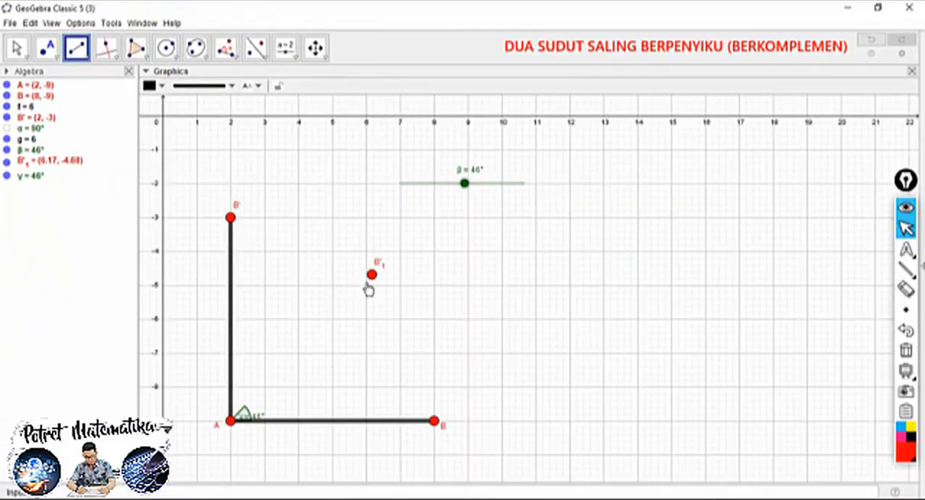
click(371, 275)
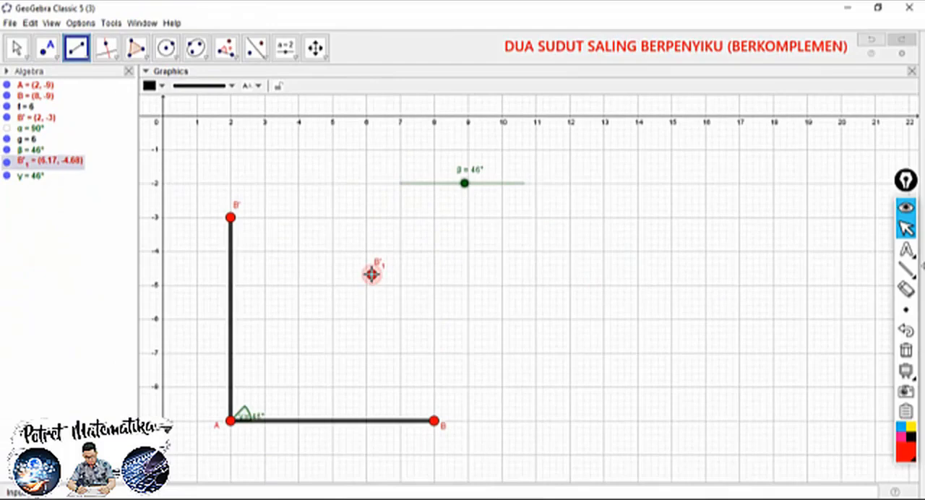
click(231, 422)
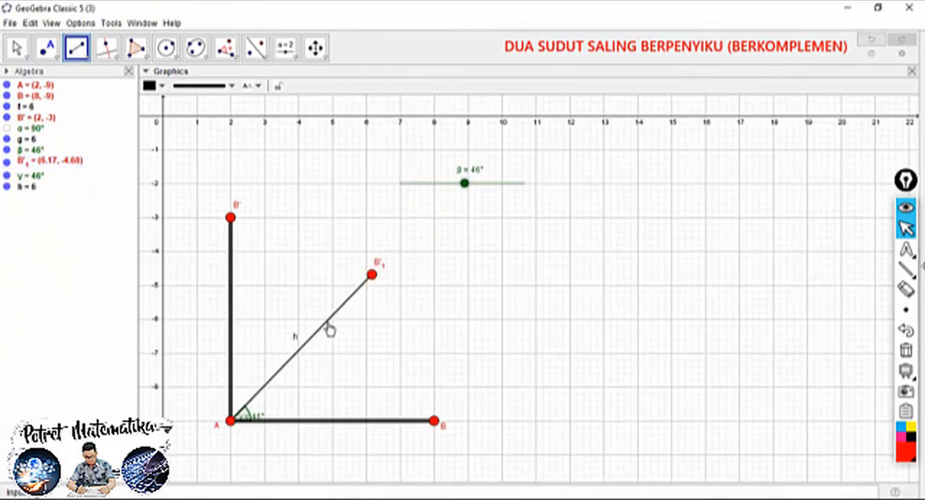
Set the slanted segment B'₁A to the maximum line thickness and hide its label
click(16, 48)
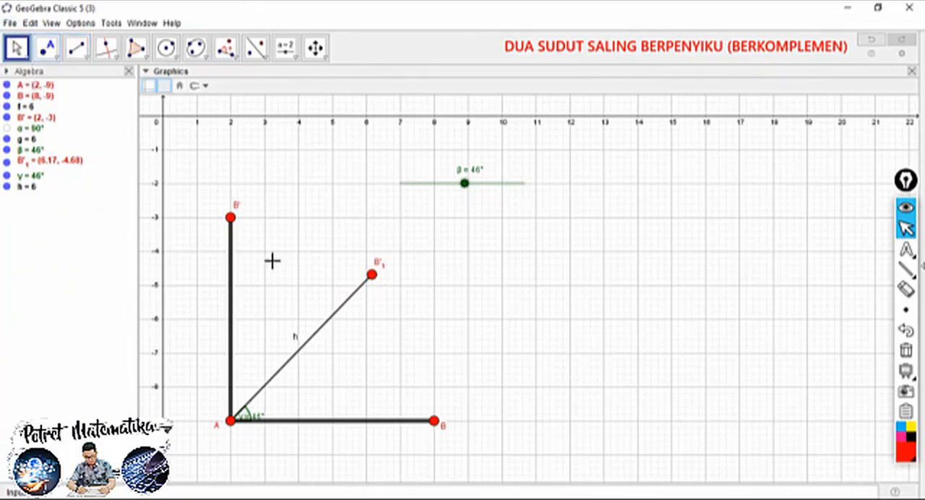
click(338, 315)
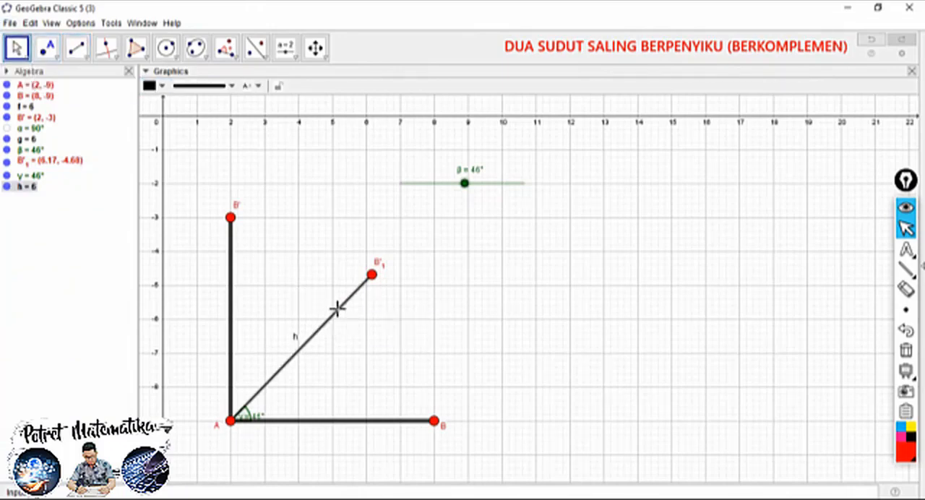
click(219, 93)
drag(193, 184, 225, 183)
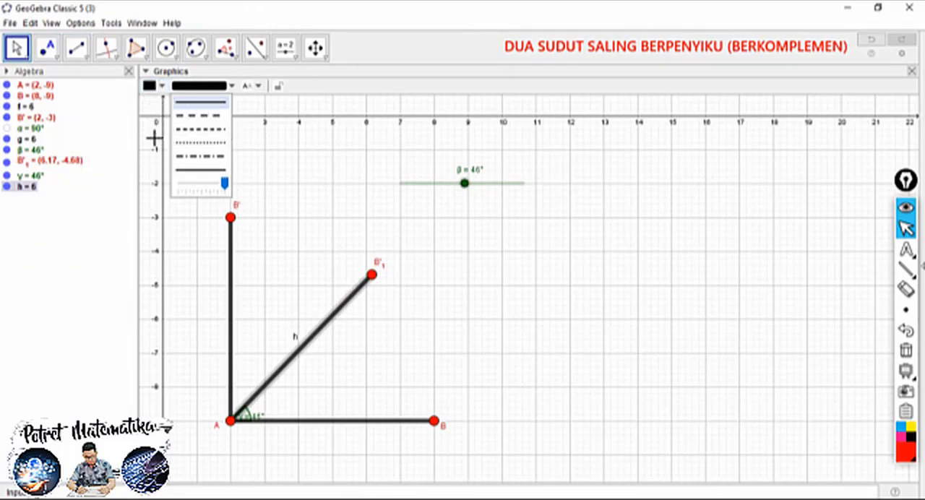
click(275, 201)
right_click(294, 338)
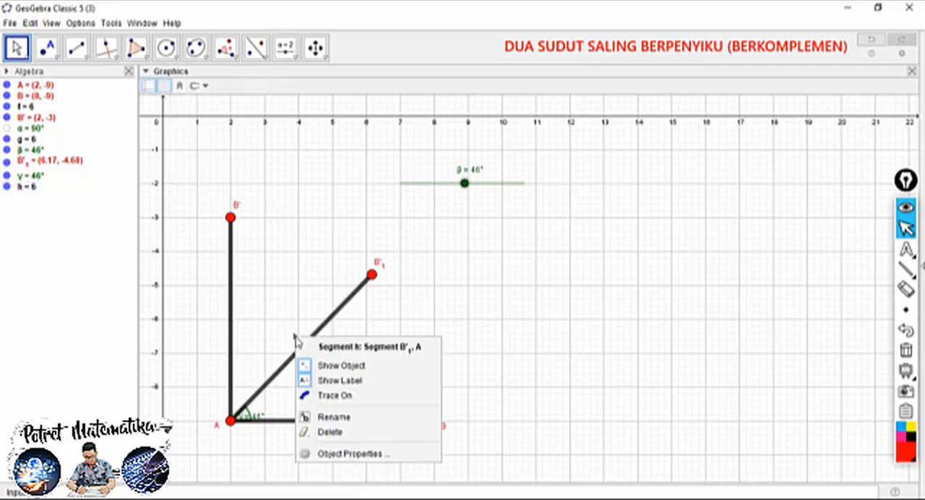
click(332, 381)
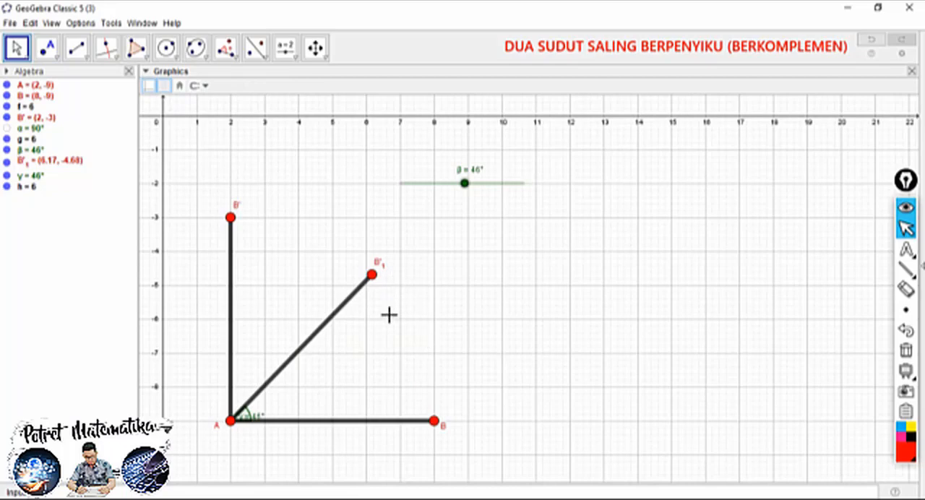
Rename point B'₁ at the end of the slanted segment as C
click(378, 269)
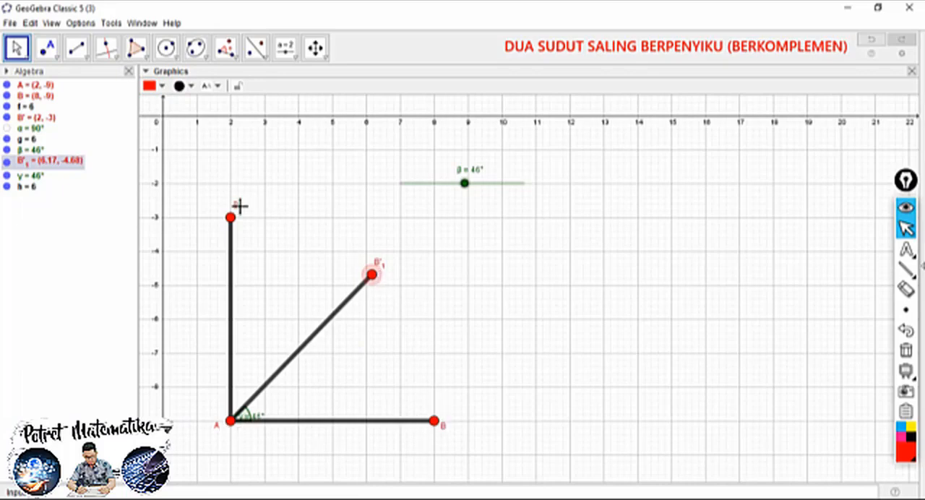
right_click(377, 268)
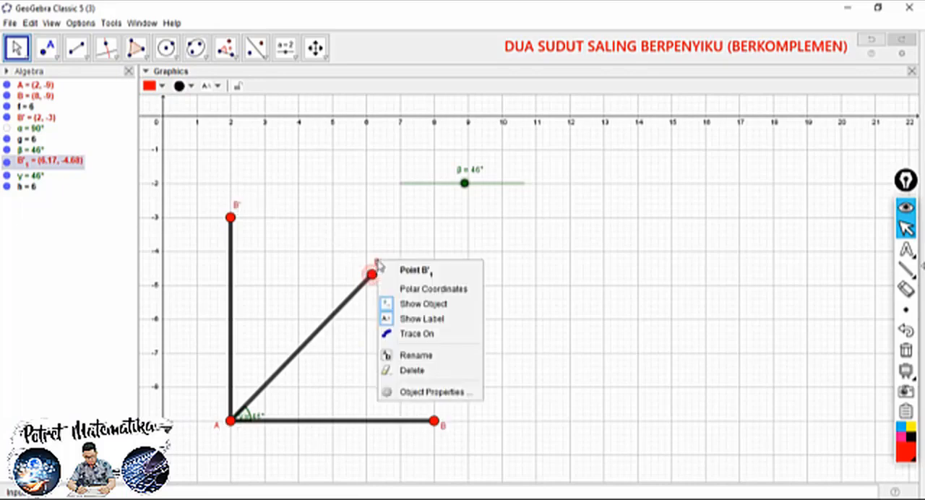
click(400, 350)
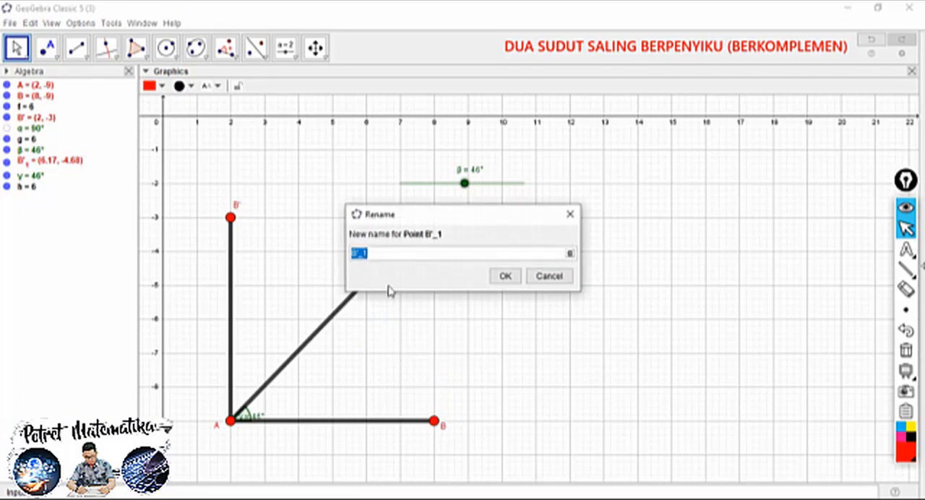
text(C)
click(504, 278)
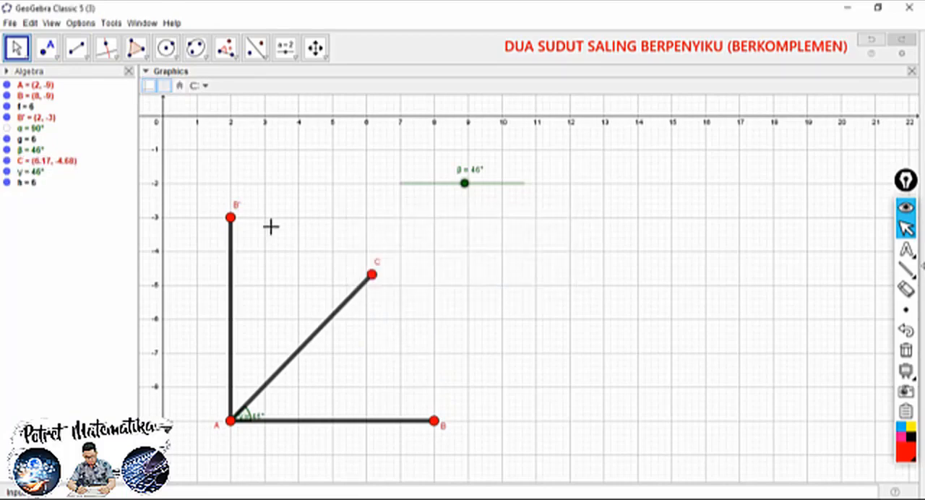
Rename point B' on the vertical segment as D and set slider β to 47°
right_click(232, 213)
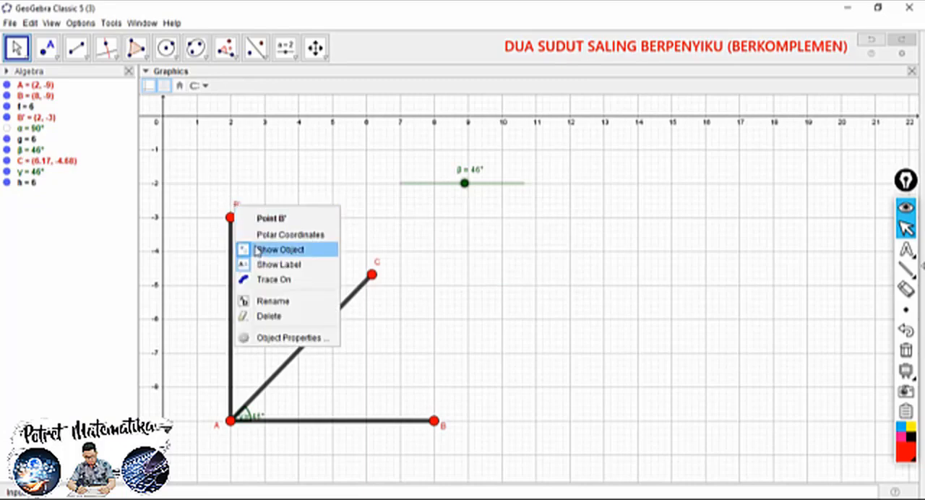
click(264, 300)
text(D)
click(497, 279)
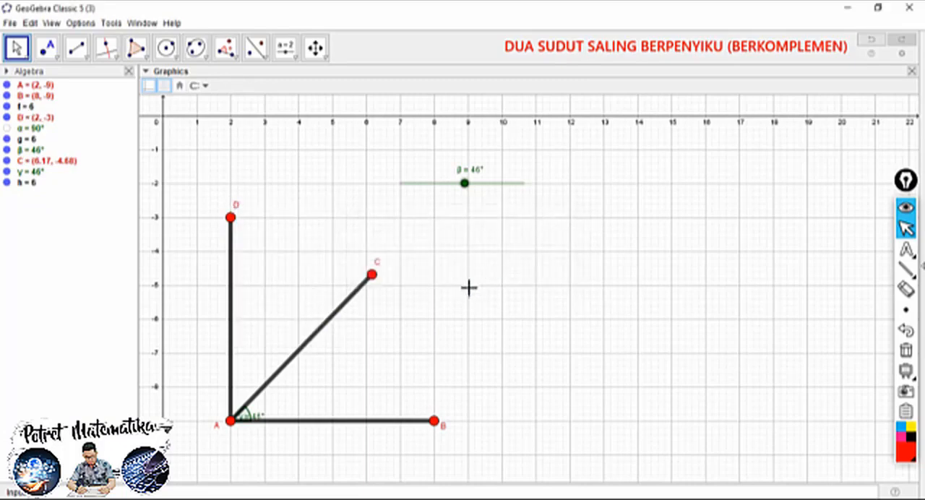
mouse_move(465, 183)
mouse_down()
mouse_move(441, 183)
mouse_move(466, 182)
mouse_up()
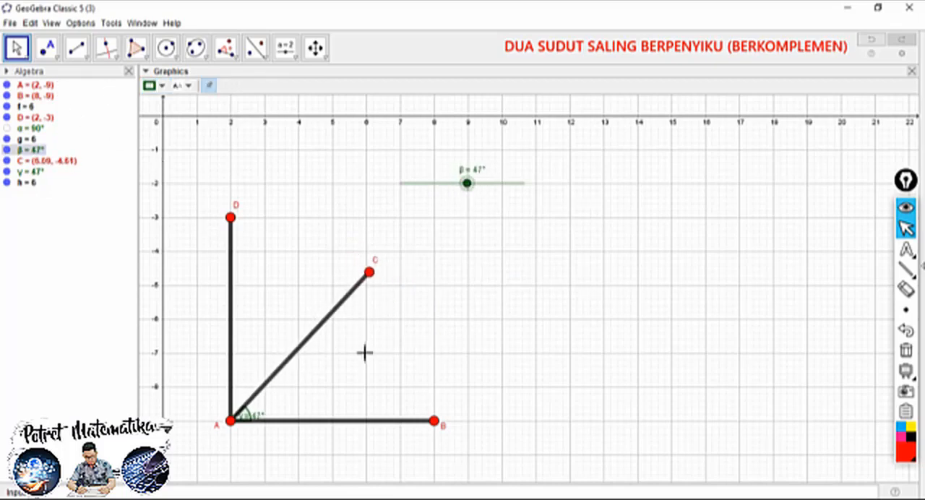
Move the label of angle BAC clear of its arc and fill the angle with green at 100 opacity
drag(260, 414, 273, 410)
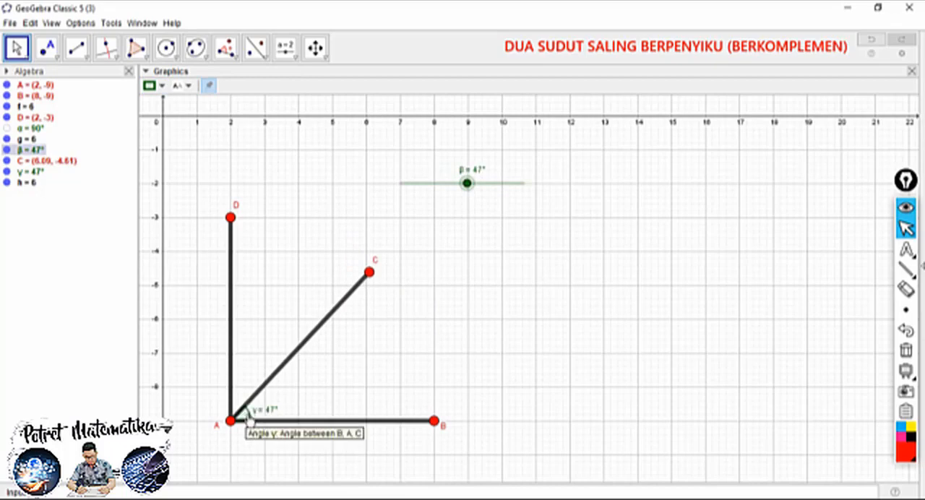
right_click(248, 414)
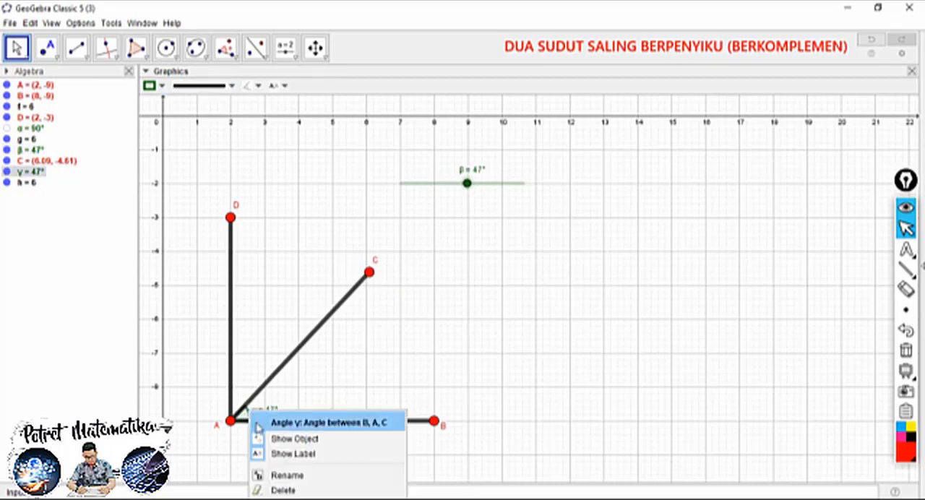
click(289, 499)
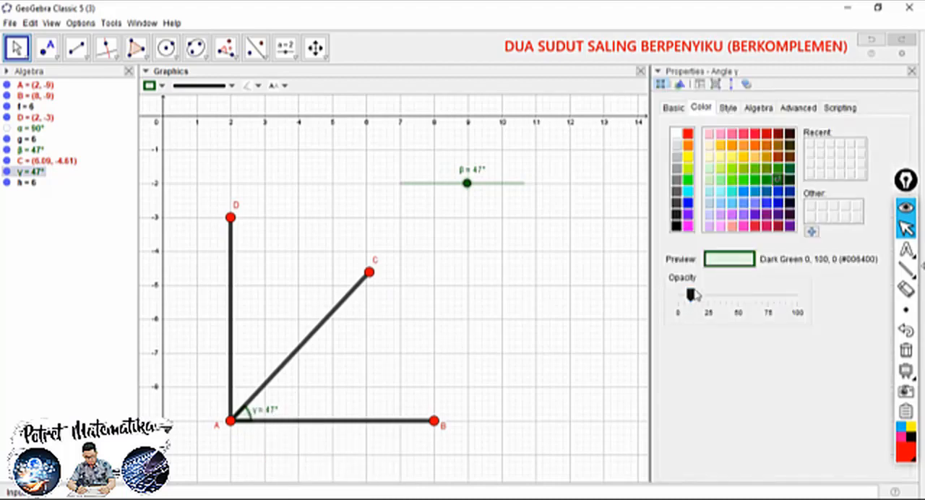
click(688, 180)
drag(688, 297, 821, 295)
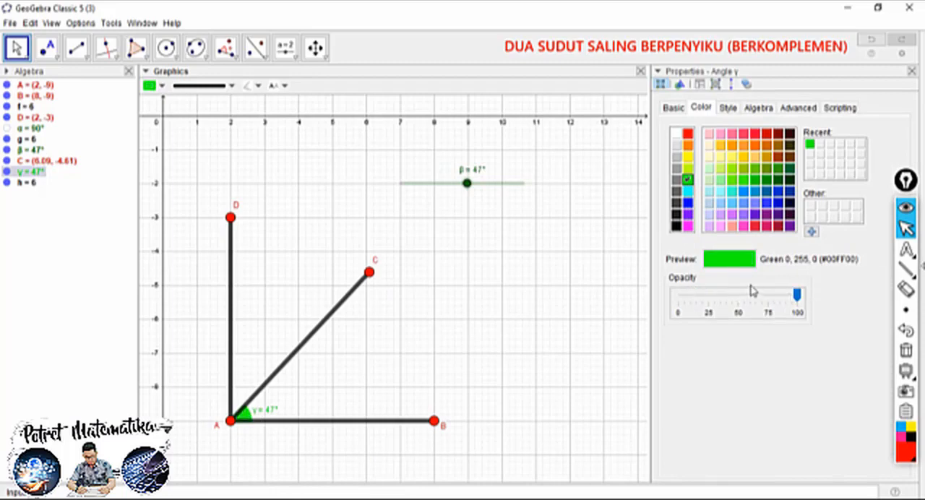
Set the size of the green angle BAC to 50, keeping its plain single-arc decoration
click(728, 108)
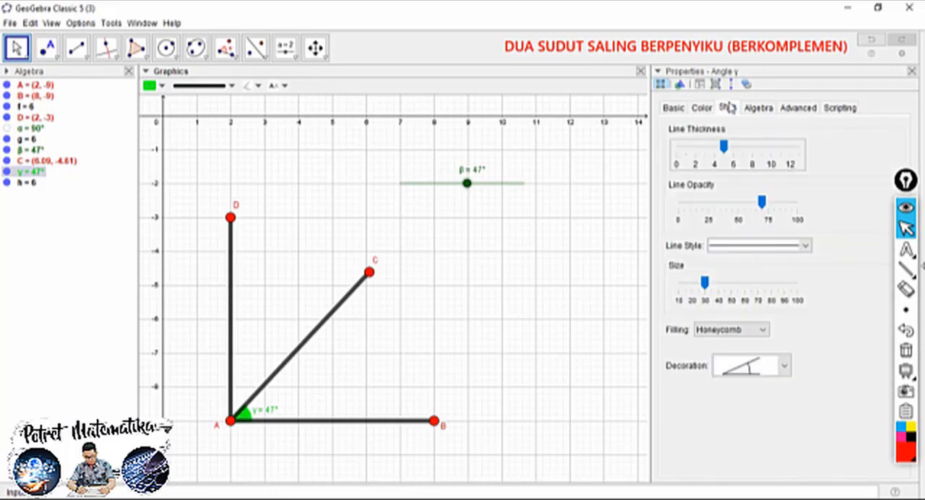
click(784, 366)
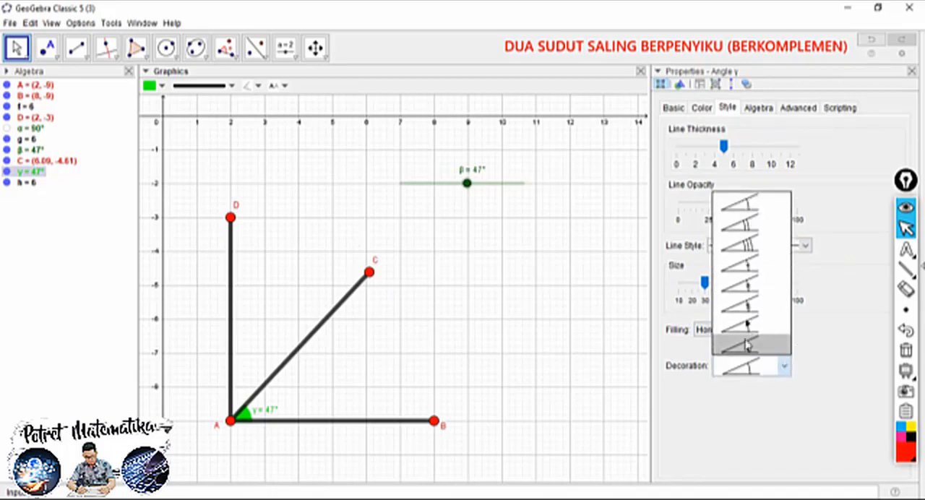
click(857, 298)
drag(705, 282, 734, 292)
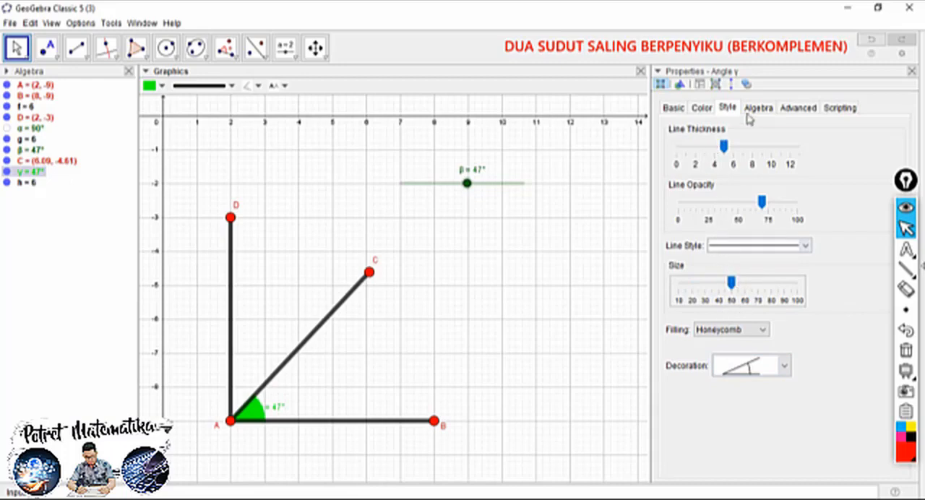
Show only the value in the label of the green angle BAC and close its properties
click(702, 107)
click(675, 108)
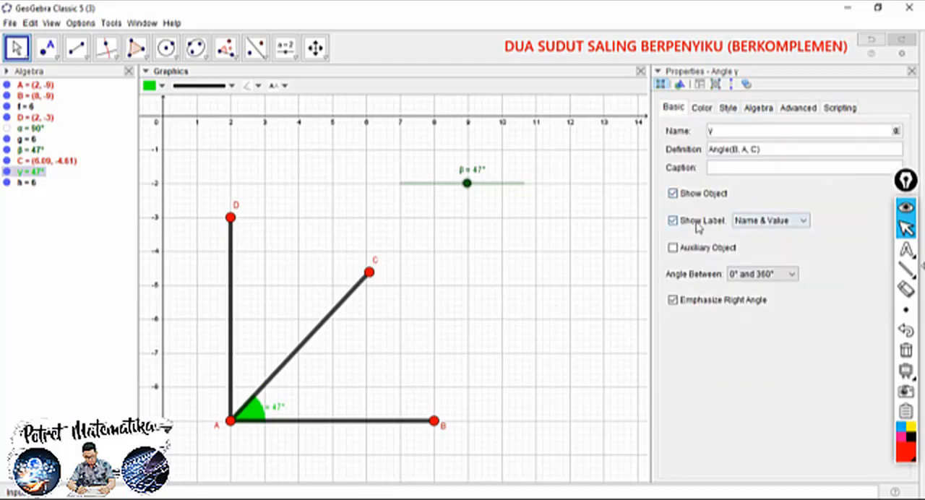
click(758, 223)
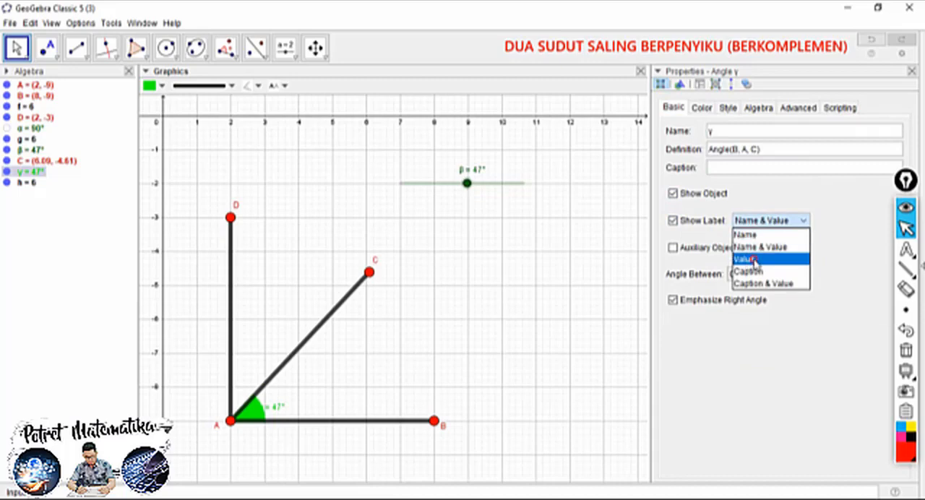
click(753, 259)
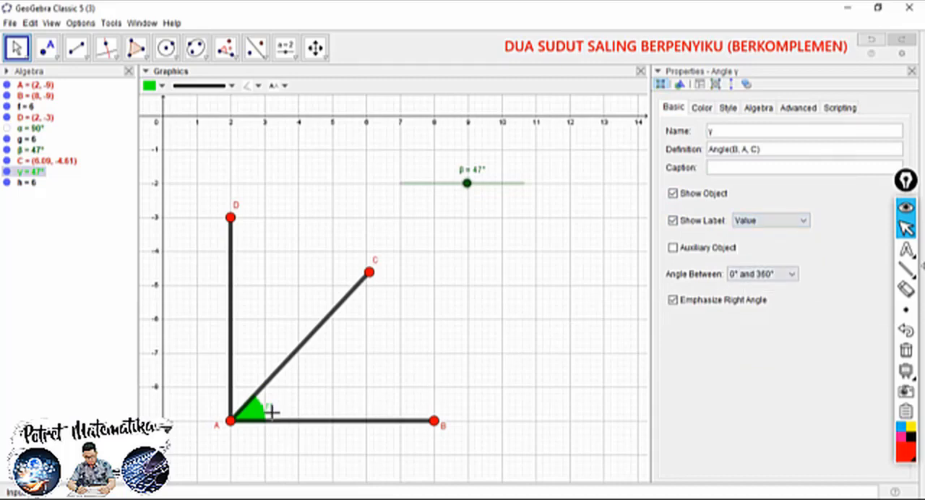
drag(281, 409, 278, 413)
click(911, 70)
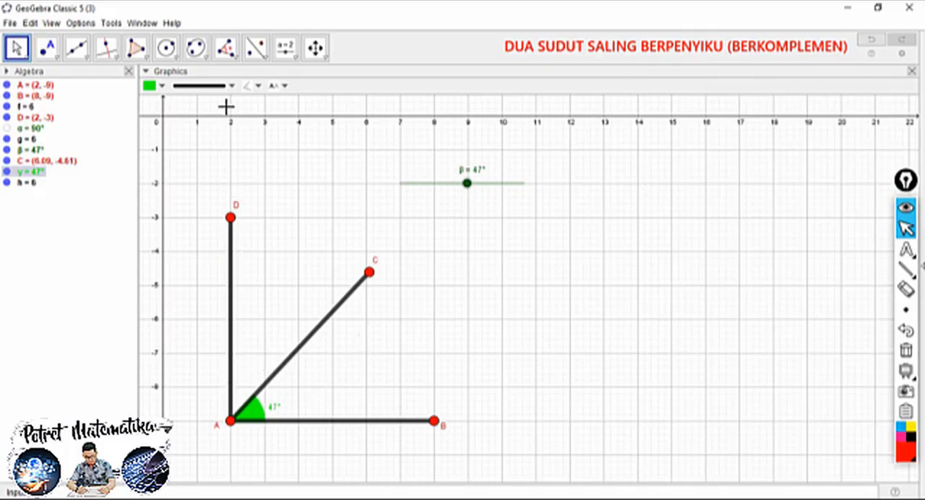
Create the angle from point C through vertex A to point D and move its label above the arc
click(234, 58)
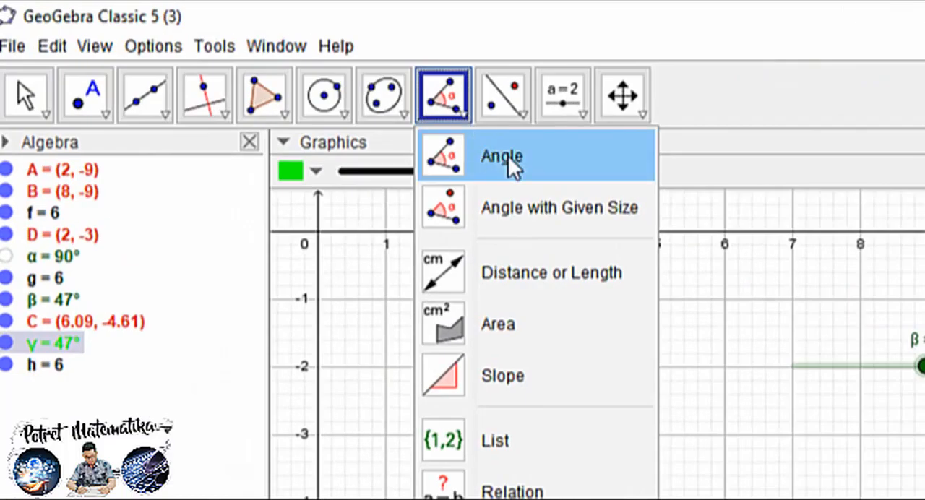
click(508, 156)
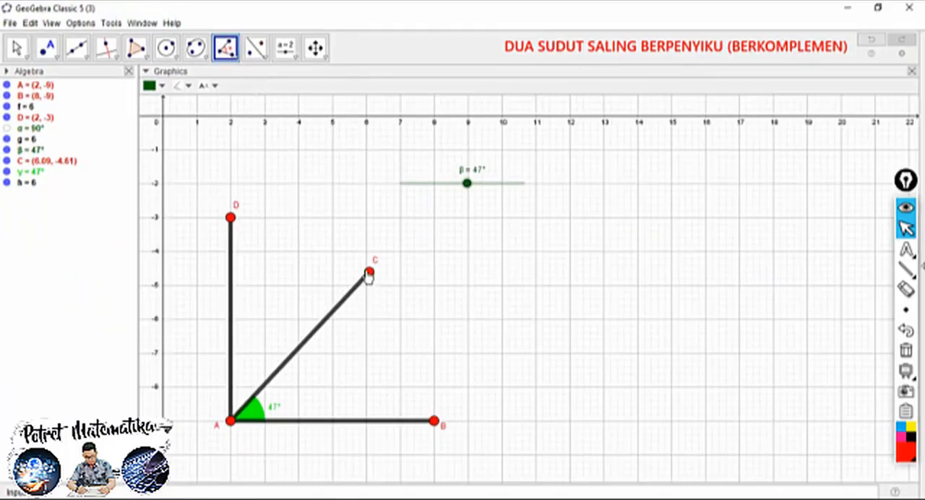
click(368, 274)
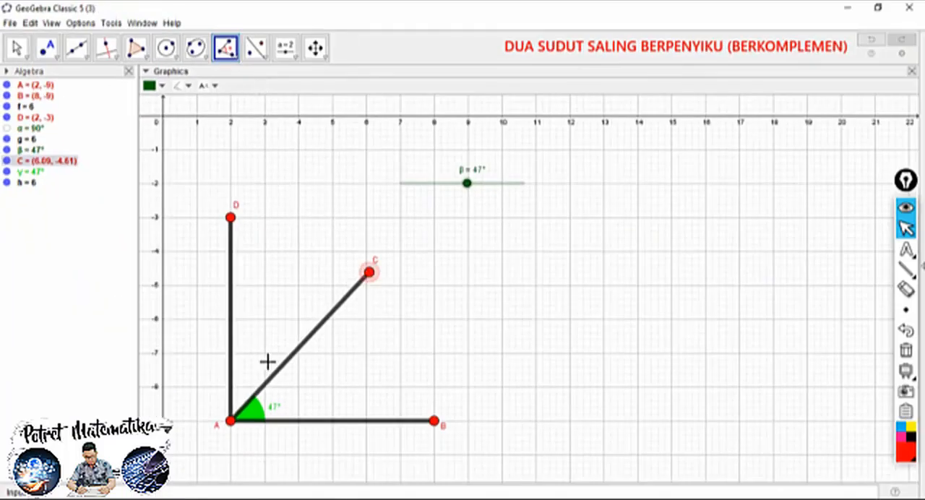
click(230, 421)
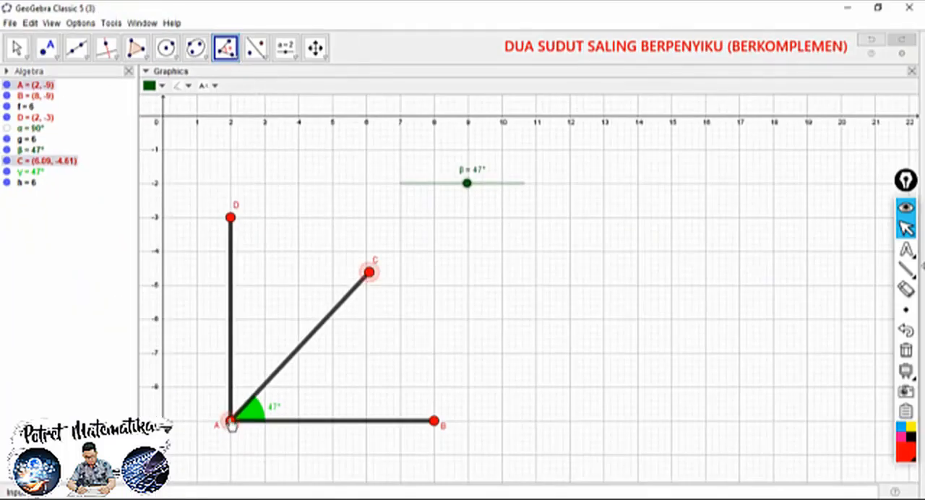
click(230, 217)
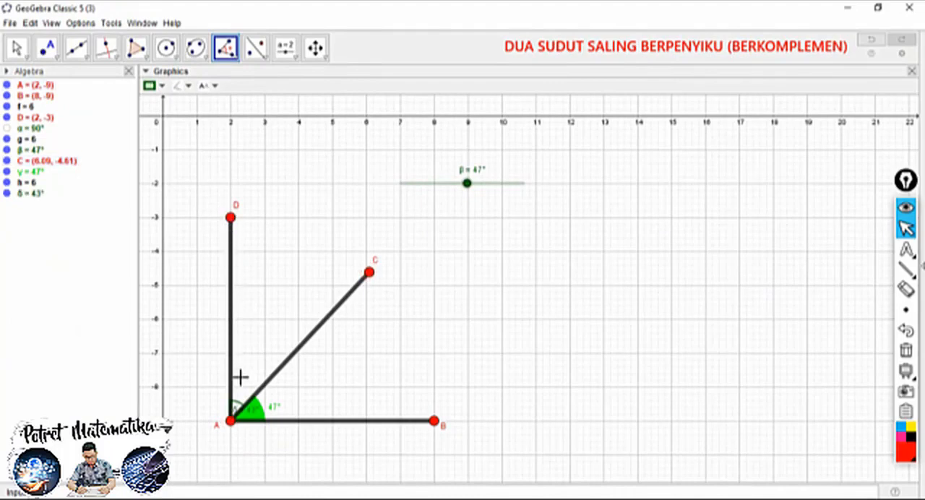
key(Escape)
drag(237, 408, 239, 391)
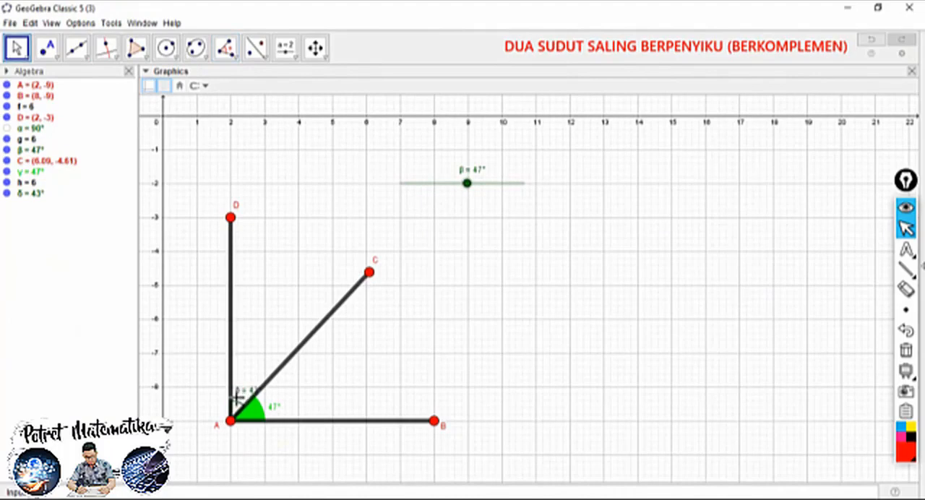
Colour angle CAD magenta and raise its fill opacity to 100
click(237, 406)
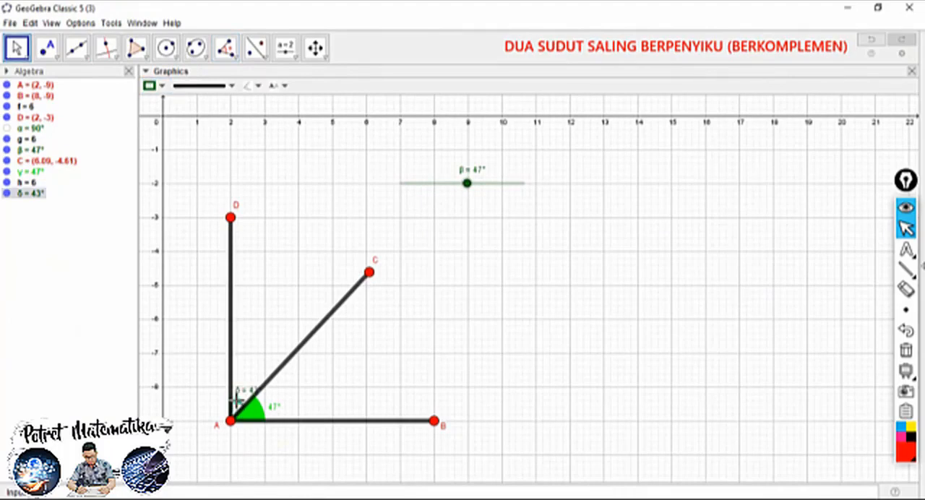
right_click(235, 400)
click(289, 497)
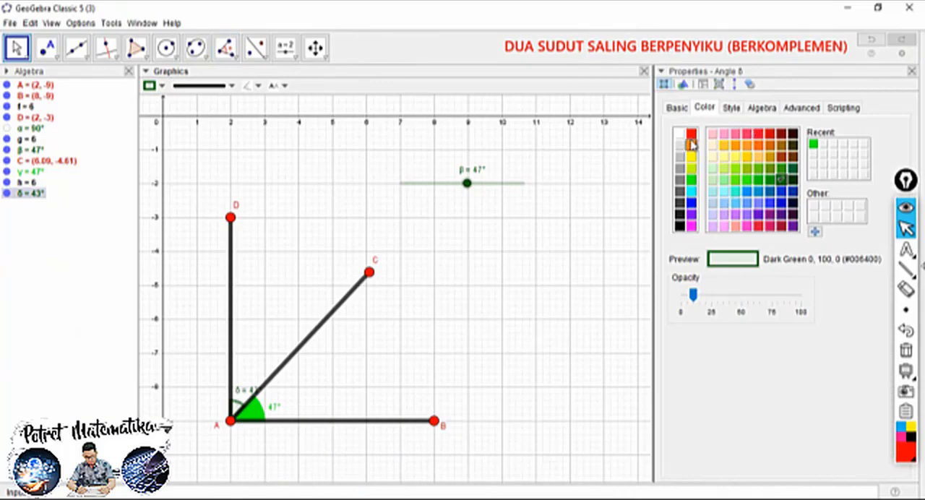
click(691, 226)
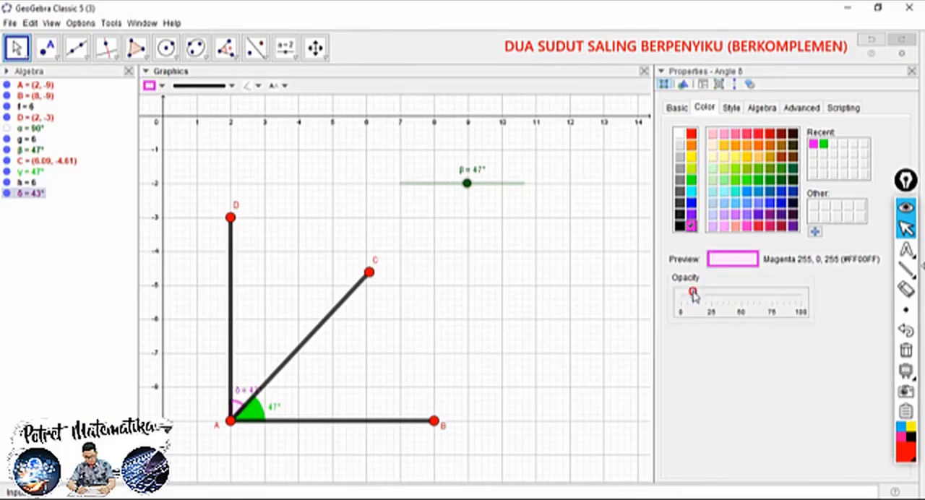
drag(694, 292, 799, 292)
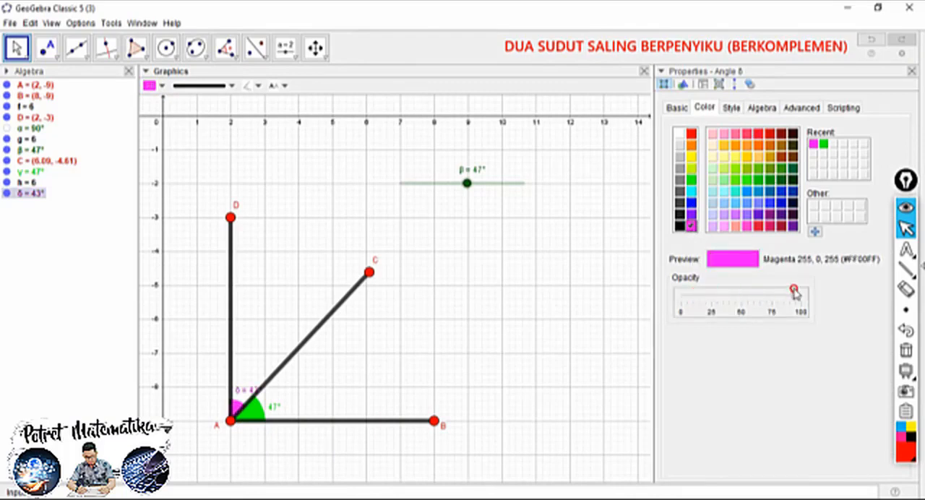
Set the magenta angle CAD to size 50 and make its label show only the value
click(731, 108)
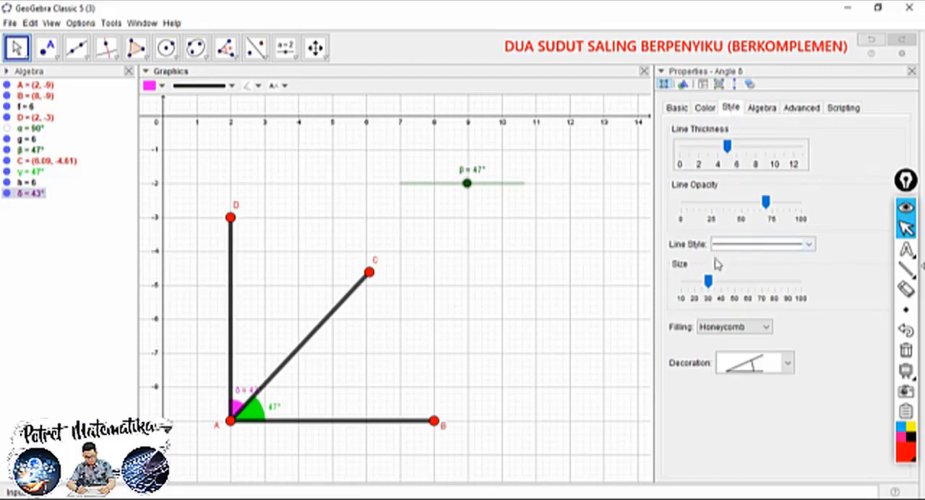
drag(708, 281, 736, 284)
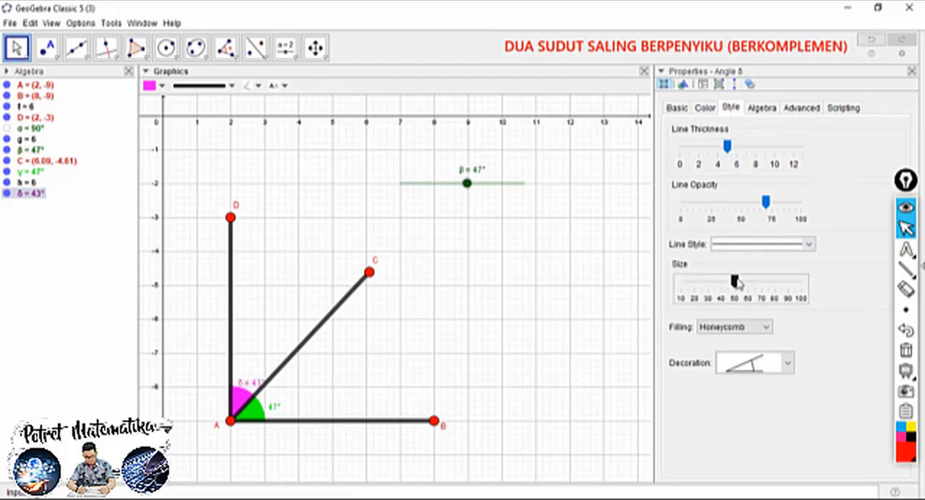
click(685, 108)
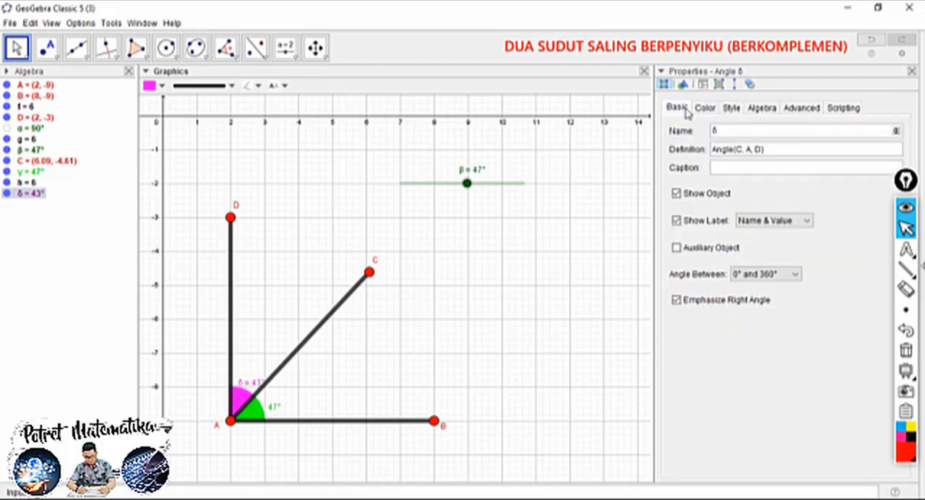
click(760, 221)
click(754, 261)
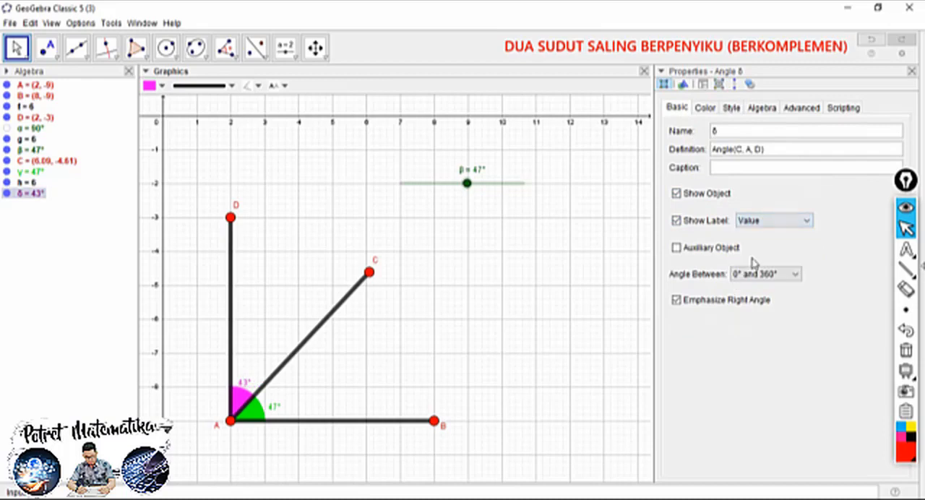
click(912, 72)
Test the movable segment AC by setting slider β to 56° and then to 49°
drag(467, 183, 489, 177)
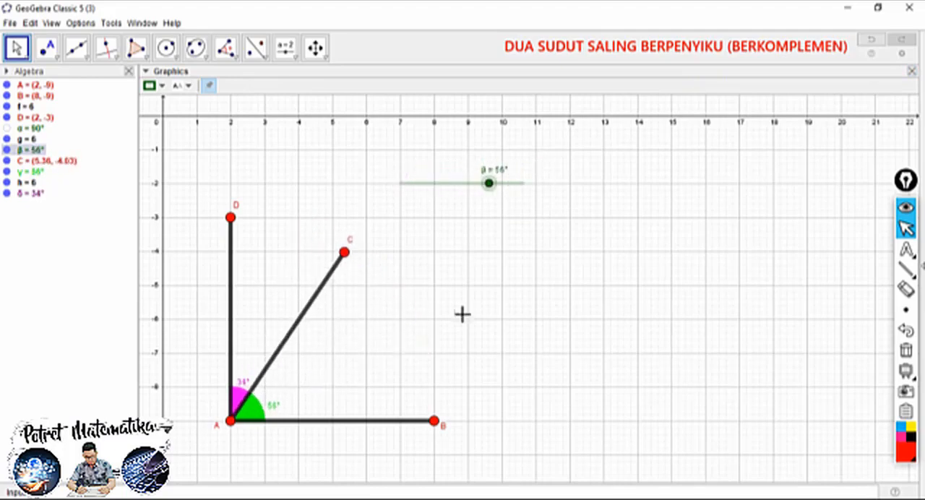
mouse_move(434, 420)
mouse_down()
mouse_move(423, 454)
mouse_move(409, 349)
mouse_move(455, 395)
mouse_move(436, 424)
mouse_up()
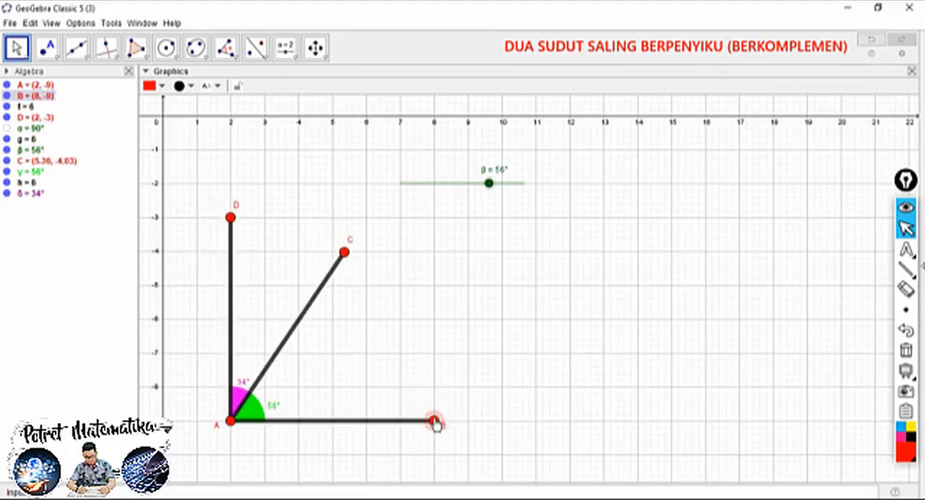
click(489, 183)
drag(489, 185, 473, 196)
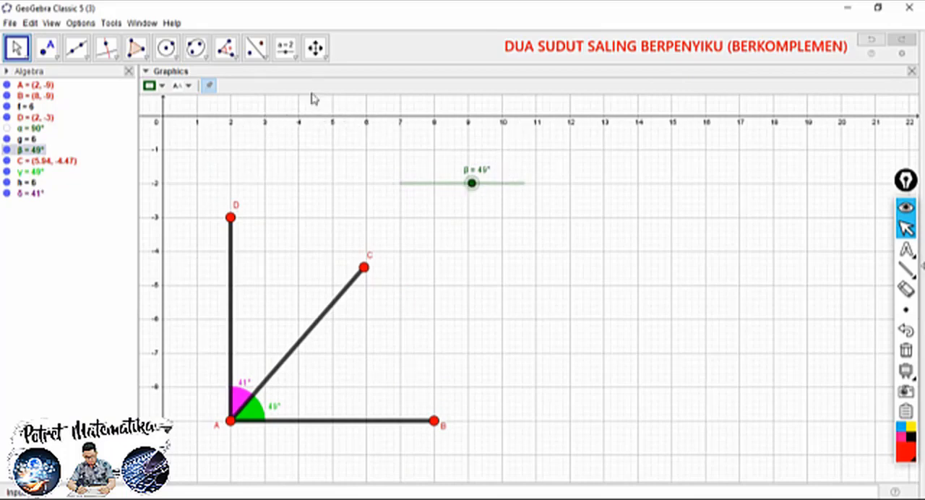
Insert the text "DUA SUDUT SALING BERPENYIKU (BERKOMPLEMEN)" above point D
click(295, 60)
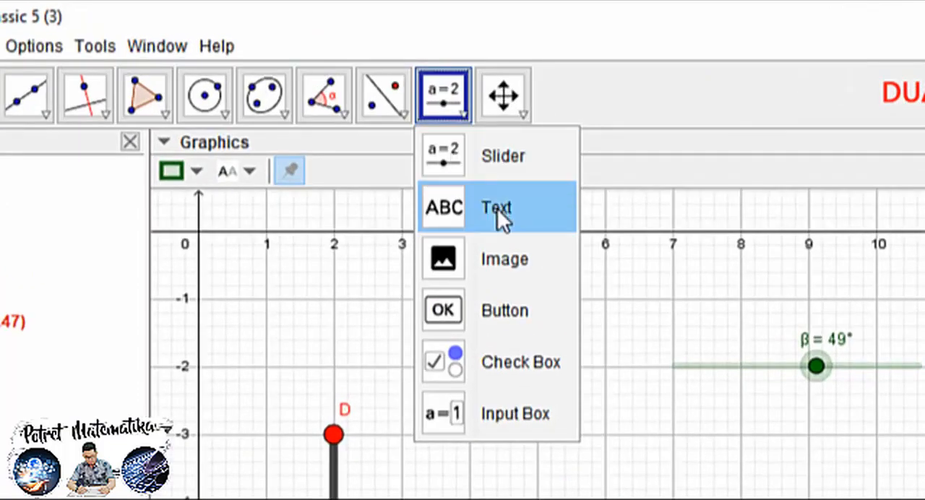
click(313, 105)
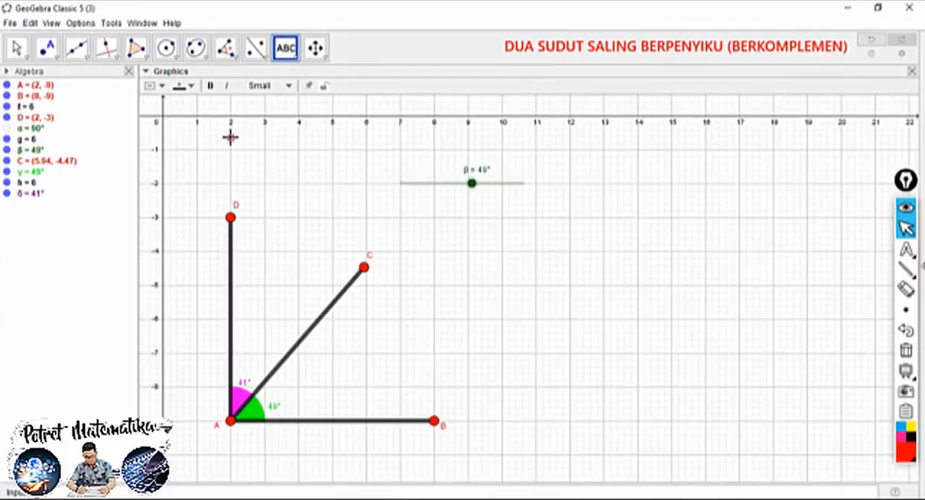
click(230, 137)
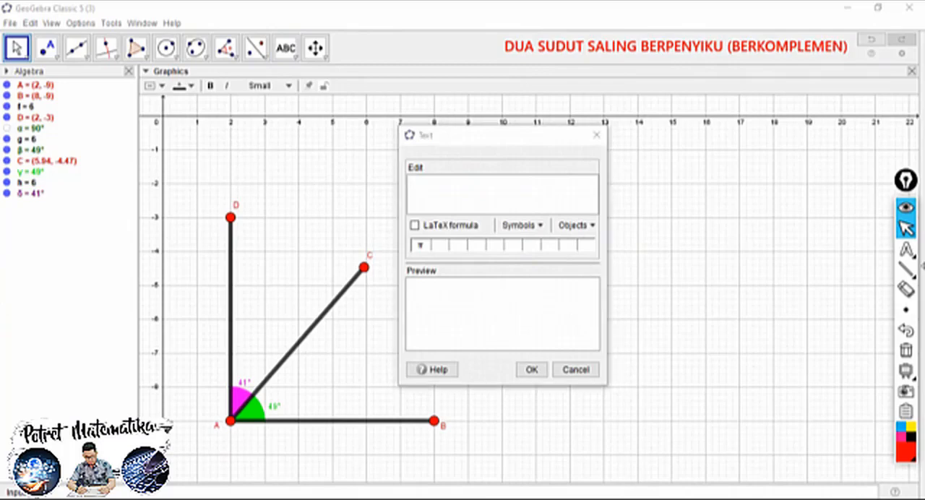
click(430, 188)
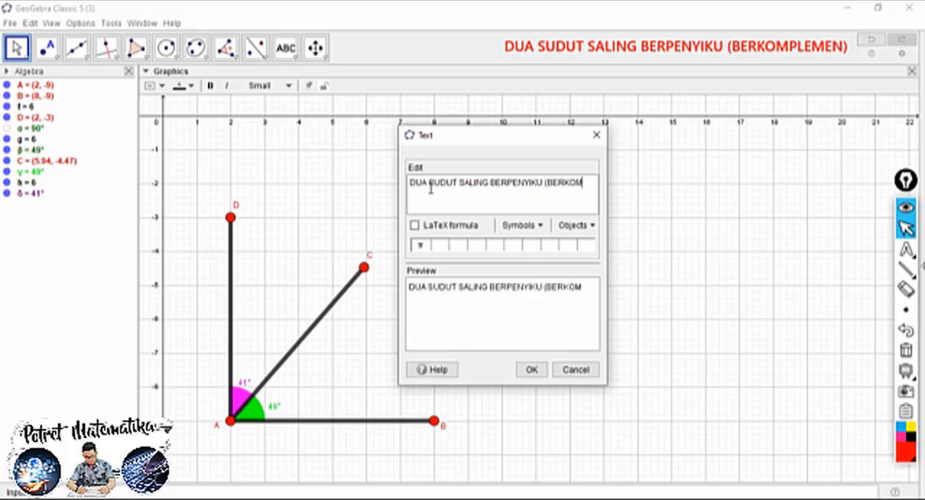
text(LEMEN))
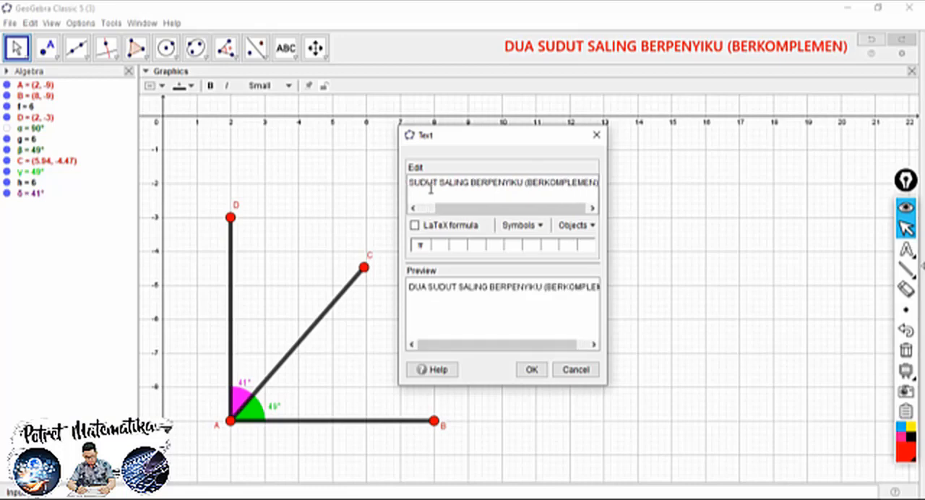
click(531, 369)
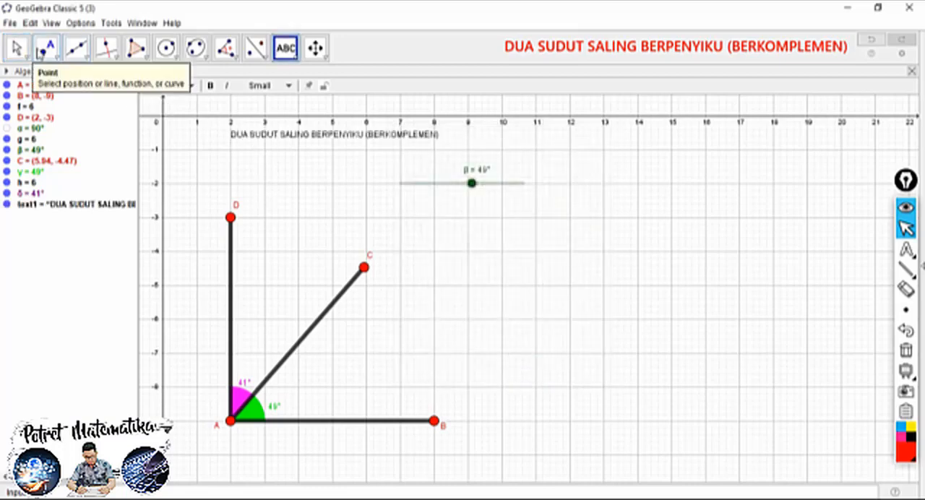
Make the title text bold and Large, and shift it to start near x = 1 above the figure
click(16, 47)
click(261, 136)
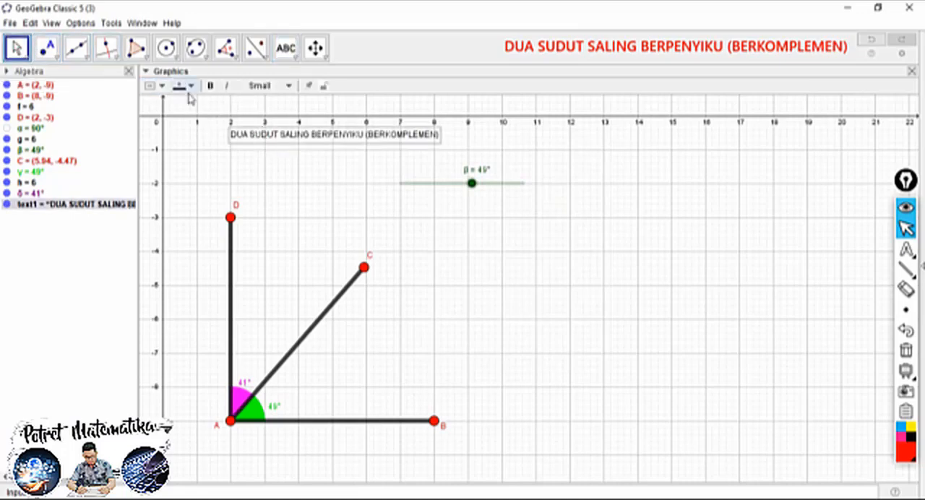
click(210, 86)
click(264, 87)
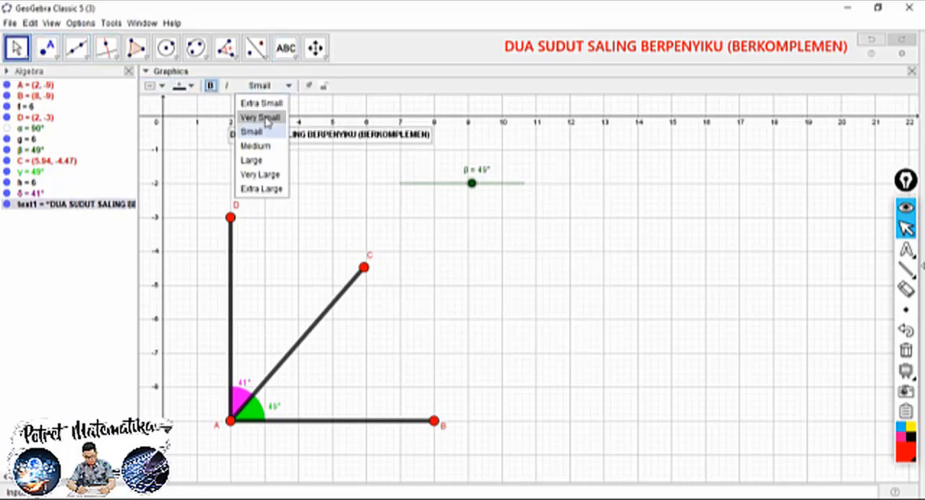
click(263, 157)
drag(293, 140, 279, 148)
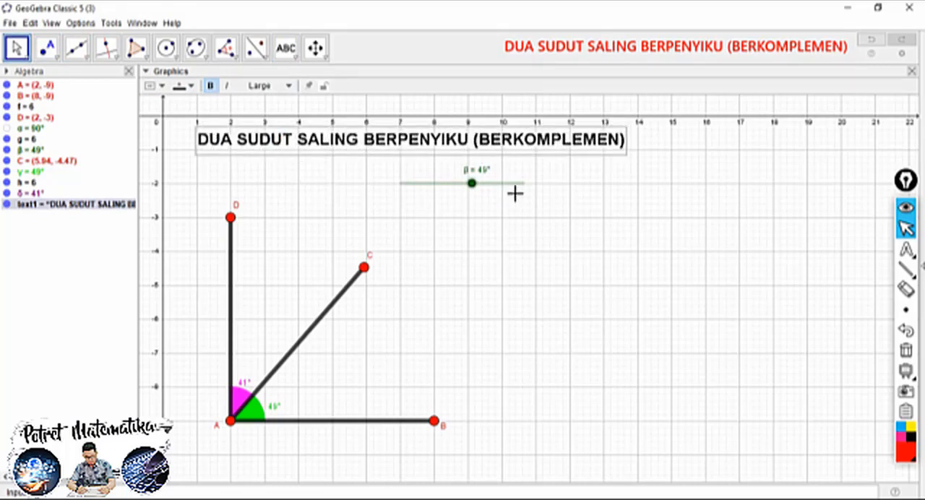
Fix the title text in place and give it an absolute position on screen
right_click(380, 142)
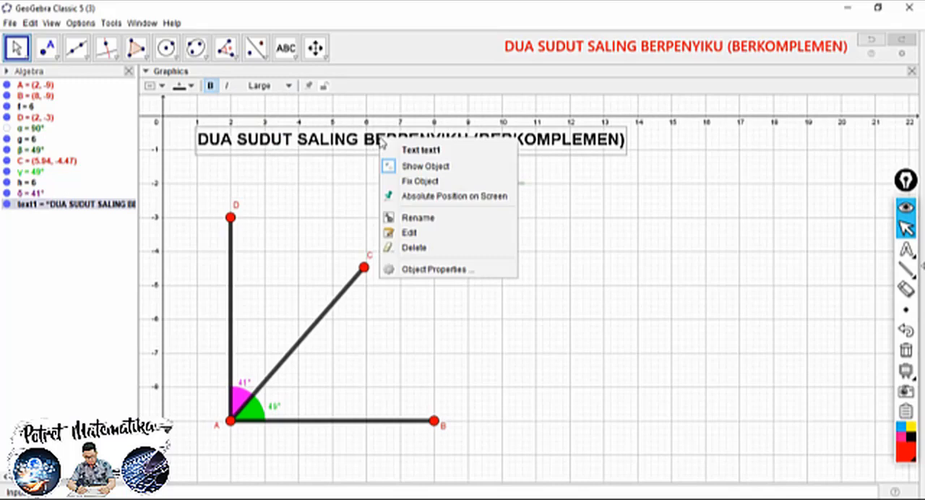
click(411, 181)
right_click(405, 144)
click(421, 203)
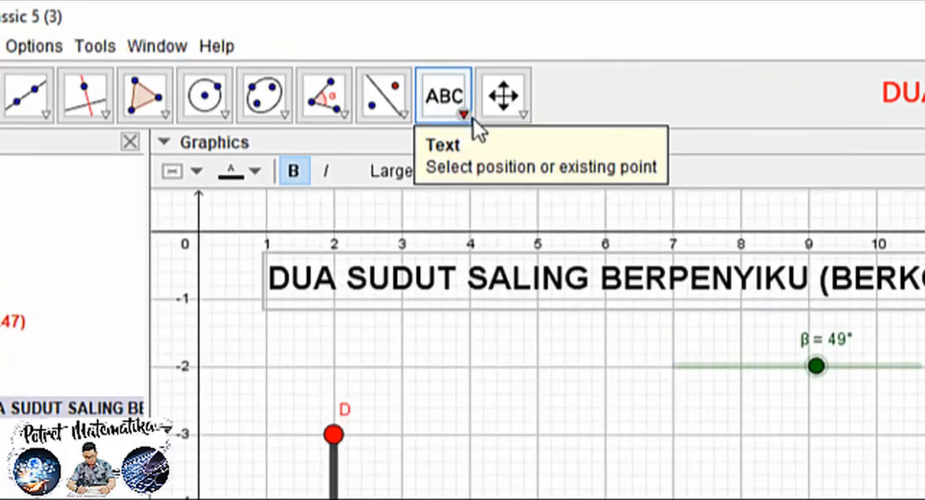
Insert the text "PENJELASAN" near (10, -3) and the text "KESIMPULAN" below it near y = -7.5
click(302, 60)
click(297, 59)
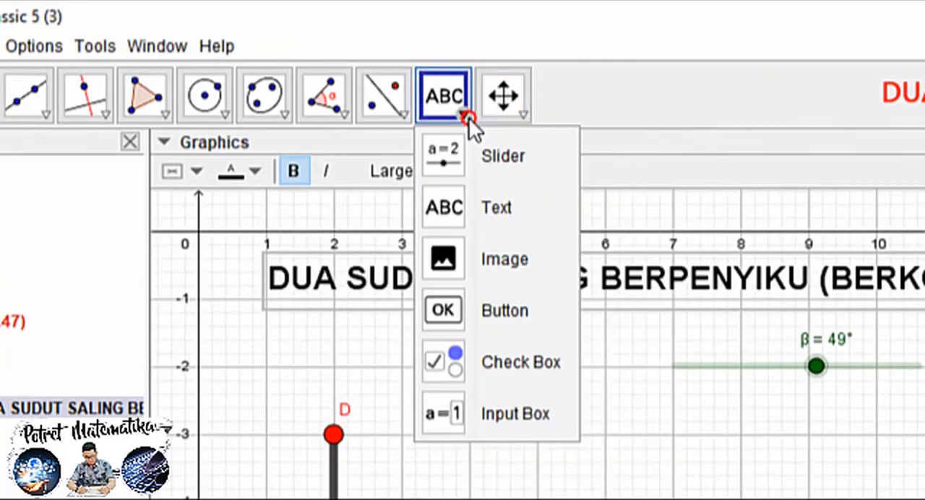
click(500, 211)
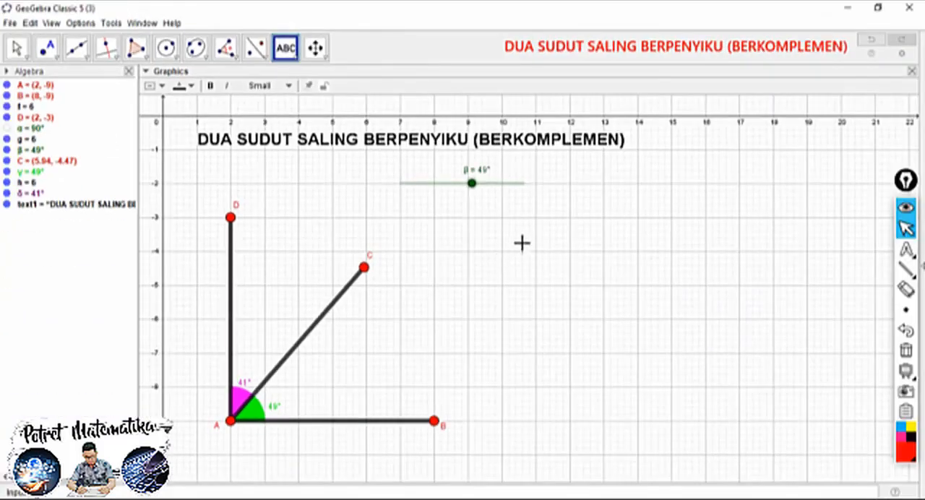
click(502, 220)
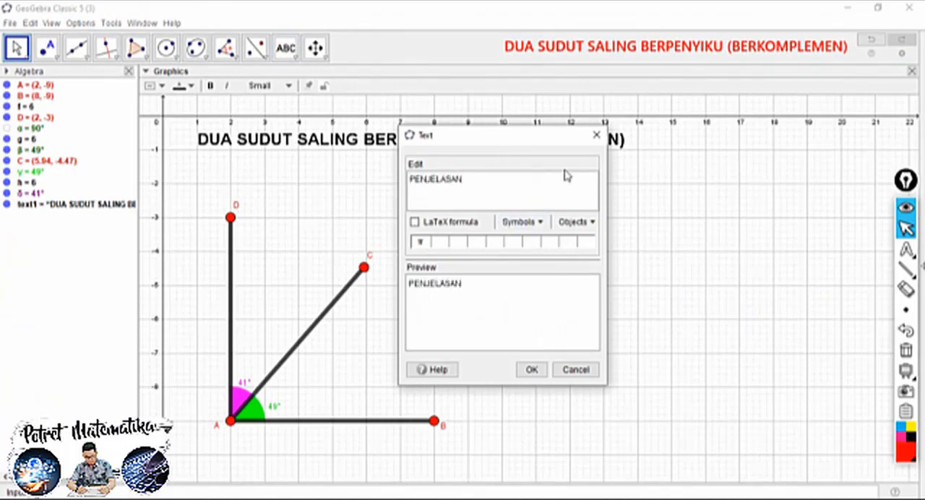
click(531, 369)
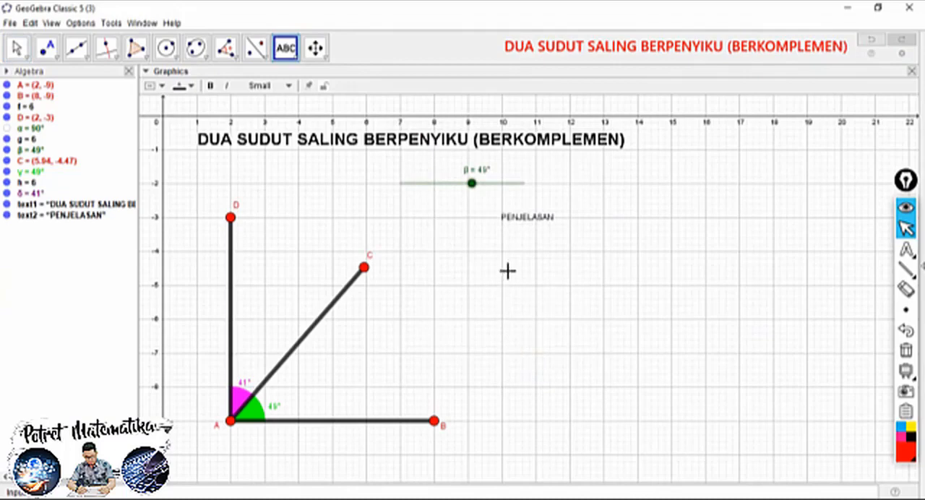
click(502, 374)
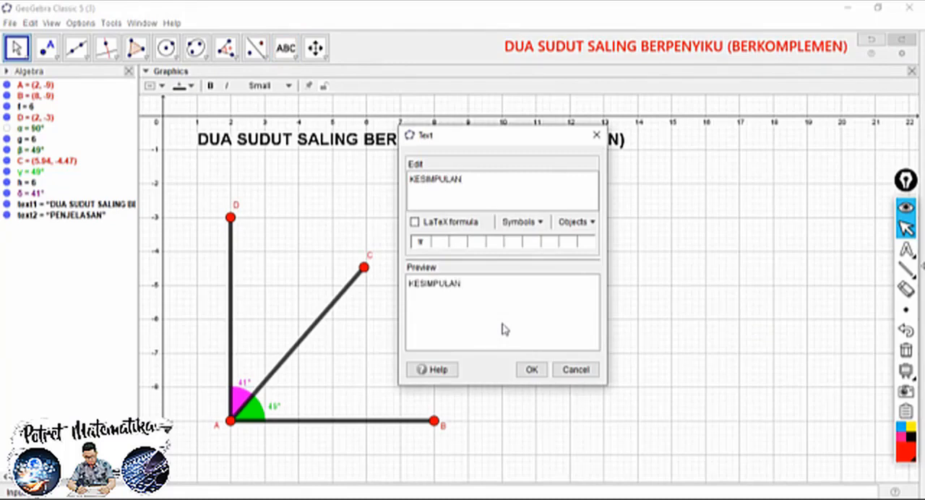
click(531, 370)
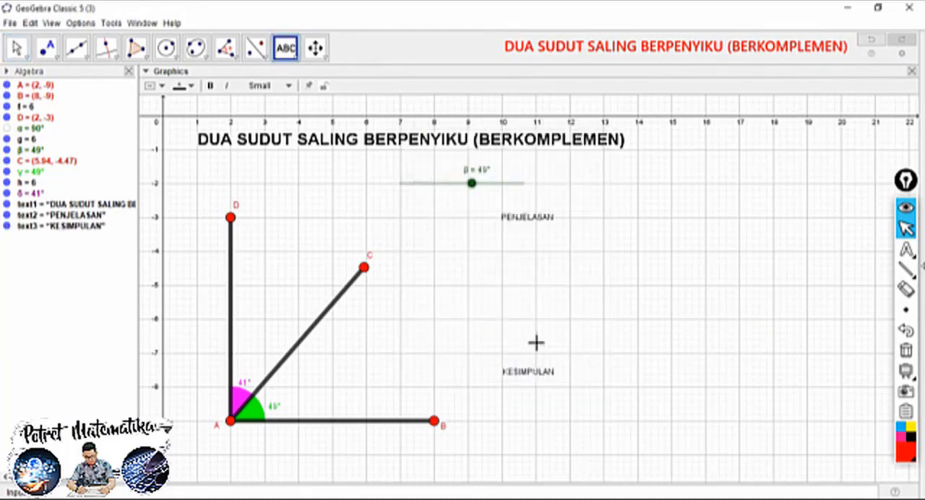
Make the PENJELASAN and KESIMPULAN texts bold and set their size to Medium
click(16, 46)
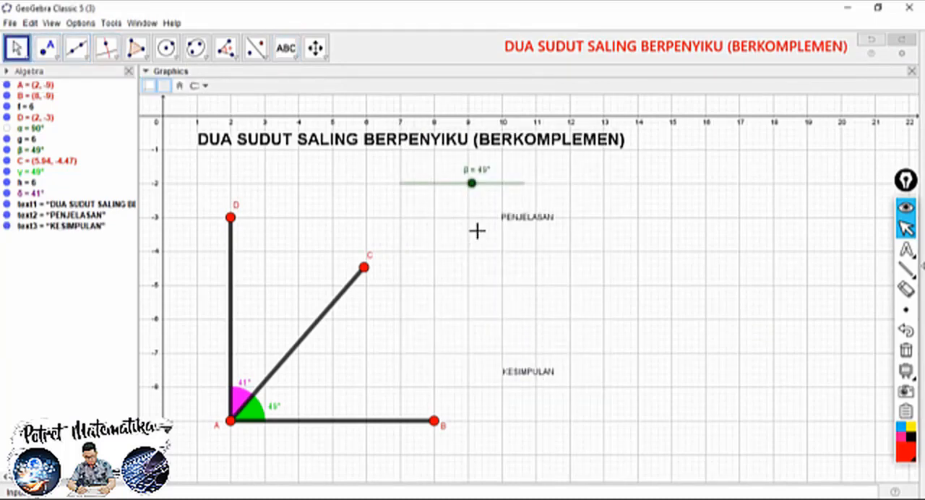
click(506, 217)
click(516, 371)
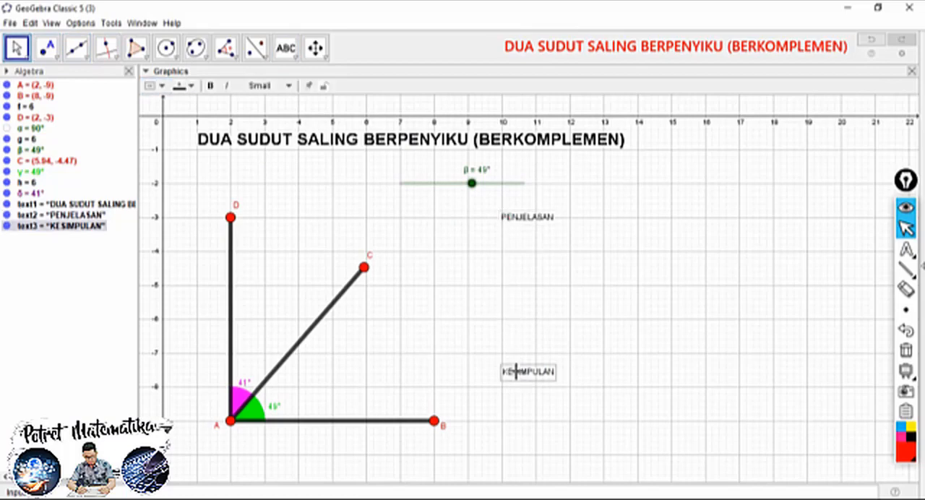
ctrl+click(520, 219)
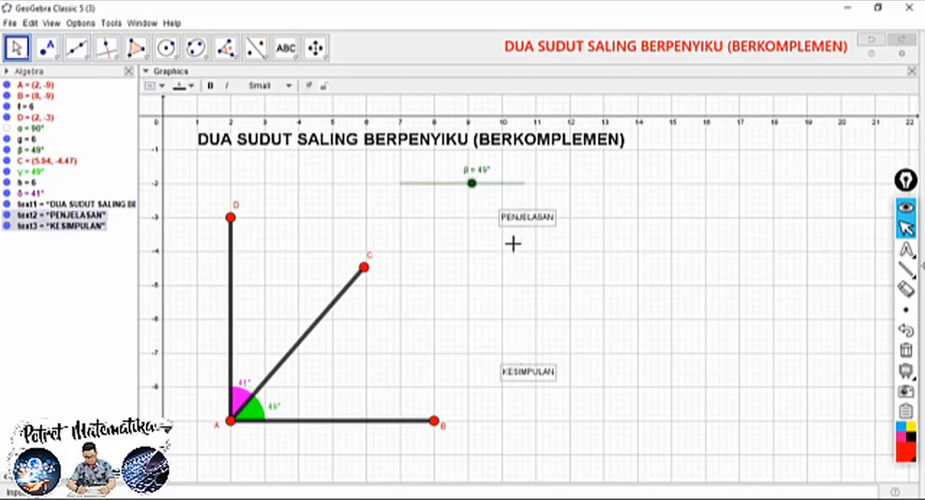
click(537, 239)
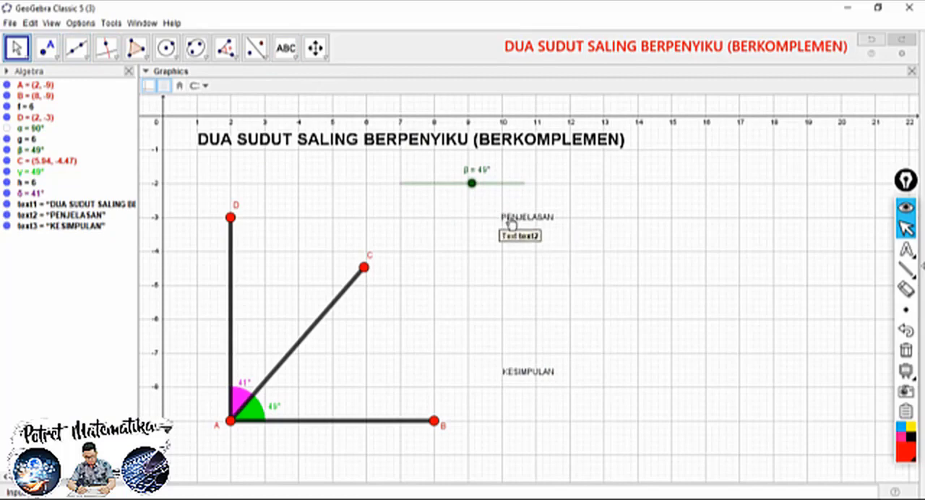
click(520, 224)
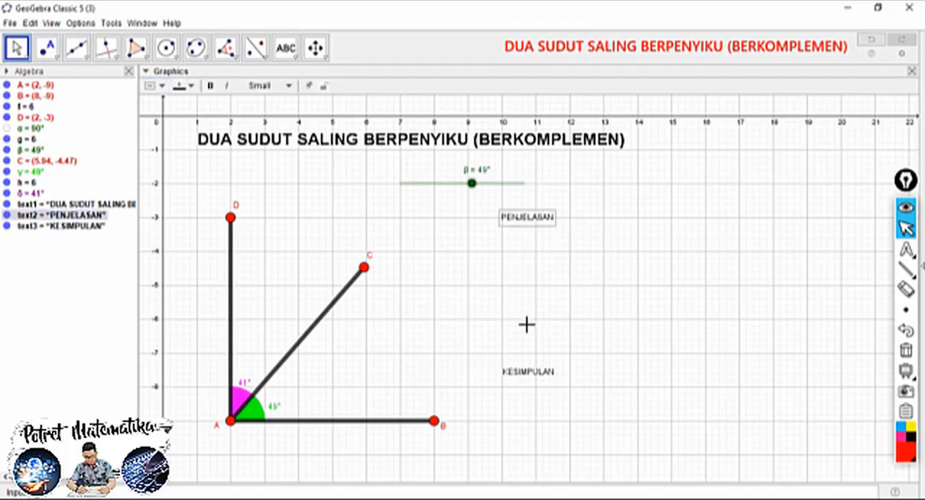
ctrl+click(524, 372)
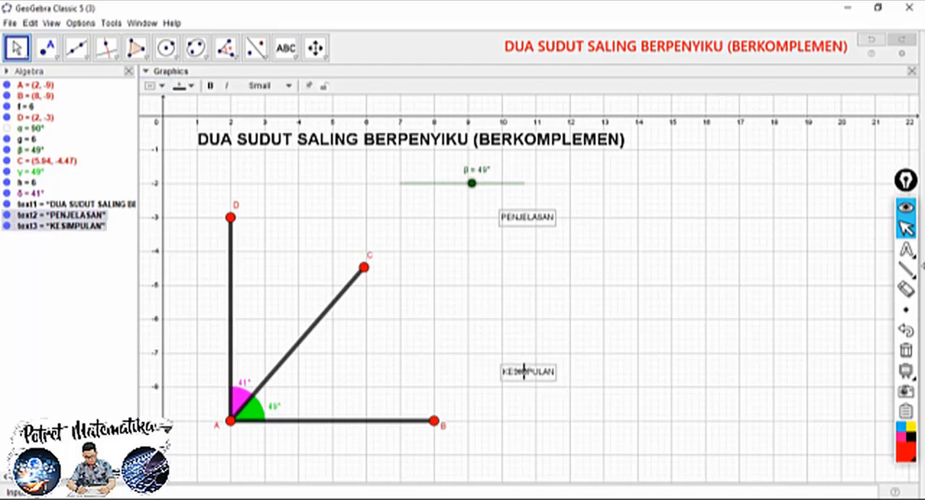
click(210, 86)
click(257, 86)
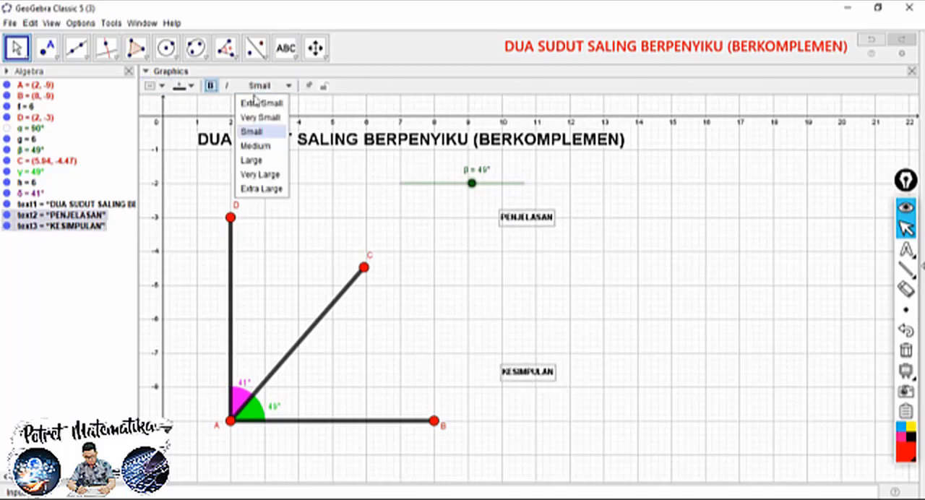
click(257, 145)
Colour the PENJELASAN and KESIMPULAN texts brown
click(190, 86)
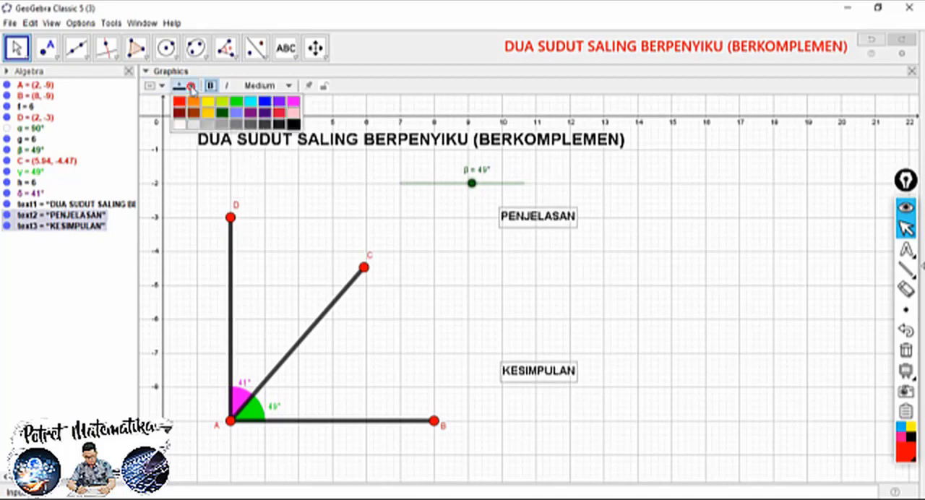
click(193, 113)
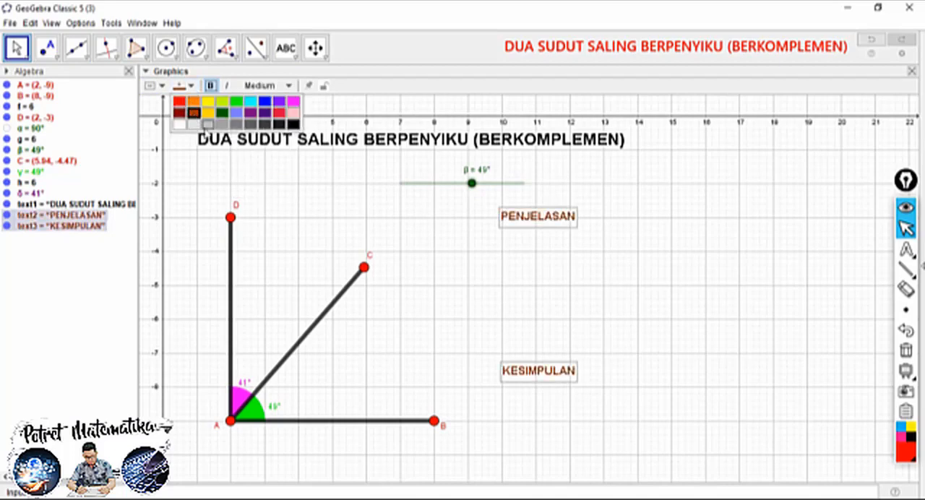
click(576, 333)
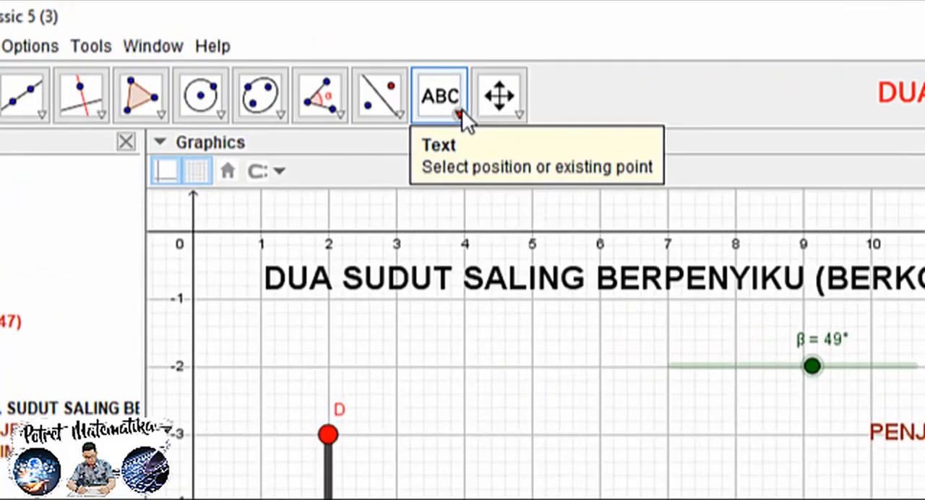
Add a check box without caption or linked objects beside PENJELASAN and another beside KESIMPULAN
click(298, 57)
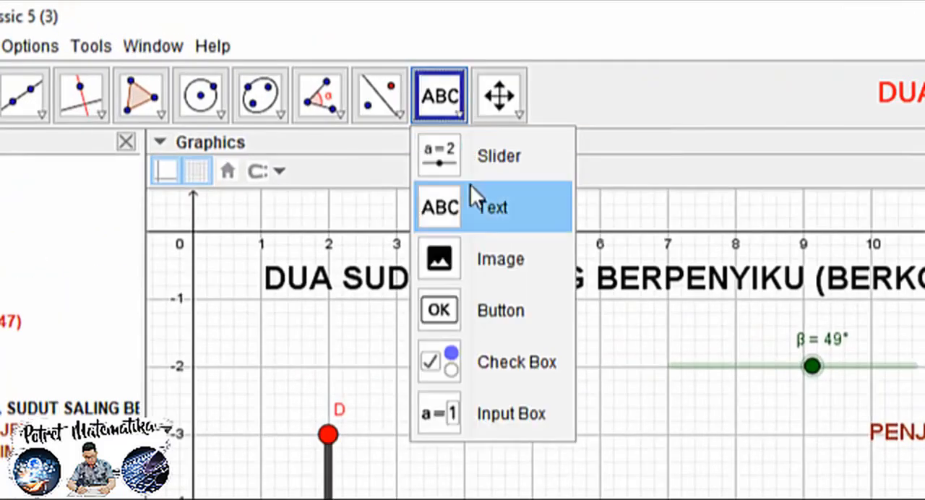
click(496, 367)
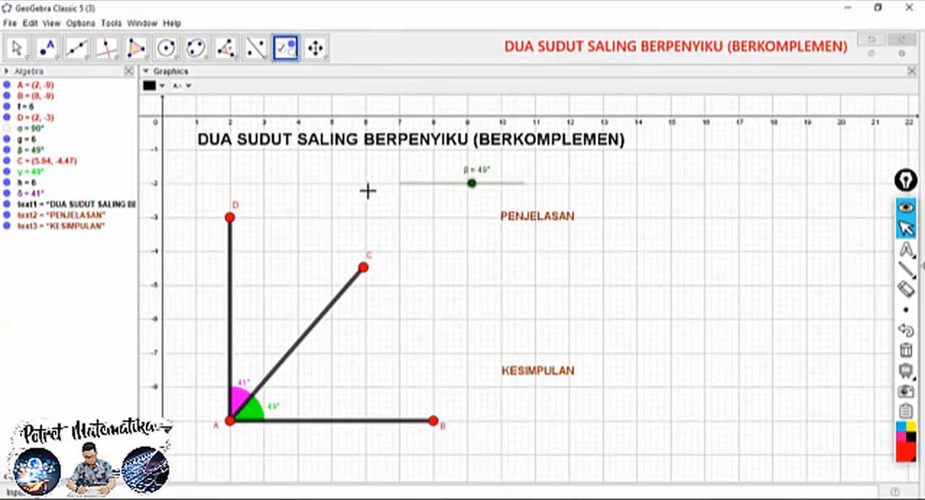
click(585, 210)
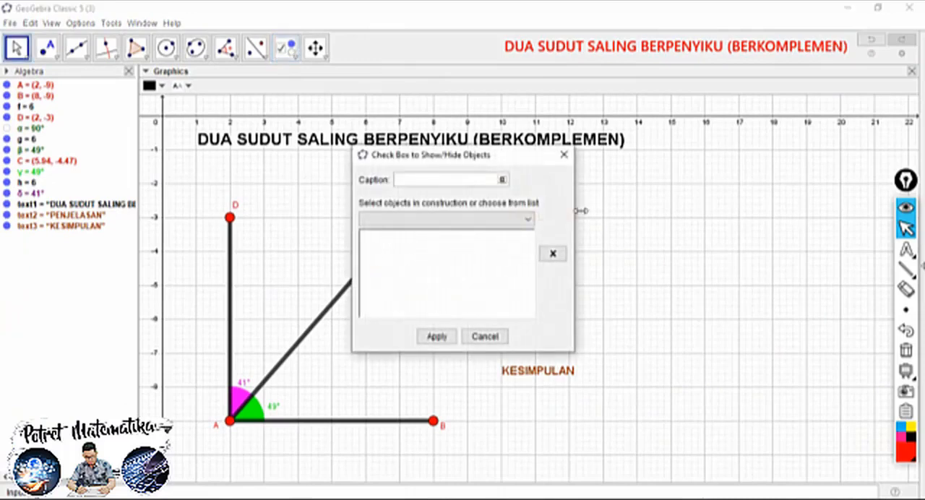
click(437, 335)
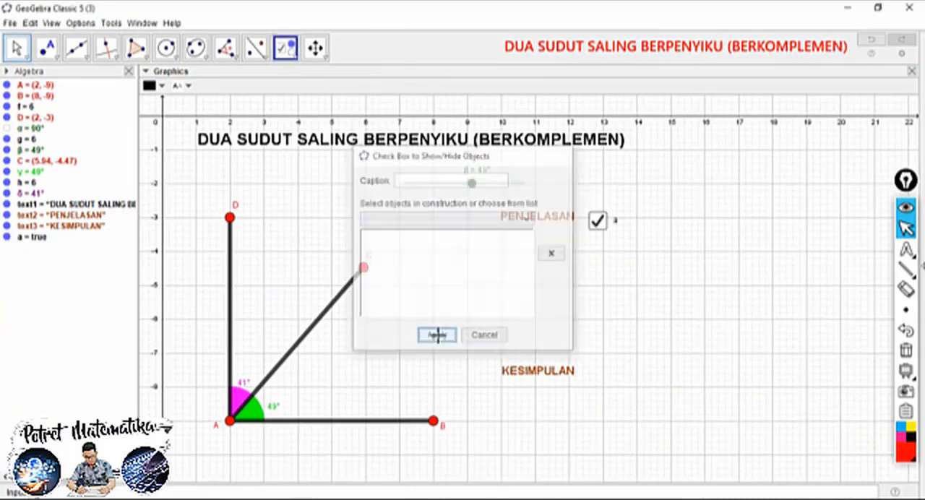
click(584, 367)
click(438, 336)
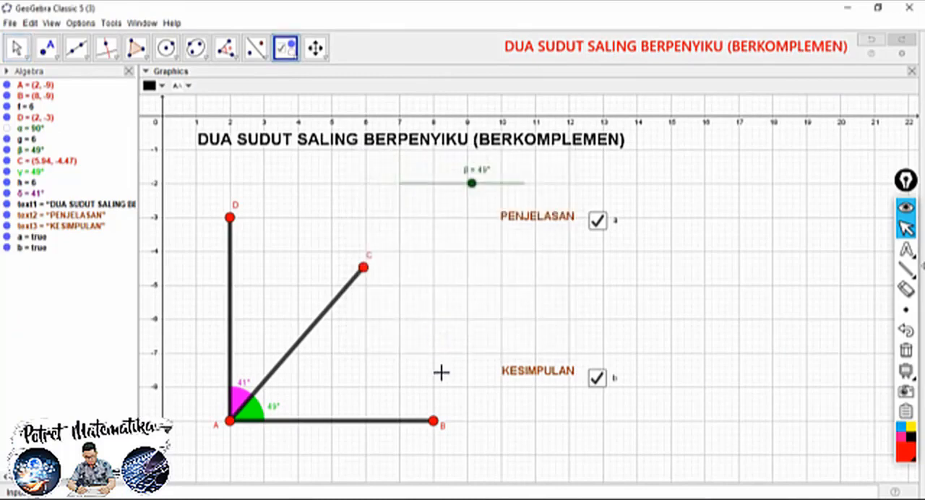
Unfix check box a, align it closely with PENJELASAN, fix it again and hide its label
click(16, 47)
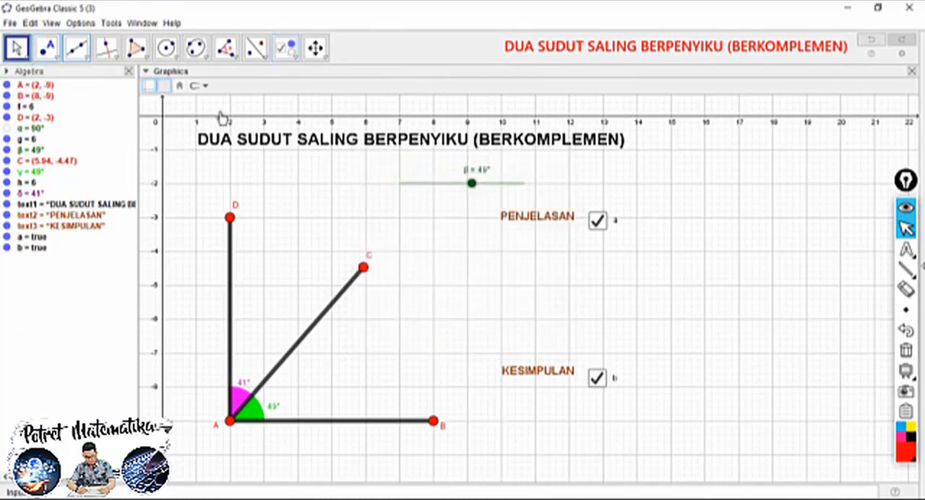
right_click(612, 225)
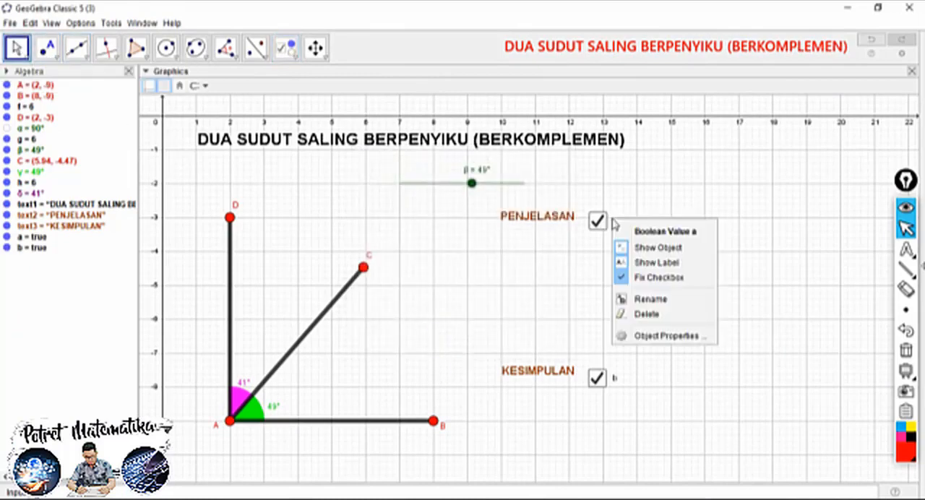
click(642, 277)
click(607, 221)
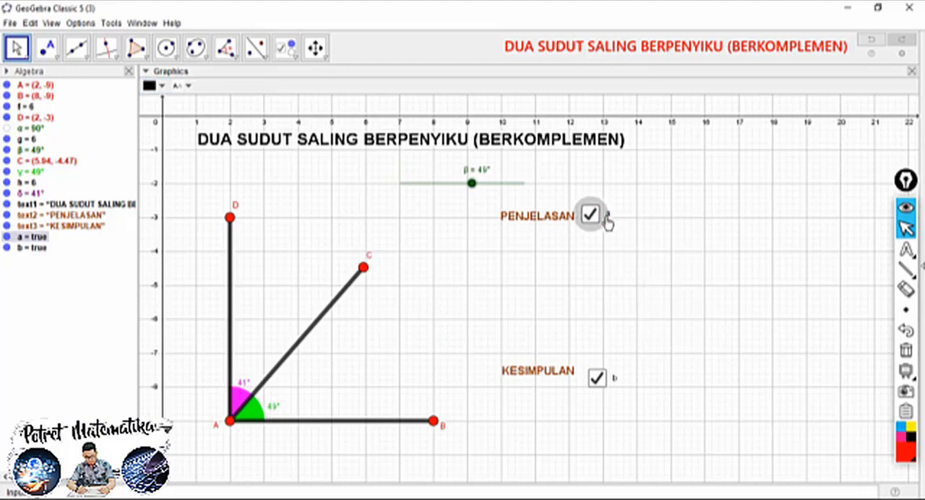
right_click(606, 221)
click(636, 271)
right_click(604, 211)
click(629, 253)
Unfix check box b, align it closely with KESIMPULAN, fix it again and hide its label
right_click(610, 385)
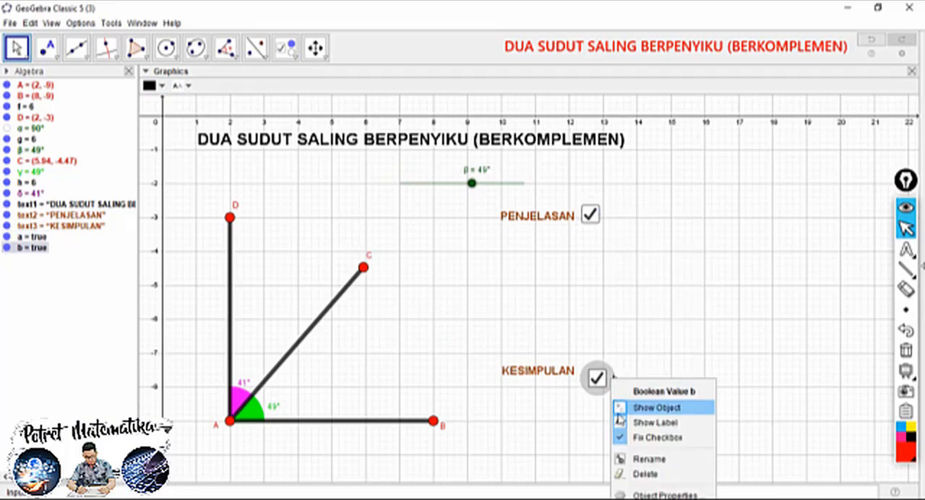
click(640, 437)
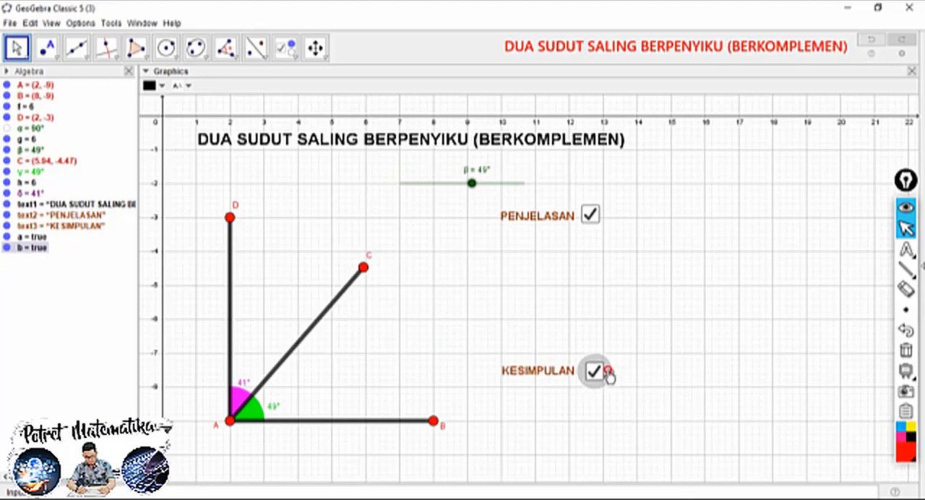
right_click(610, 374)
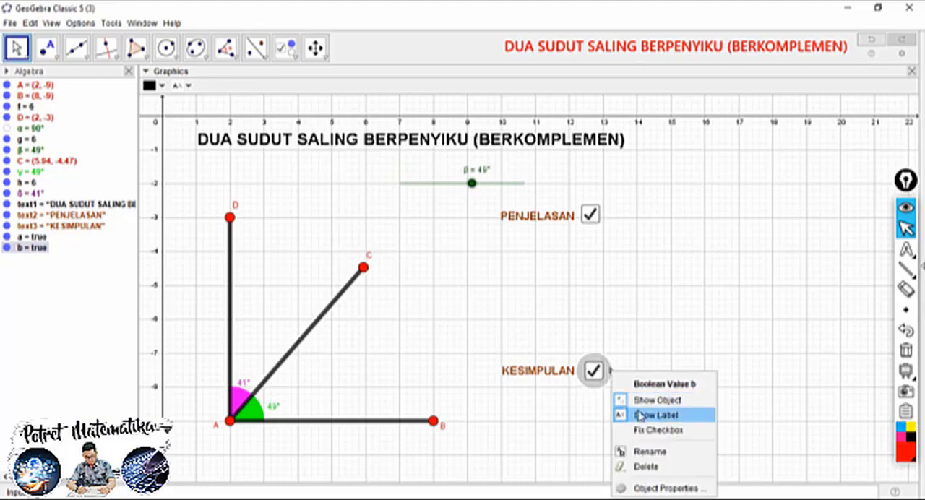
click(654, 430)
right_click(605, 370)
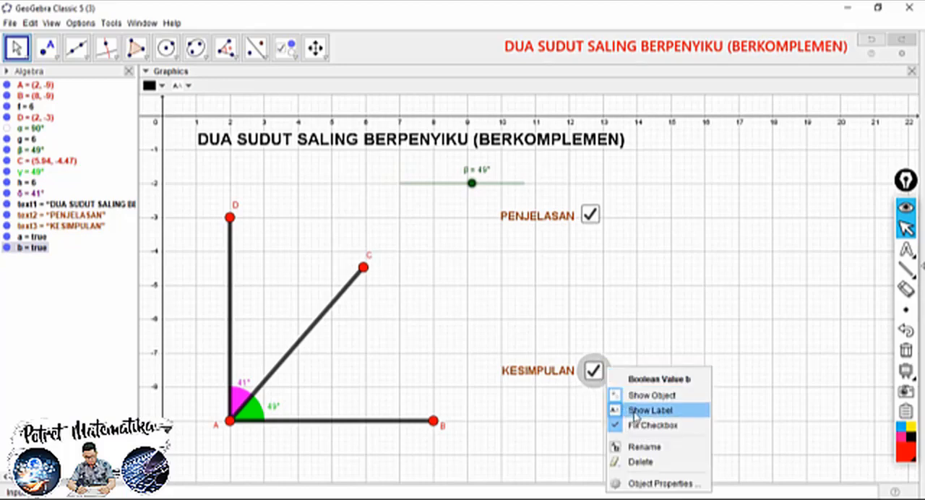
click(633, 411)
click(507, 325)
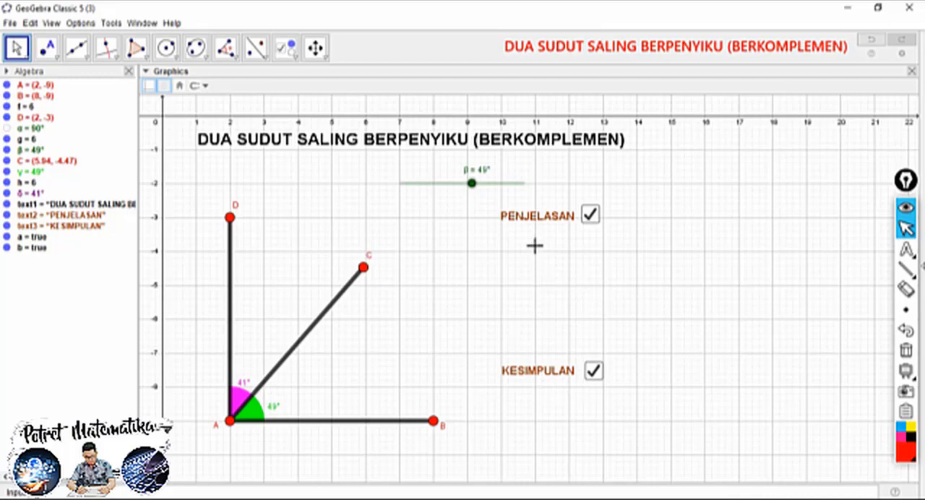
Start a new text just below PENJELASAN and enter "∠BAC +" using the angle symbol
click(297, 57)
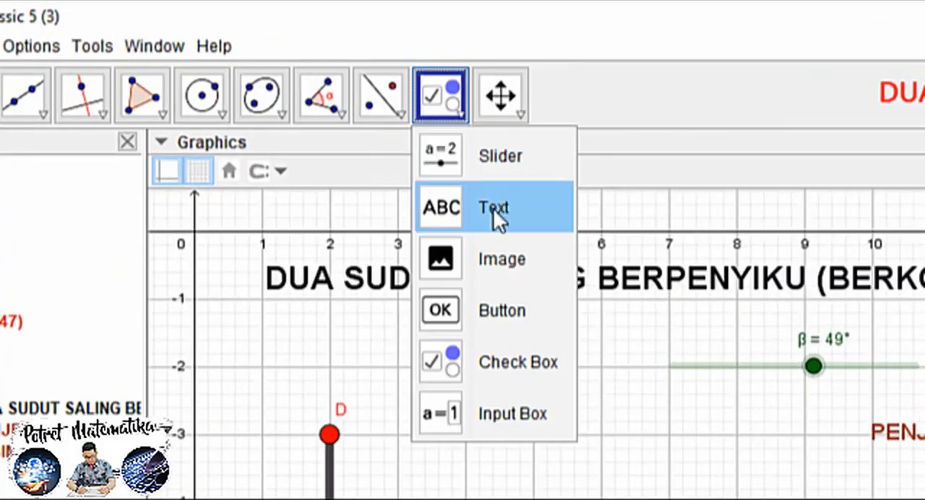
click(309, 107)
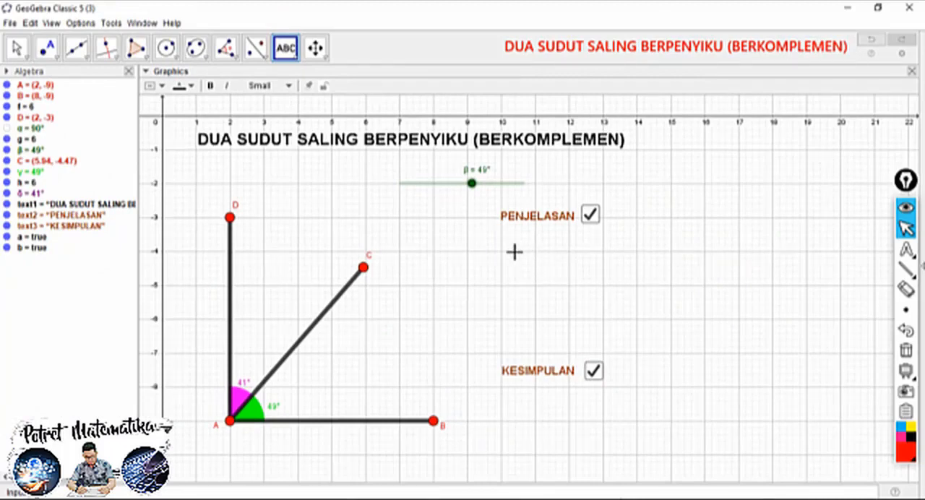
click(508, 249)
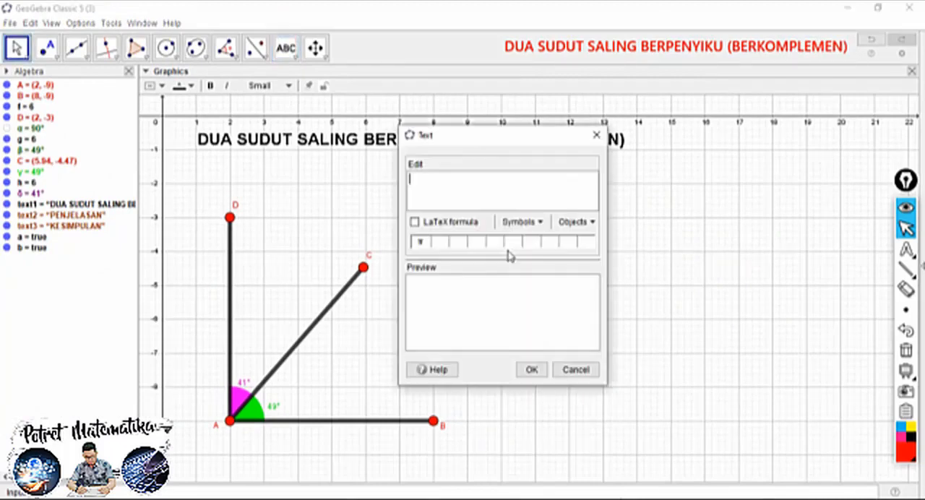
drag(447, 141, 654, 208)
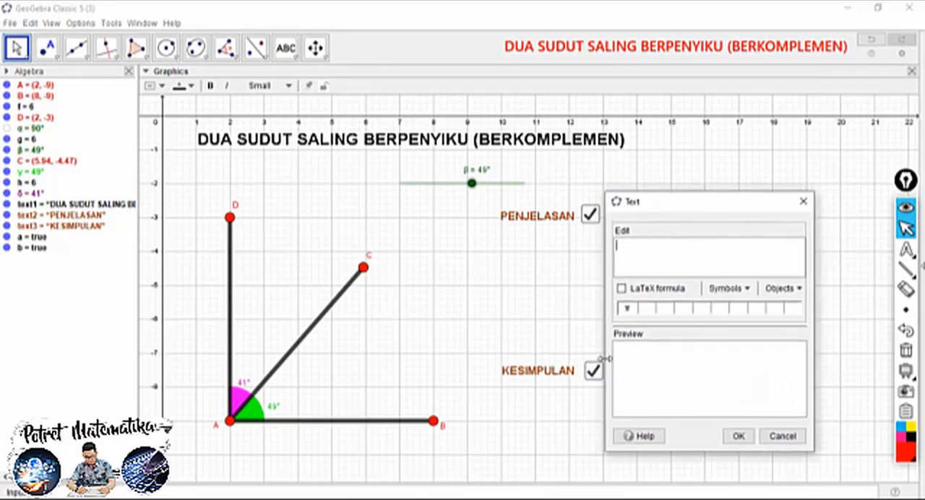
click(726, 288)
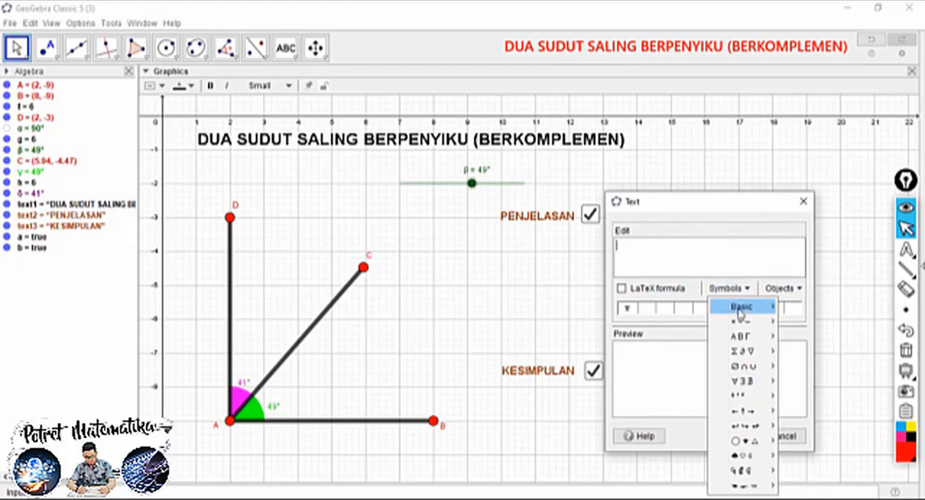
mouse_move(743, 322)
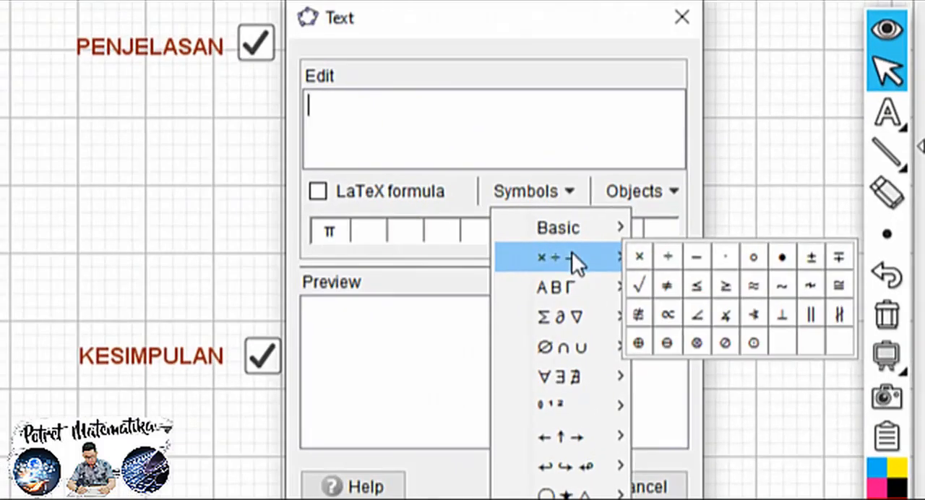
click(697, 314)
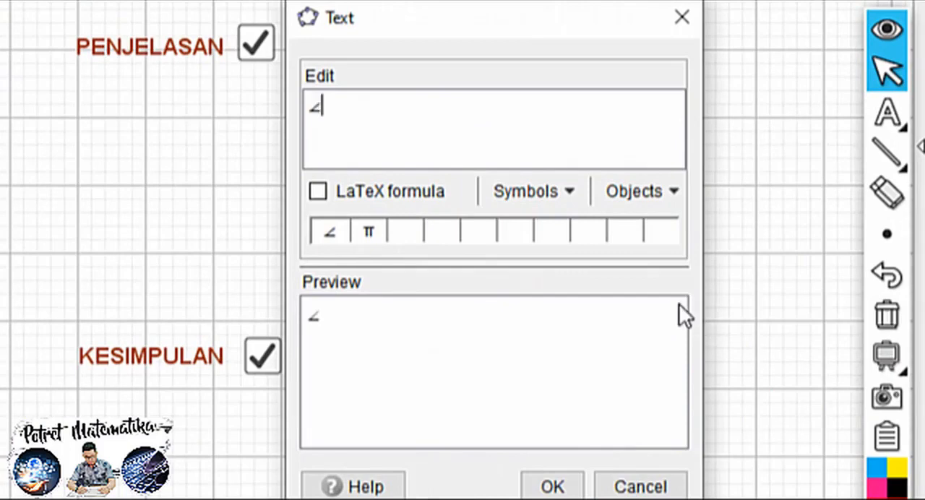
text(BAC +)
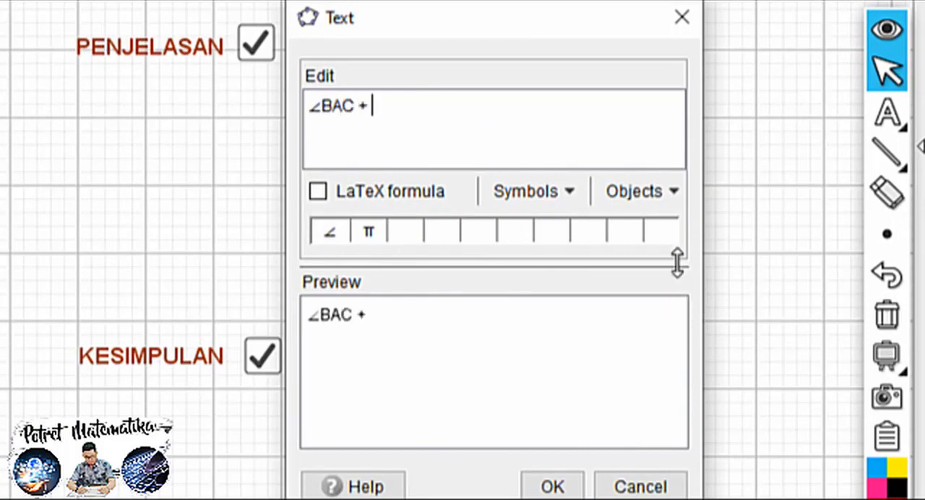
Continue the equation with "∠CAD = ∠BAD", inserting the angle symbol before each angle name
click(547, 189)
mouse_move(567, 260)
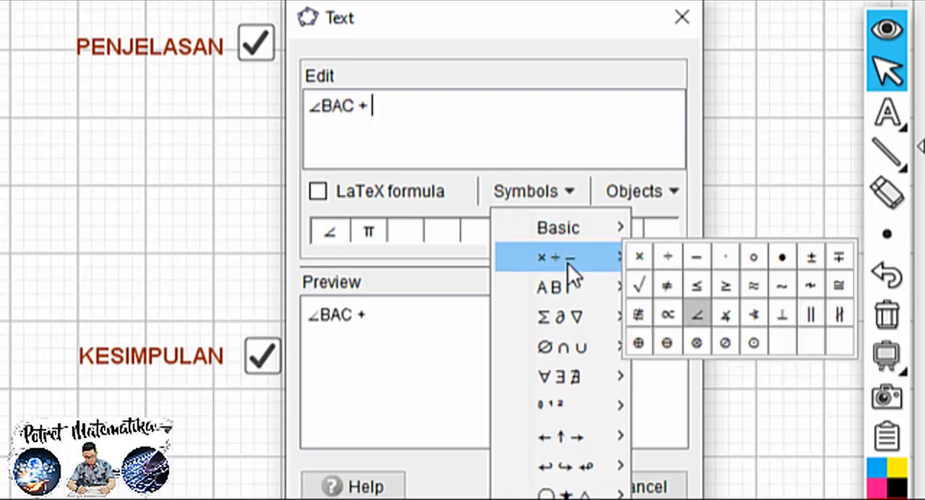
click(697, 315)
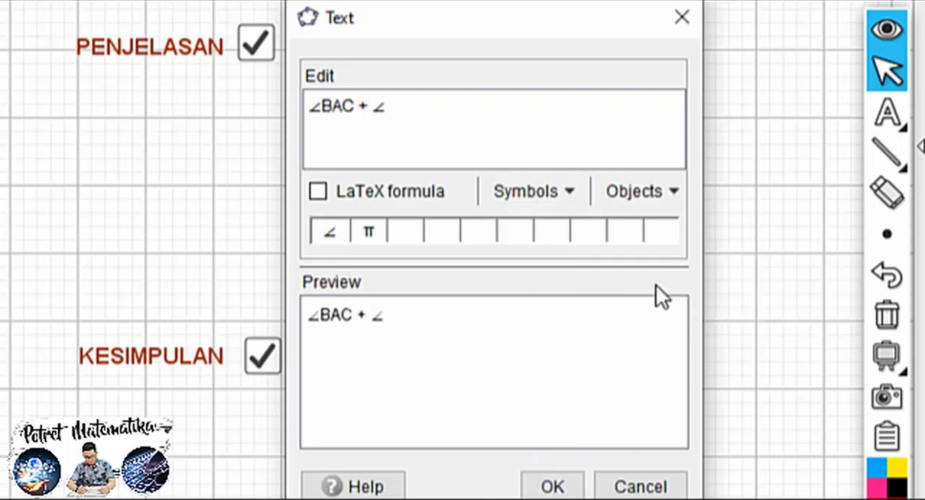
text(CAD =)
click(565, 194)
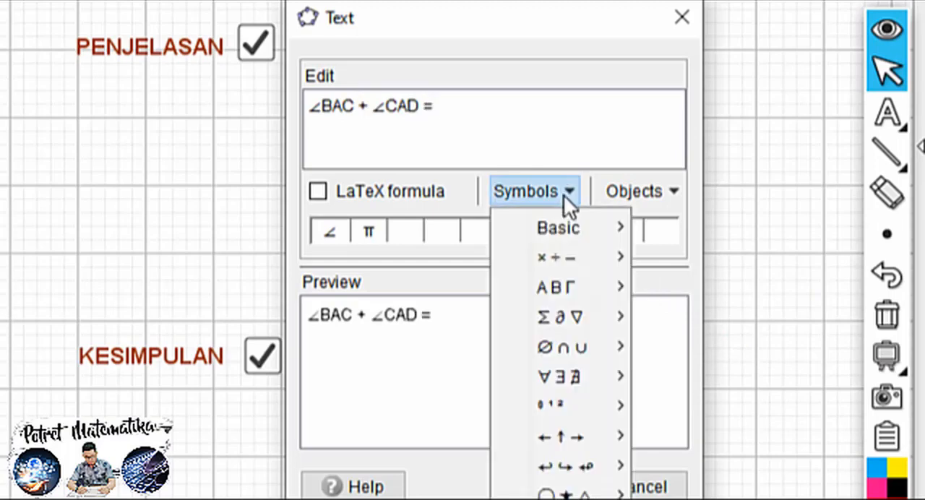
mouse_move(581, 262)
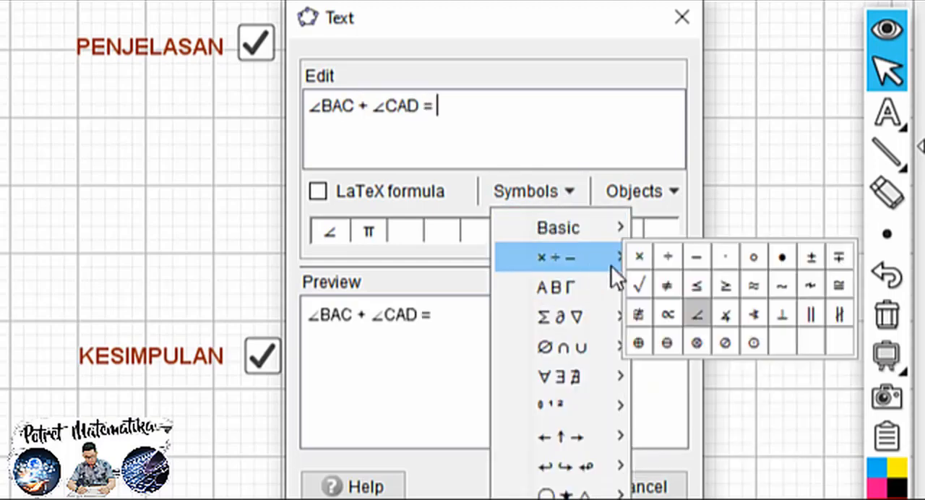
click(695, 315)
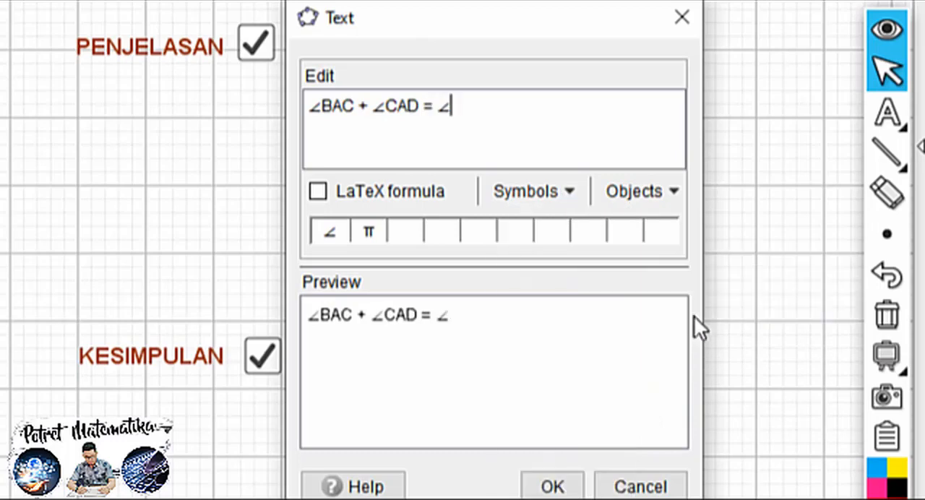
text(BAD)
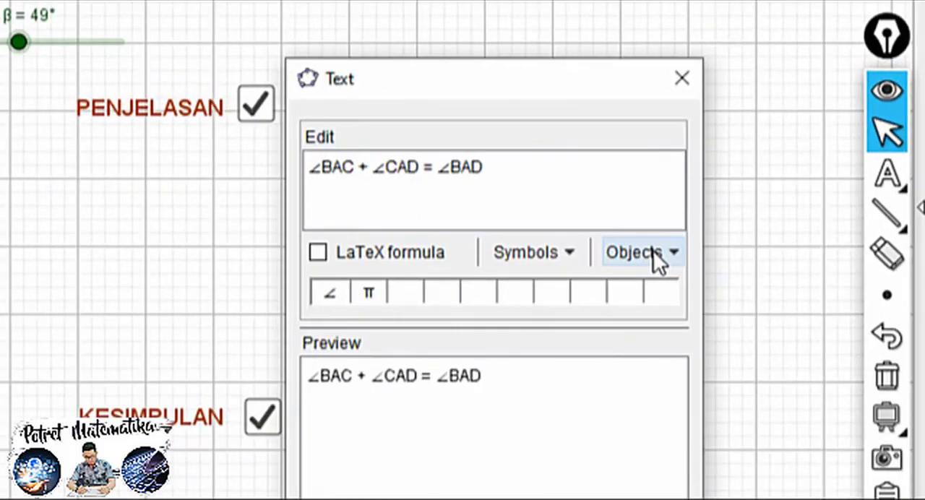
Add a second line reading β + δ = 90° with β and δ as linked objects, and create the text
click(790, 287)
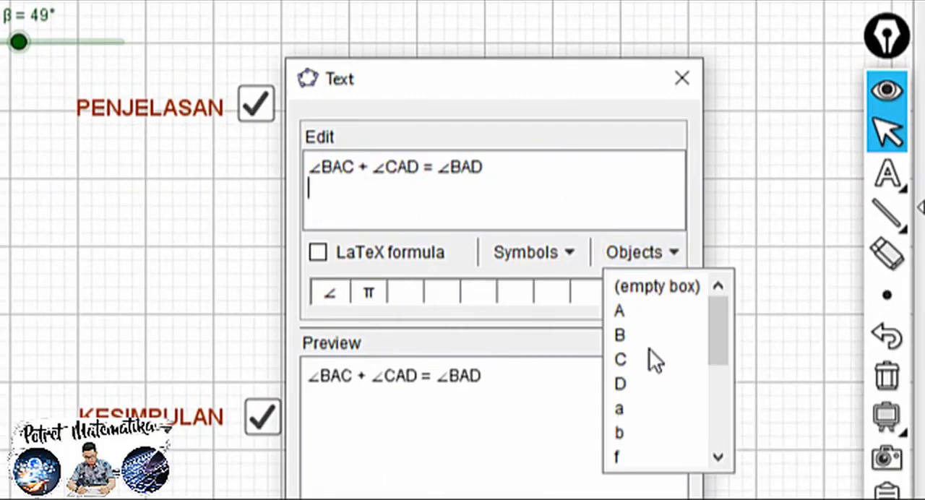
drag(709, 327, 714, 447)
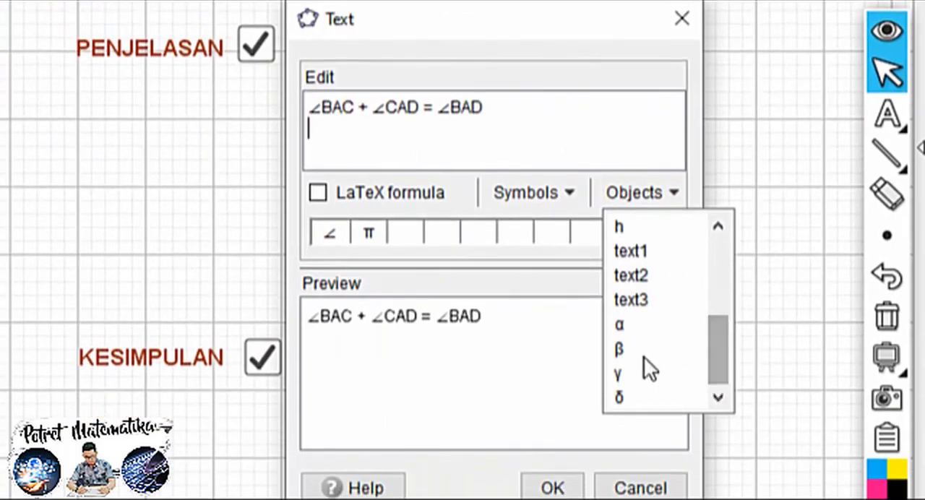
click(620, 351)
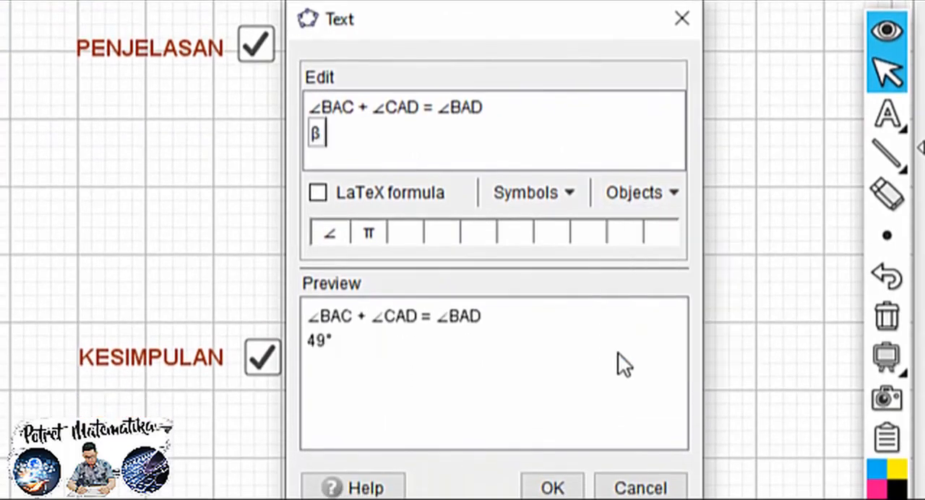
text(+)
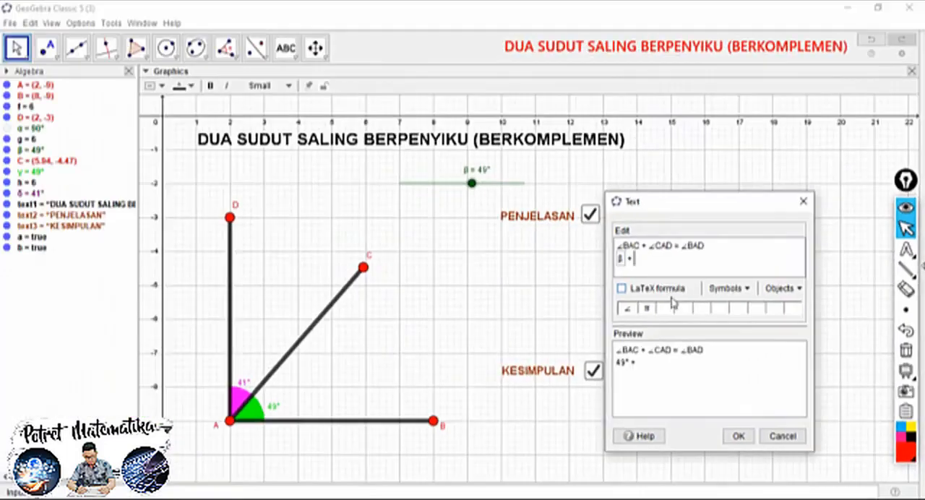
click(243, 386)
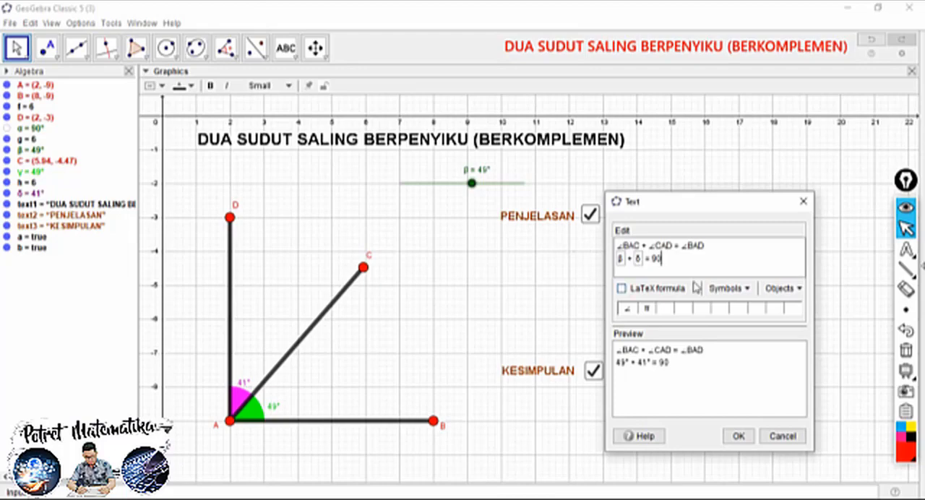
click(728, 289)
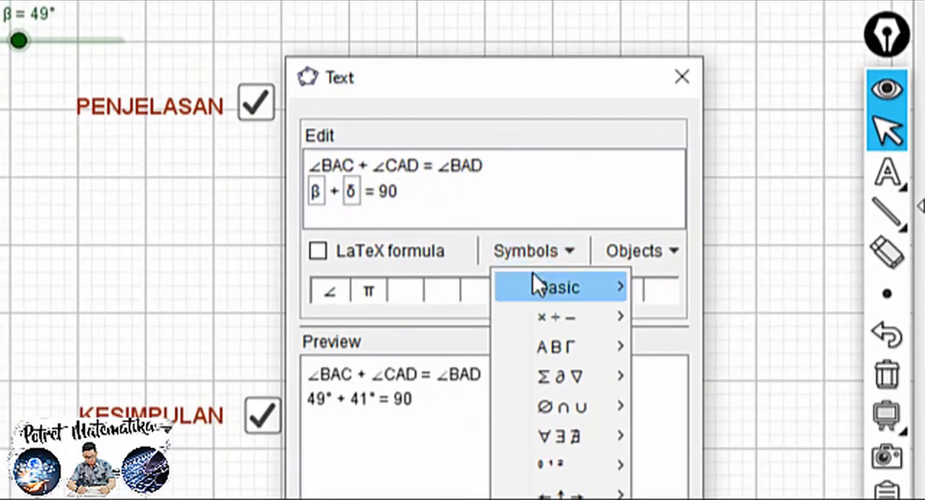
mouse_move(737, 308)
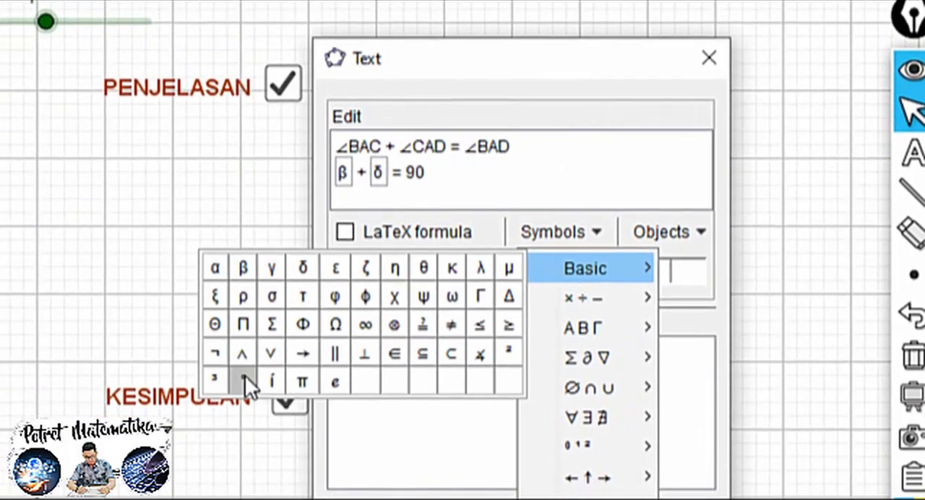
click(216, 395)
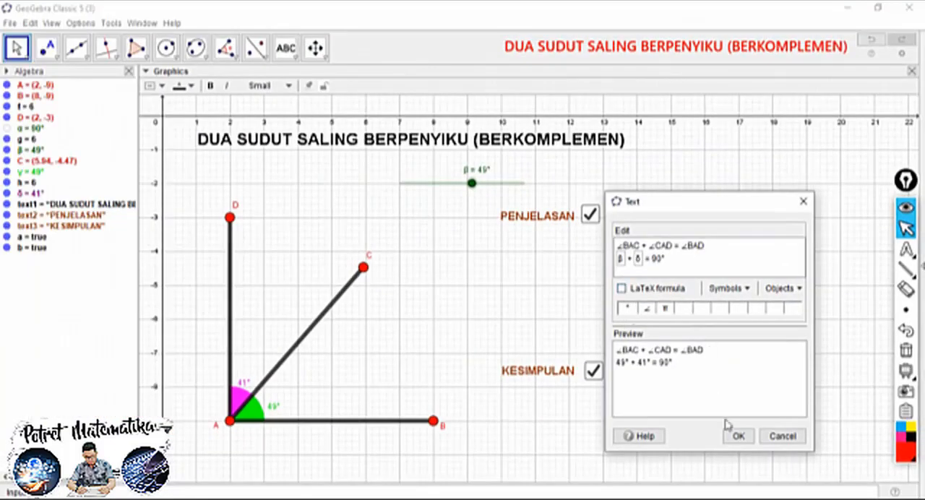
click(735, 437)
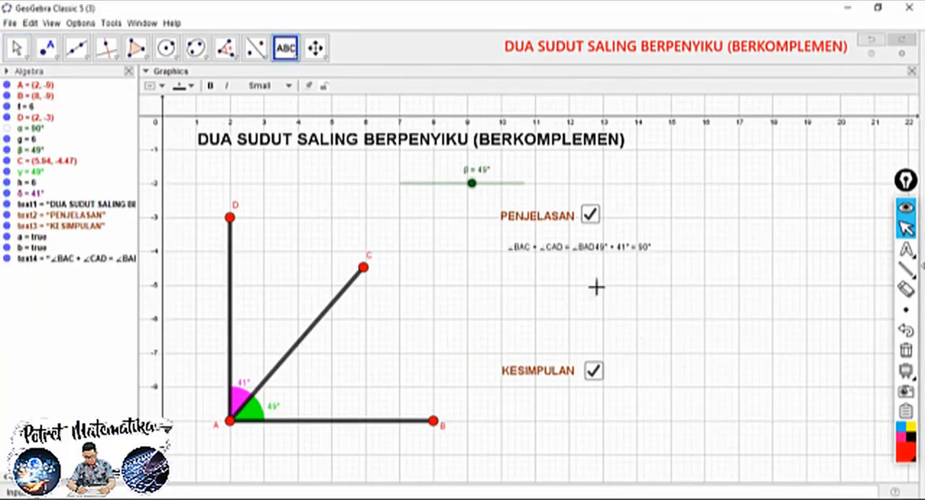
click(562, 250)
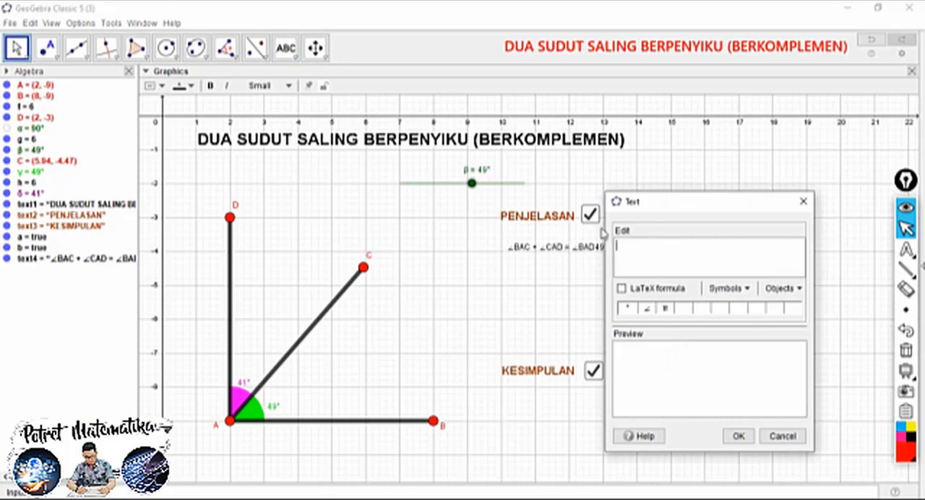
drag(706, 203, 594, 266)
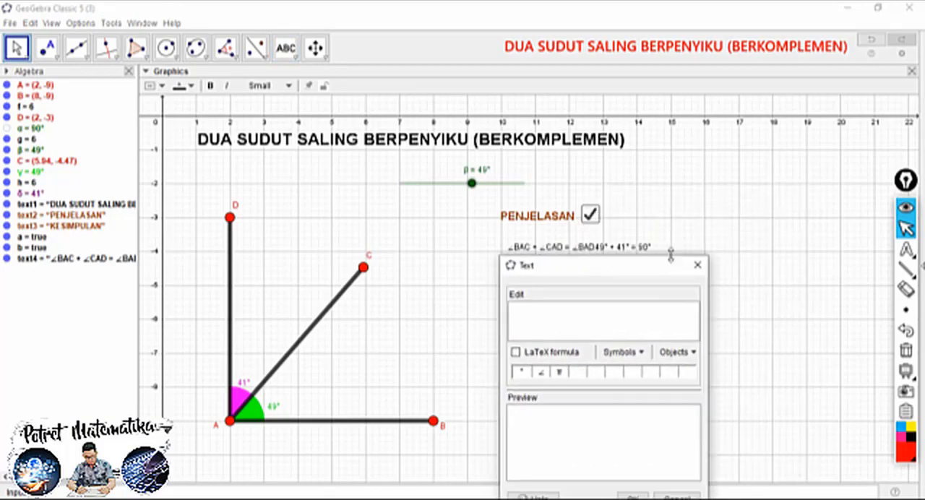
click(698, 267)
Edit the text below PENJELASAN to remove the β + δ = 90° part, leaving only ∠BAC + ∠CAD = ∠BAD
click(17, 46)
click(576, 249)
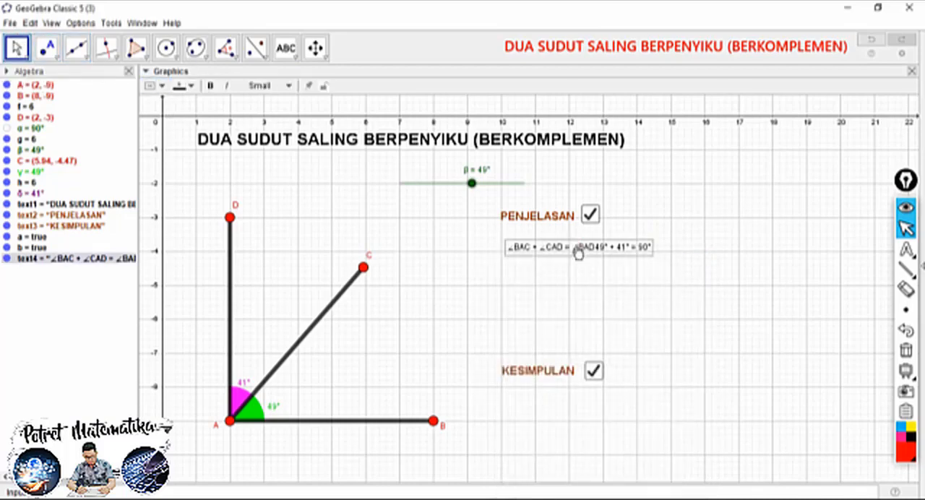
right_click(562, 252)
click(600, 377)
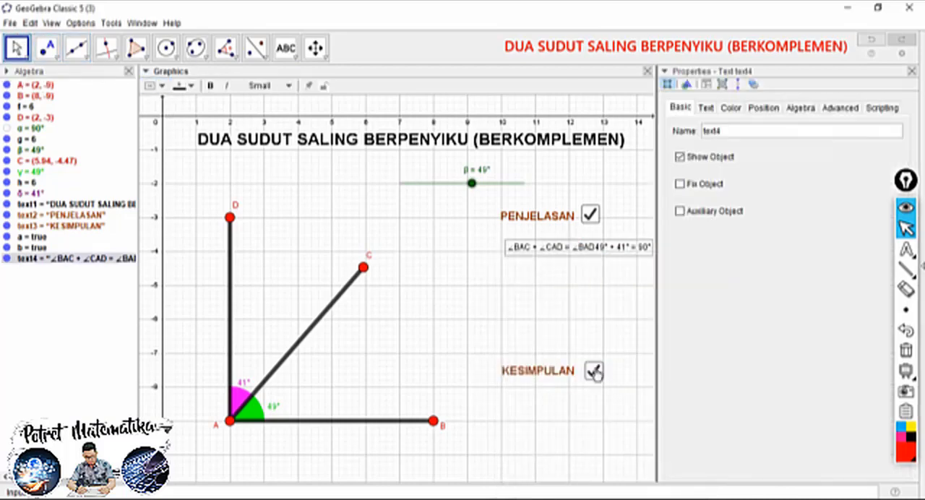
click(706, 108)
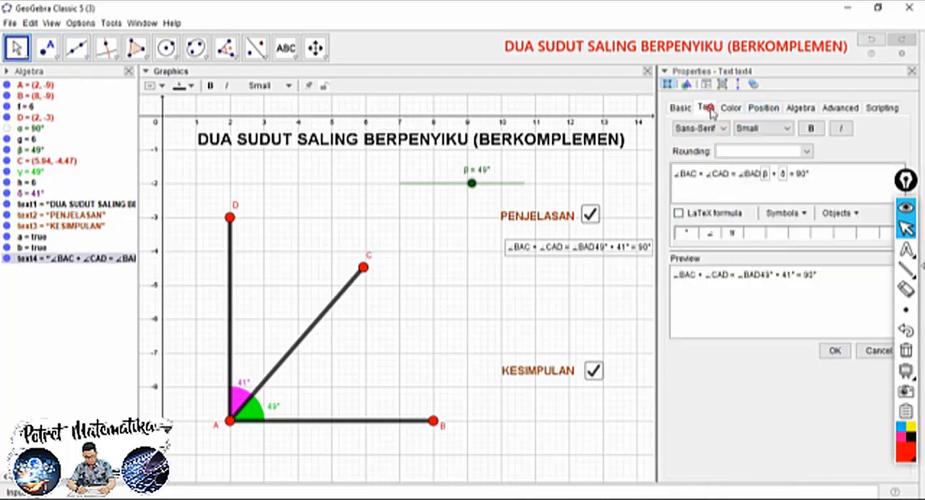
click(738, 173)
drag(756, 174, 767, 175)
click(764, 175)
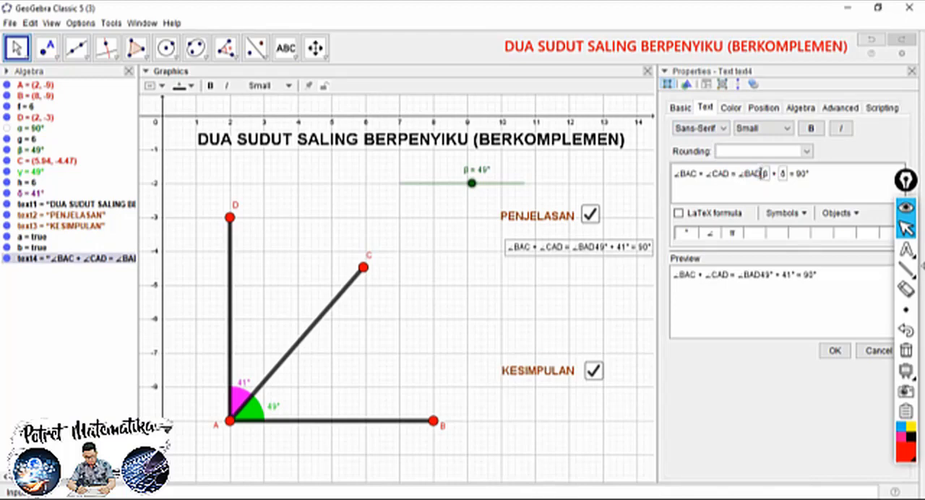
drag(831, 173, 764, 176)
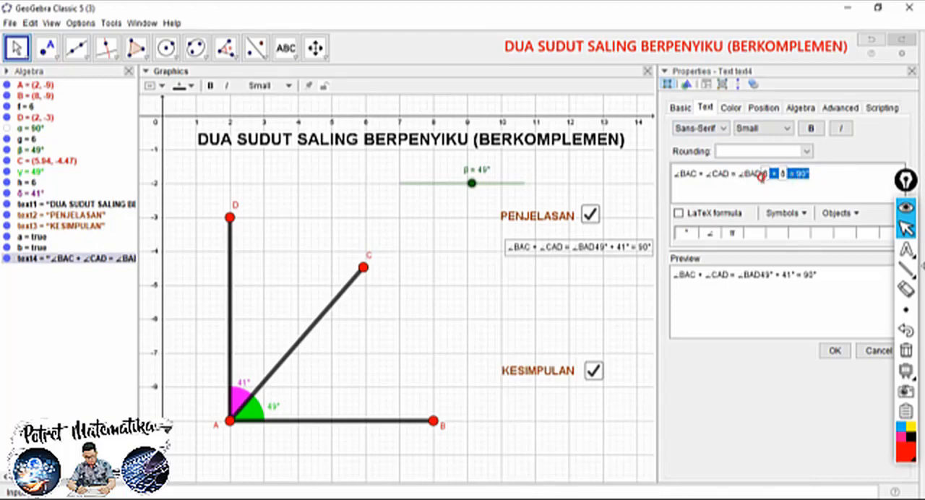
key(Delete)
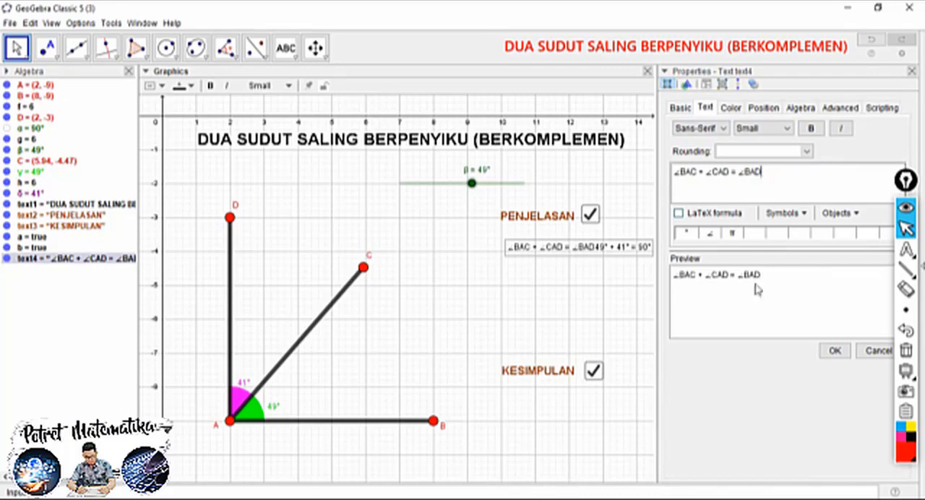
click(835, 352)
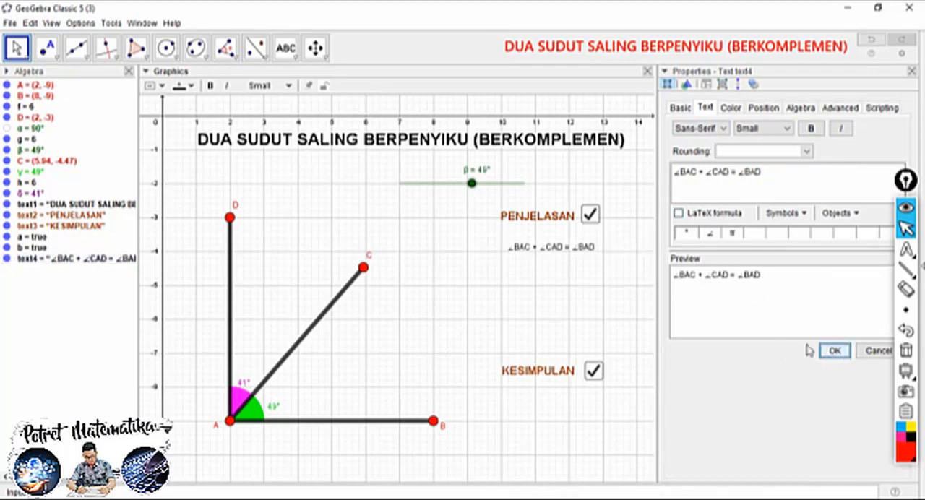
click(910, 73)
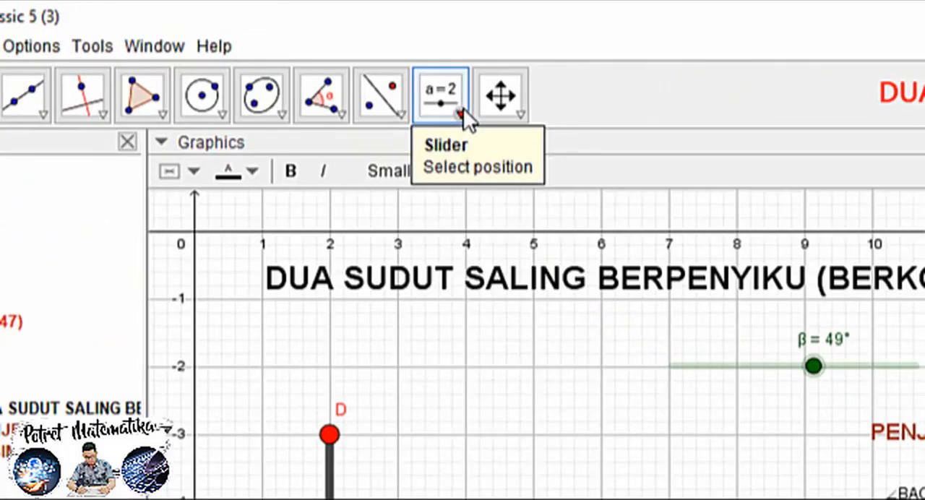
Start a new text just below the ∠BAC + ∠CAD = ∠BAD equation and enter "β +" with β as a linked object
click(298, 58)
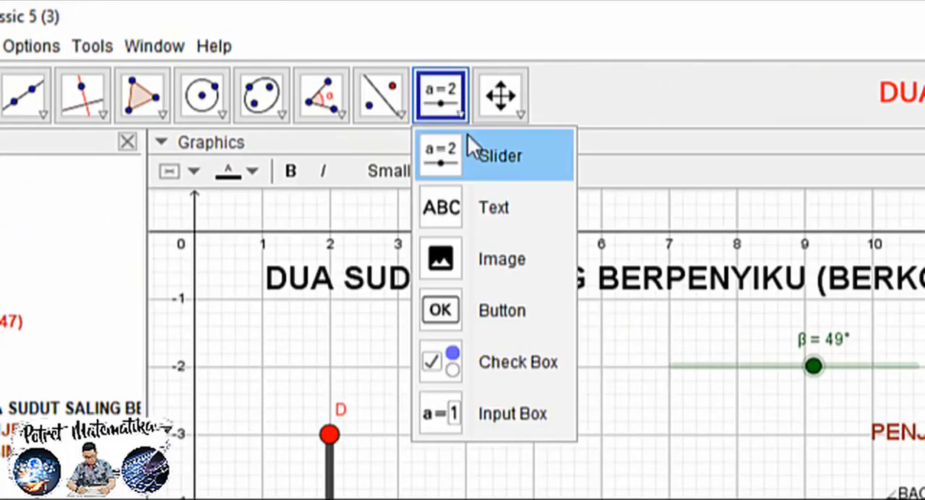
click(312, 107)
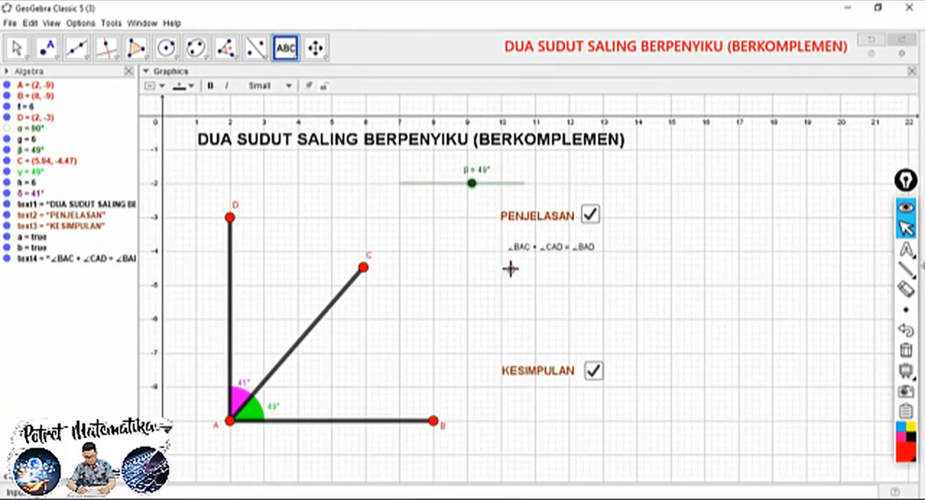
click(507, 263)
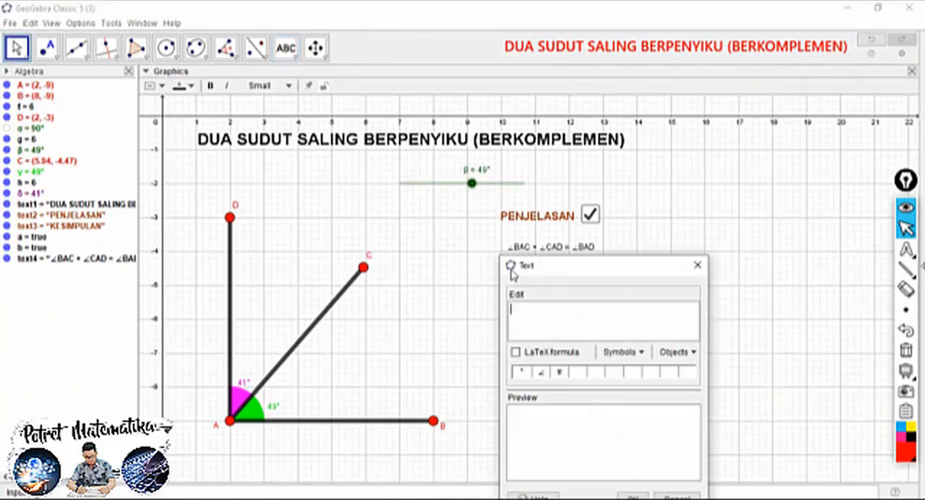
click(677, 352)
drag(716, 395, 716, 433)
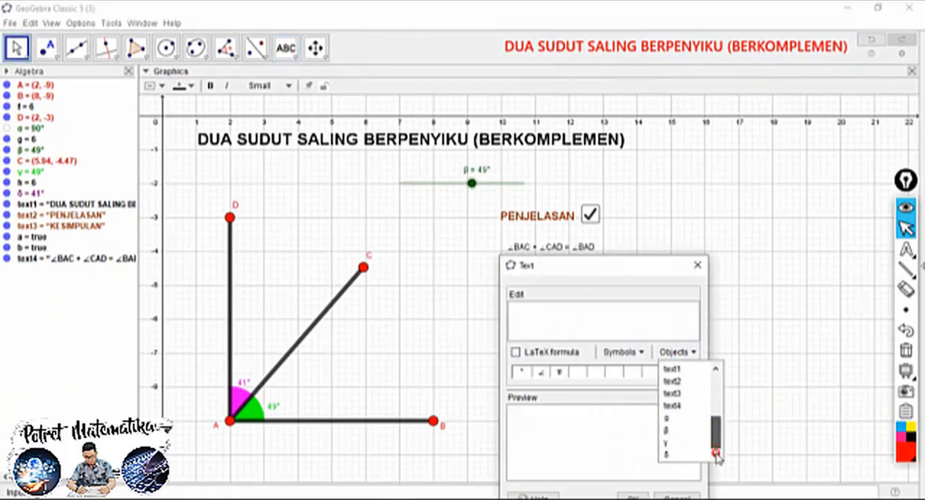
click(666, 431)
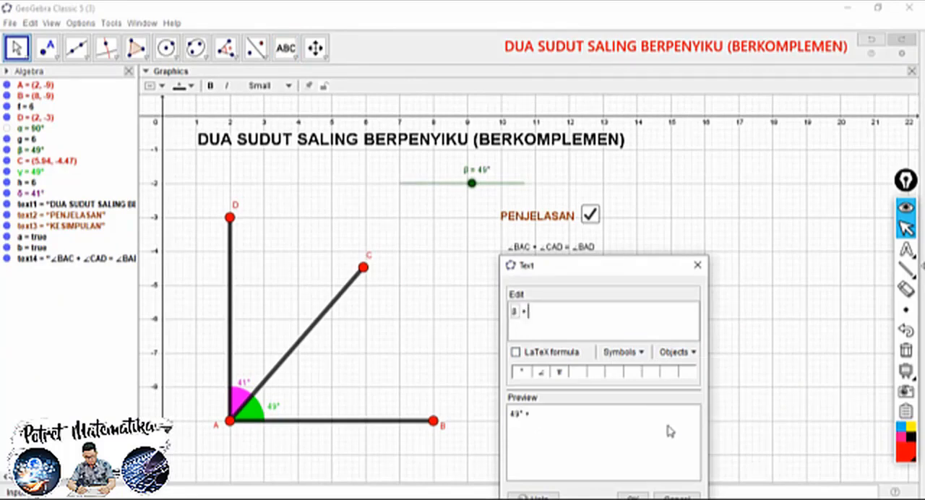
Complete the equation with δ as a linked object followed by "= 90°", and create the text
click(241, 383)
text(= 90)
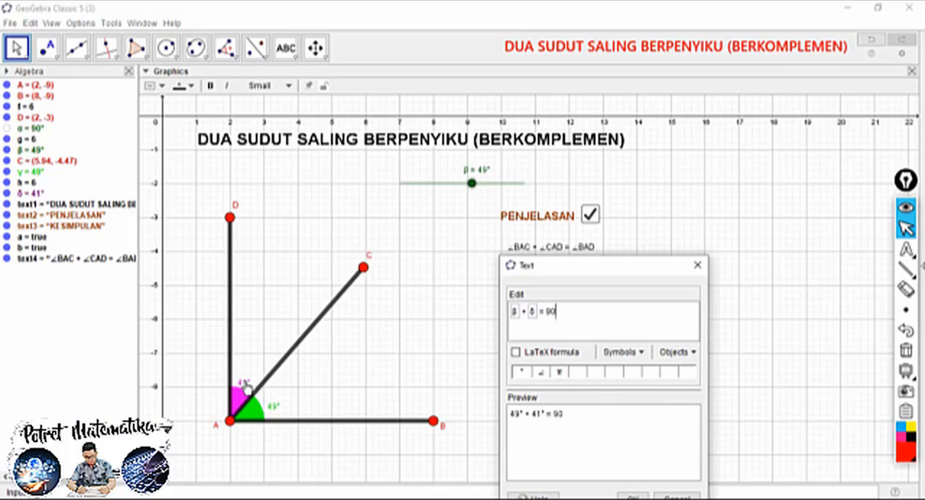
click(623, 352)
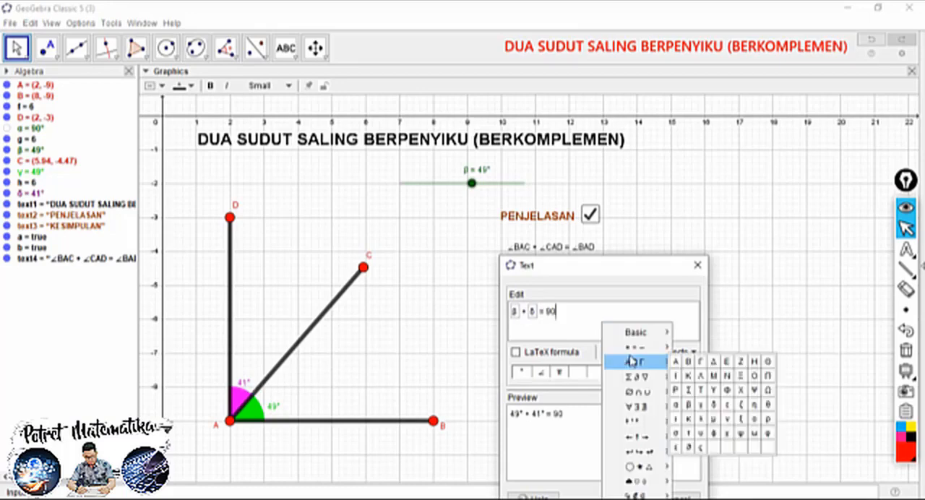
click(564, 395)
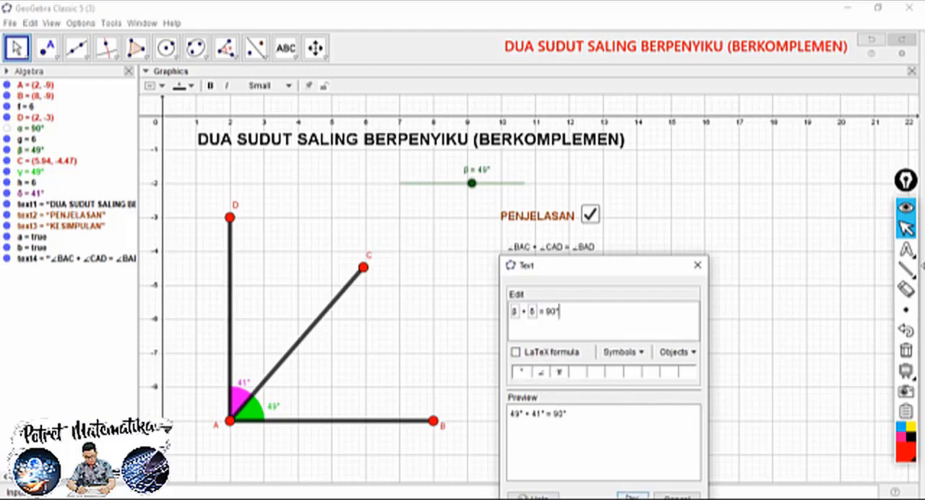
click(632, 496)
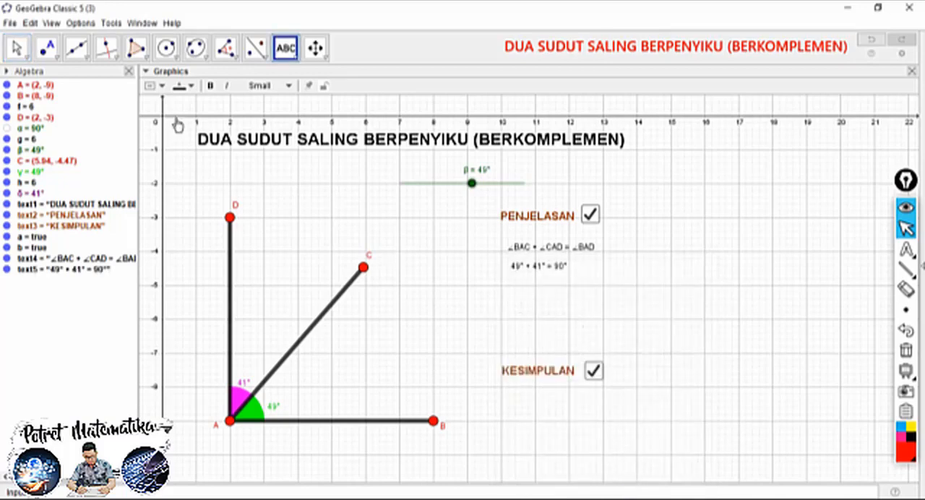
click(145, 72)
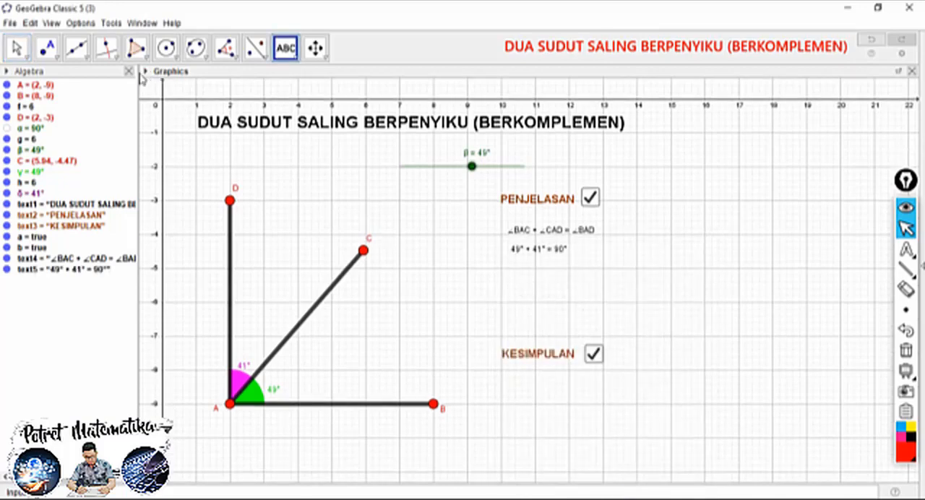
click(542, 236)
key(Escape)
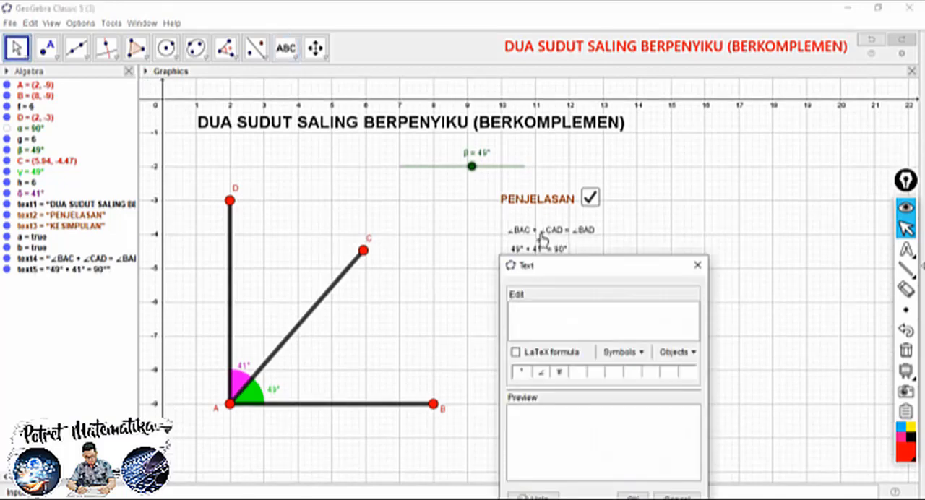
click(695, 266)
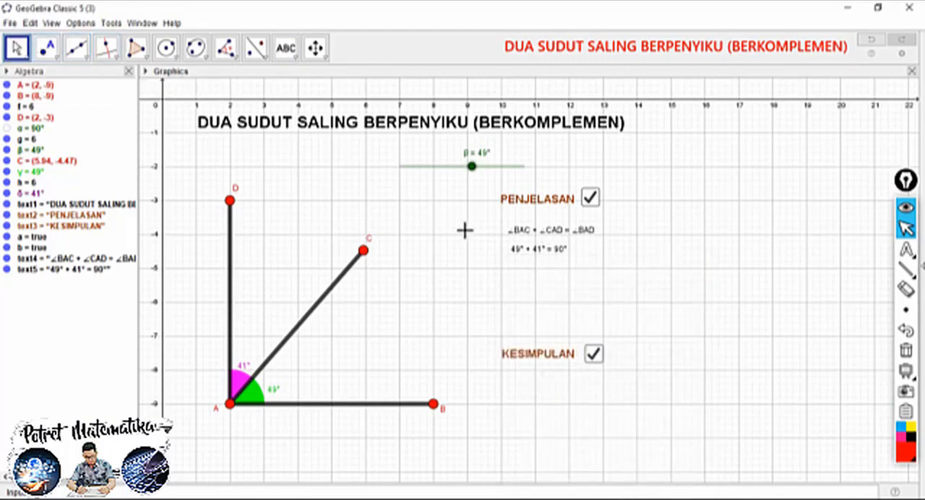
Move both equation texts slightly to the right beneath PENJELASAN, with a wider gap between them
drag(525, 242, 572, 261)
click(524, 250)
click(556, 226)
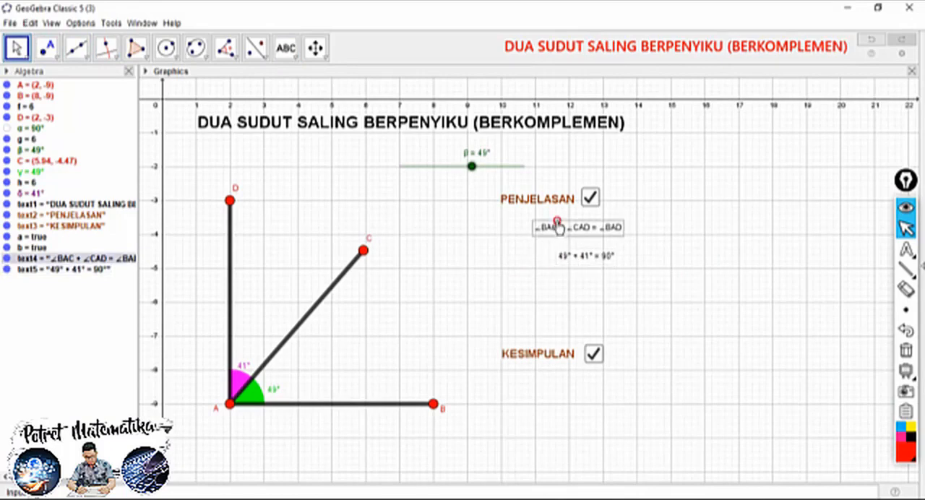
Format the ∠BAC + ∠CAD = ∠BAD text as Medium size, bold and dark green
click(147, 72)
click(261, 85)
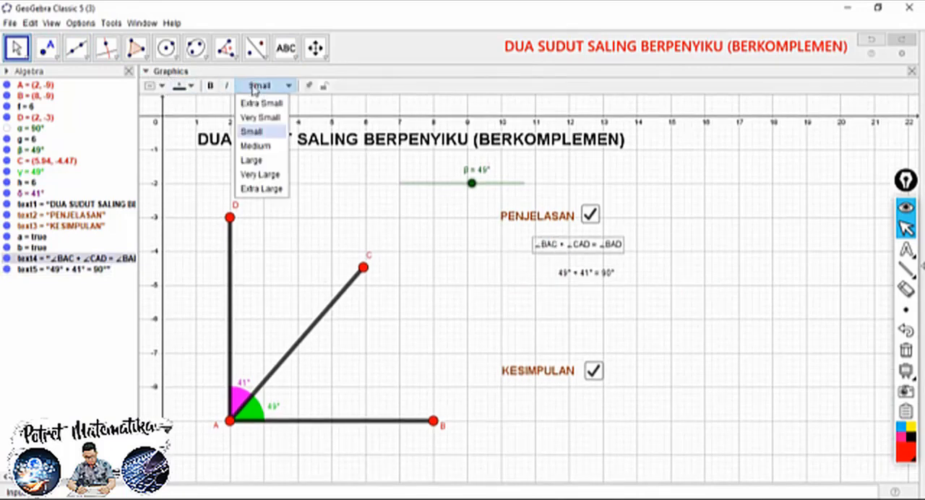
click(266, 147)
click(211, 85)
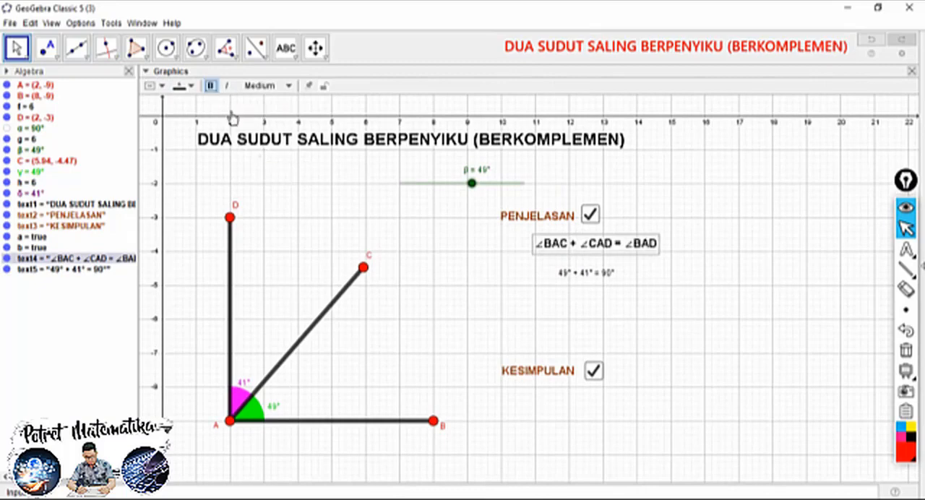
click(192, 87)
click(193, 112)
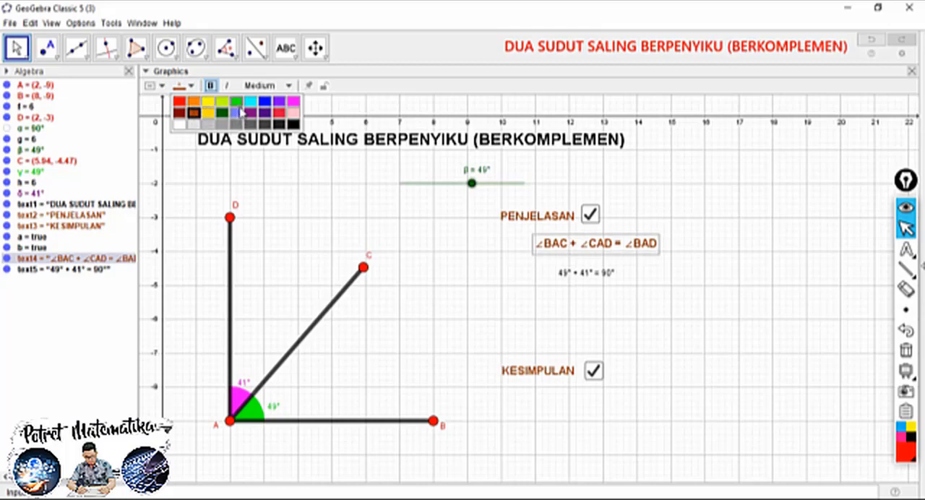
click(221, 113)
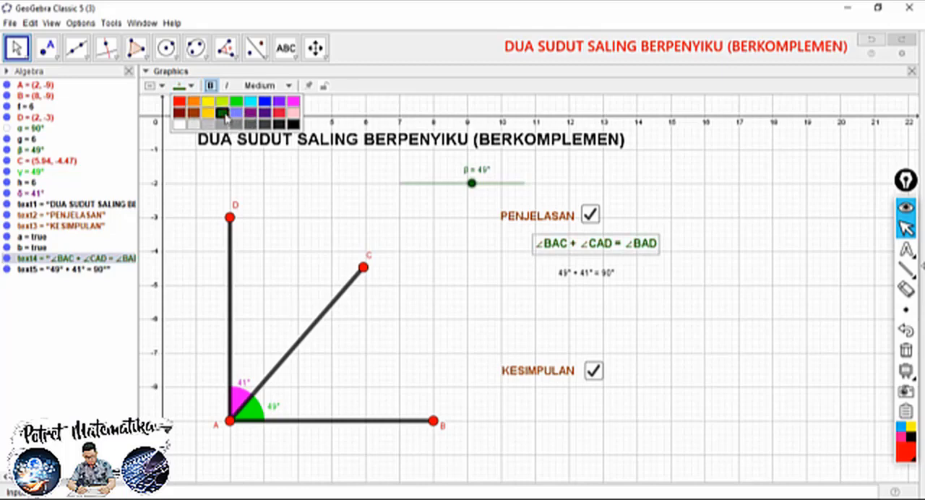
Format the β + δ = 90° text as Medium, bold and dark green, and centre it under the first equation
click(601, 278)
click(257, 86)
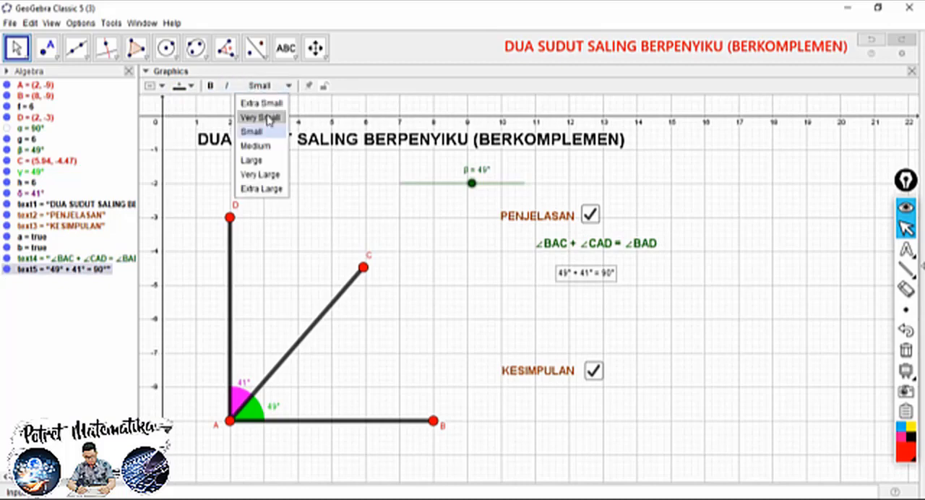
click(262, 146)
click(210, 86)
click(190, 86)
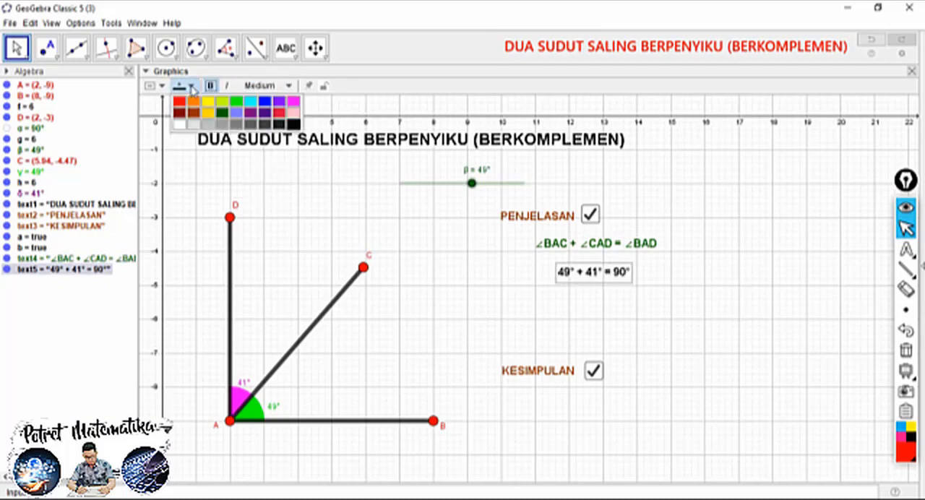
click(221, 113)
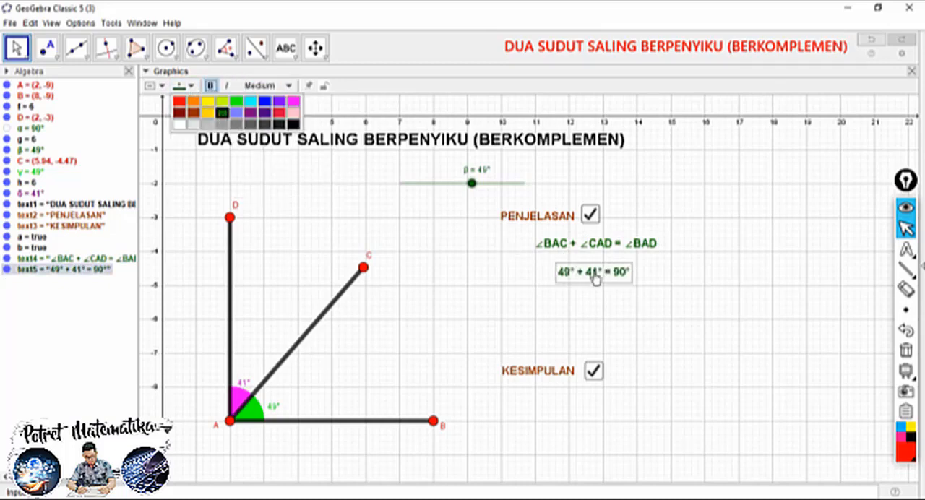
drag(610, 279, 621, 278)
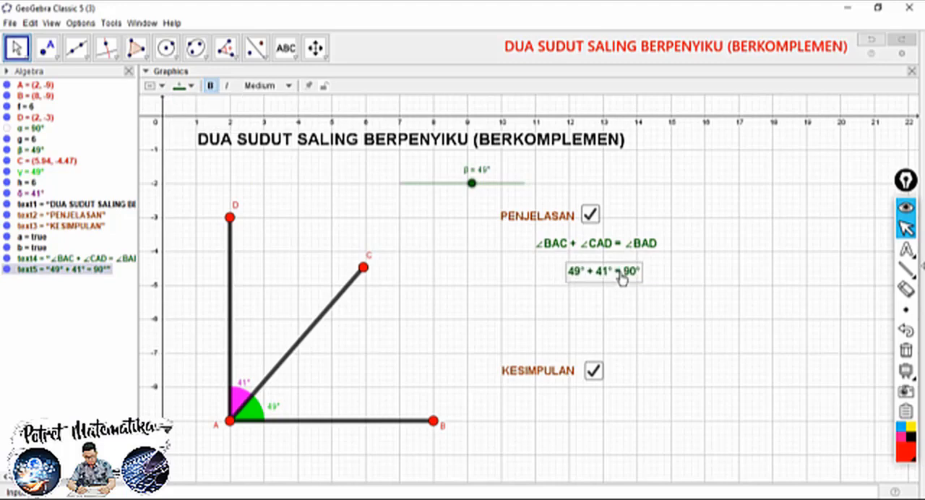
Fix the ∠BAC + ∠CAD = ∠BAD text in place and give it an absolute position on screen
right_click(594, 246)
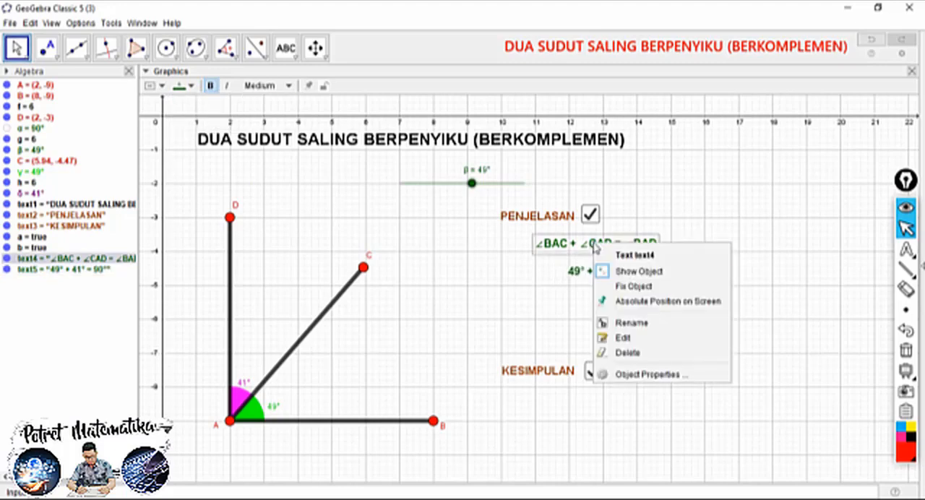
click(630, 286)
right_click(611, 253)
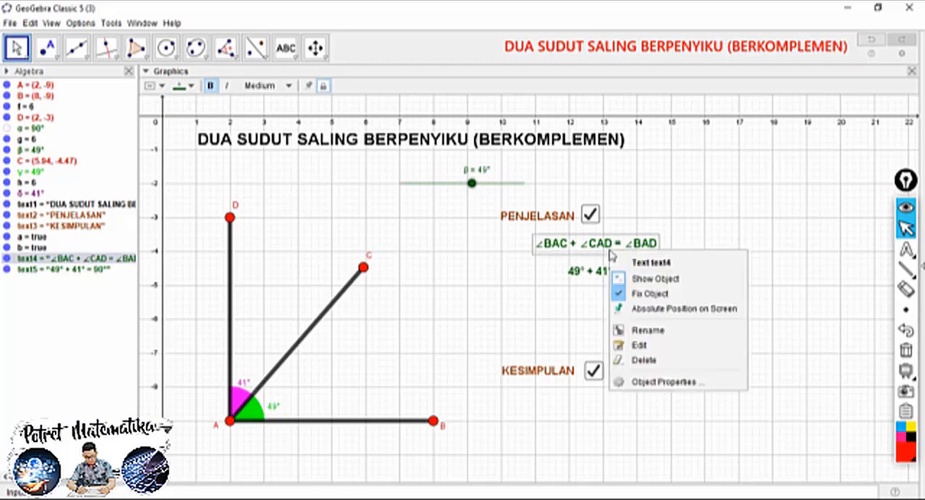
click(636, 309)
Fix the β + δ = 90° text in place and give it an absolute position on screen
click(607, 272)
right_click(595, 275)
click(619, 312)
right_click(616, 273)
click(638, 330)
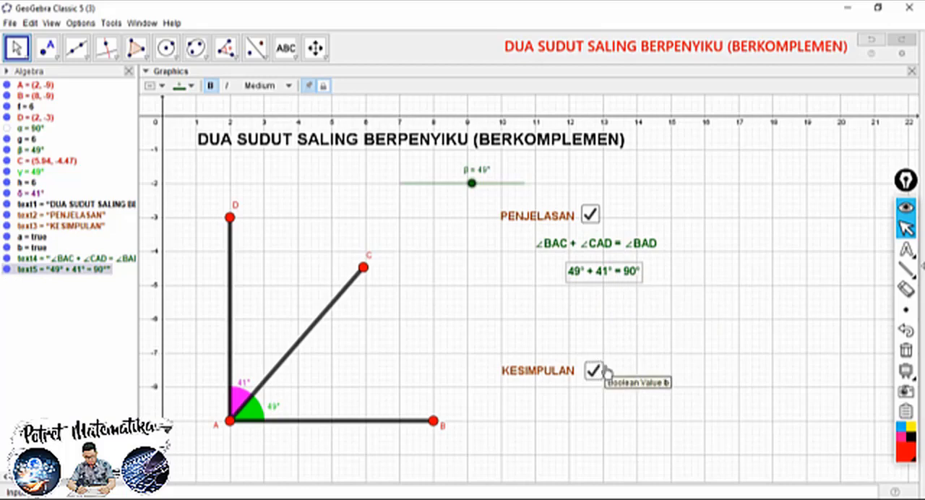
click(601, 307)
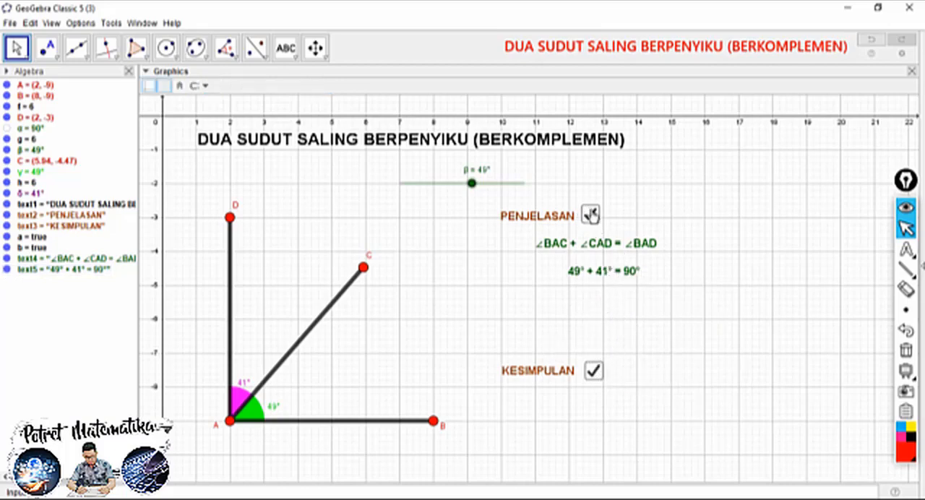
Set the condition to show the ∠BAC + ∠CAD = ∠BAD text to a==true
click(607, 249)
right_click(604, 246)
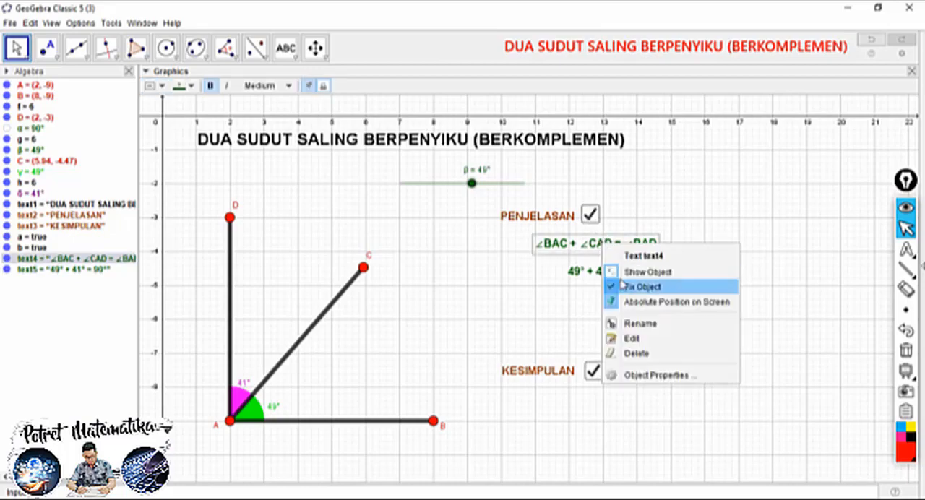
click(643, 375)
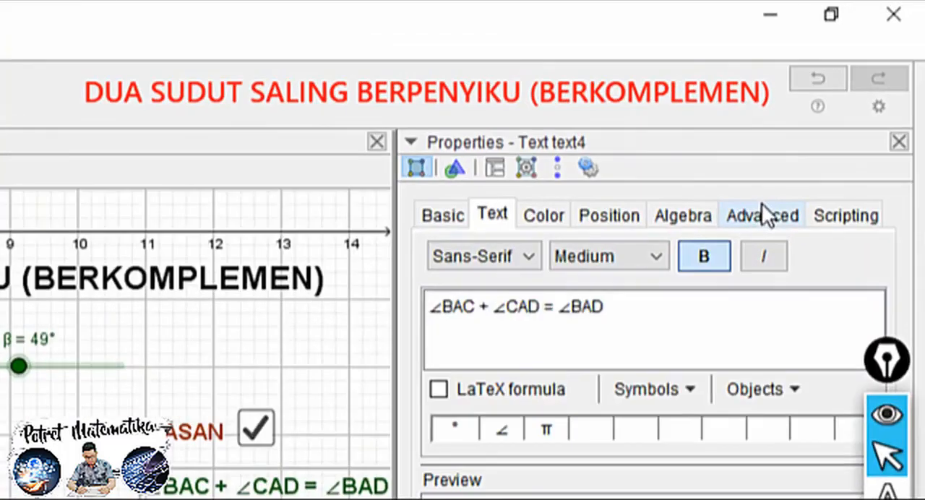
click(844, 110)
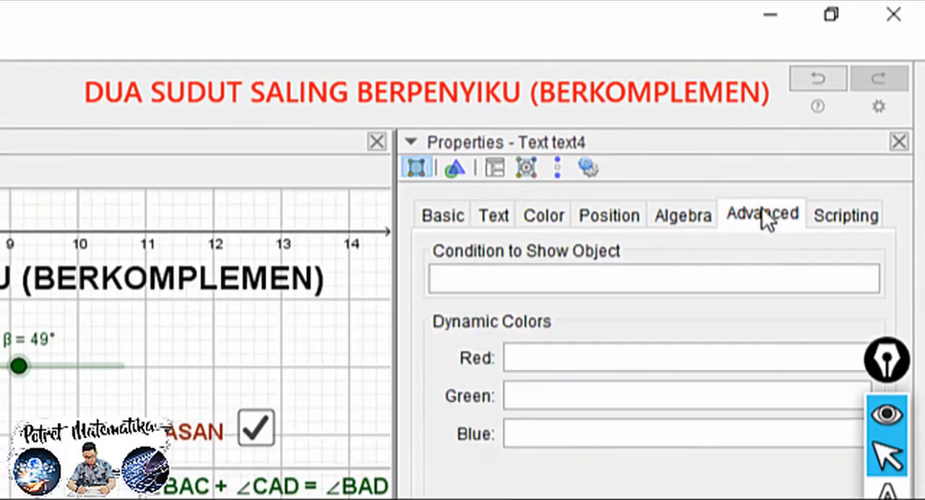
click(491, 283)
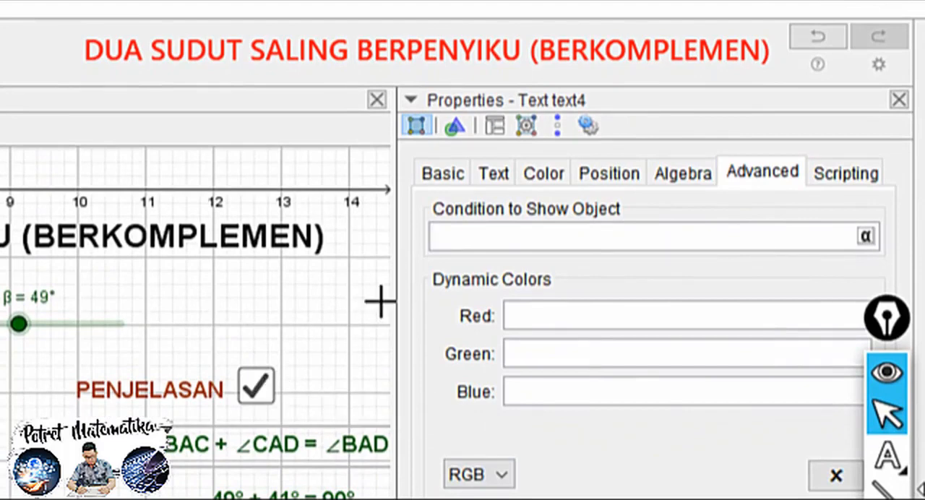
text(a==true)
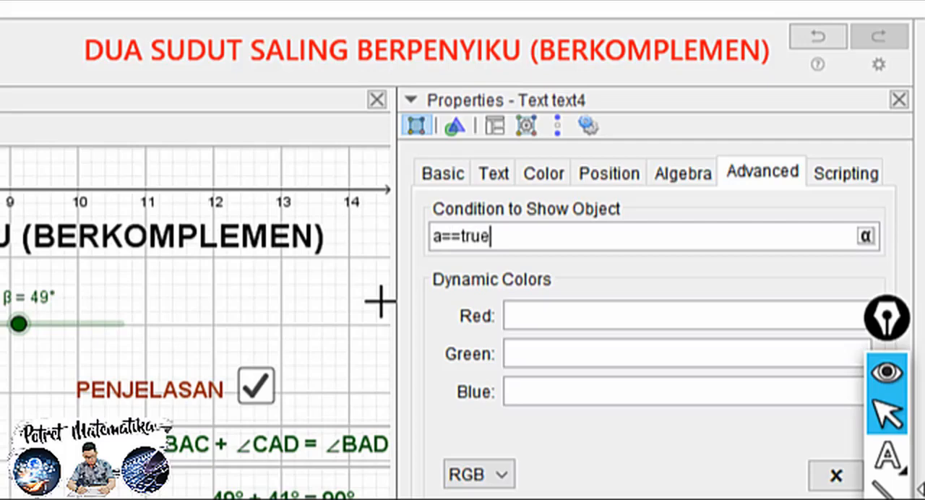
key(Return)
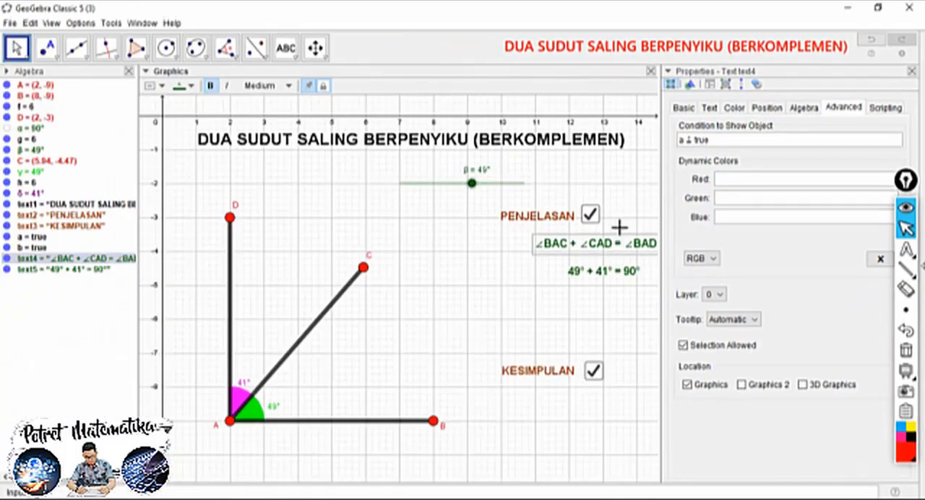
Set the condition to show the β + δ = 90° text to a==true and close the object properties
click(285, 498)
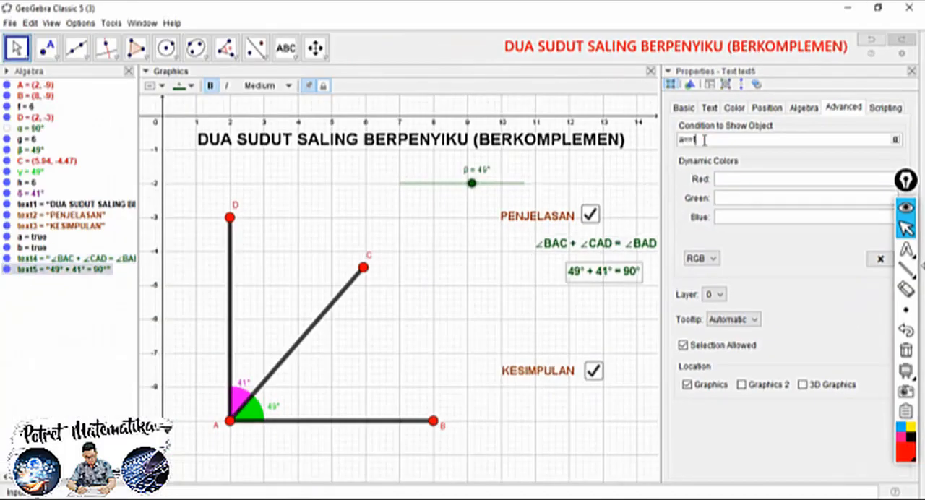
key(Return)
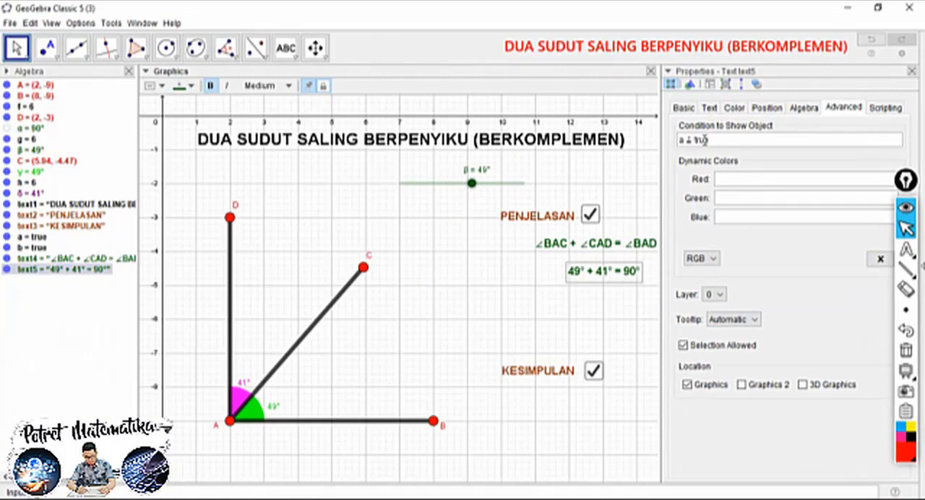
click(911, 73)
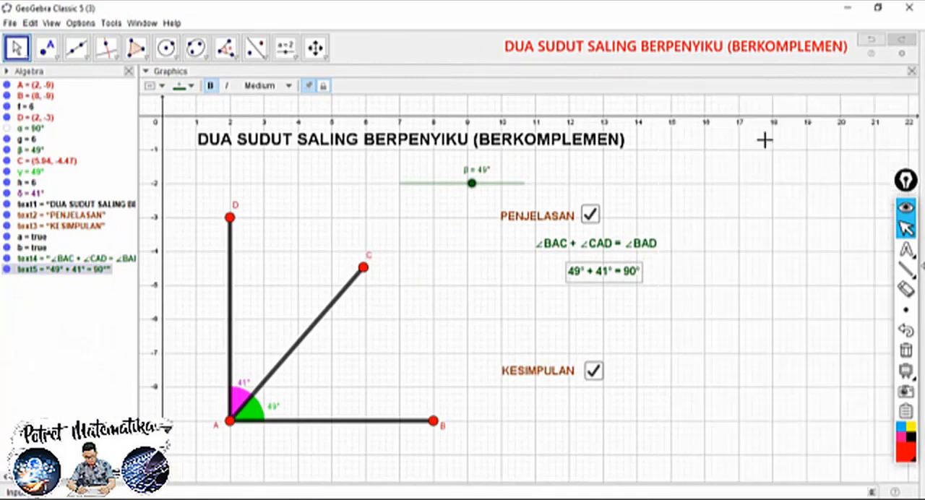
Test the PENJELASAN check box by toggling its two equations off and on
click(590, 216)
click(590, 214)
click(591, 214)
click(591, 215)
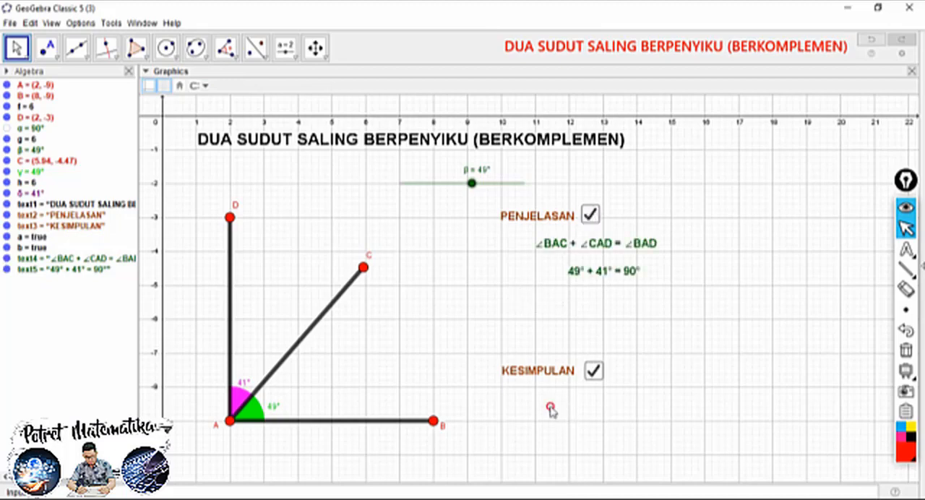
Add the two-line text "DUA SUDUT YANG SALING BERPENYIKU (BERKOMPLEMEN)" / "JUMLAHNYA SELALU 90°" just below the KESIMPULAN label
click(294, 58)
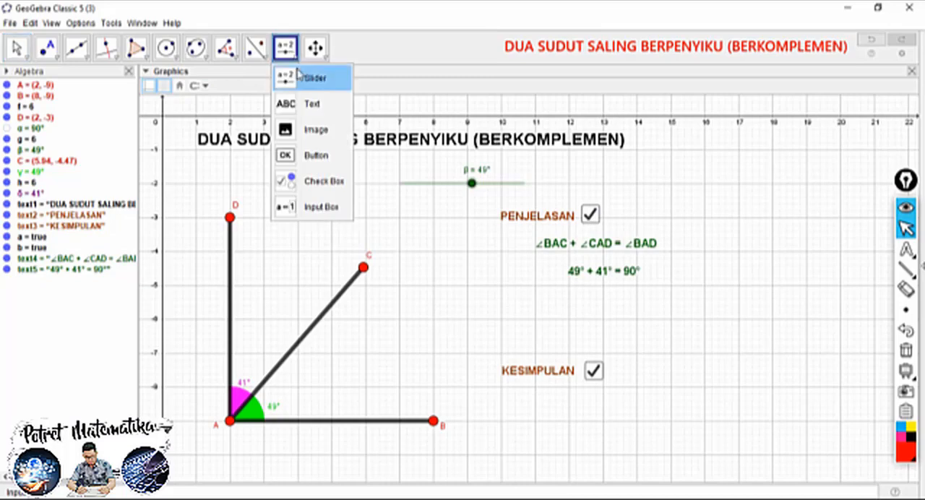
click(309, 102)
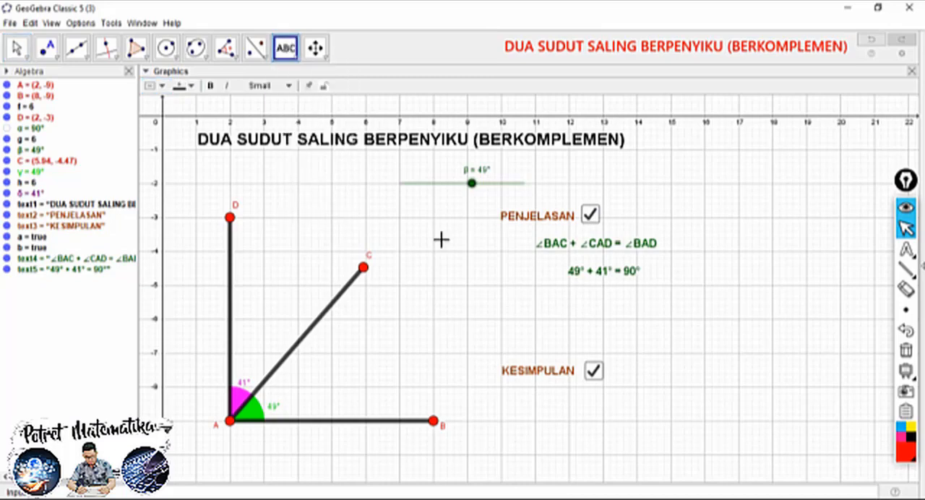
click(542, 397)
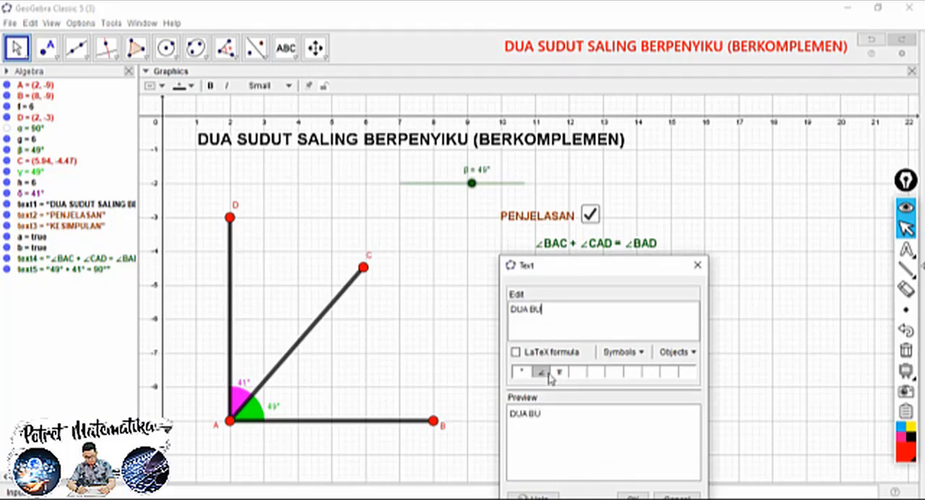
text(UDUT YANG SALING BERPENYIKU)
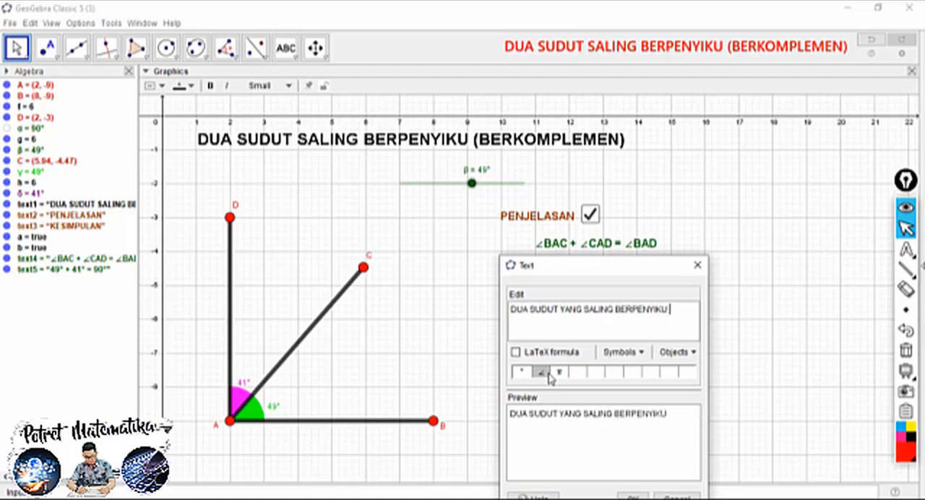
text(BERKOMPLEMEN))
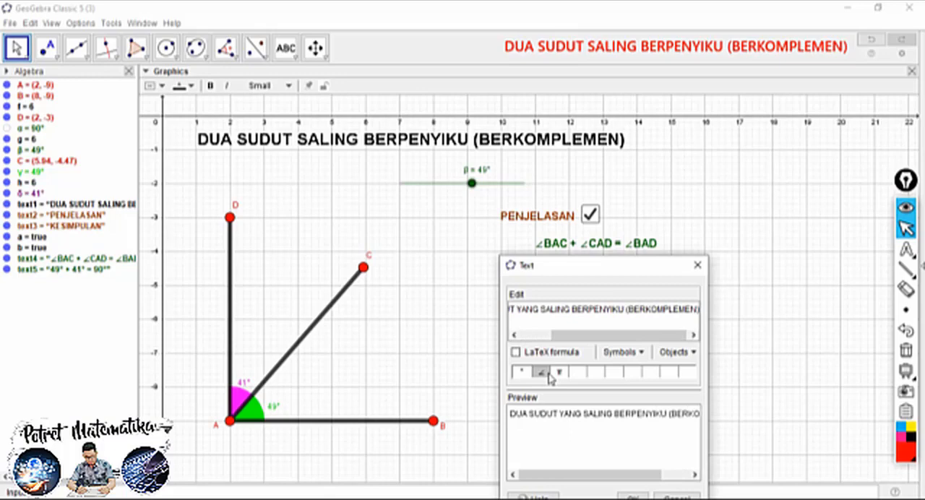
key(Return)
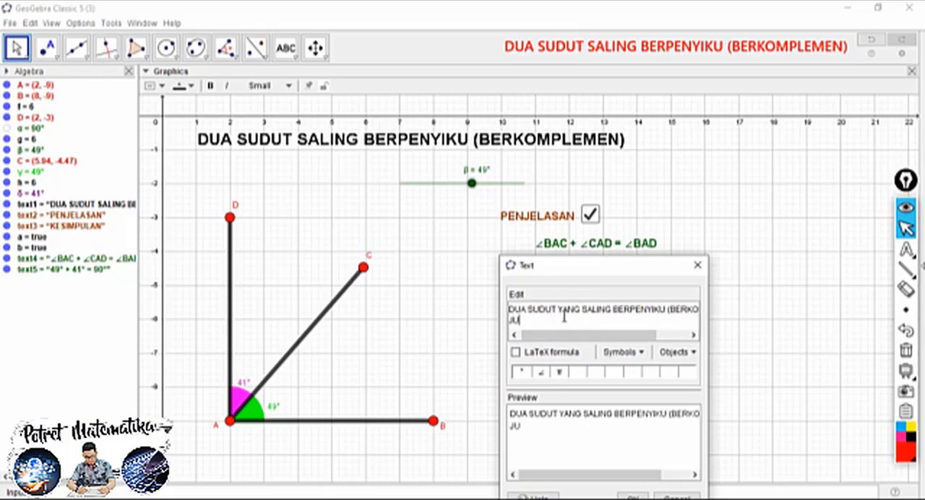
text(AHNYA SELALU 90)
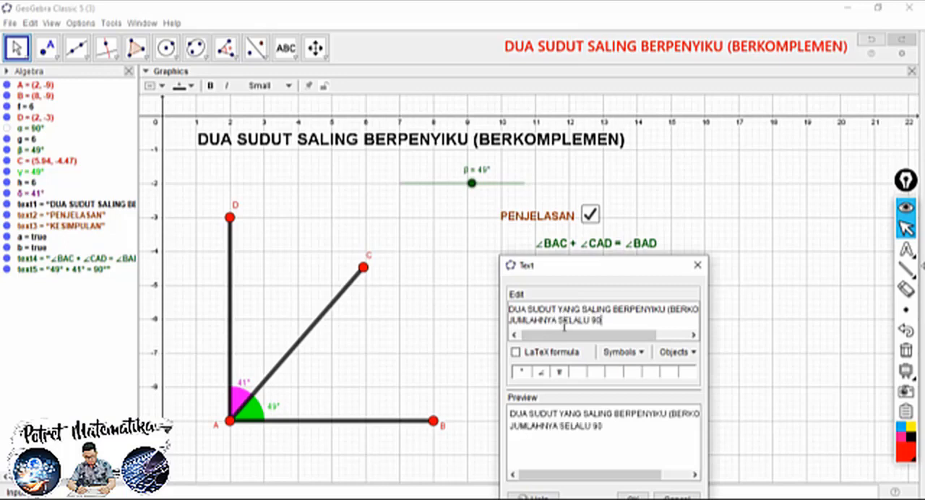
click(523, 373)
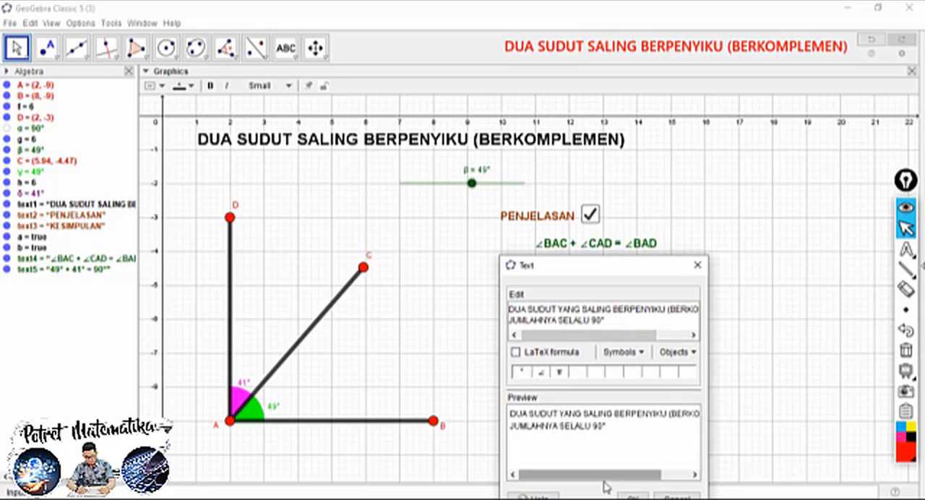
click(630, 497)
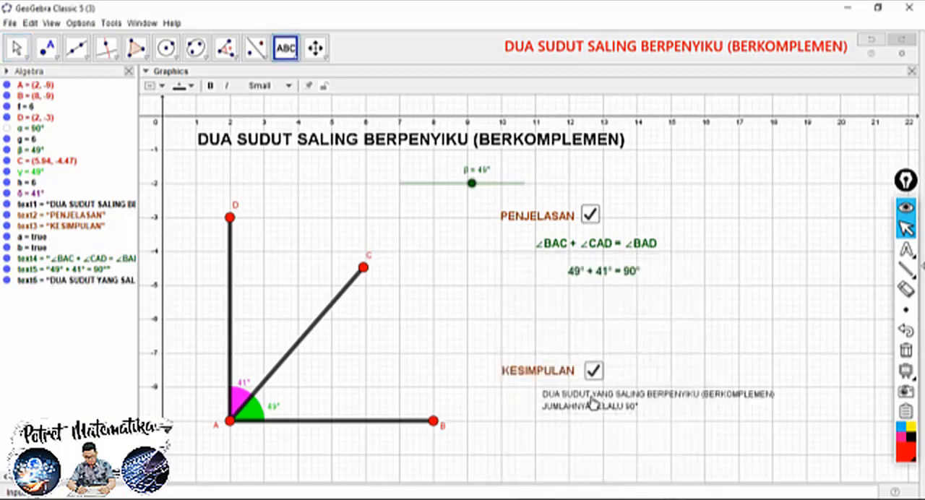
Nudge the conclusion text slightly down and format it as medium-size, bold and dark green
click(16, 48)
drag(562, 402, 559, 407)
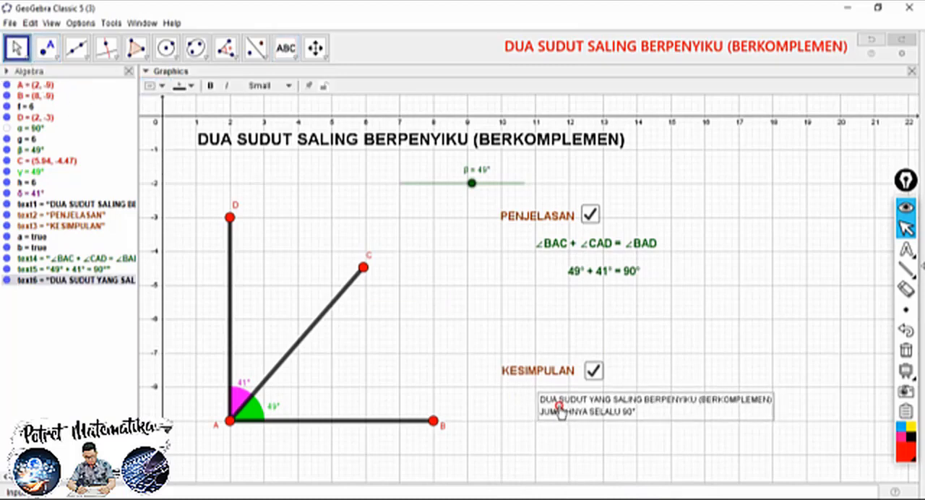
click(260, 86)
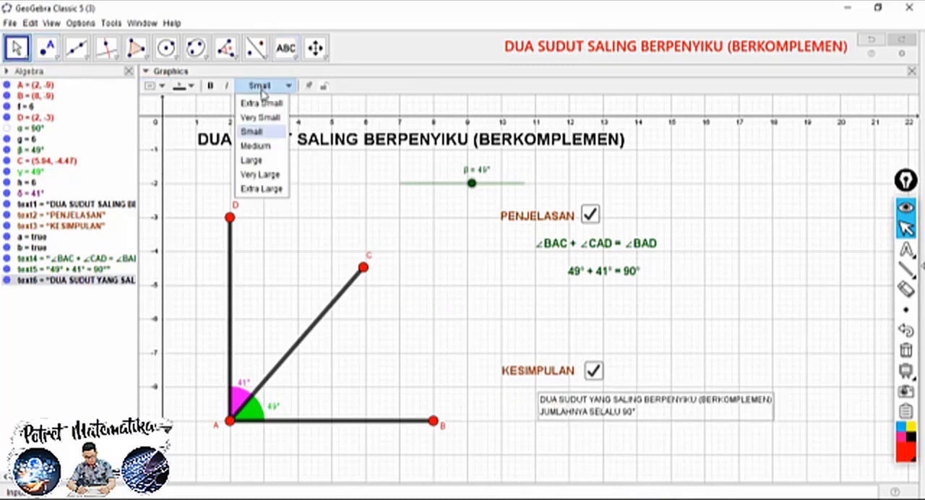
click(261, 146)
click(210, 85)
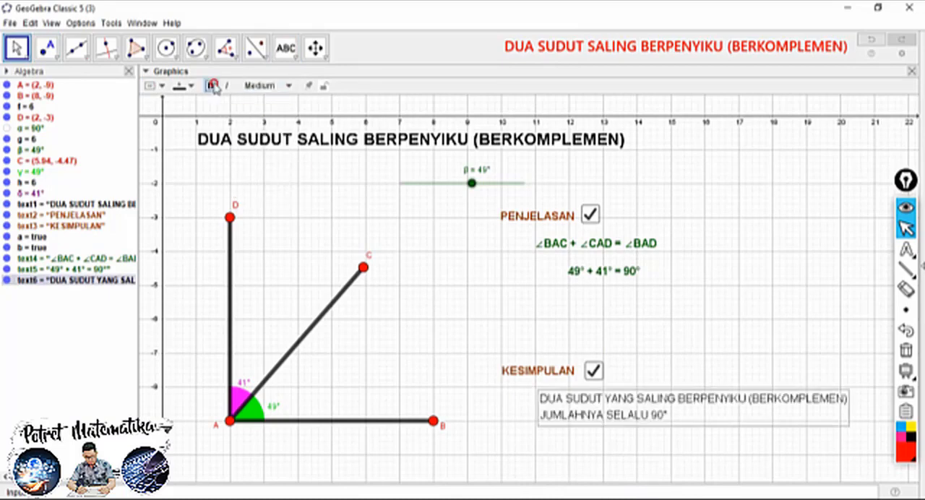
click(180, 85)
click(221, 113)
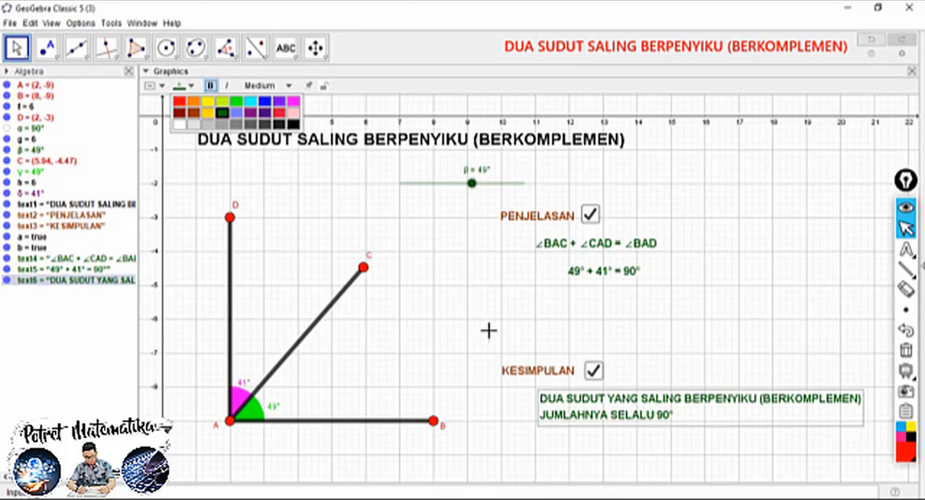
Set the condition to show the conclusion text to b==true and close its properties
right_click(591, 400)
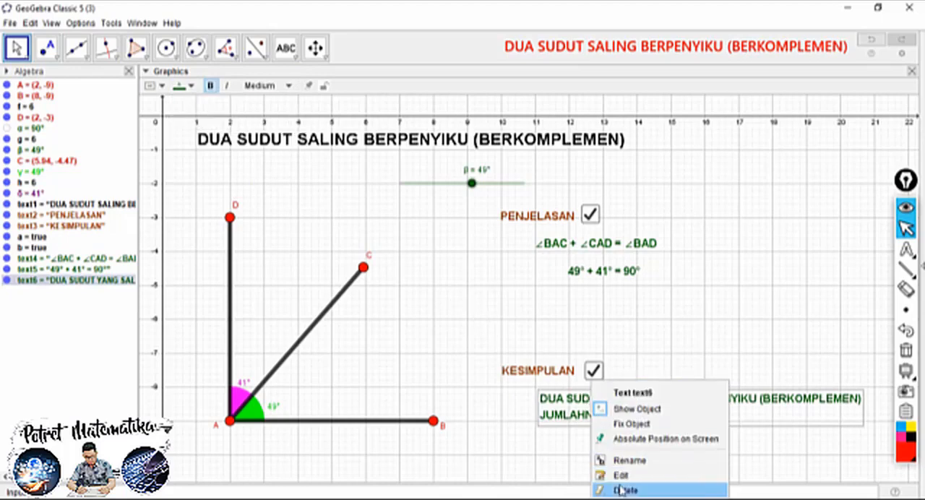
click(622, 497)
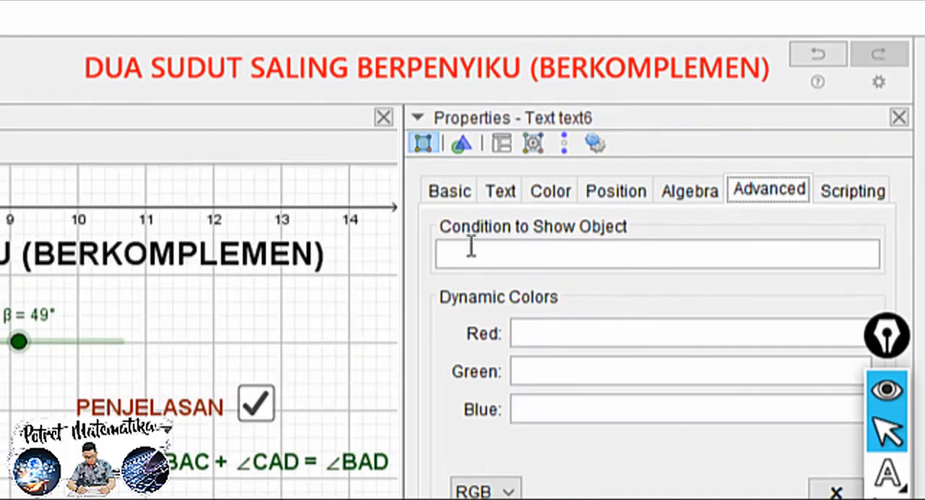
click(442, 251)
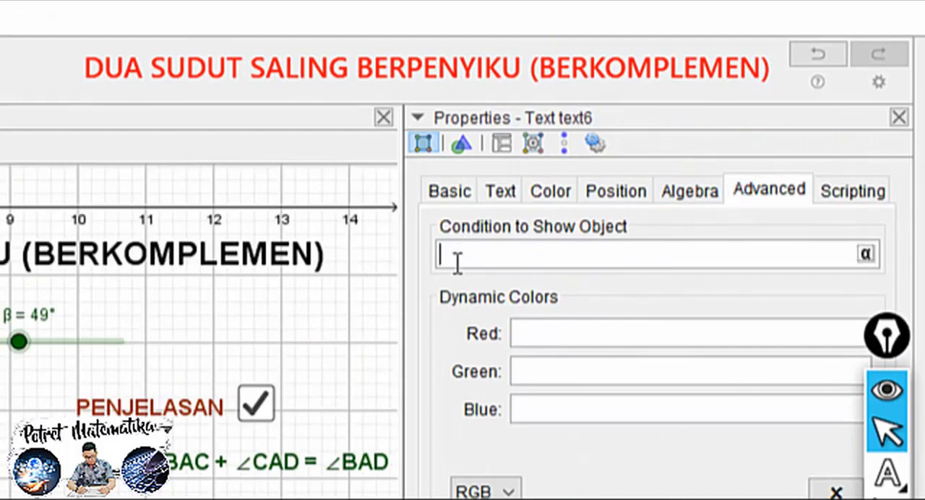
text(b==true)
click(486, 293)
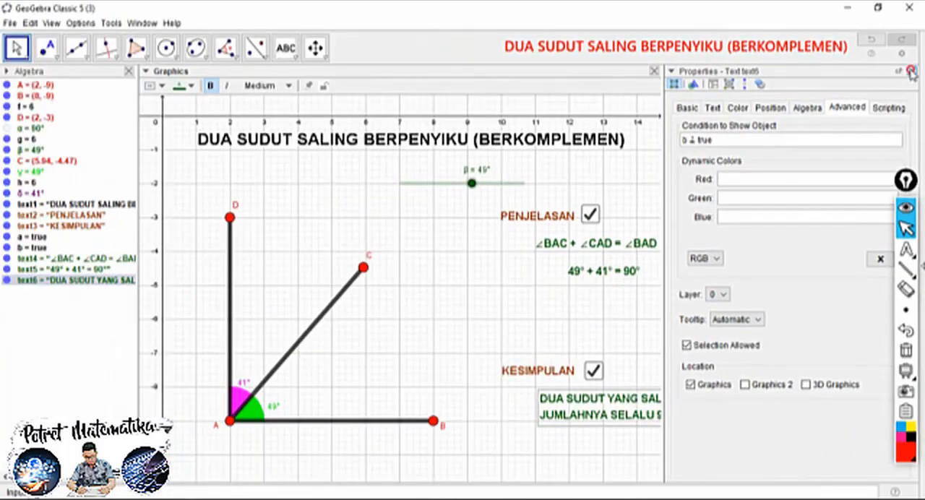
click(911, 72)
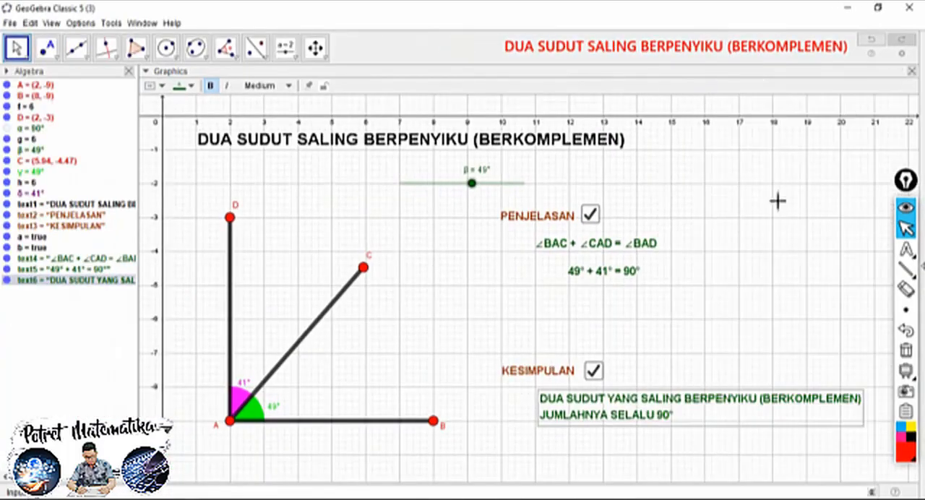
Test the KESIMPULAN and PENJELASAN check boxes by toggling each one off and on
click(707, 318)
click(590, 373)
click(590, 372)
click(590, 215)
click(591, 215)
click(594, 371)
click(593, 371)
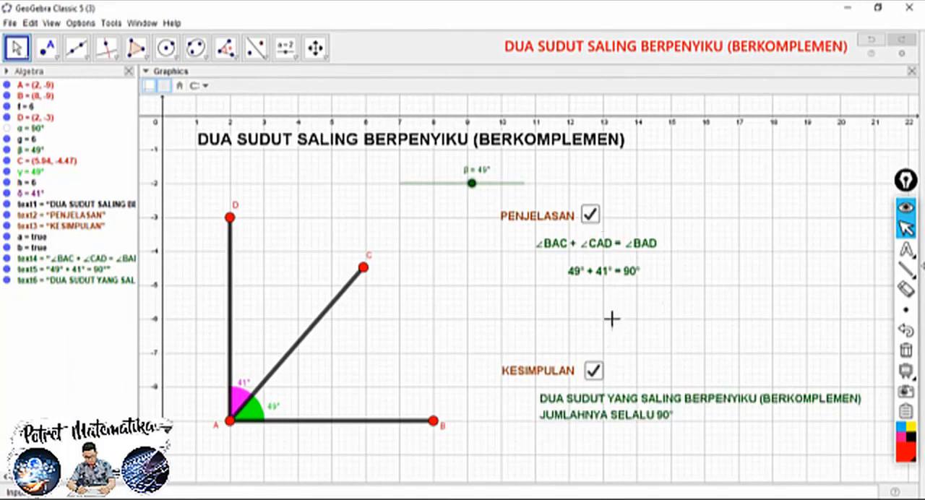
Close the Algebra view and hide the grid and axes of the drawing area
click(130, 72)
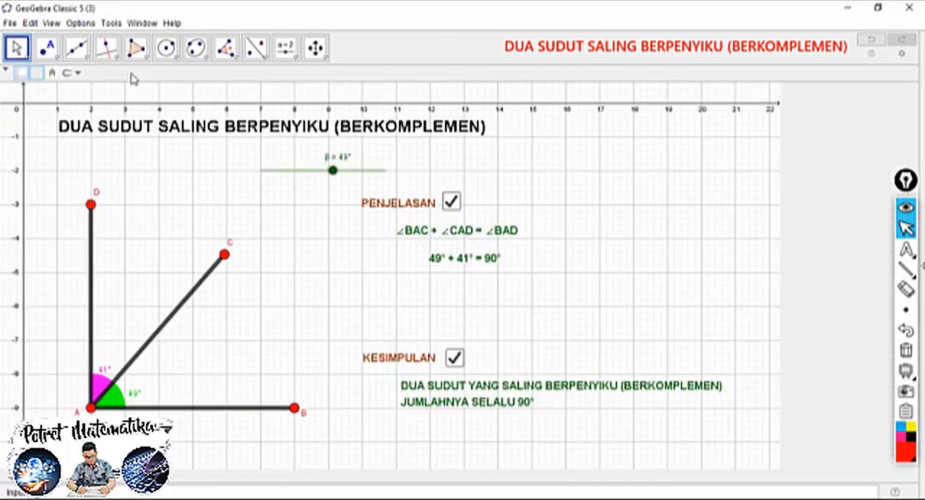
right_click(124, 176)
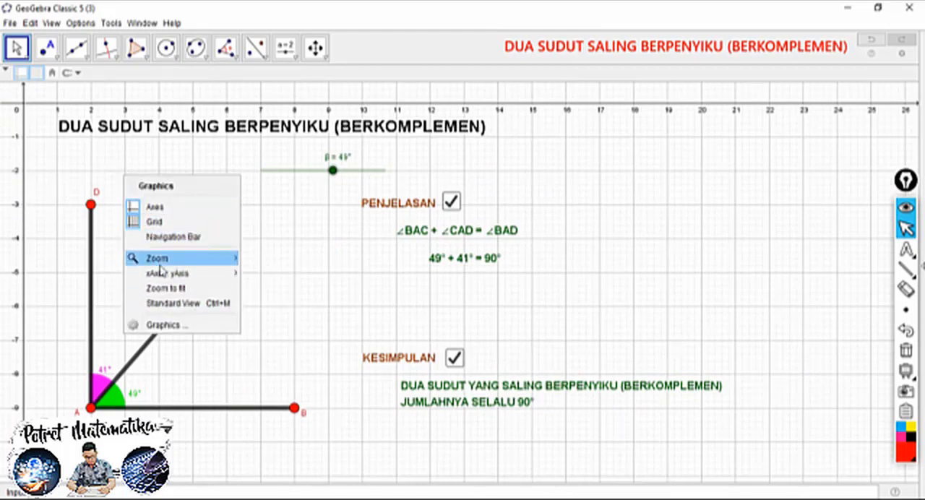
click(154, 221)
right_click(49, 166)
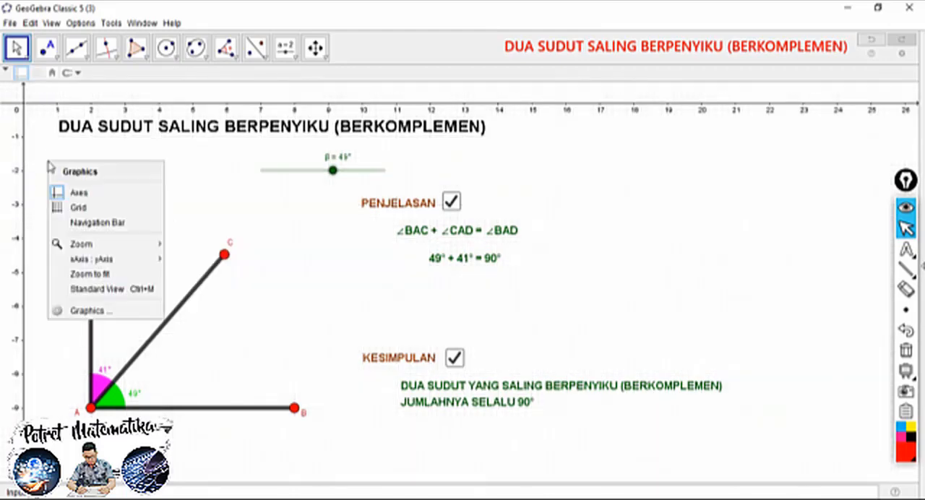
click(77, 192)
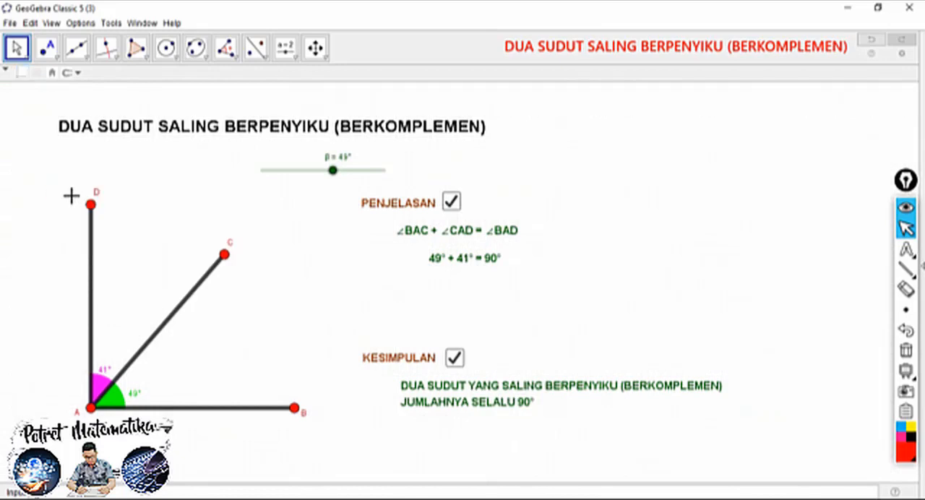
Set the background color of the drawing area to light purple and close the graphics preferences
right_click(194, 190)
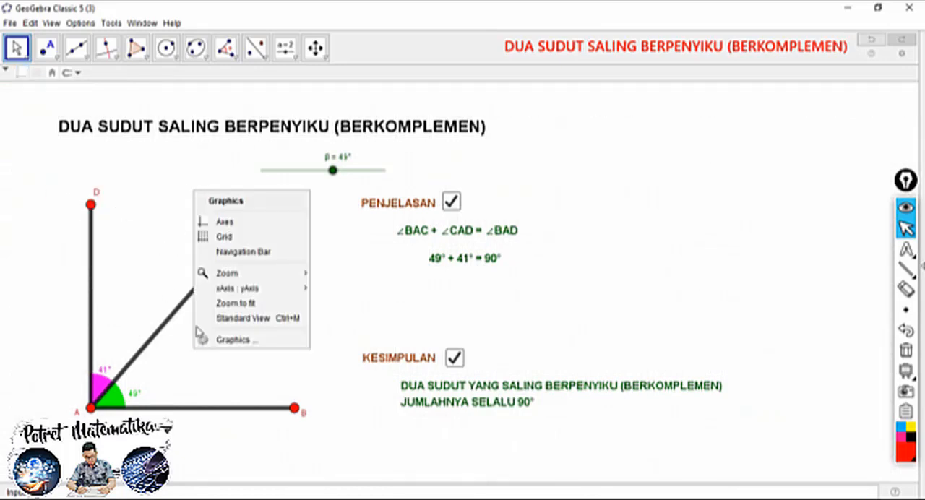
click(229, 339)
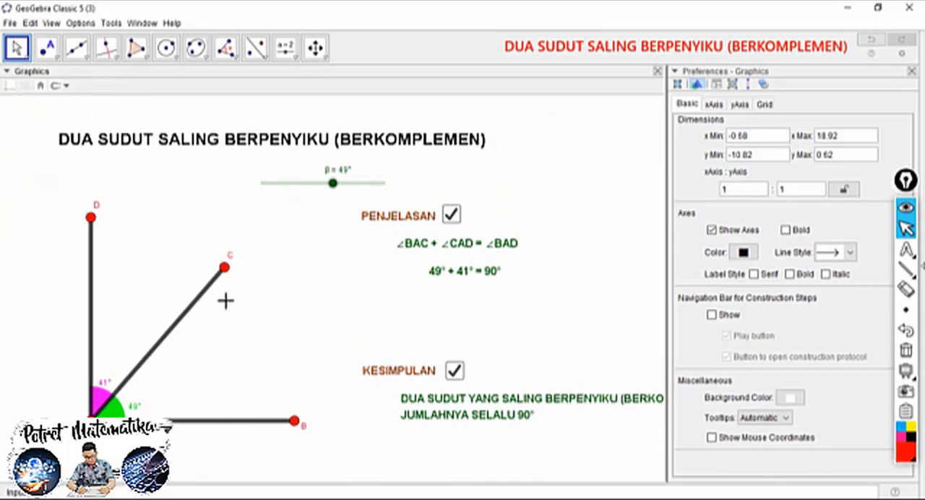
right_click(184, 208)
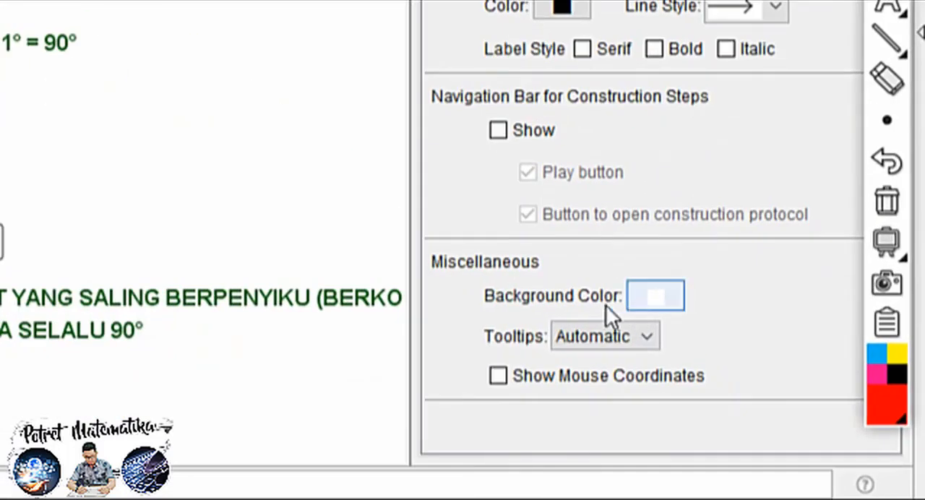
click(658, 304)
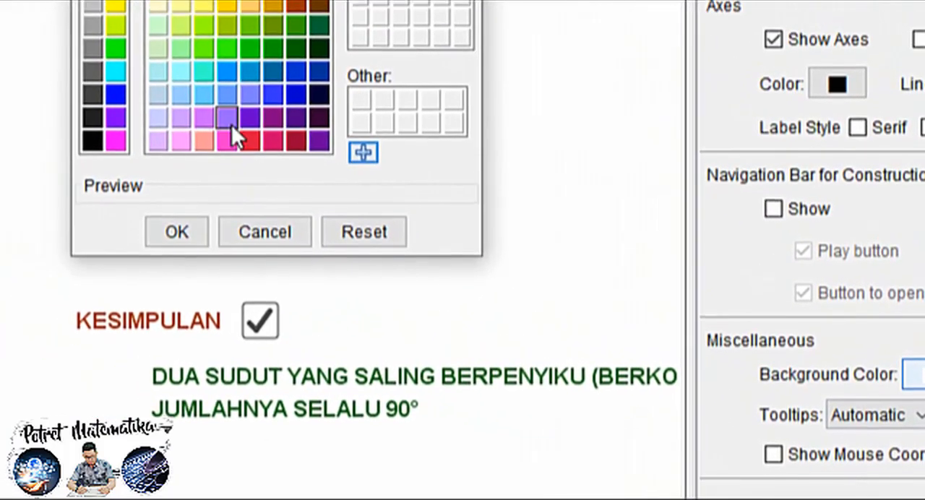
click(149, 80)
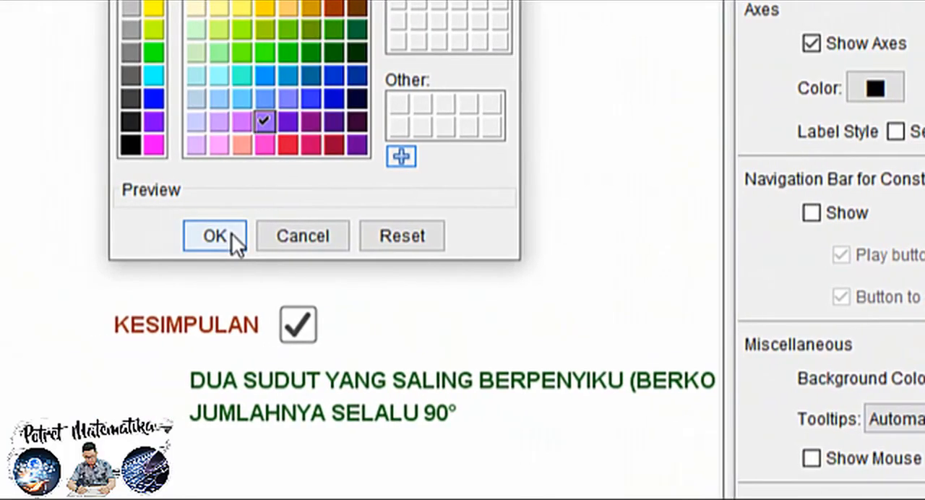
click(224, 235)
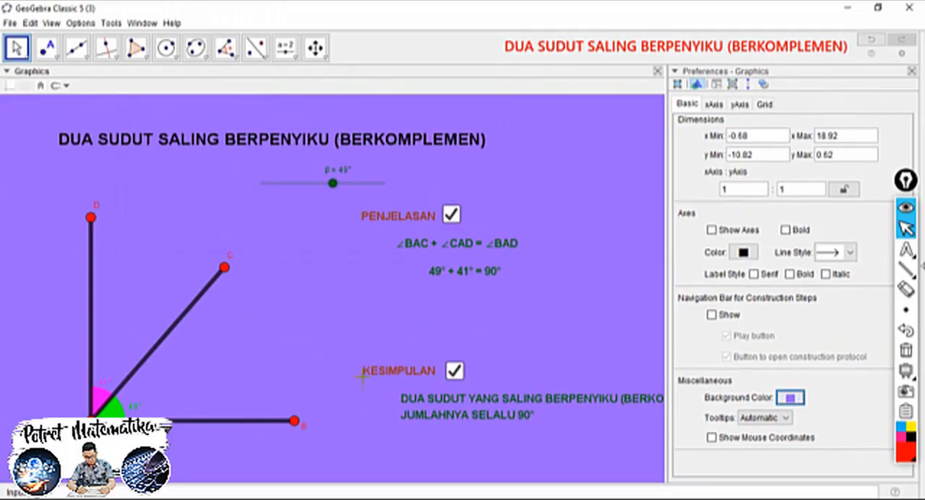
click(911, 72)
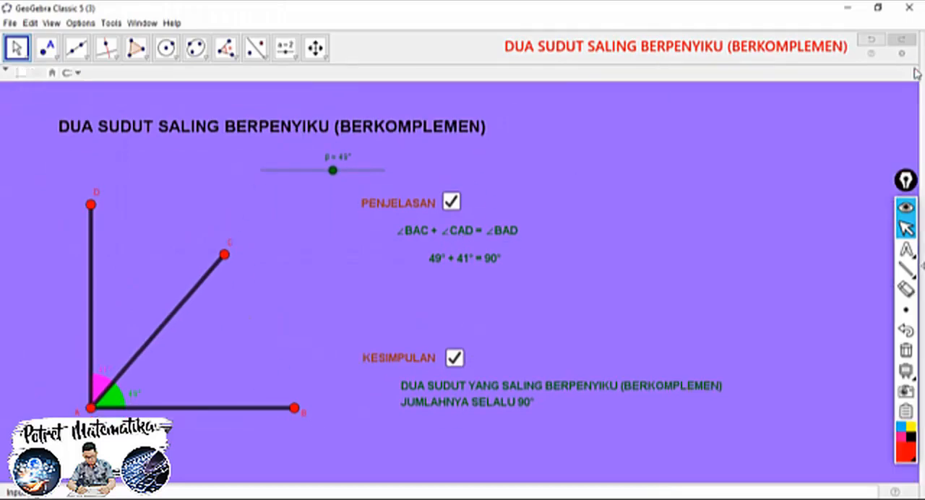
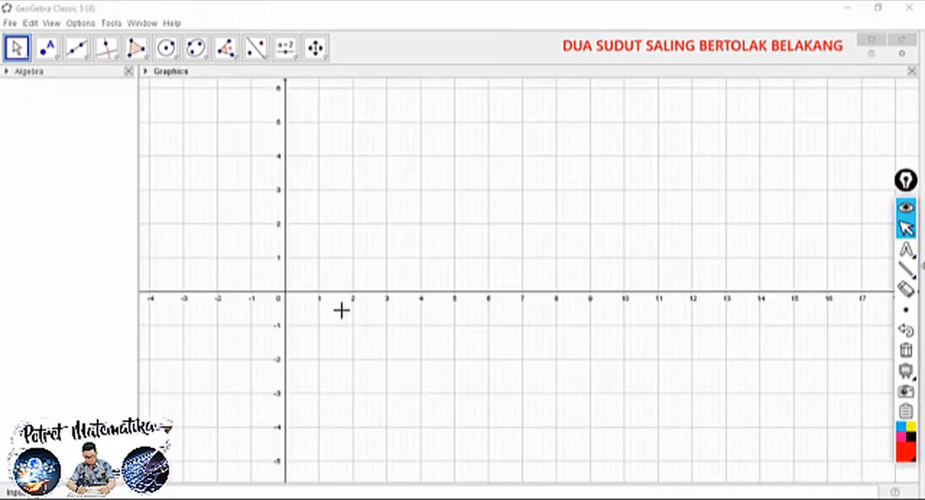
Insert the title text DUA SUDUT SALING BERTOLAK BELAKANG near (2, -1) in the drawing area
drag(346, 314, 193, 133)
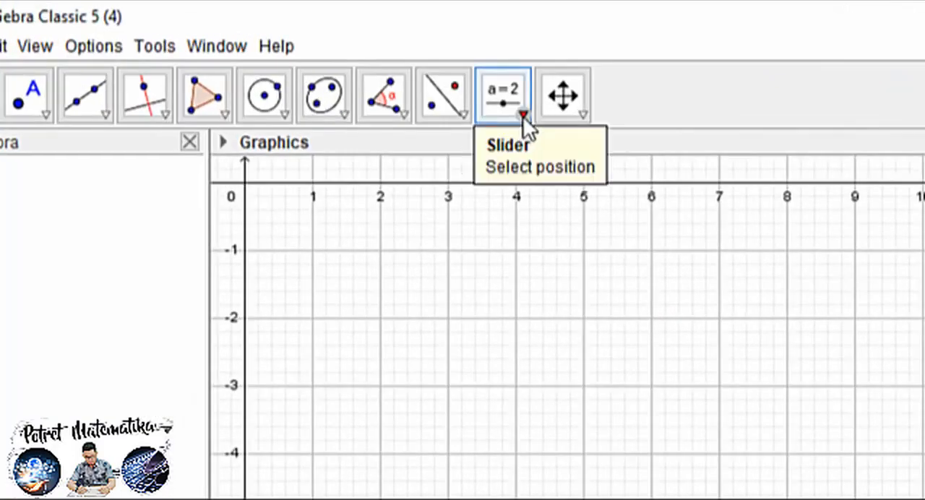
click(291, 56)
click(304, 101)
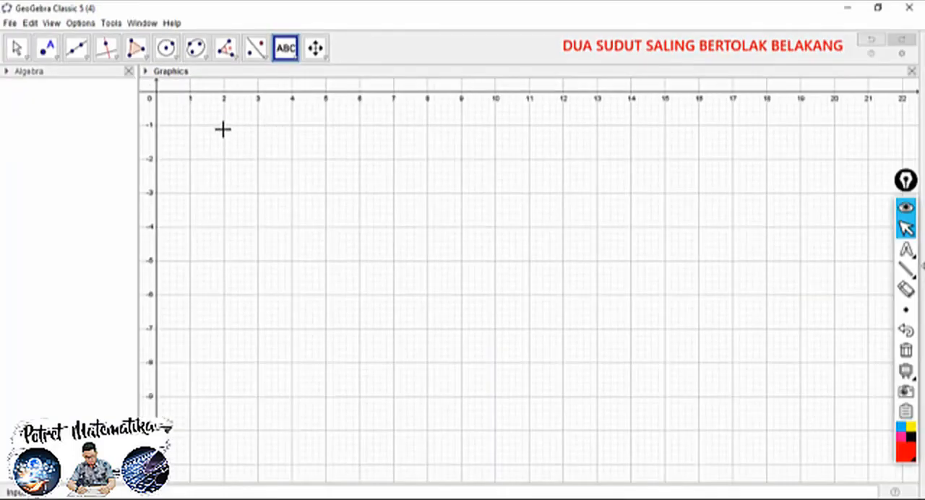
click(224, 130)
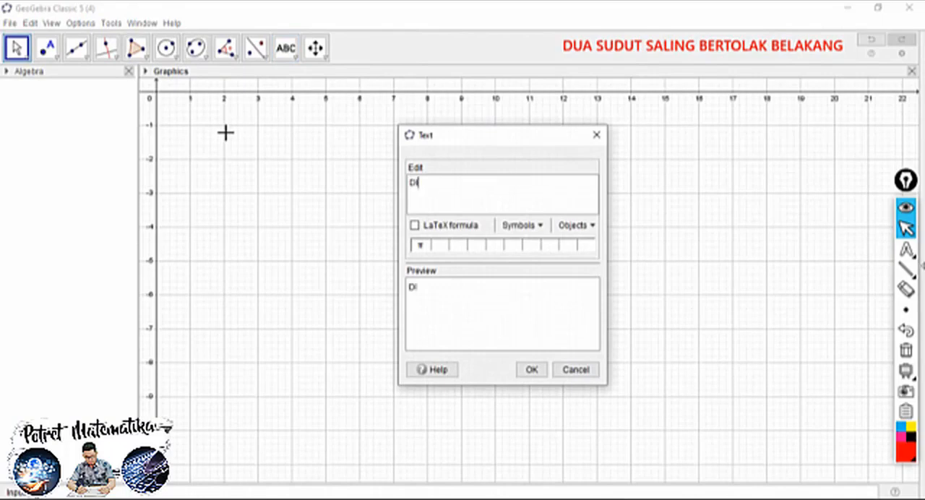
text(DUA SUDUT SALING BERTOLAK BELAKANG)
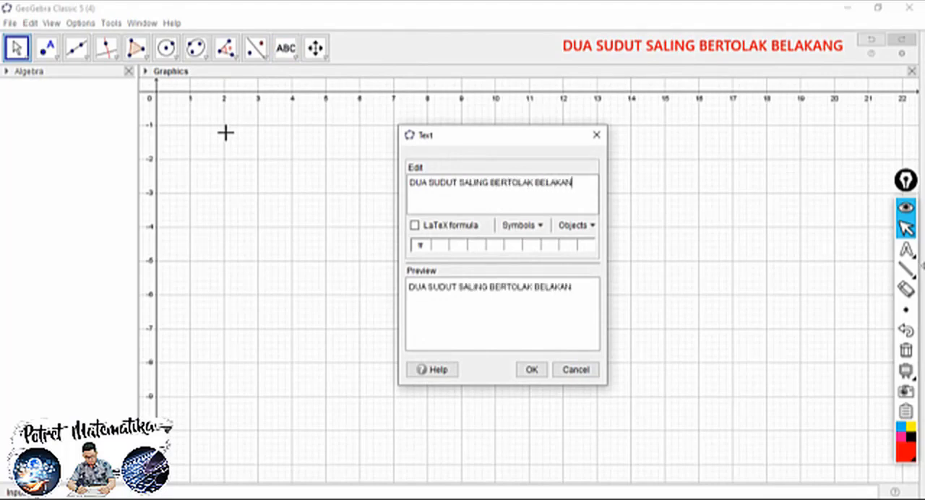
click(532, 369)
Make the title text bold and Large, and reposition it so it starts at about x = 1 below the x-axis
click(16, 48)
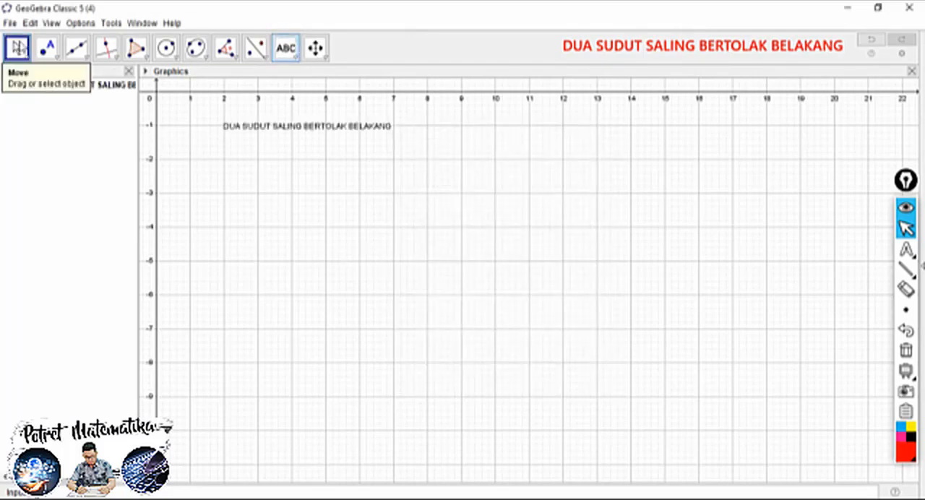
drag(248, 130, 237, 136)
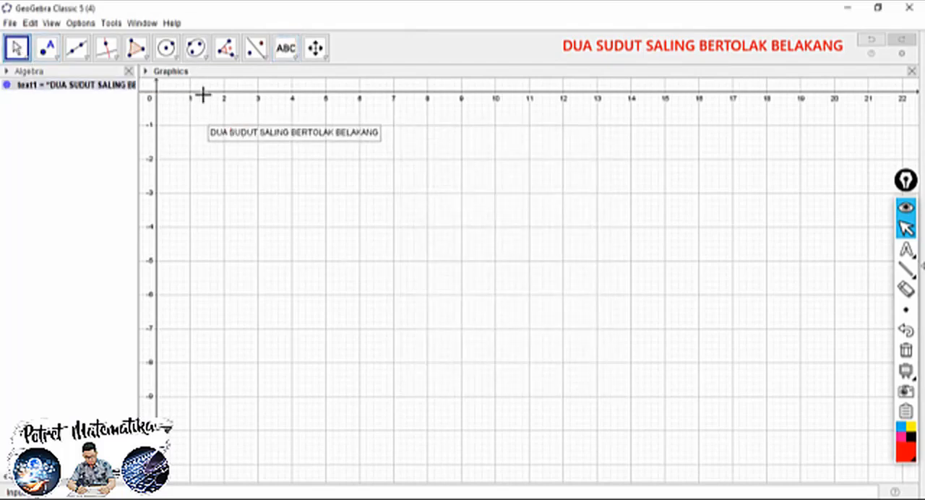
click(145, 71)
click(211, 85)
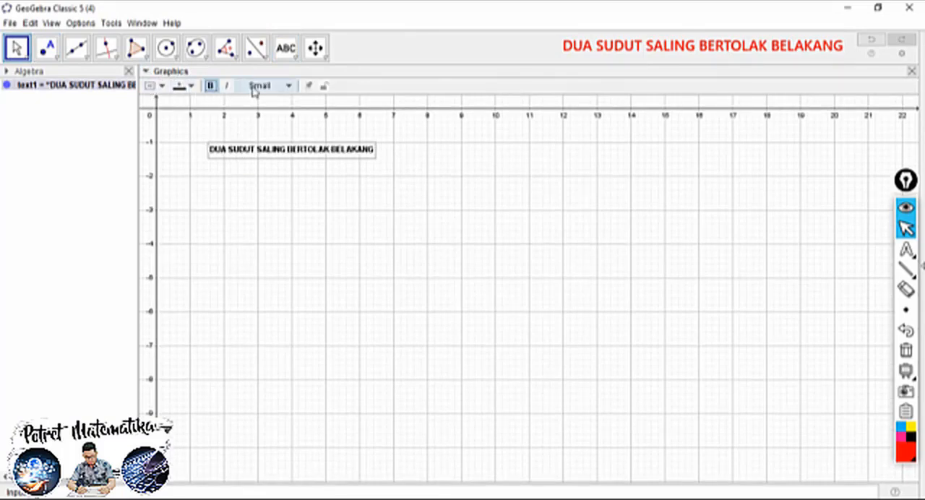
click(266, 85)
click(256, 160)
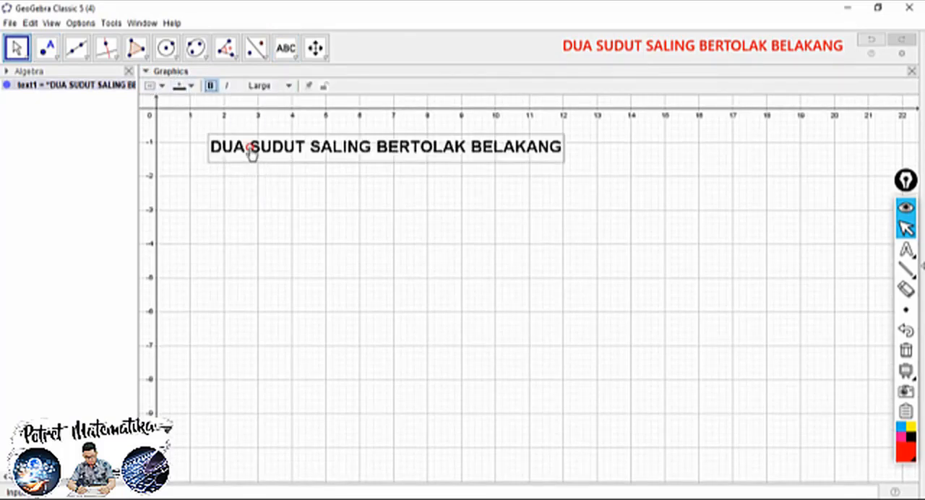
drag(250, 149, 235, 159)
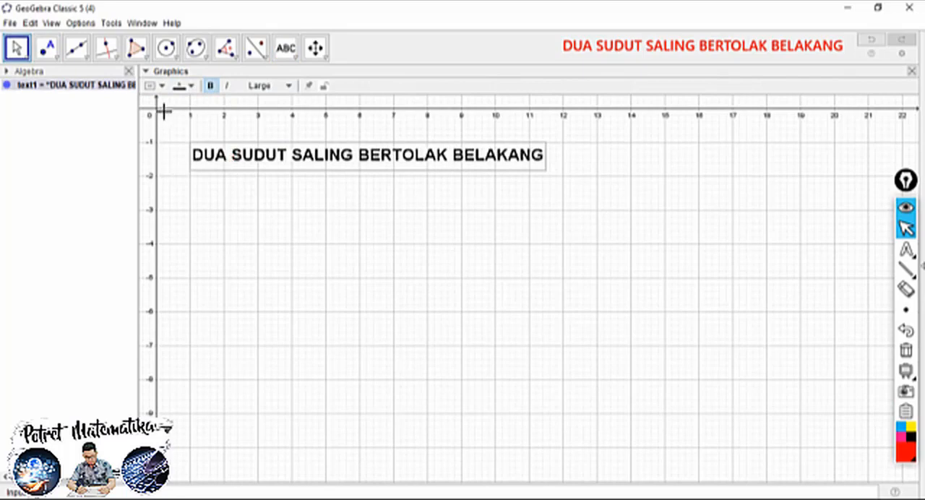
Color the title text brown with a bright green background, then deselect it and collapse its style options
click(185, 86)
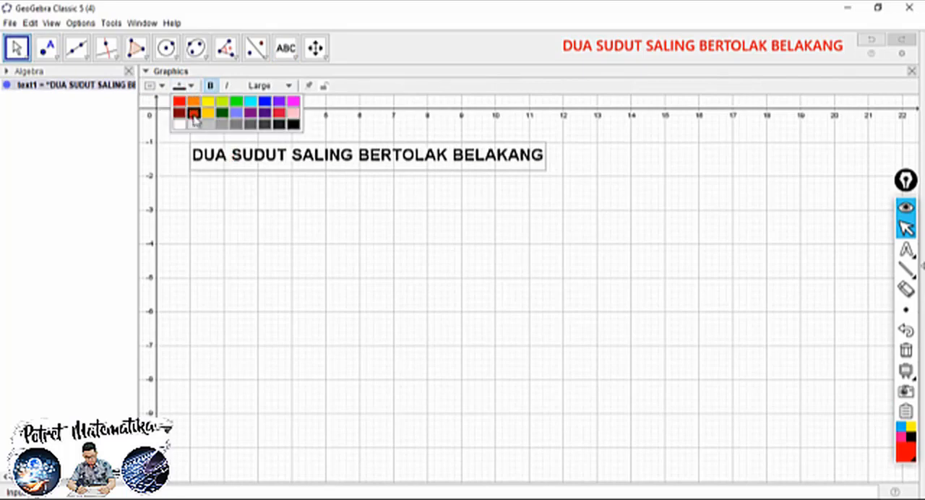
click(193, 114)
click(153, 85)
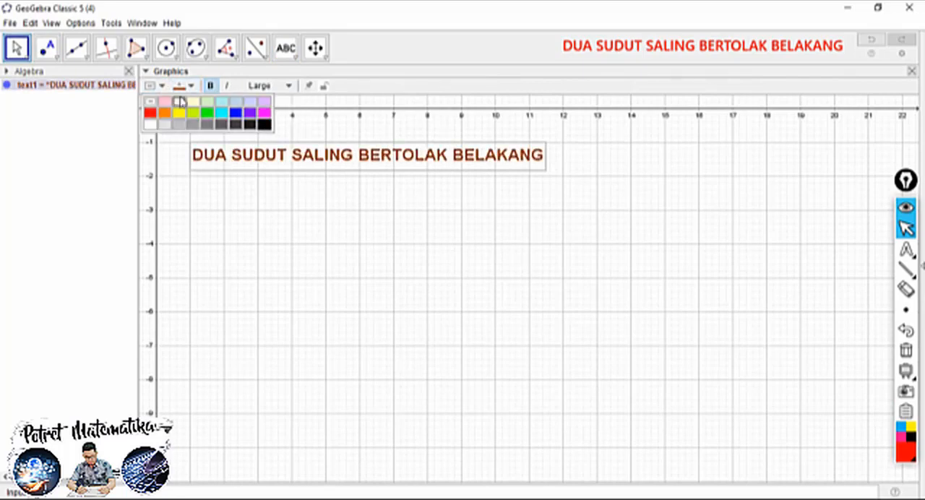
click(207, 113)
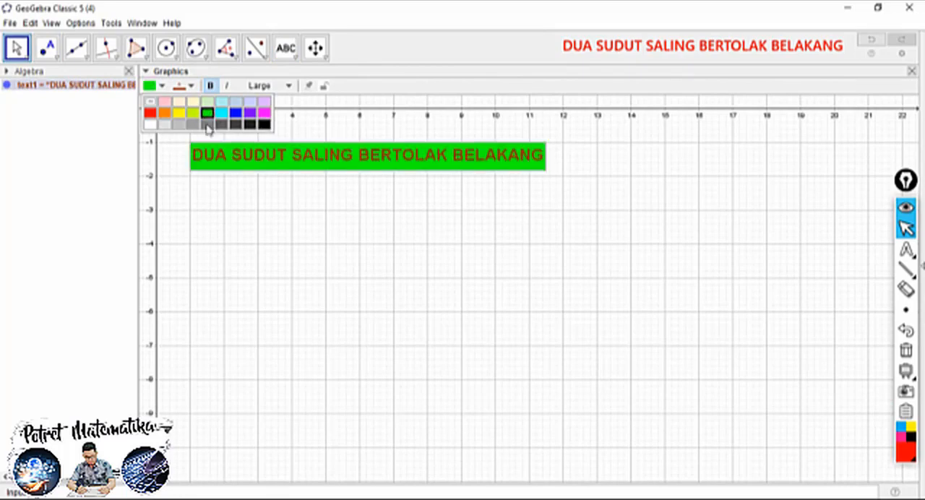
click(452, 203)
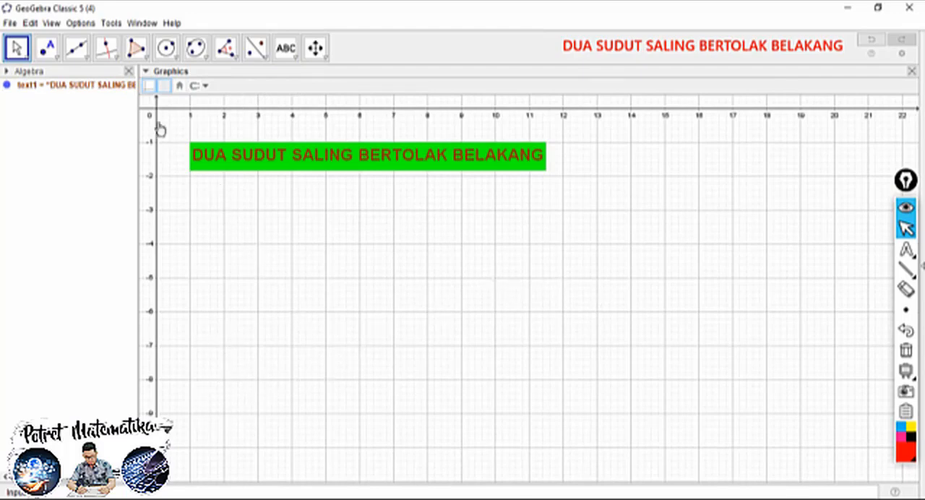
click(145, 73)
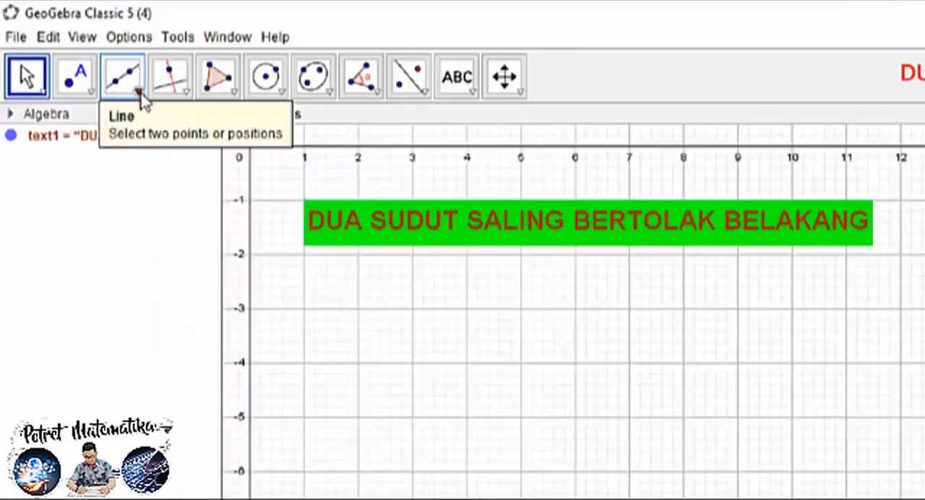
Draw a segment from point A at (9, -5) to point B at (5, -7)
click(140, 96)
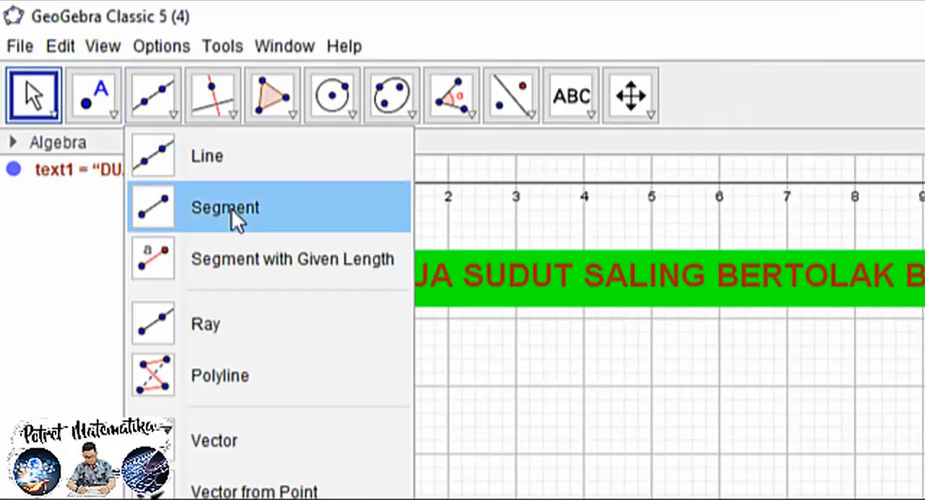
click(233, 213)
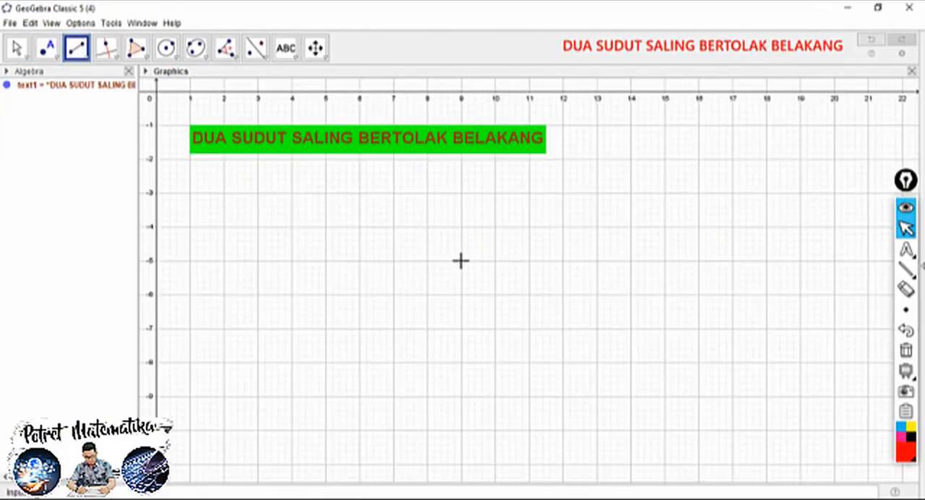
click(461, 260)
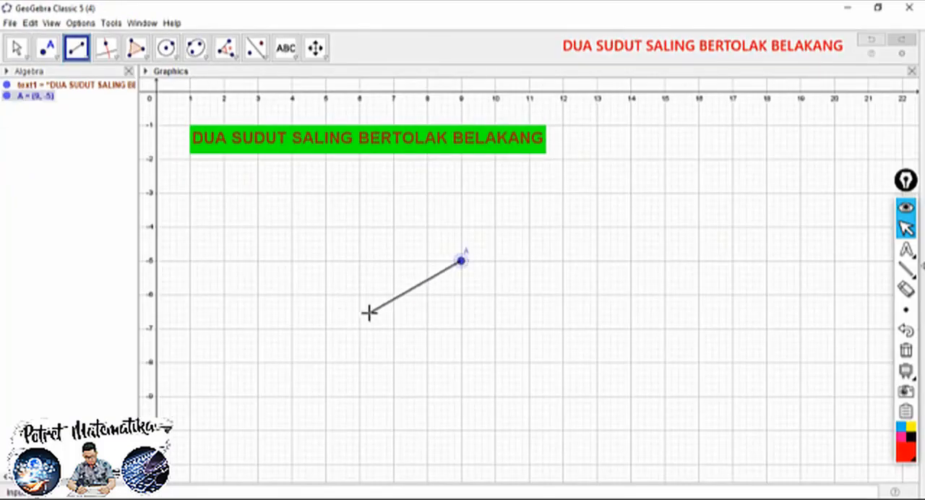
click(326, 328)
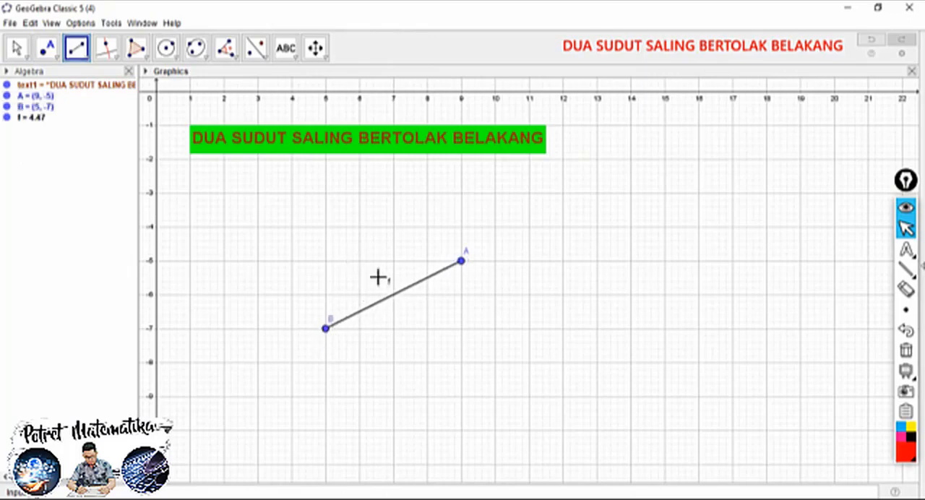
Set the line thickness of segment AB to the maximum
click(16, 48)
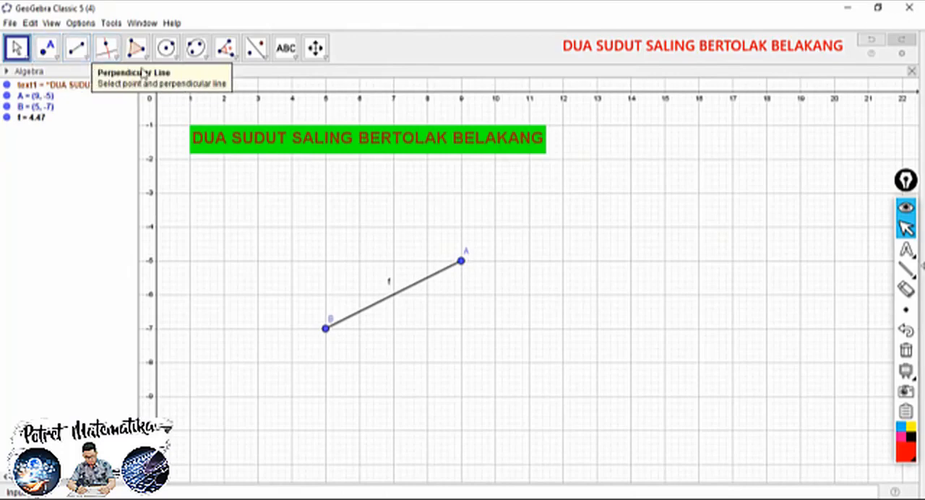
click(387, 298)
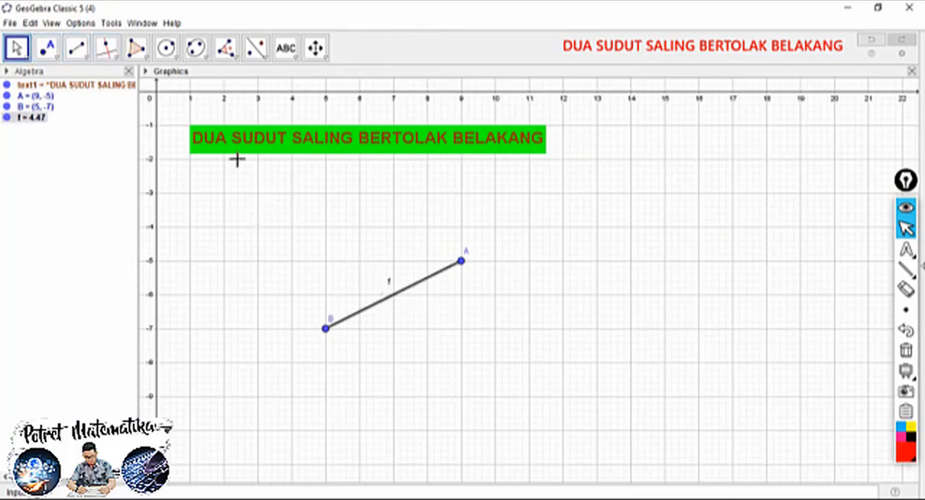
click(146, 71)
click(197, 86)
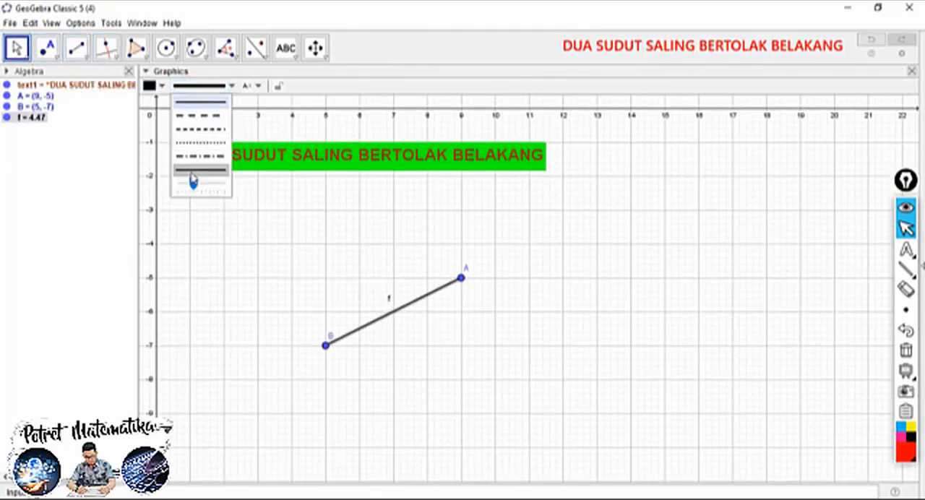
drag(191, 185, 233, 184)
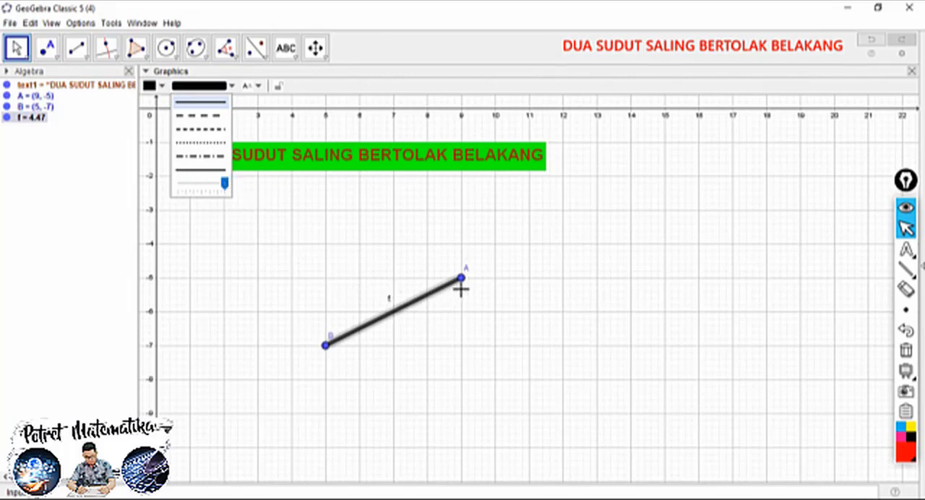
Enlarge point A and color it red
click(463, 280)
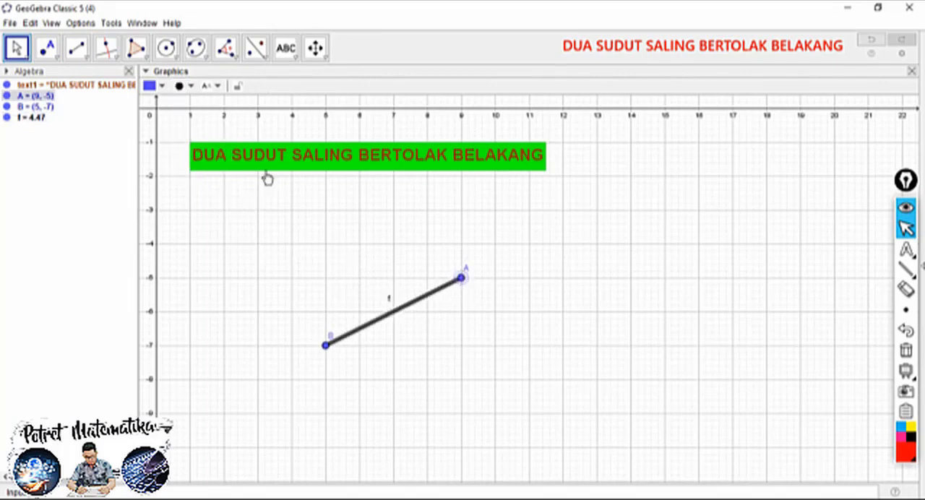
click(180, 86)
drag(221, 129, 240, 135)
click(152, 86)
click(150, 101)
Enlarge point B and color it red, then hide the label of segment AB
click(326, 345)
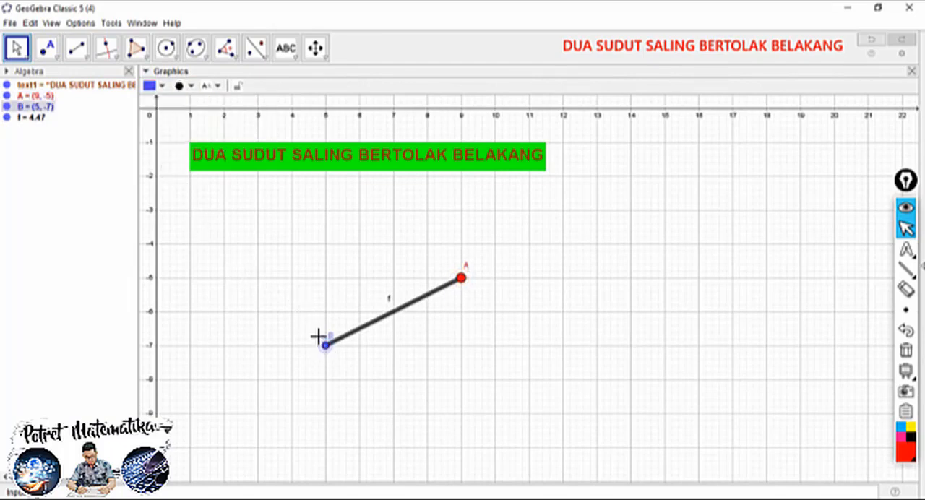
click(190, 86)
drag(222, 128, 244, 128)
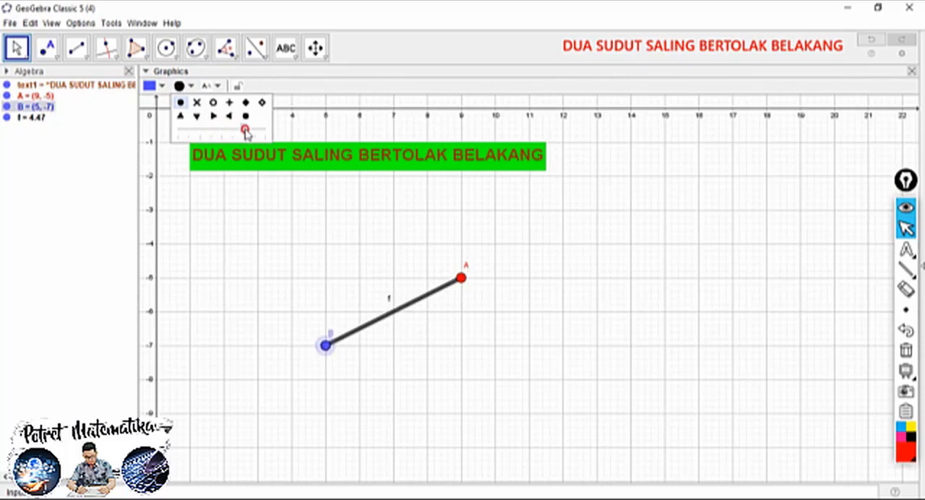
click(160, 85)
click(150, 102)
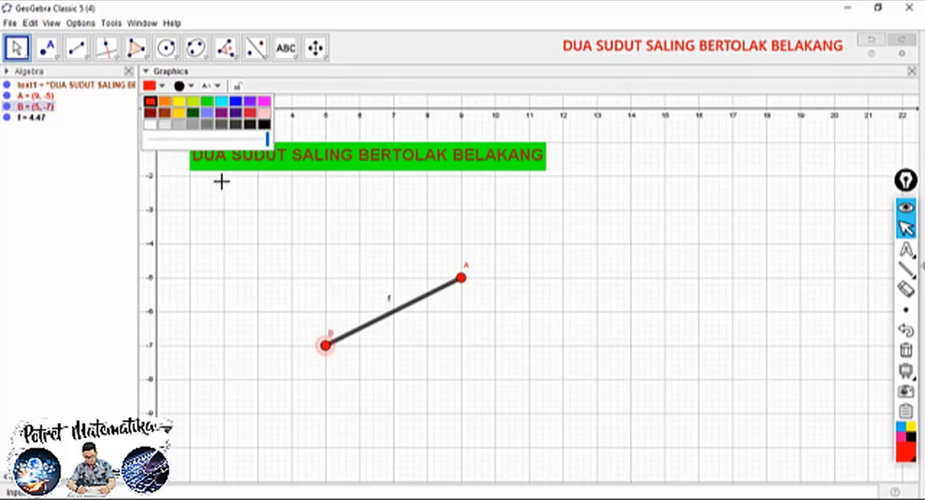
click(264, 285)
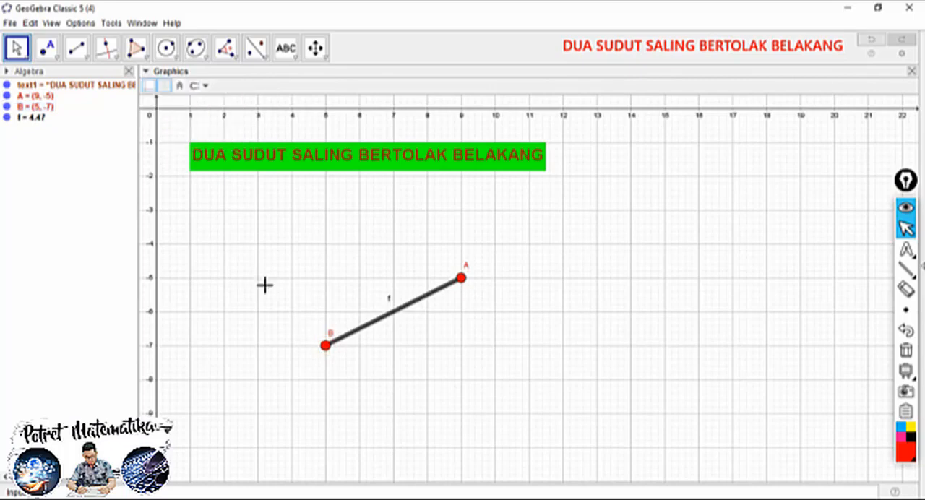
right_click(390, 304)
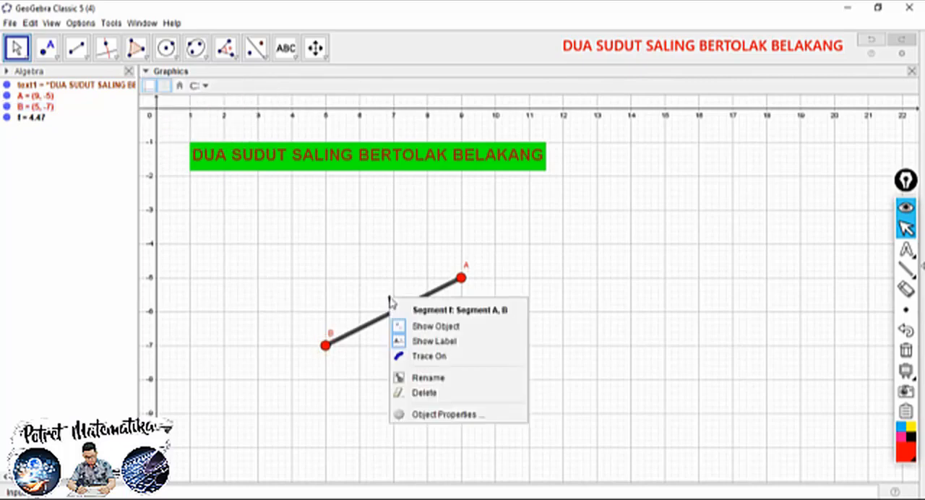
click(417, 338)
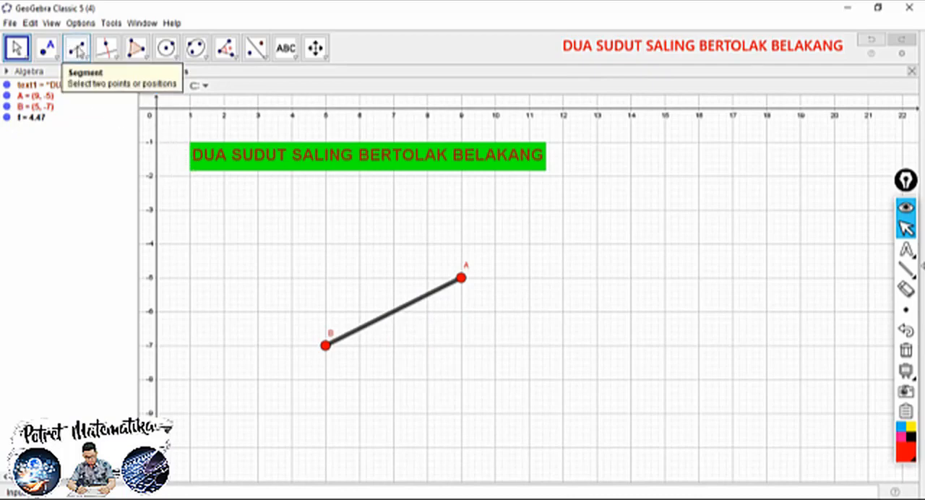
Draw a second segment from a new point C at (9, -9) to point B
click(78, 49)
click(78, 49)
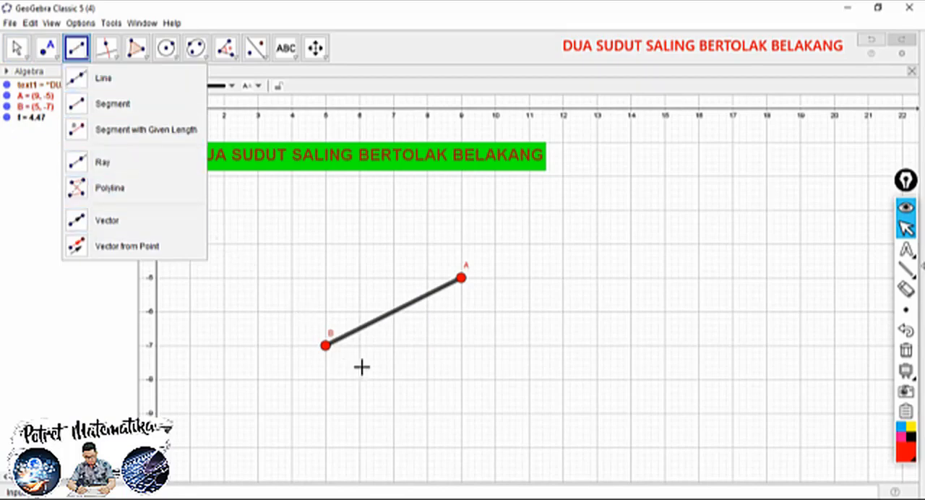
click(462, 414)
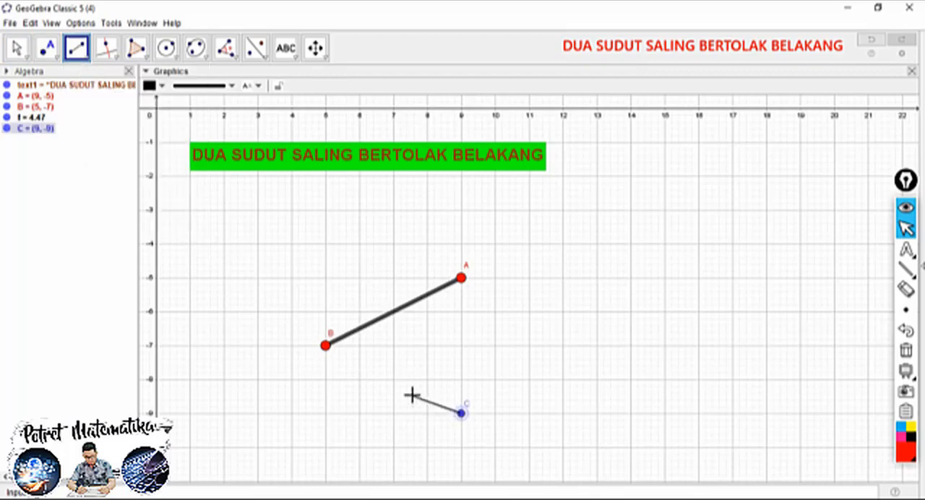
click(325, 347)
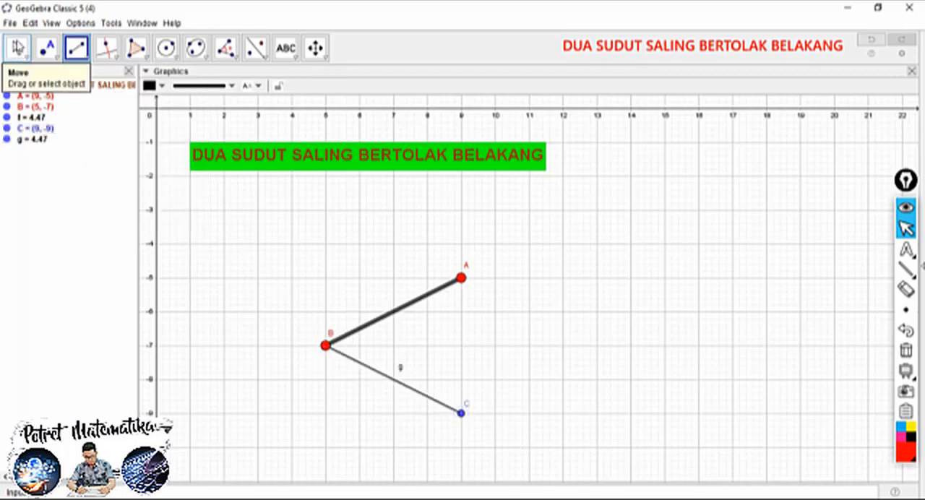
Set the line thickness of segment CB to the maximum and open its color choices
click(17, 47)
click(392, 379)
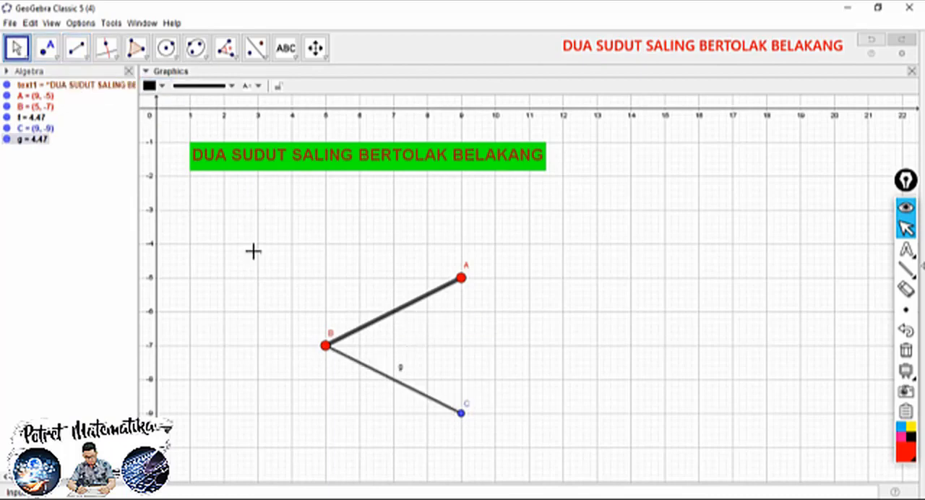
click(216, 87)
drag(196, 182, 239, 180)
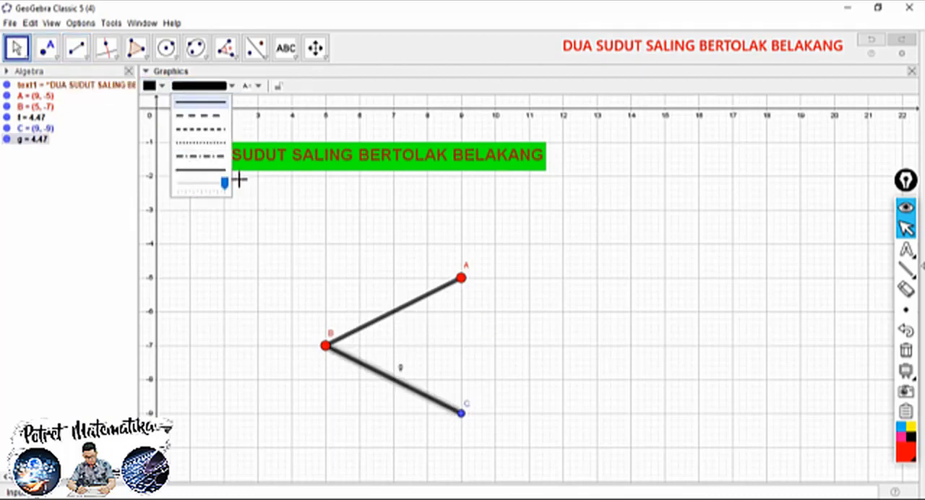
click(161, 86)
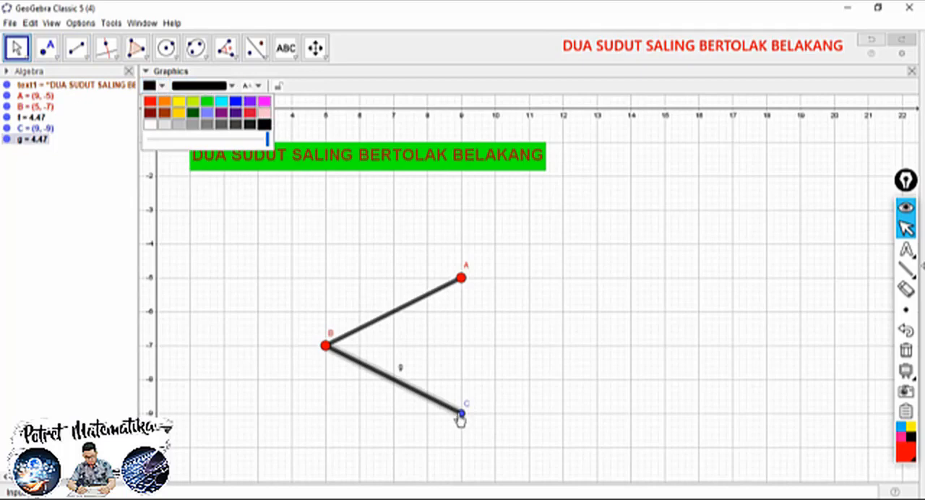
Color point C red and enlarge it to match points A and B
click(461, 413)
click(153, 87)
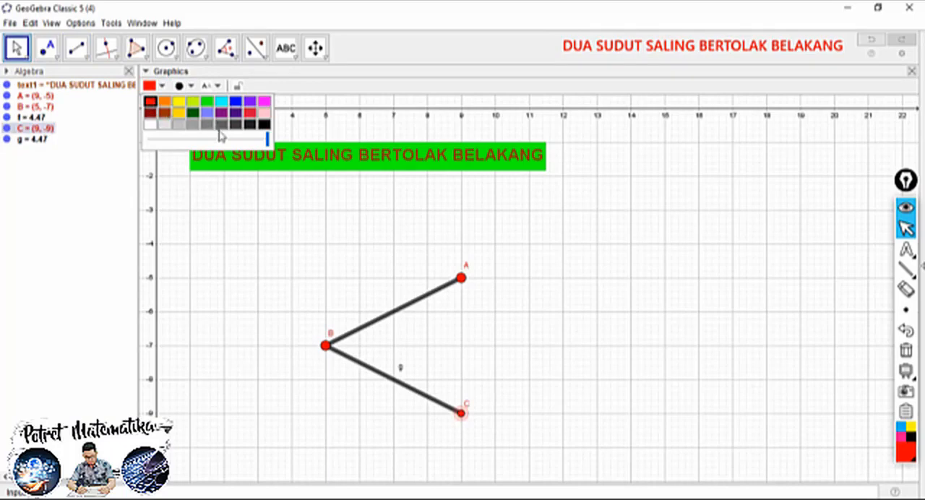
click(180, 86)
drag(222, 129, 245, 130)
click(262, 323)
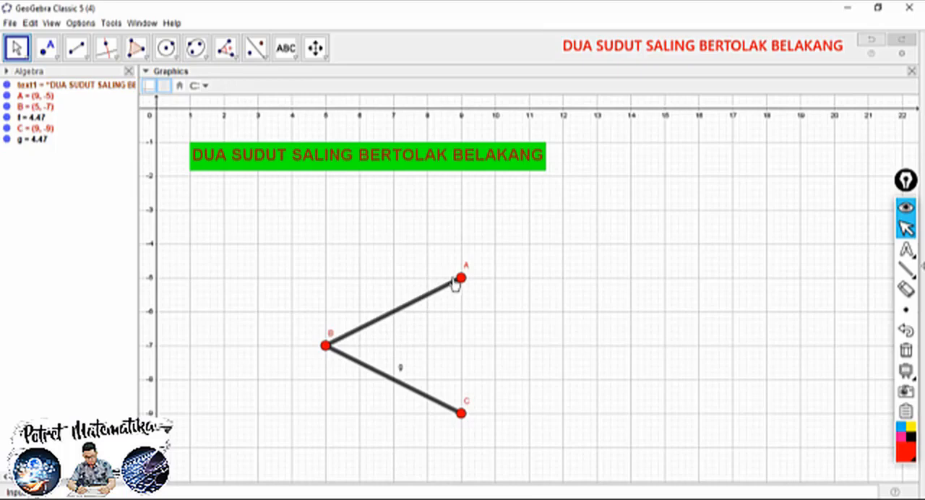
Reflect point A about point B with the Reflect about Point tool
mouse_move(463, 282)
mouse_down()
mouse_move(427, 254)
mouse_move(462, 286)
mouse_up()
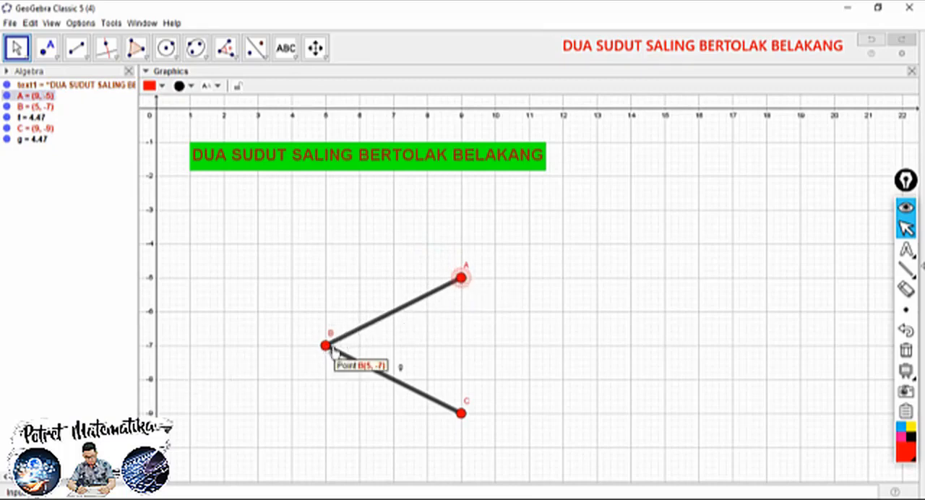
mouse_move(461, 277)
mouse_down()
mouse_move(454, 266)
mouse_move(463, 286)
mouse_up()
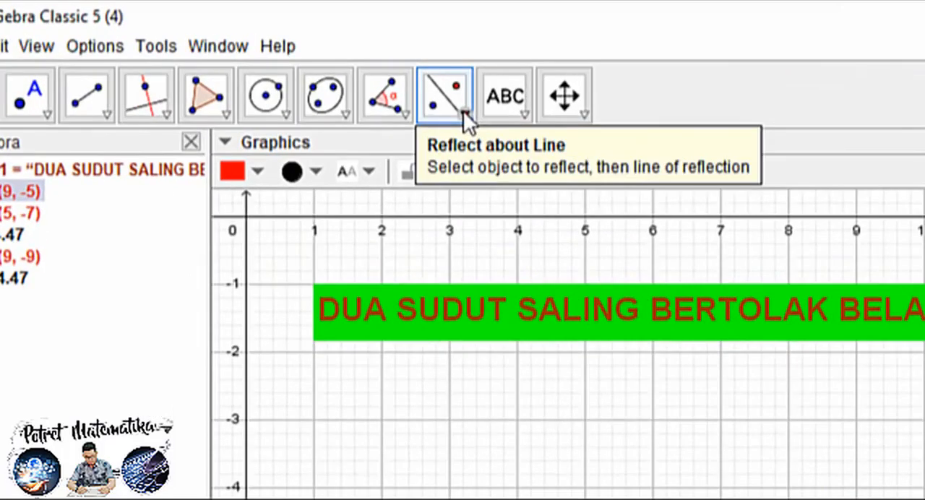
click(463, 110)
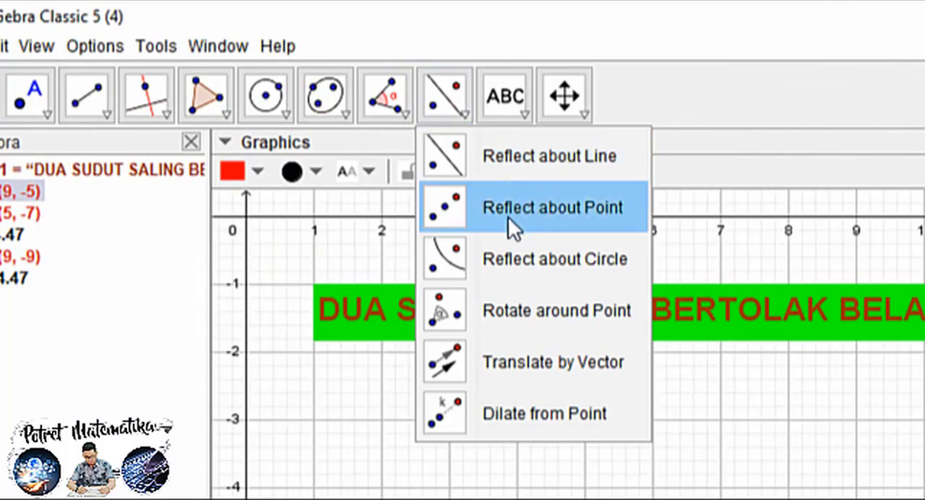
click(563, 210)
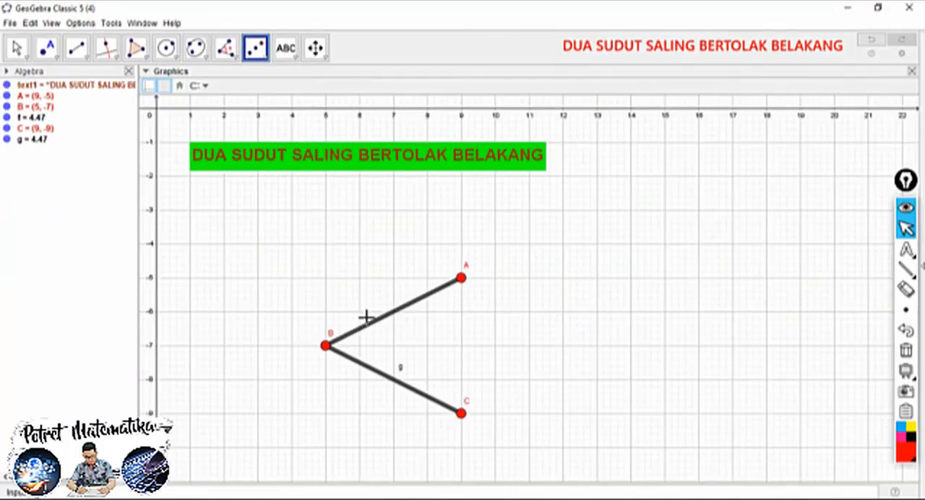
click(462, 286)
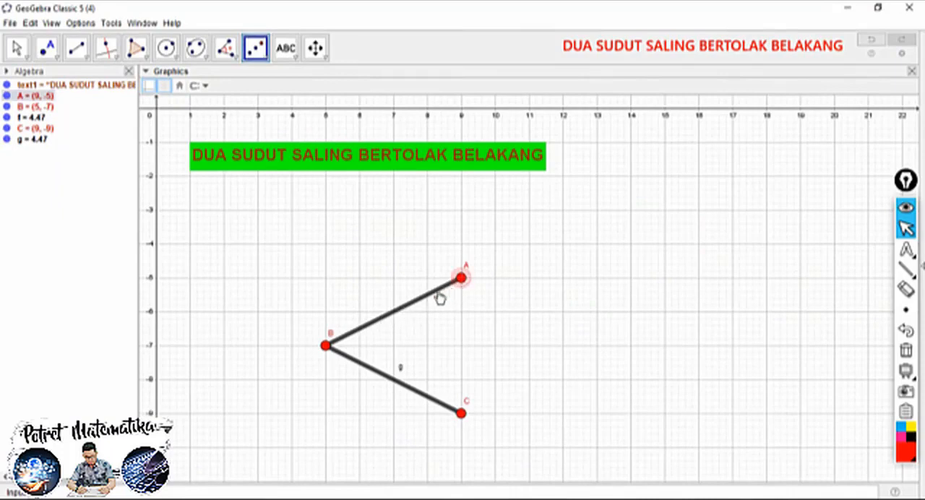
click(325, 346)
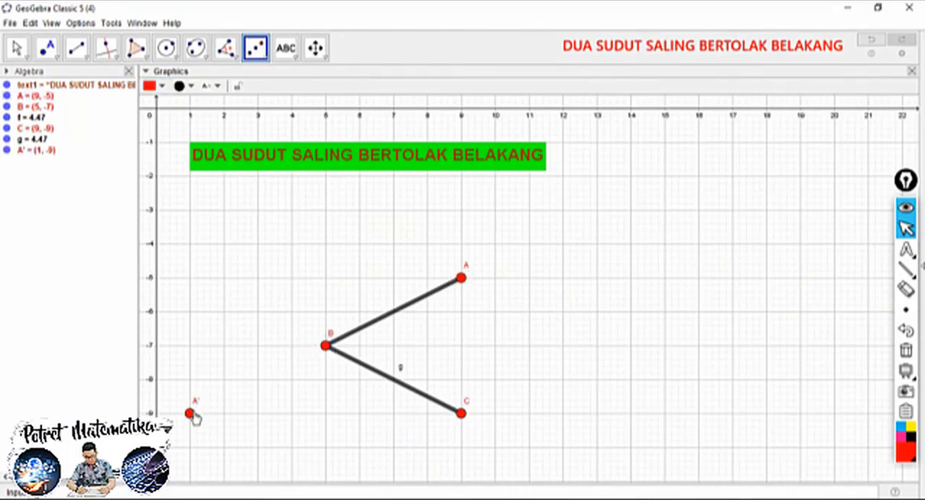
Draw a segment from point B to the reflected point A'
click(76, 47)
click(325, 346)
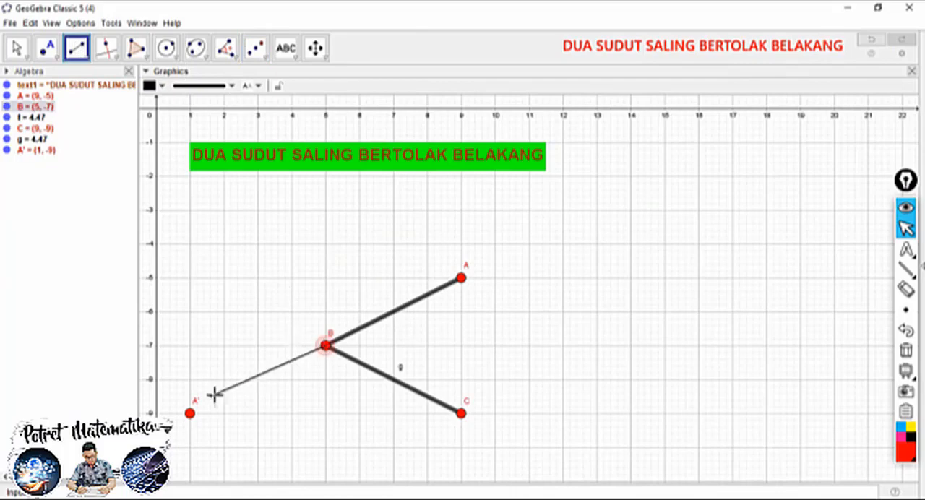
click(189, 413)
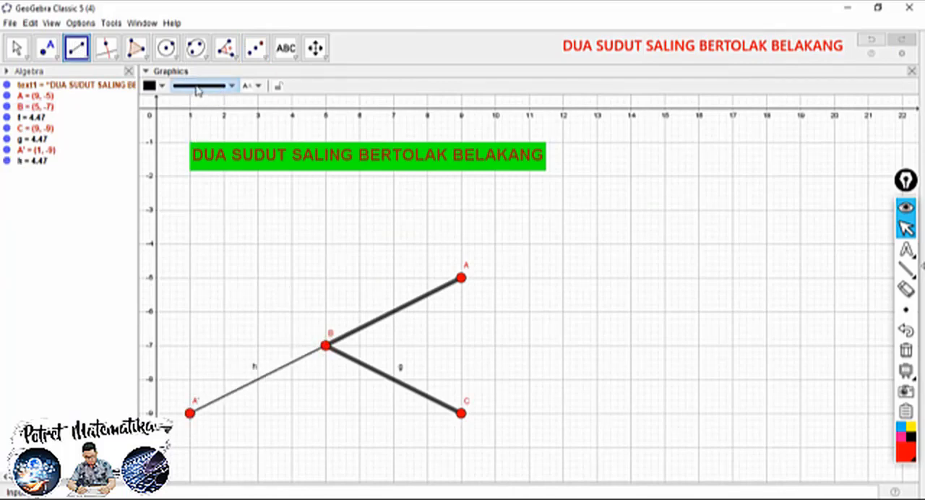
Set the line thickness of segment BA' to the maximum
click(16, 48)
click(282, 376)
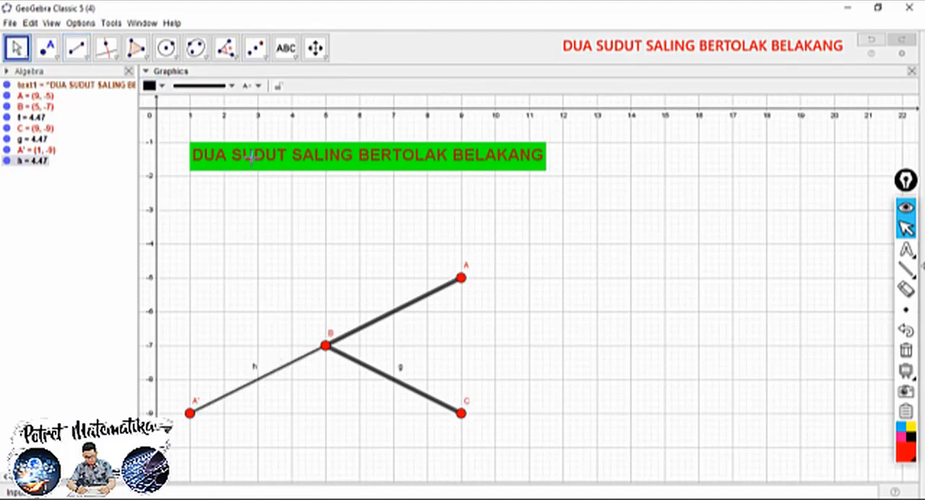
click(210, 85)
drag(193, 185, 237, 182)
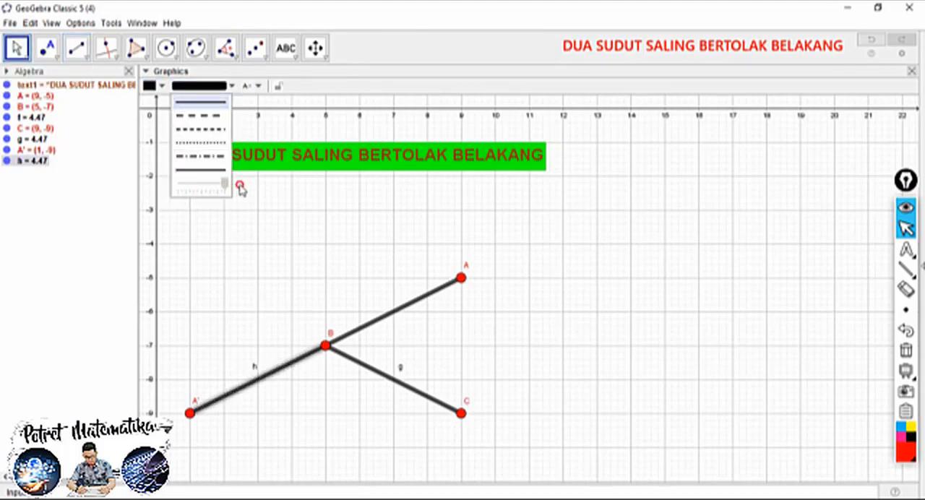
click(241, 309)
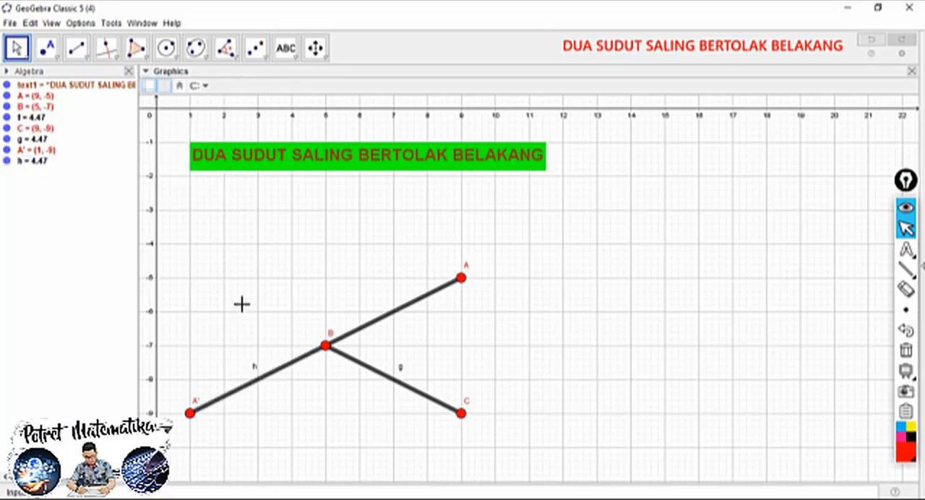
Reflect point C about point B with the Reflect about Point tool
click(256, 51)
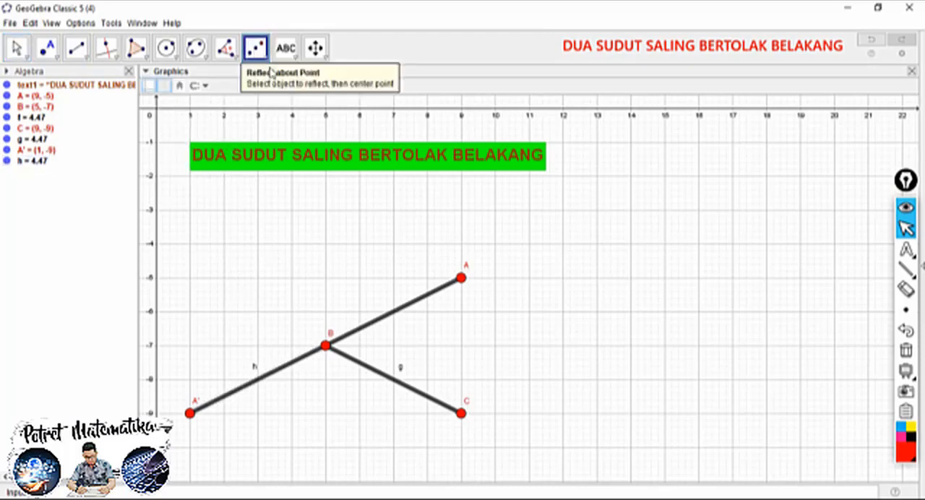
click(462, 416)
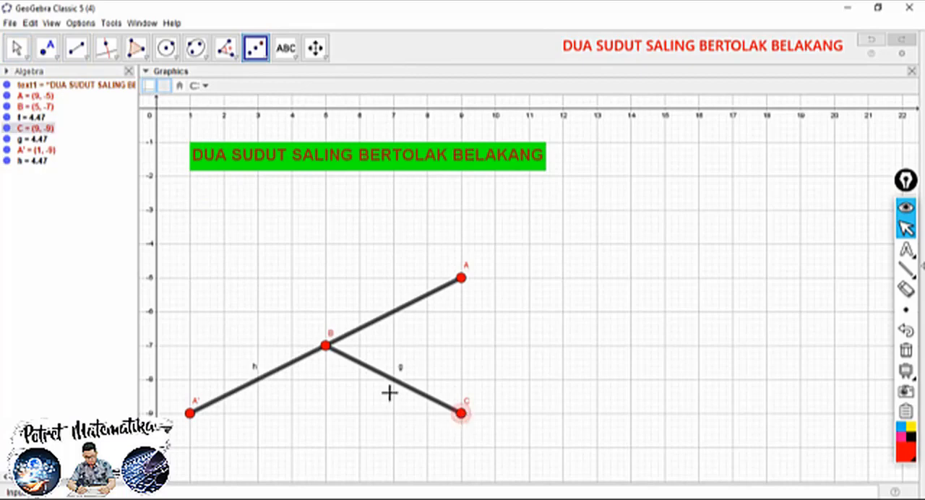
click(325, 346)
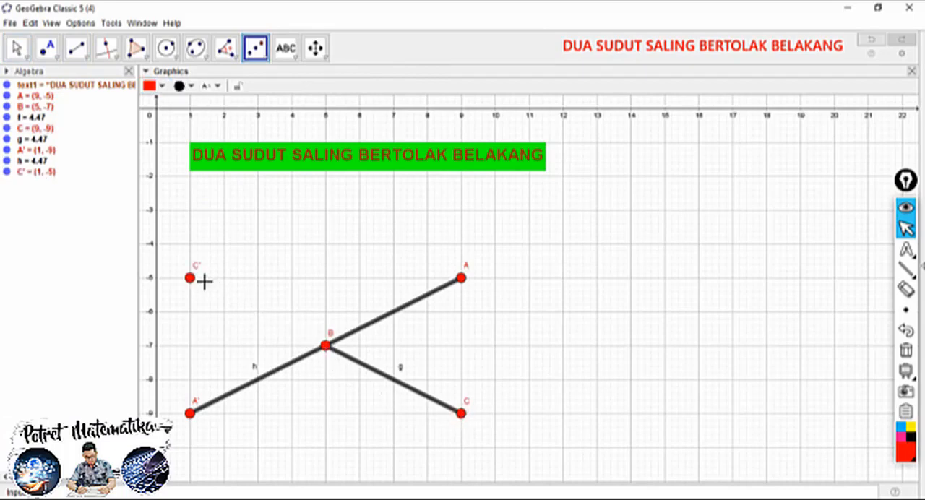
Draw a segment from the reflected point C' to point B
click(77, 47)
click(190, 278)
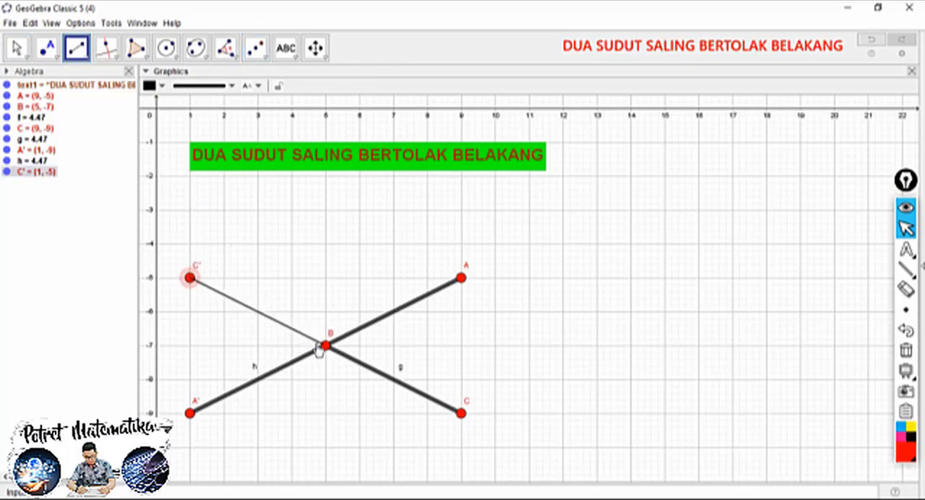
click(325, 347)
Set the line thickness of segment C'B to the maximum
click(17, 48)
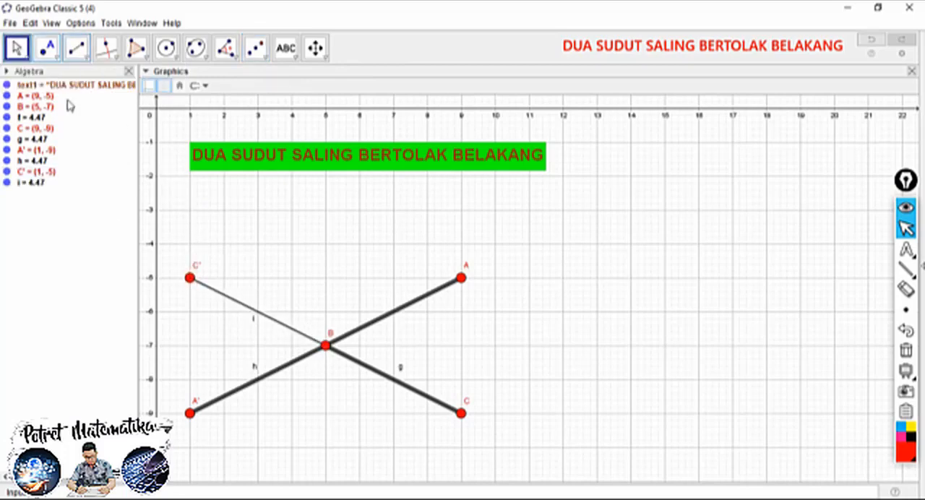
click(215, 290)
click(212, 89)
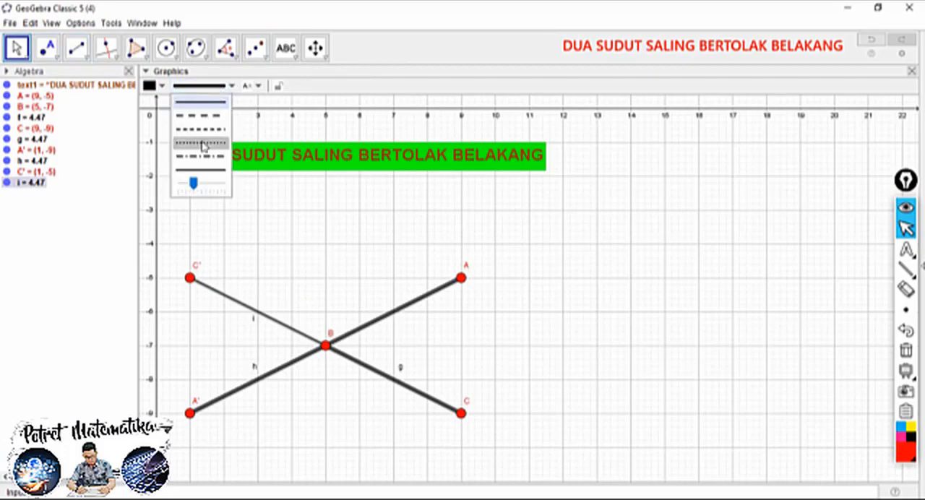
drag(194, 185, 234, 182)
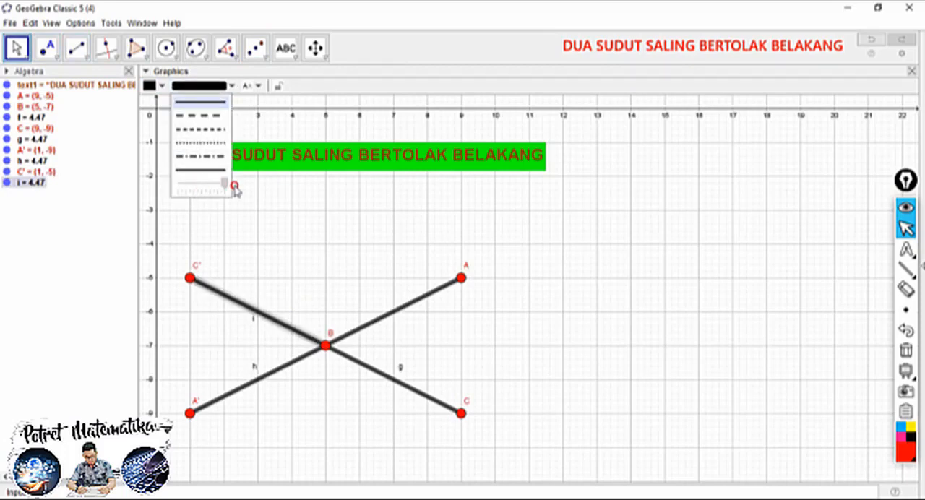
click(283, 219)
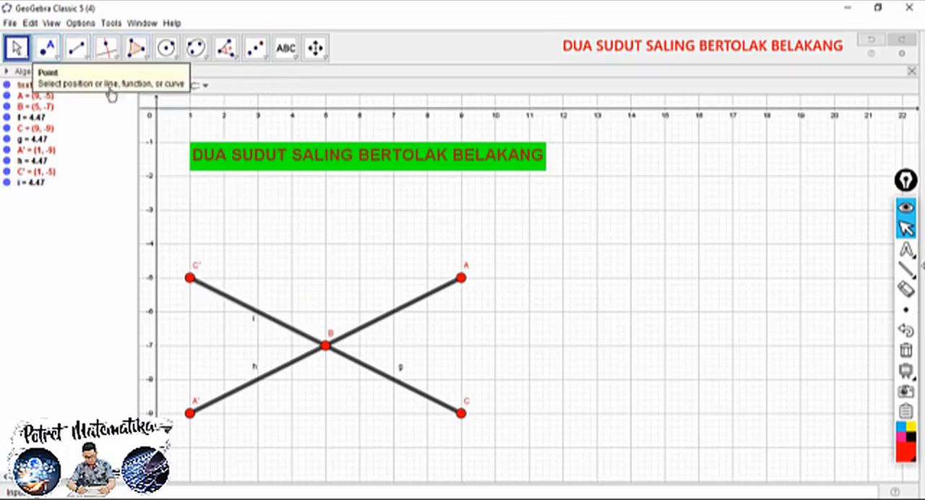
mouse_move(461, 279)
mouse_down()
mouse_move(454, 264)
mouse_move(413, 254)
mouse_move(444, 333)
mouse_move(375, 278)
mouse_move(463, 287)
mouse_up()
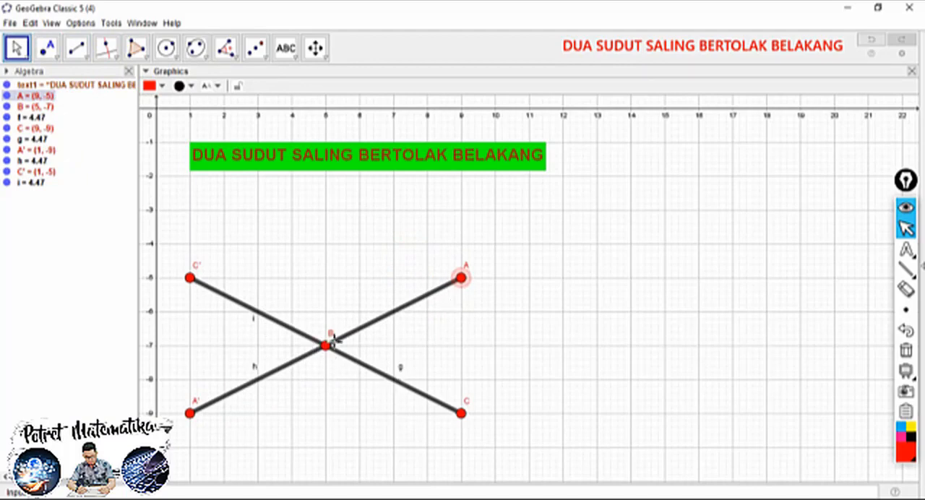
mouse_move(461, 413)
mouse_down()
mouse_move(470, 367)
mouse_move(458, 422)
mouse_move(469, 378)
mouse_move(463, 414)
mouse_up()
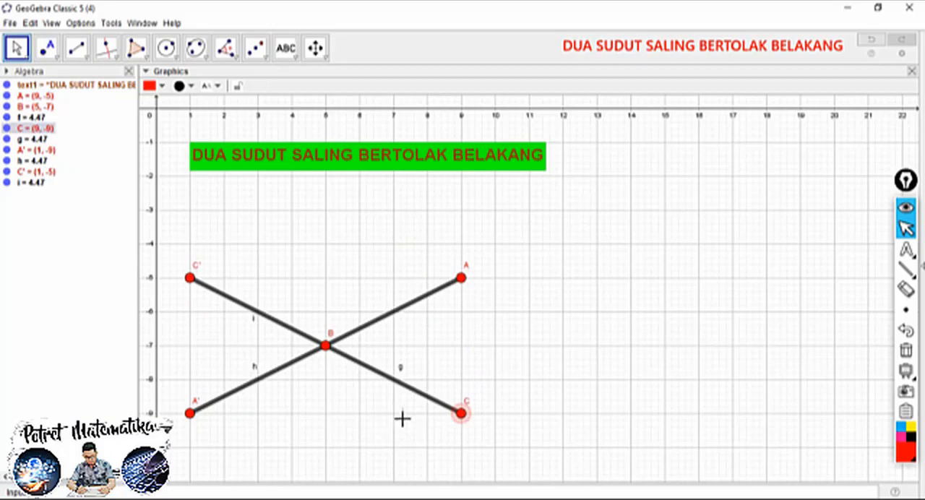
Hide the labels of segments h, g and i, and move point B's label just below the point
right_click(252, 367)
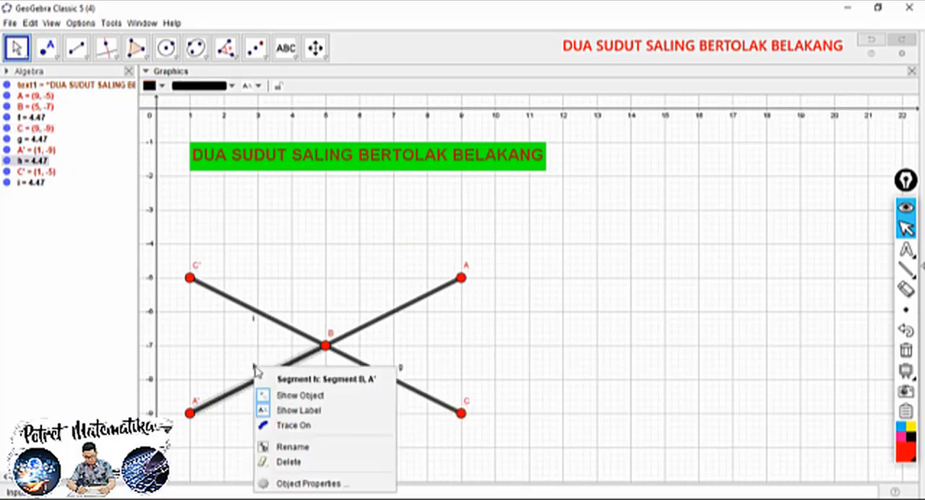
click(281, 409)
right_click(403, 372)
click(427, 411)
right_click(254, 319)
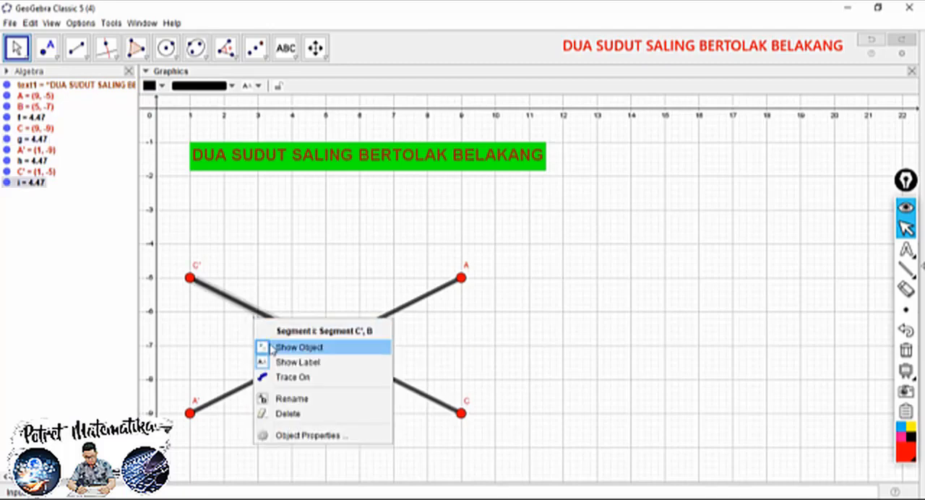
click(282, 361)
drag(331, 335, 325, 352)
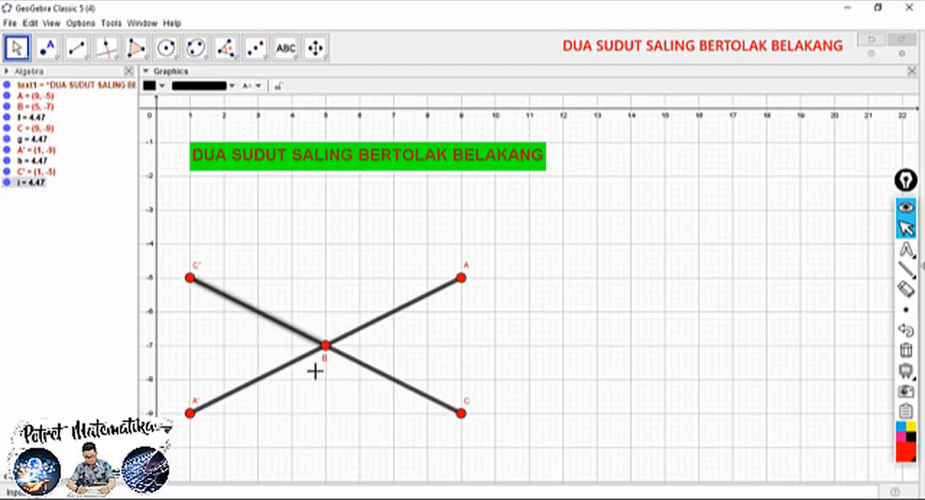
click(342, 258)
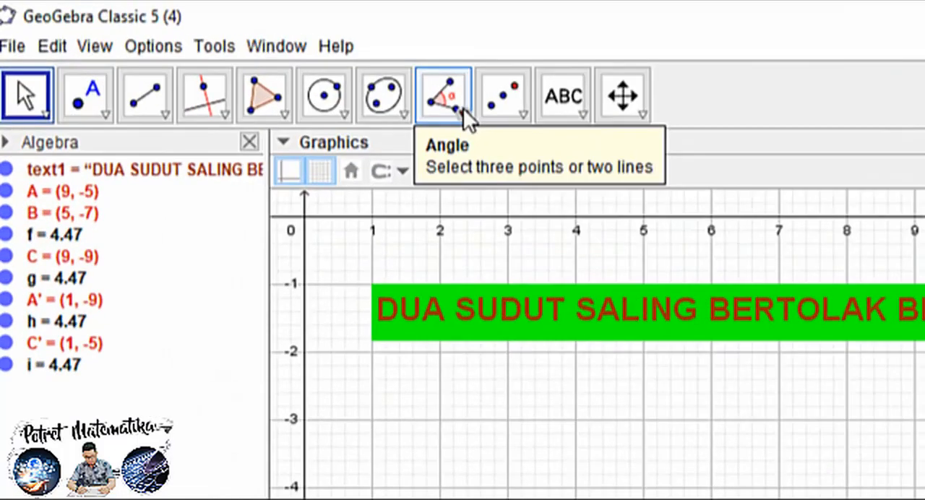
Mark angle CBA with the Angle tool and move its label outward, clear of the angle arc
click(235, 54)
click(267, 83)
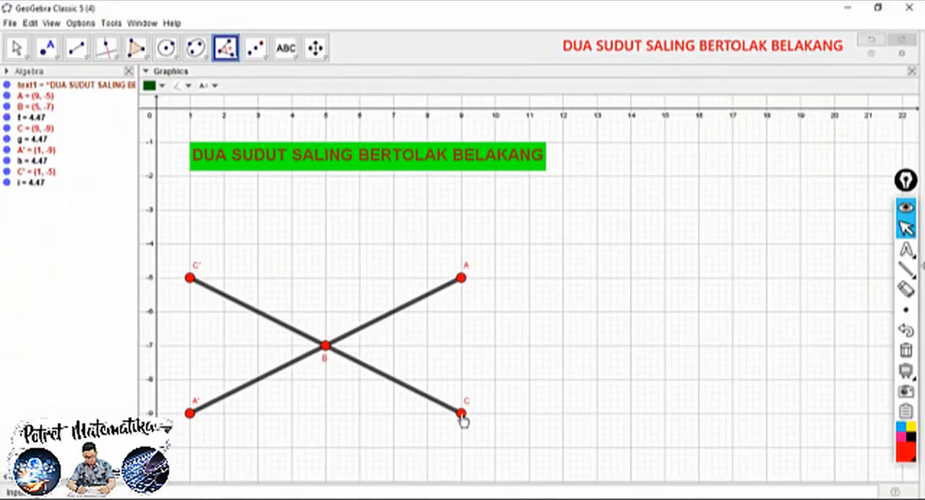
click(461, 412)
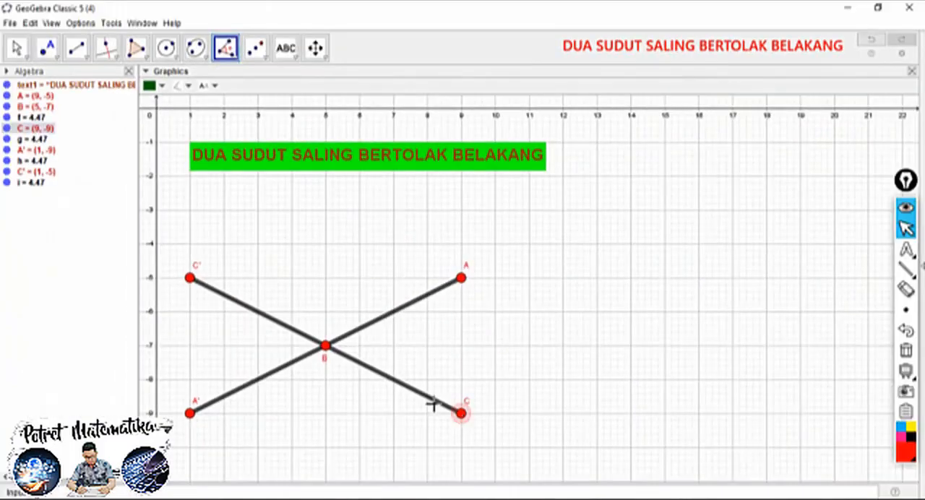
click(326, 349)
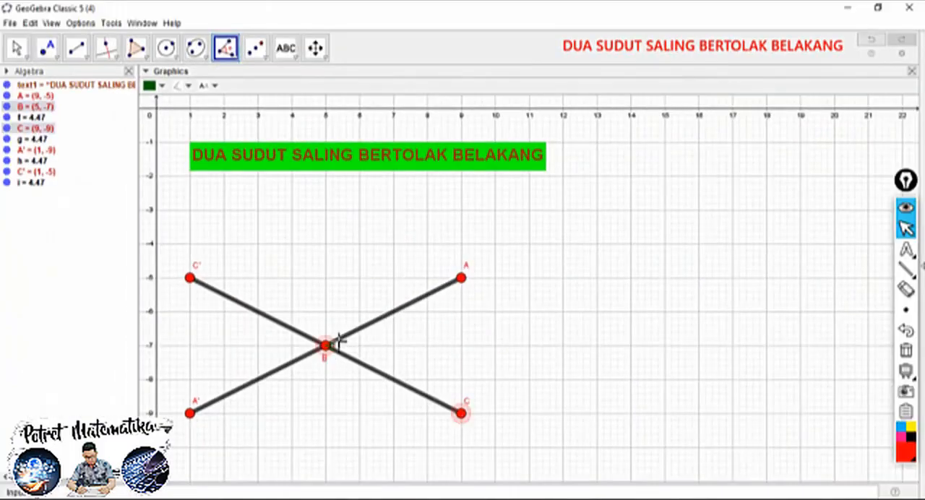
click(461, 279)
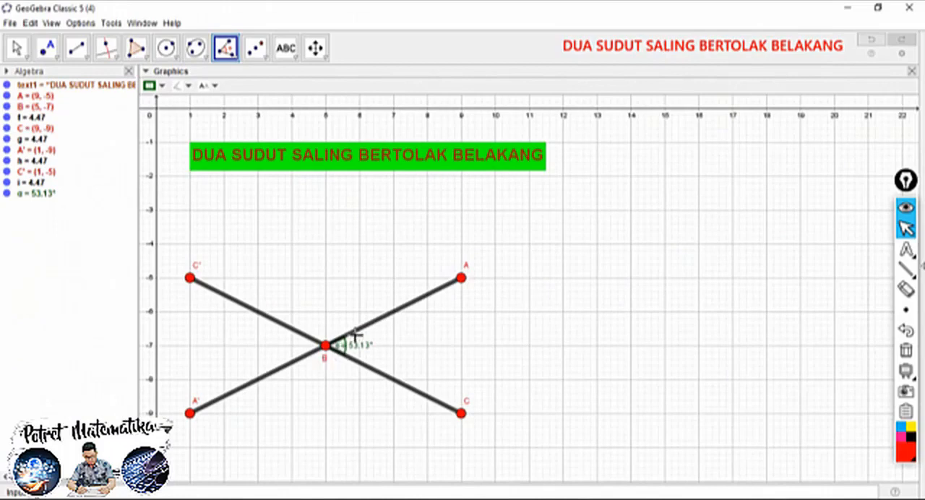
click(17, 48)
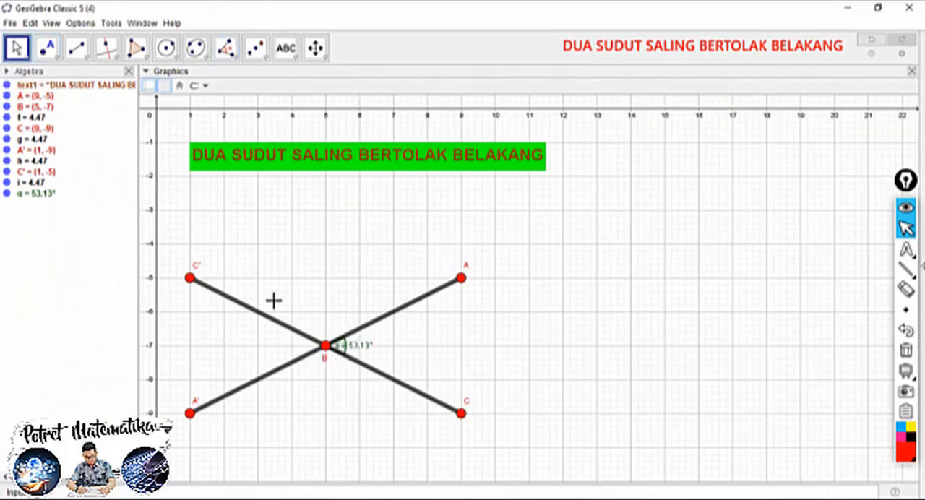
drag(353, 348, 370, 348)
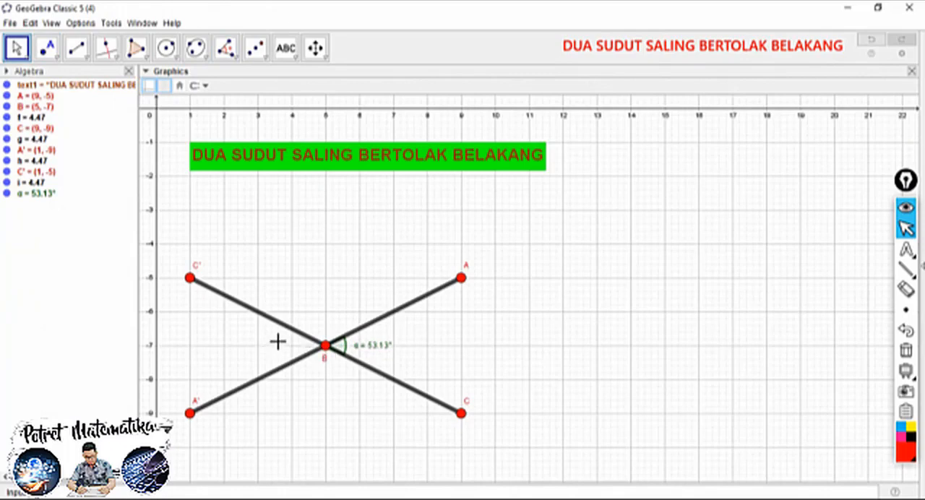
Mark angle C'BA' with the Angle tool and move its label outward, away from the angle arc
click(228, 49)
click(193, 277)
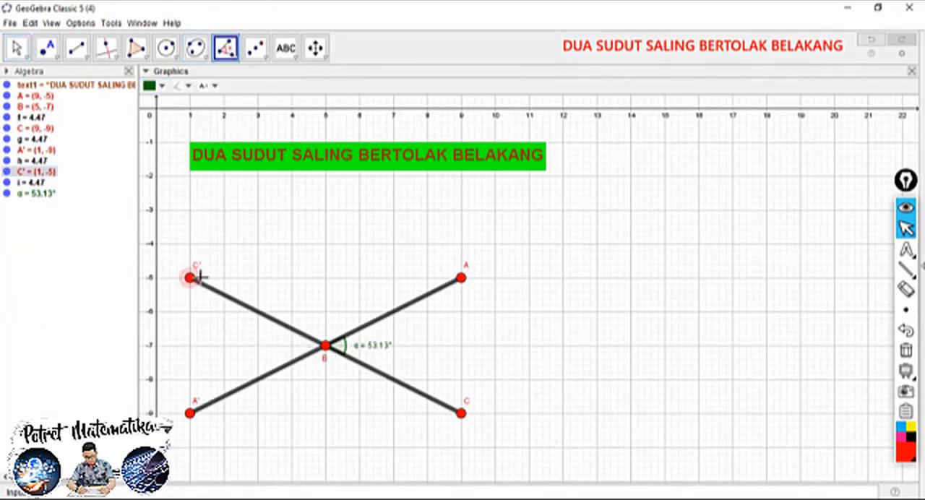
click(326, 347)
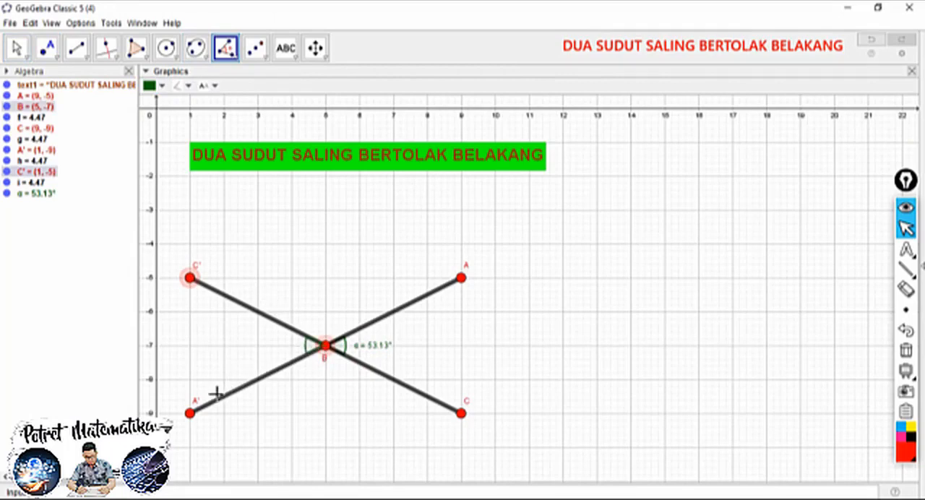
click(189, 413)
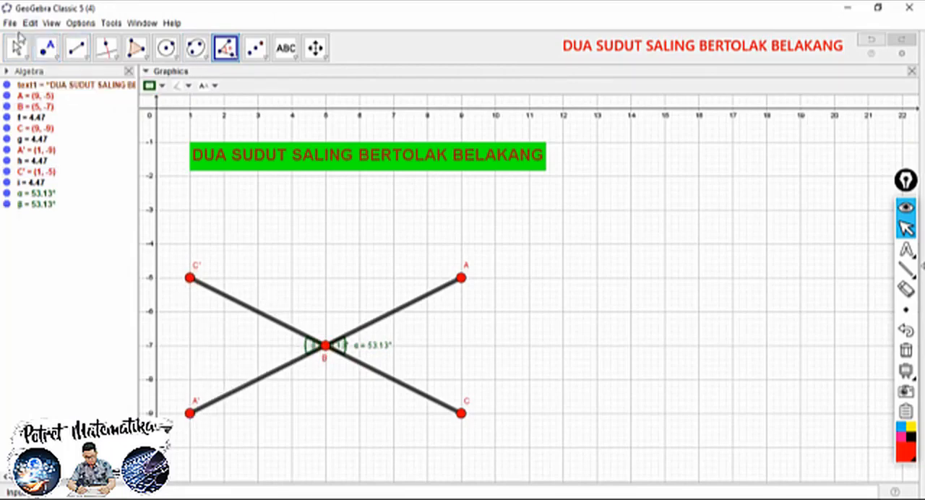
click(17, 47)
drag(315, 345, 264, 346)
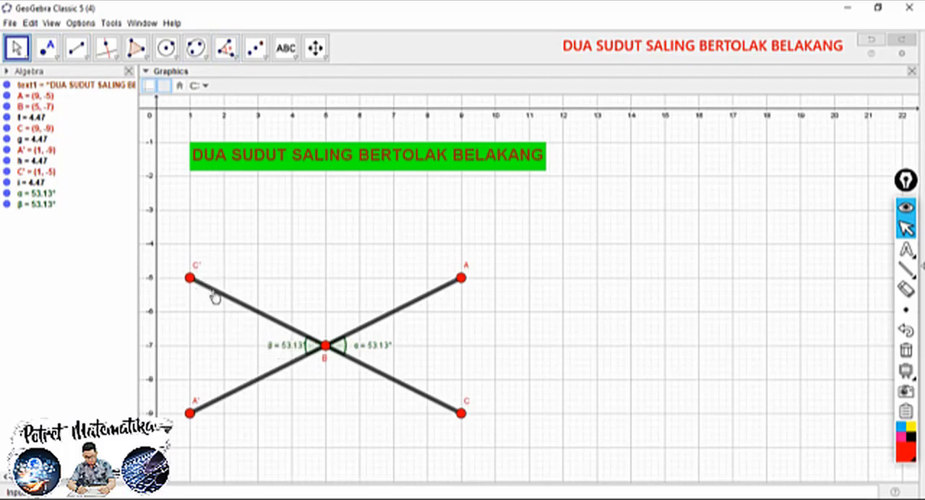
Rename point C' to D and point A' to E, and shift both labels outward from their segments
right_click(197, 271)
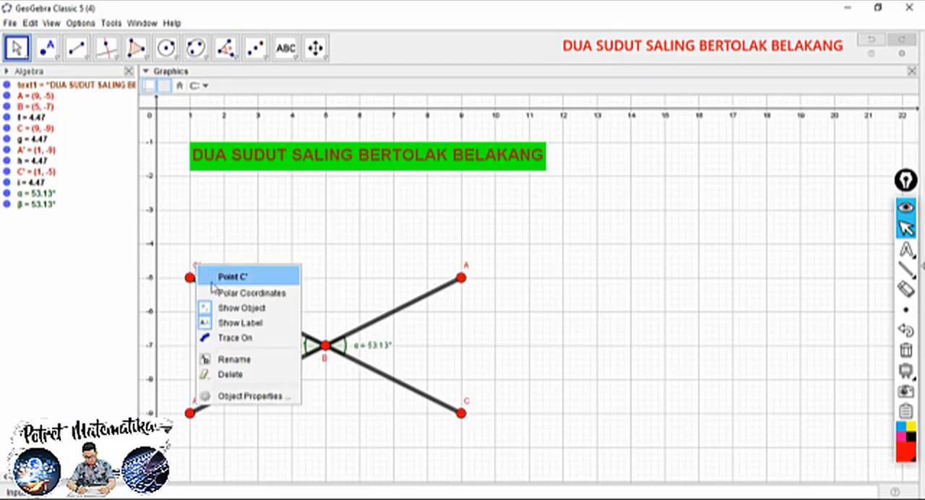
click(237, 359)
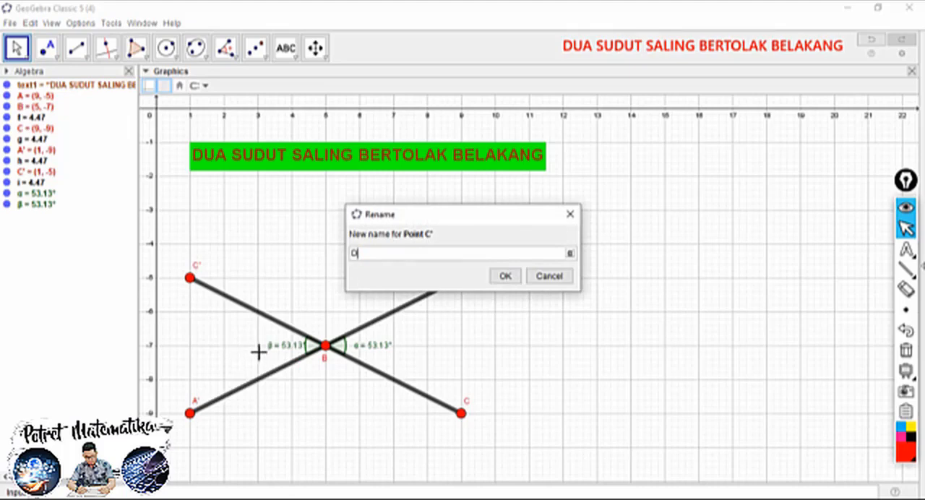
click(505, 276)
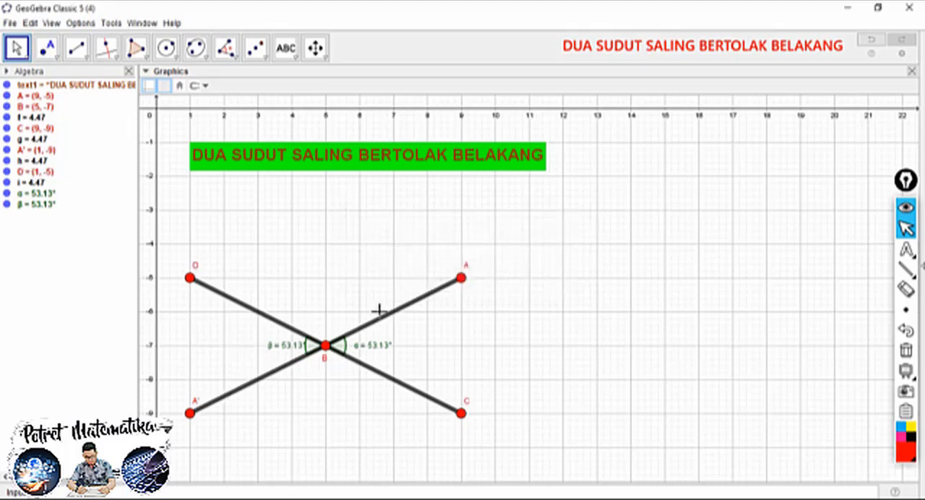
right_click(198, 405)
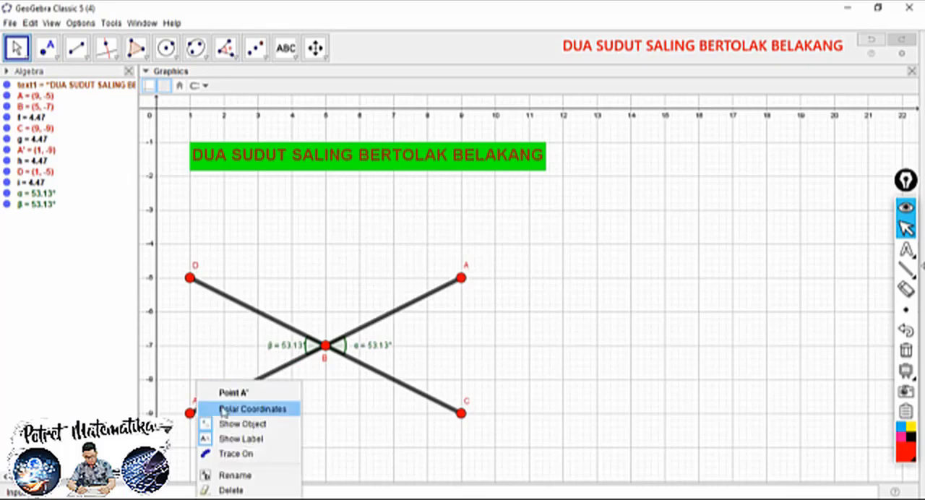
click(235, 476)
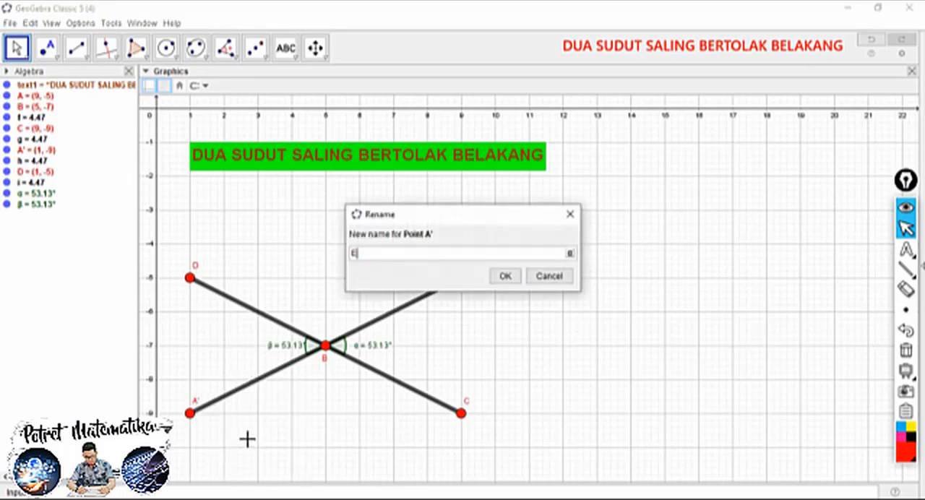
click(508, 275)
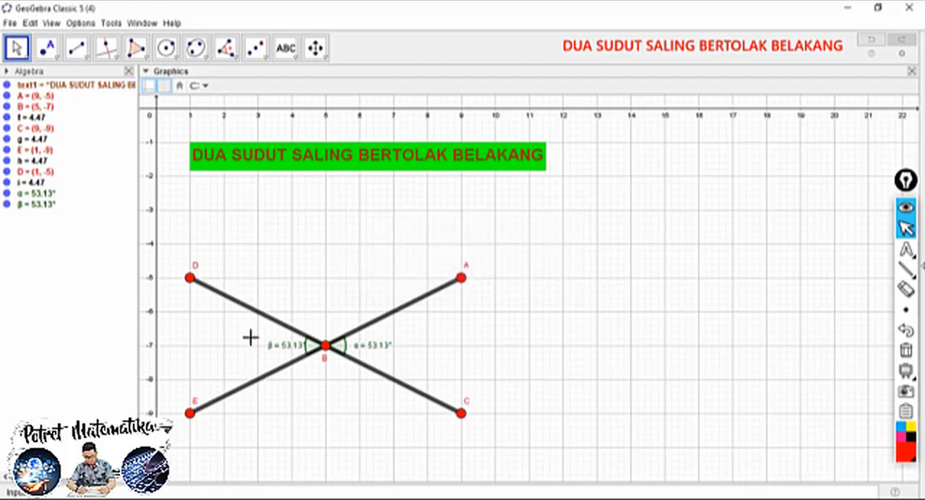
drag(192, 402, 181, 419)
drag(196, 272, 188, 273)
Raise the fill opacity of both marked angles α and β to 100
click(323, 351)
click(344, 347)
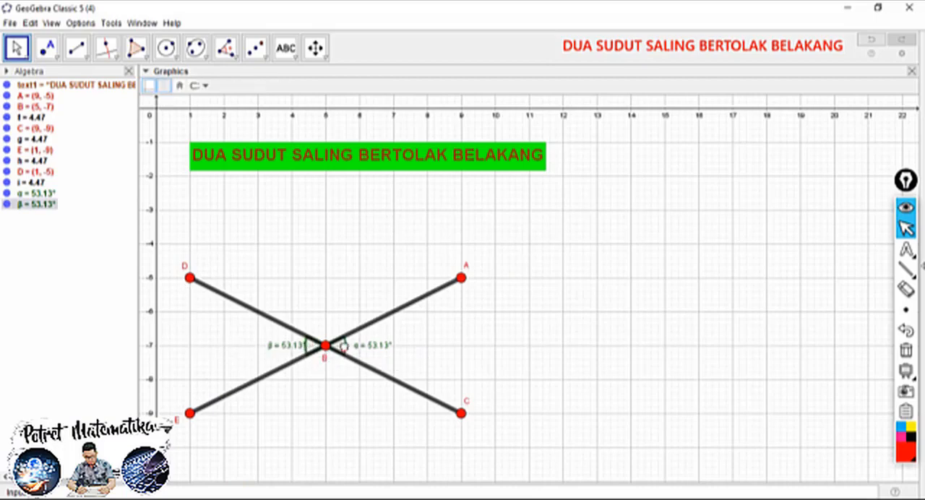
ctrl+click(306, 354)
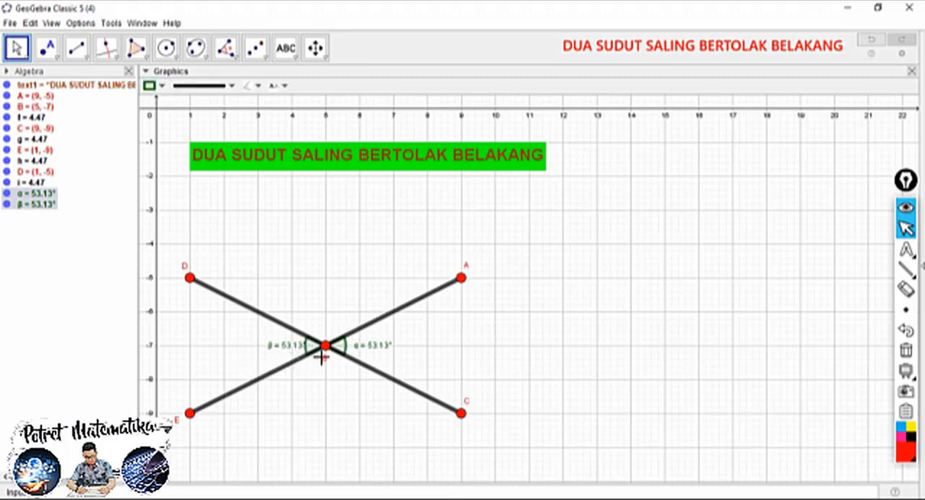
click(163, 86)
drag(165, 143, 296, 151)
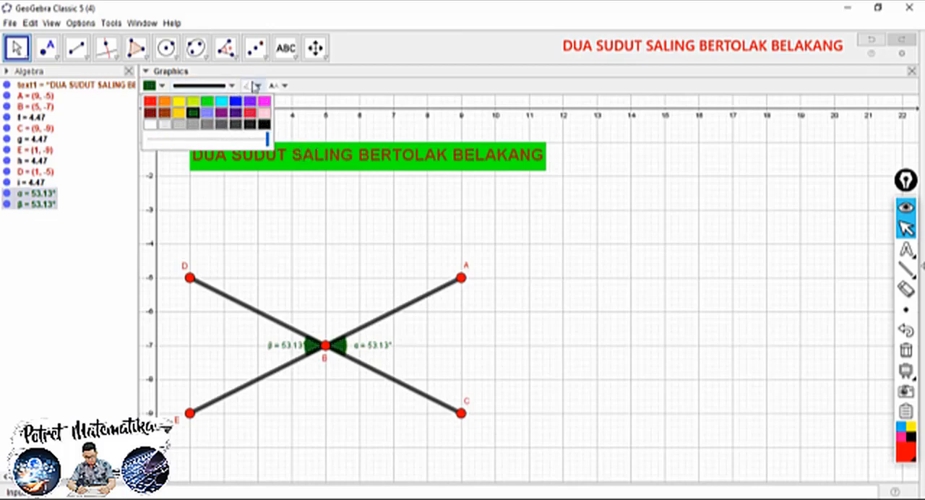
click(259, 85)
click(232, 85)
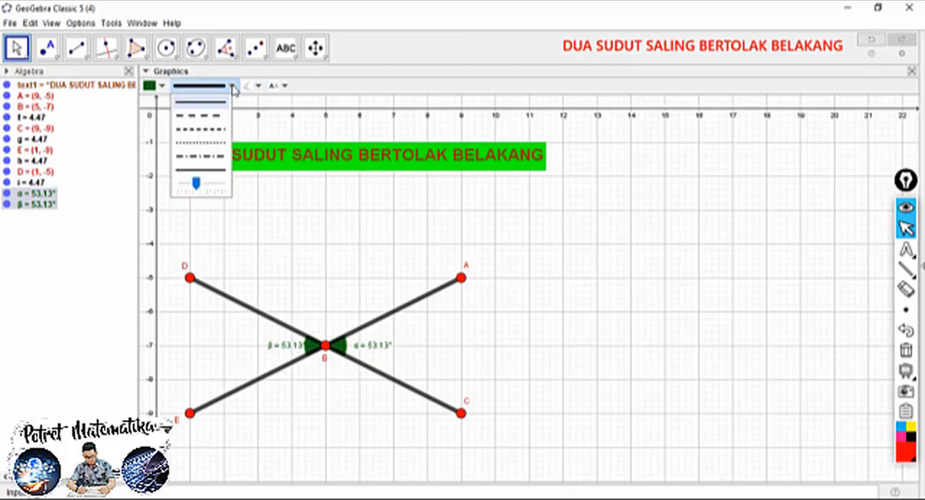
click(232, 85)
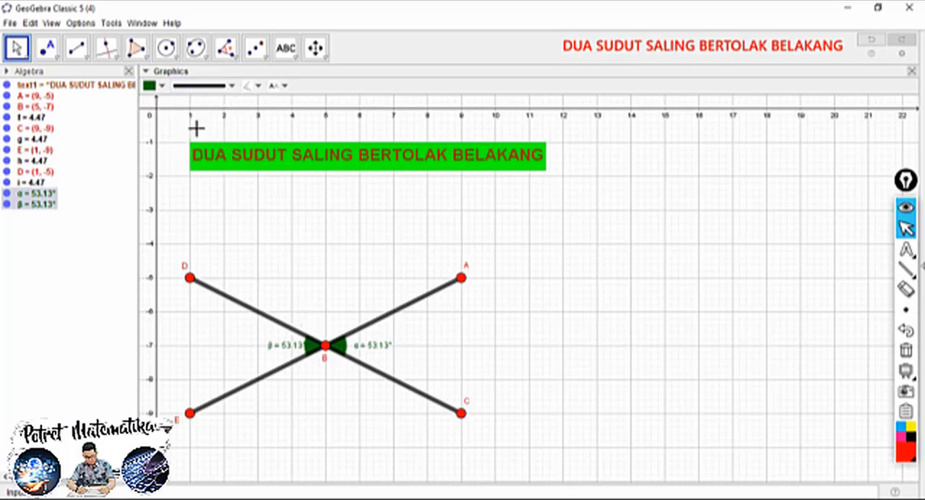
Set the size of both angle markers α and β to 50
right_click(309, 348)
click(340, 433)
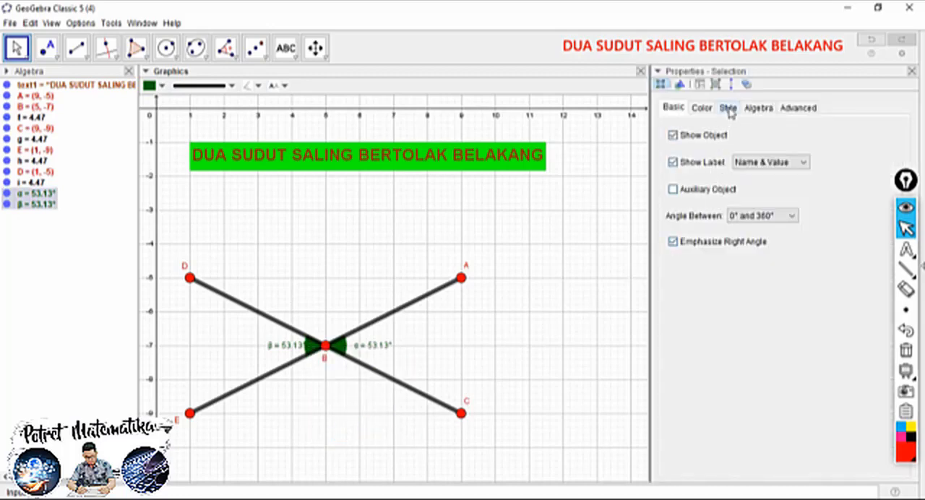
click(728, 108)
drag(705, 287, 731, 286)
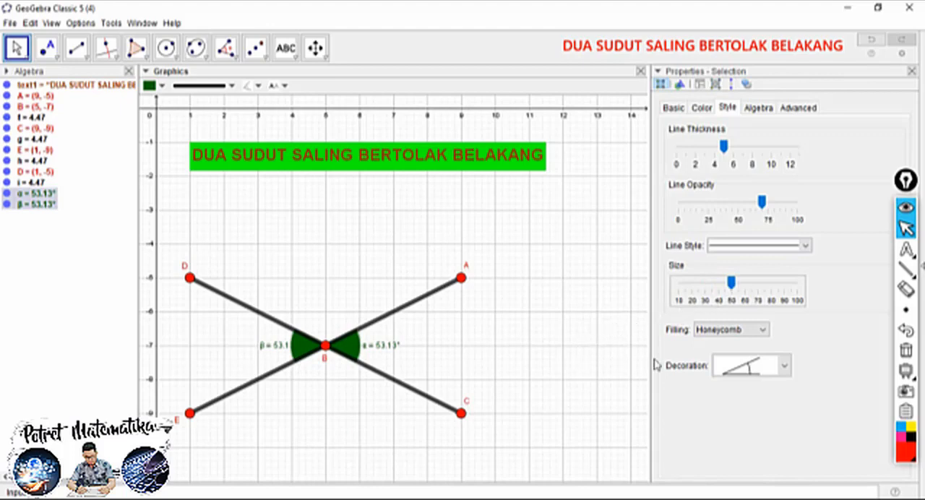
Color both angles Light Yellow (255, 250, 205), close their properties and clear the selection
click(702, 108)
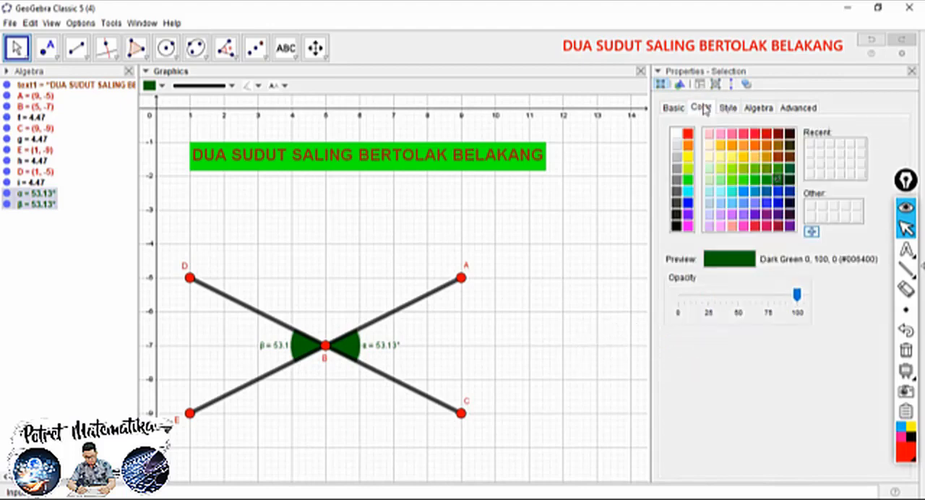
click(719, 156)
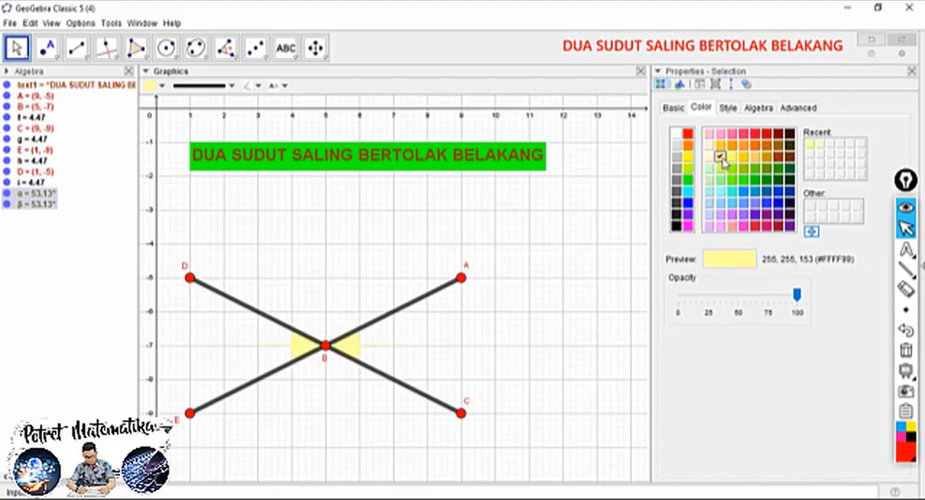
click(708, 157)
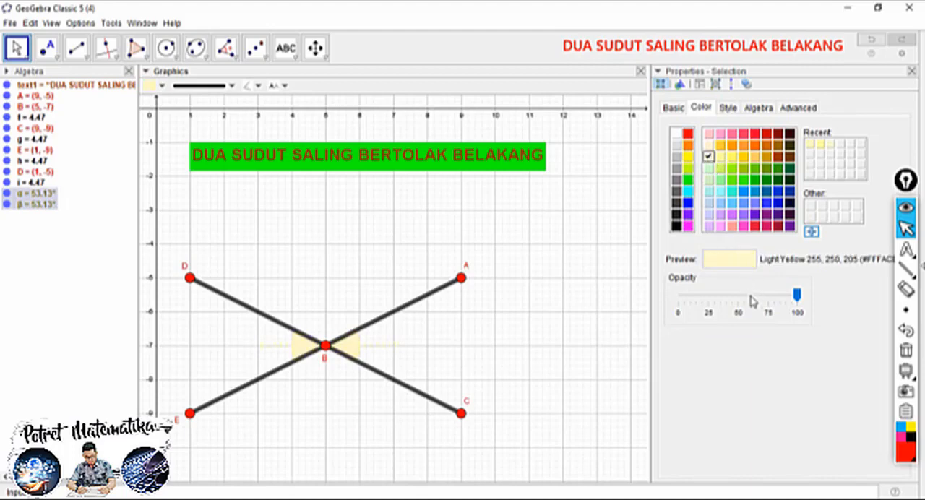
click(911, 71)
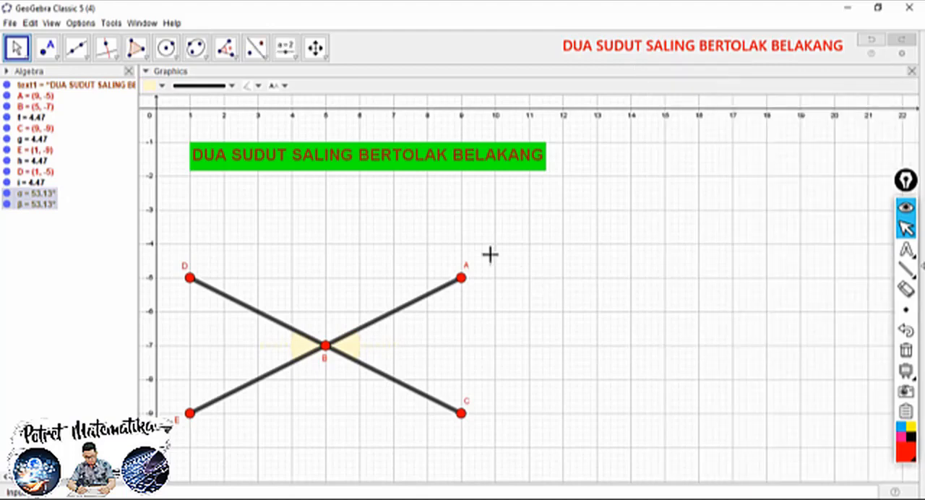
click(366, 234)
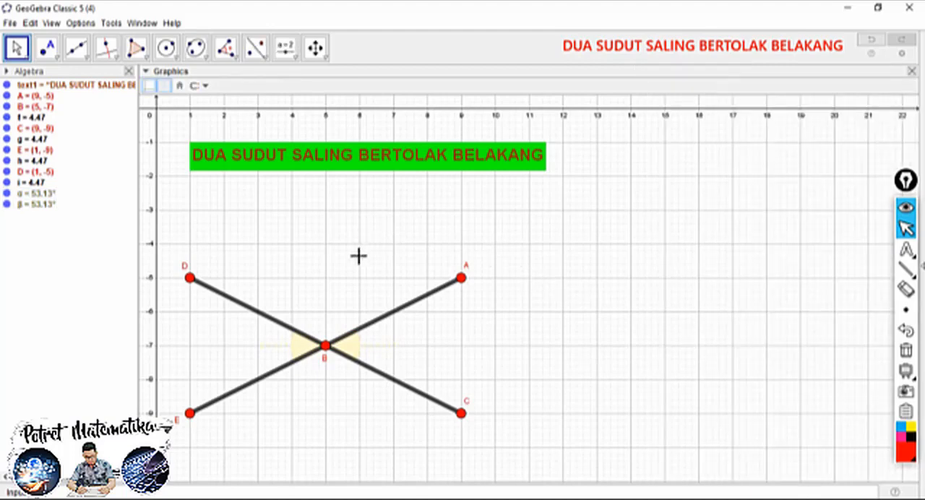
click(366, 346)
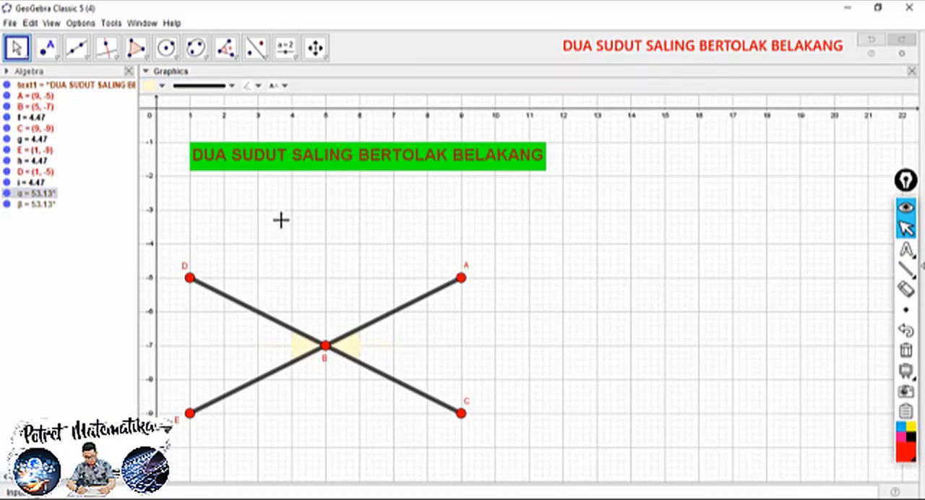
key(Escape)
Set the graphics view's background color to purple and hide the grid
right_click(209, 221)
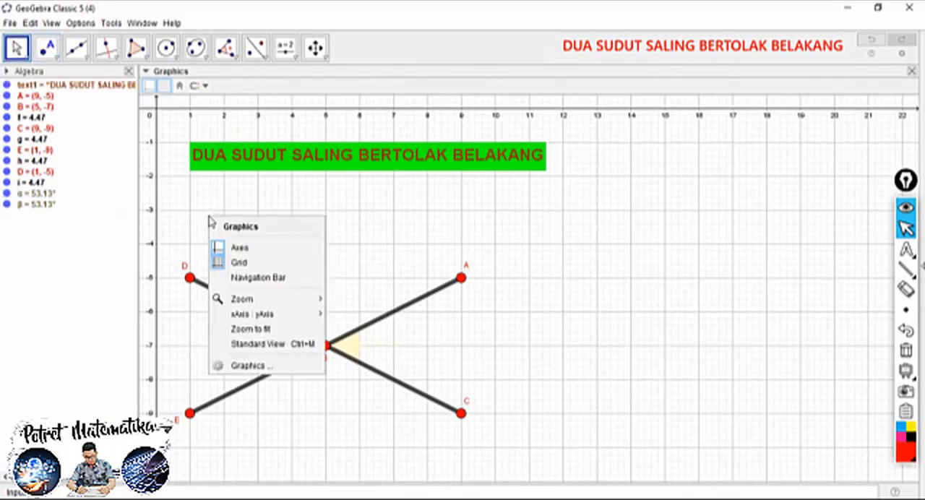
click(248, 367)
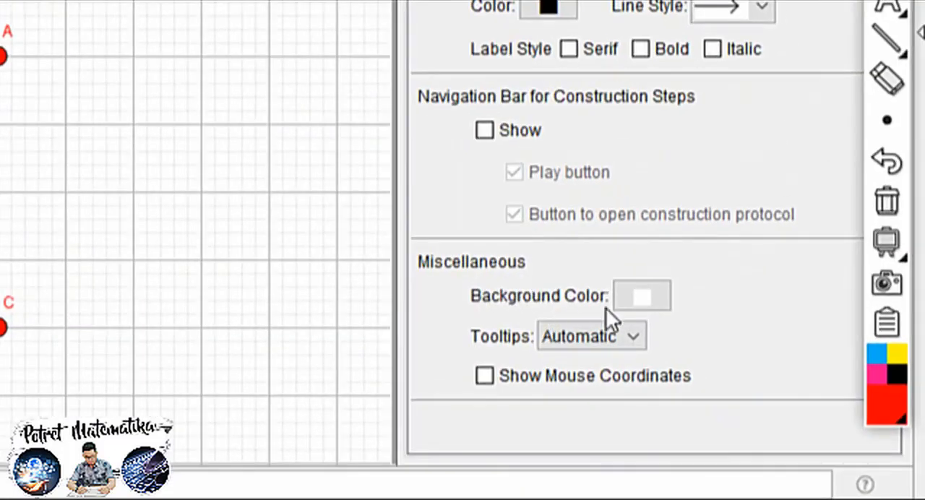
click(649, 294)
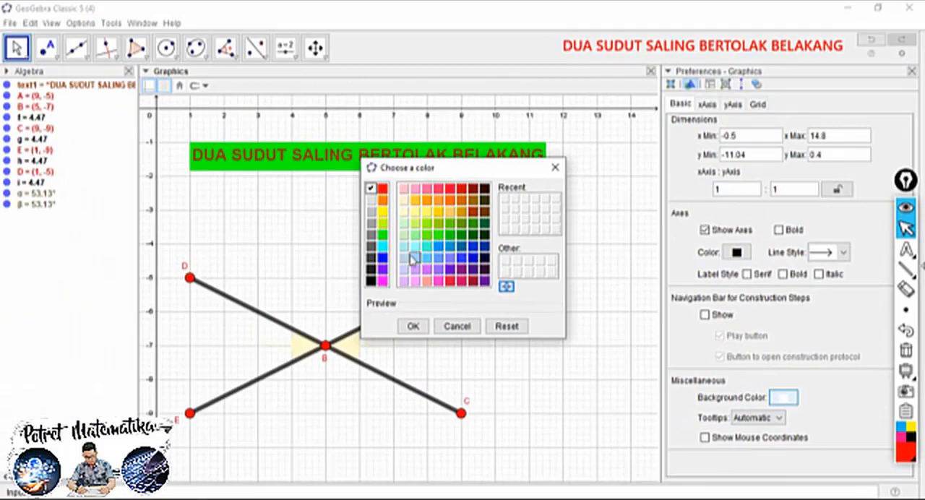
click(460, 273)
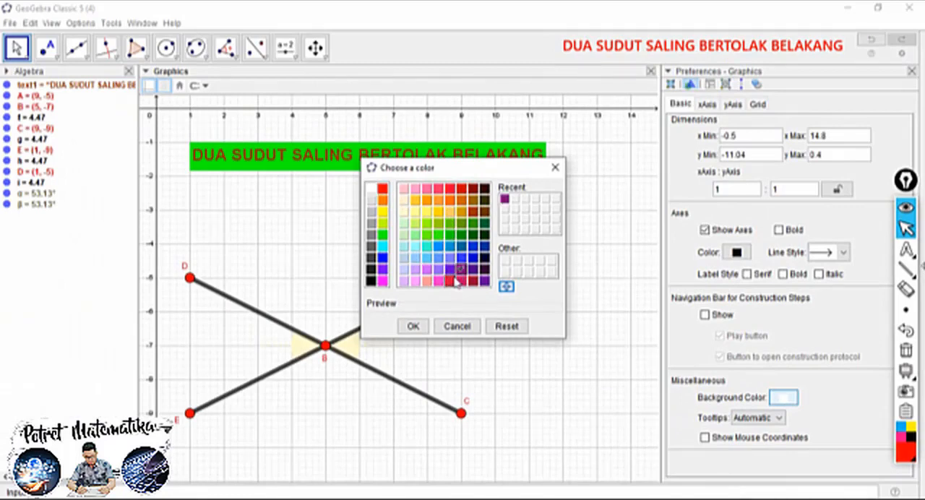
click(414, 325)
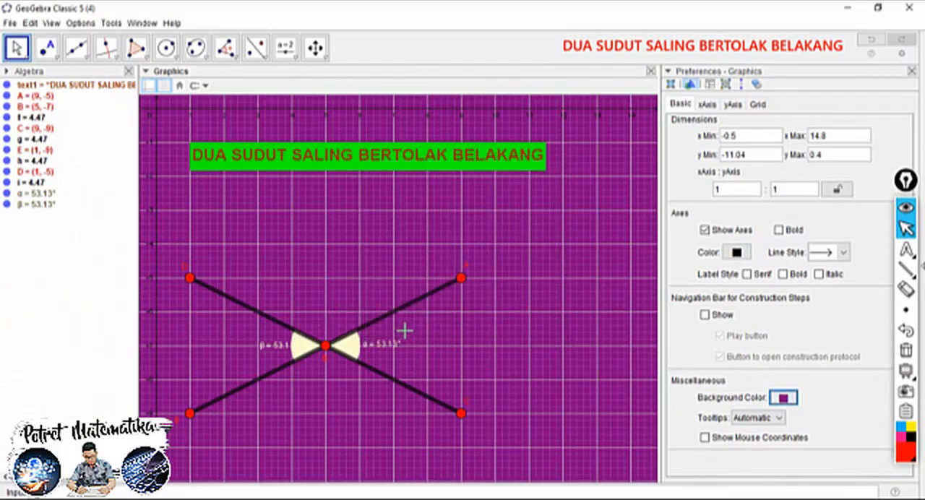
right_click(322, 190)
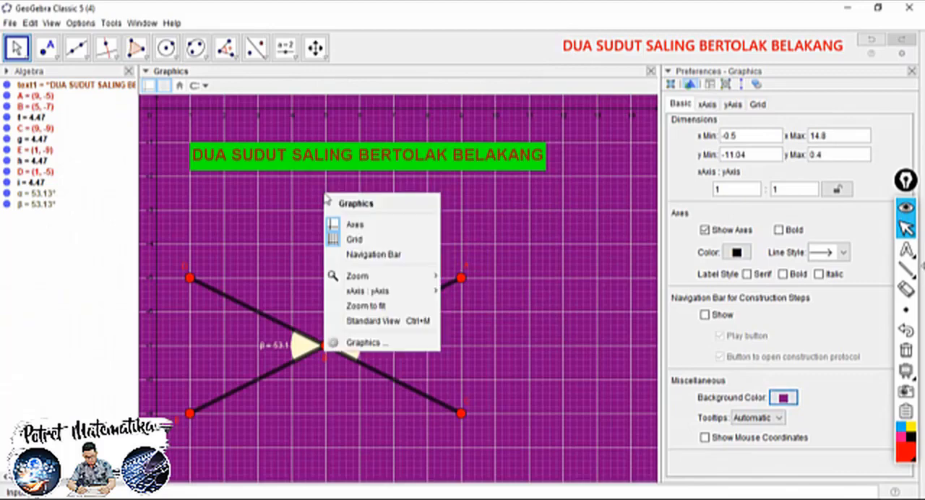
click(345, 241)
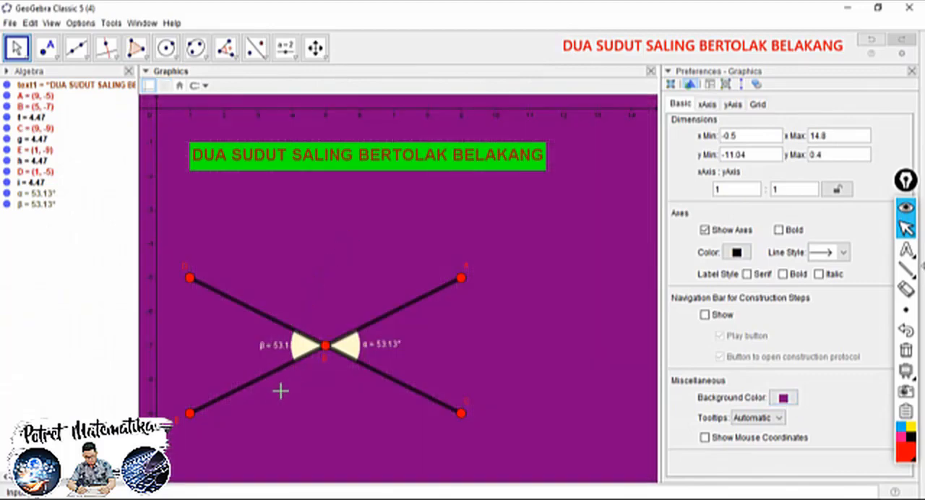
Move angle β's label farther outward from its marker and make it show only the value
drag(271, 352, 261, 351)
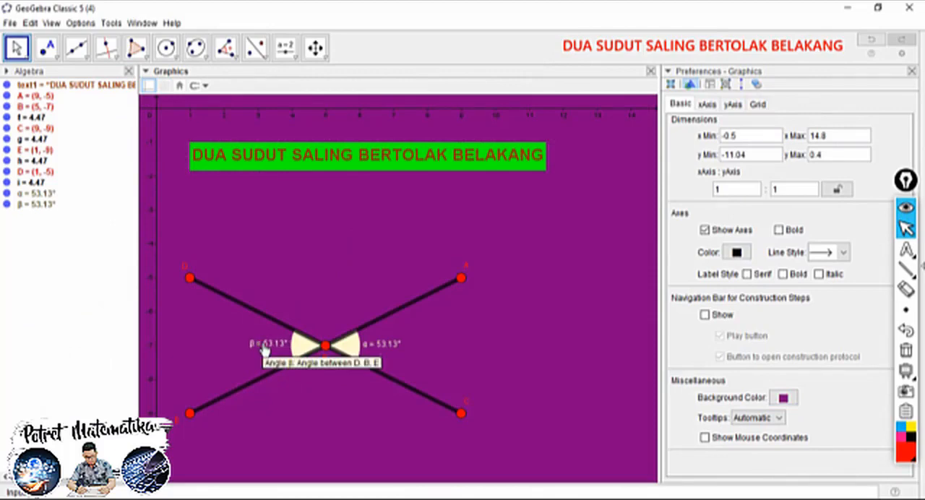
click(263, 346)
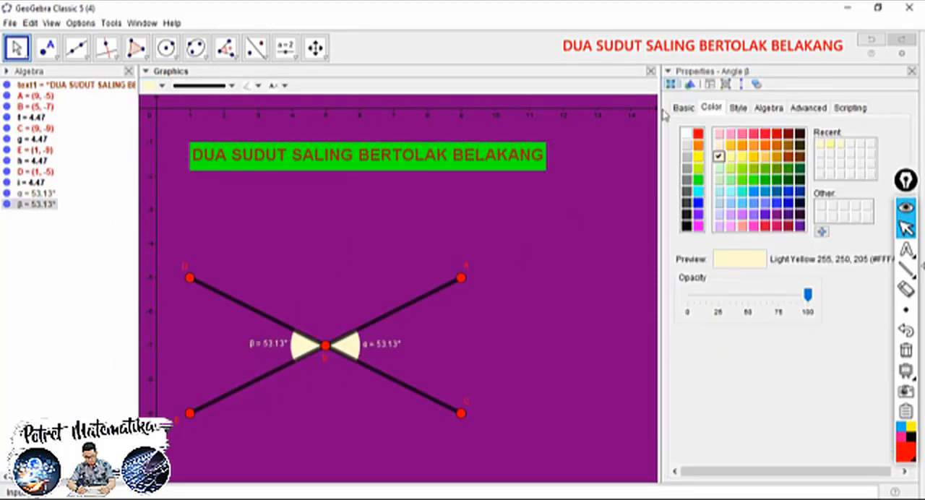
click(683, 108)
click(763, 221)
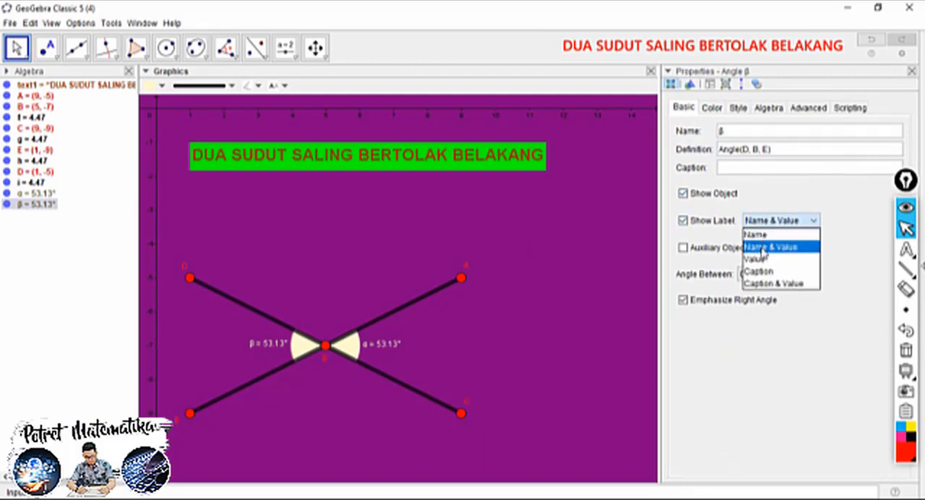
click(756, 258)
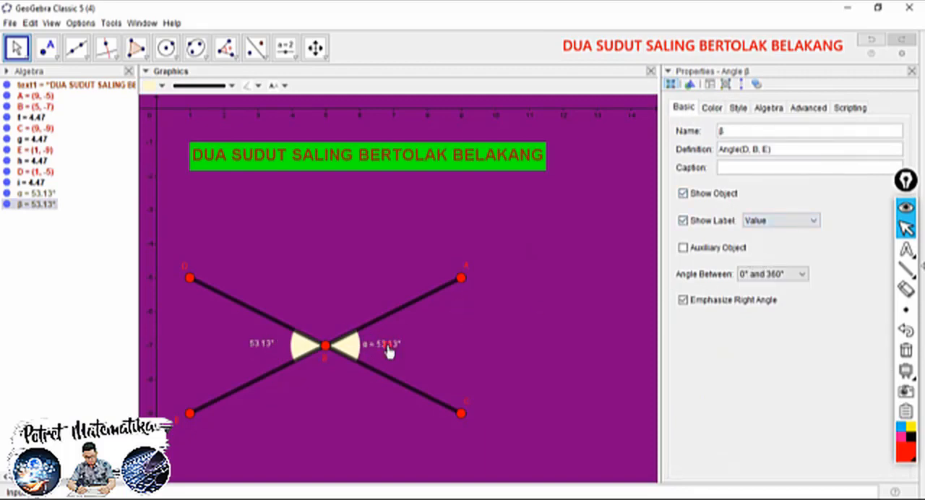
Make angle α's label show only the value and move angle β's label slightly closer to its marker
click(387, 349)
click(765, 224)
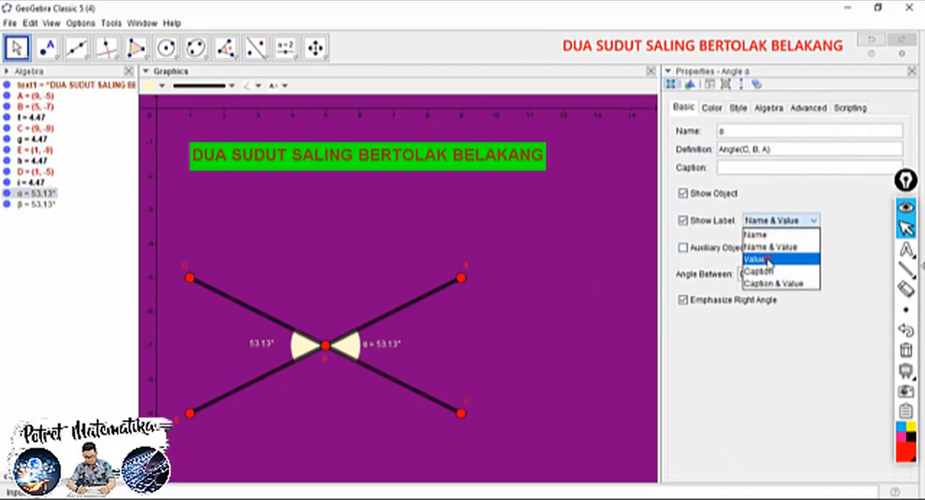
click(768, 258)
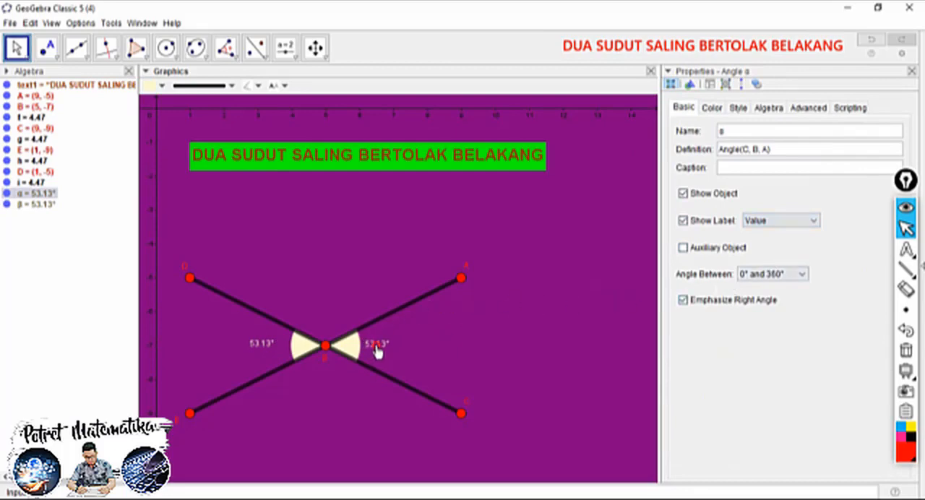
drag(263, 350, 272, 344)
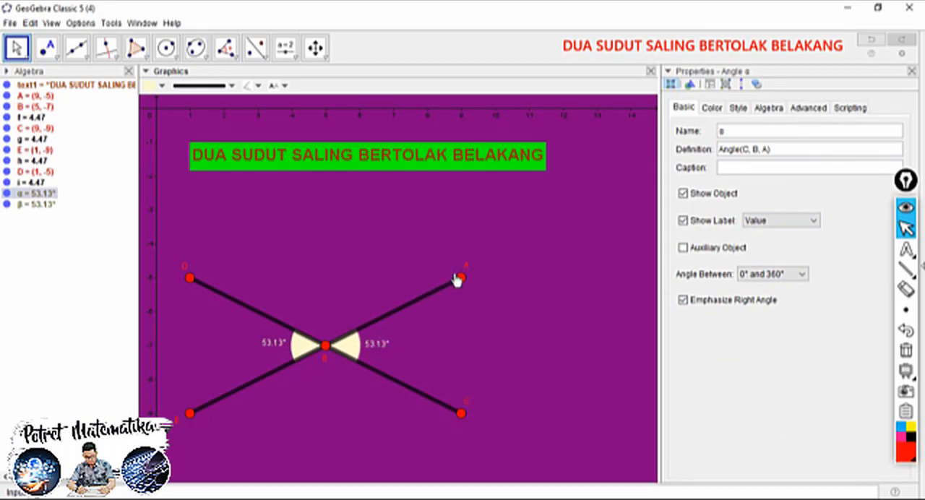
Move point A to about (8.76, -5.06), close its properties and clear the selection
mouse_move(460, 279)
mouse_down()
mouse_move(441, 254)
mouse_move(366, 250)
mouse_move(303, 260)
mouse_move(354, 250)
mouse_move(412, 286)
mouse_move(436, 324)
mouse_move(456, 281)
mouse_move(448, 286)
mouse_up()
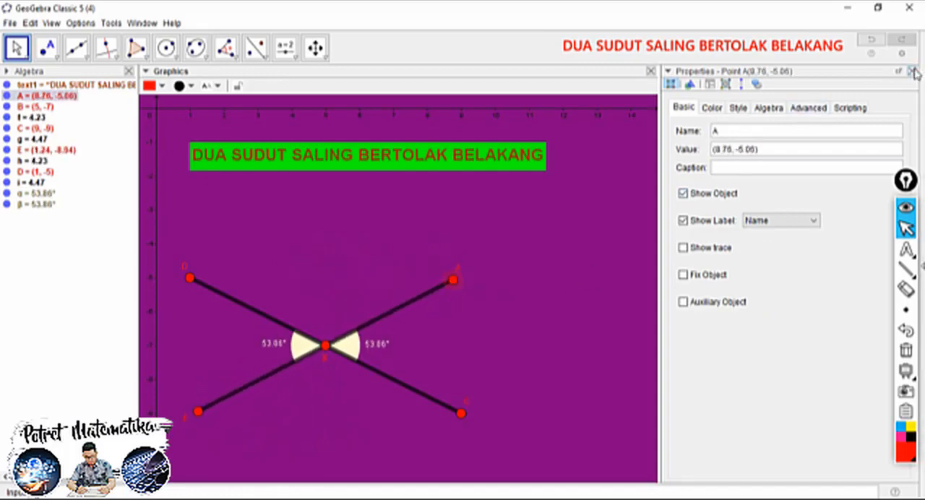
click(911, 71)
click(538, 304)
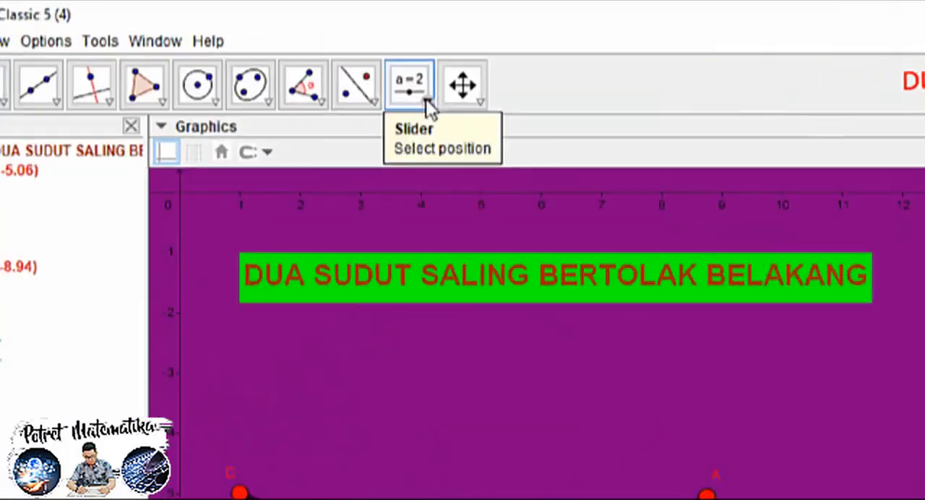
Add the texts PENJELASAN and KESIMPULAN one above the other on the empty area beside the angle figure
click(296, 60)
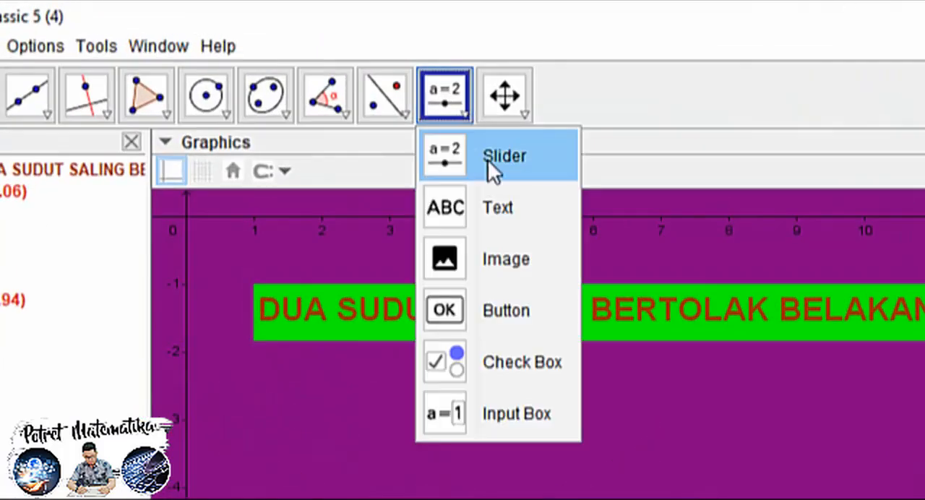
click(498, 217)
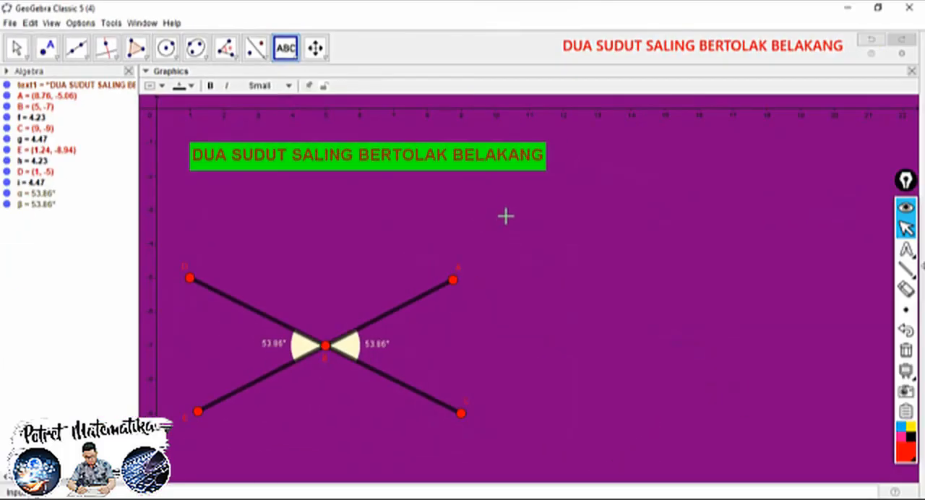
click(505, 215)
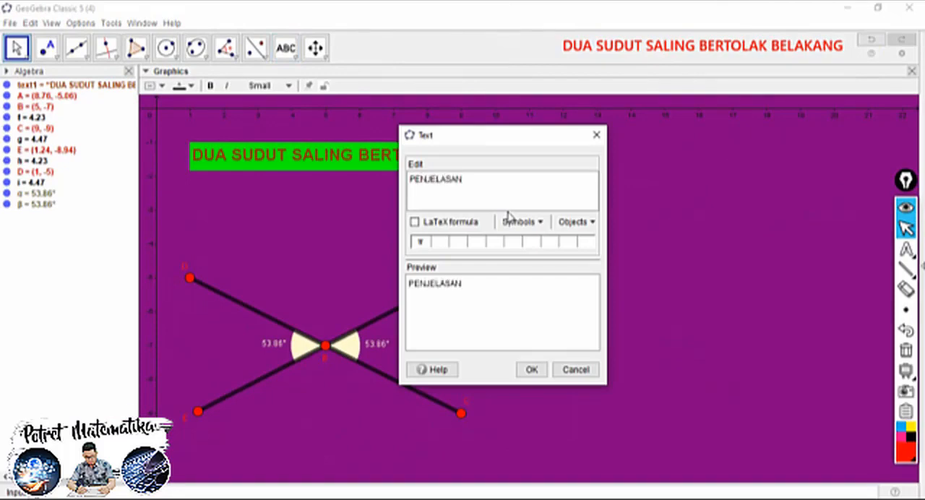
click(531, 369)
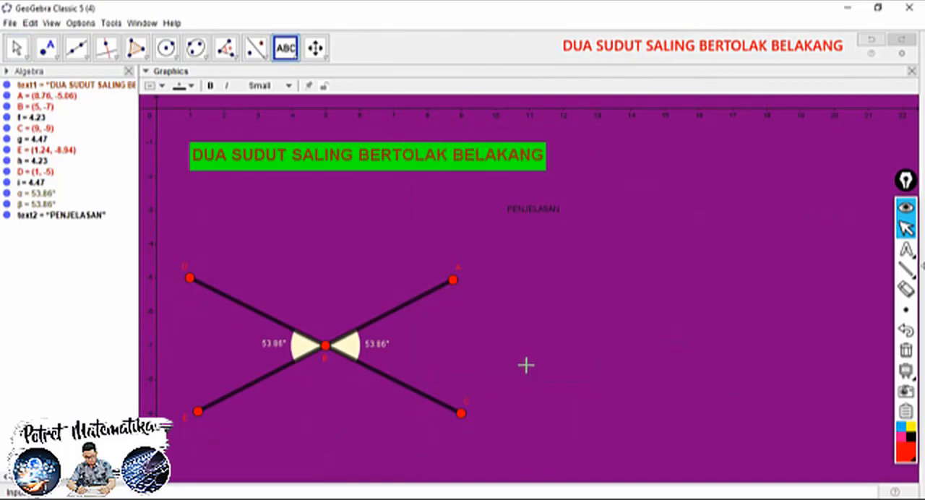
click(512, 355)
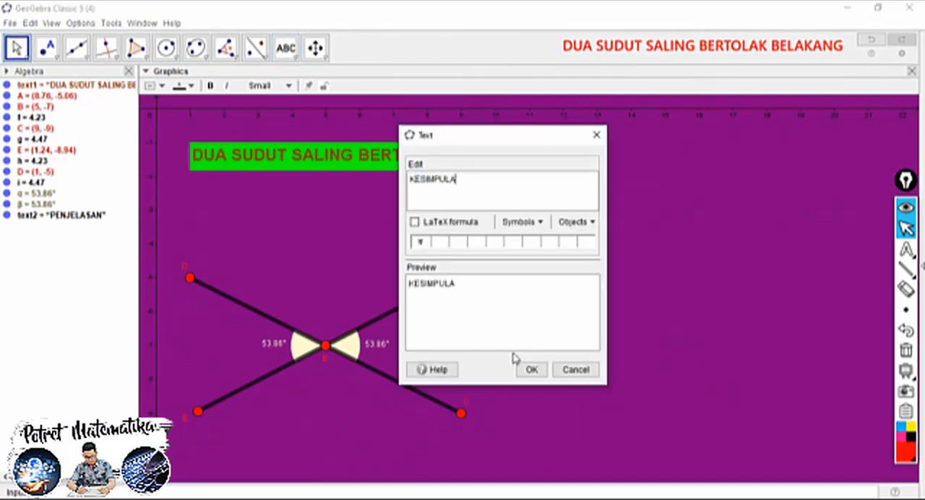
click(533, 369)
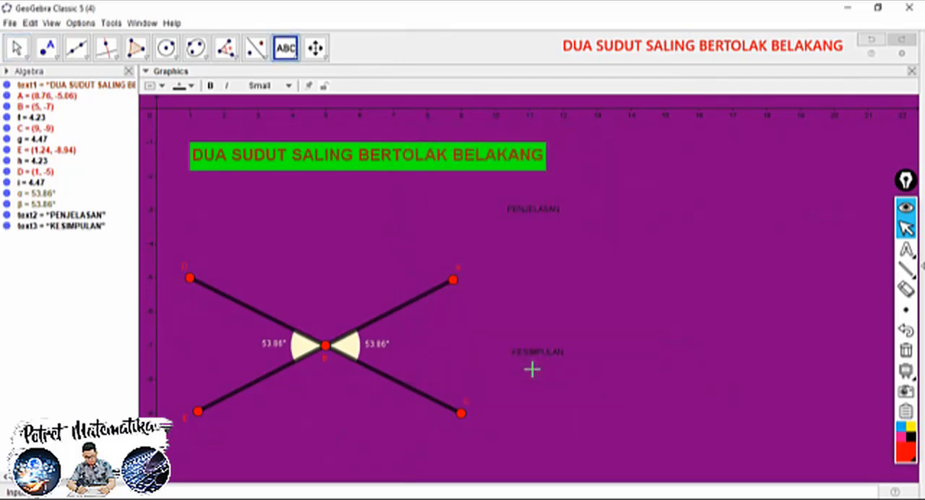
Format PENJELASAN and KESIMPULAN as medium, bold, yellow-green text and shift both together slightly down and left
click(17, 47)
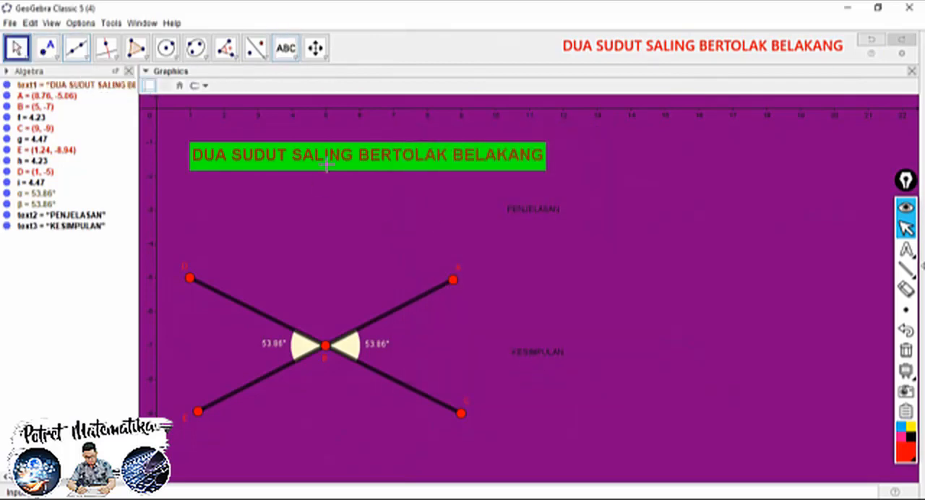
click(517, 217)
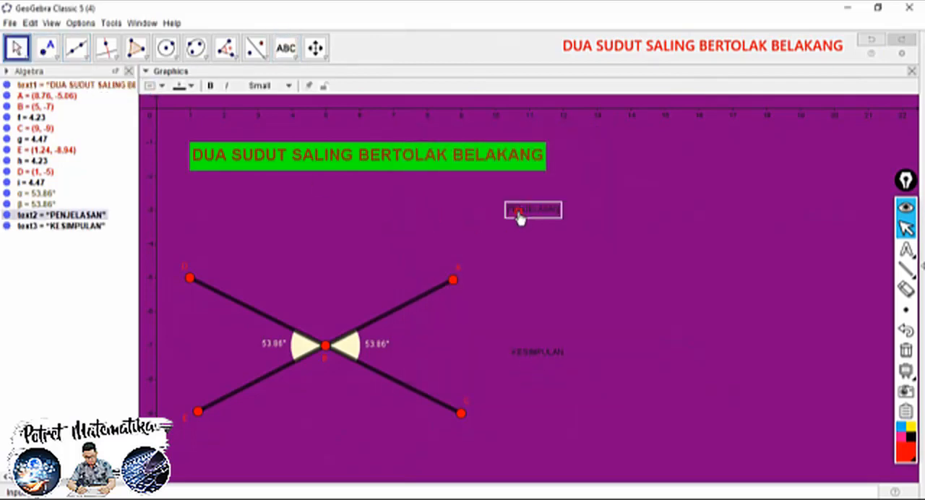
ctrl+click(538, 352)
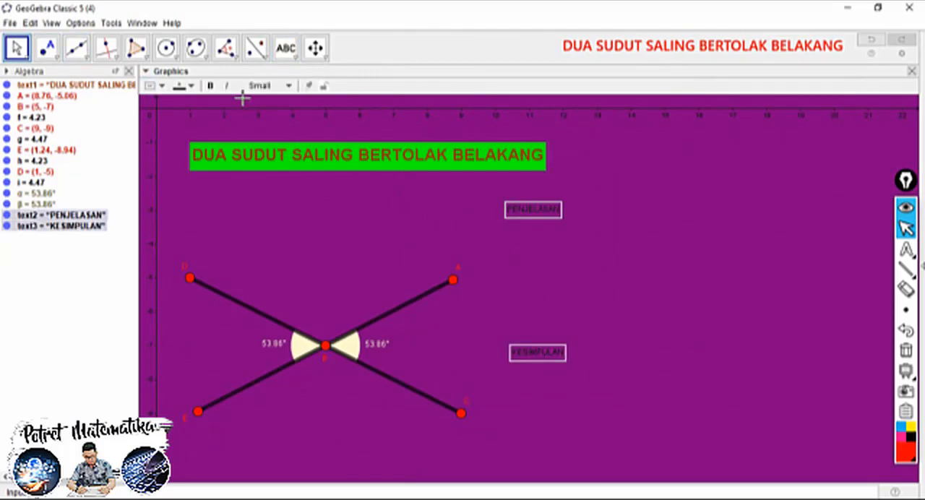
click(266, 85)
click(263, 147)
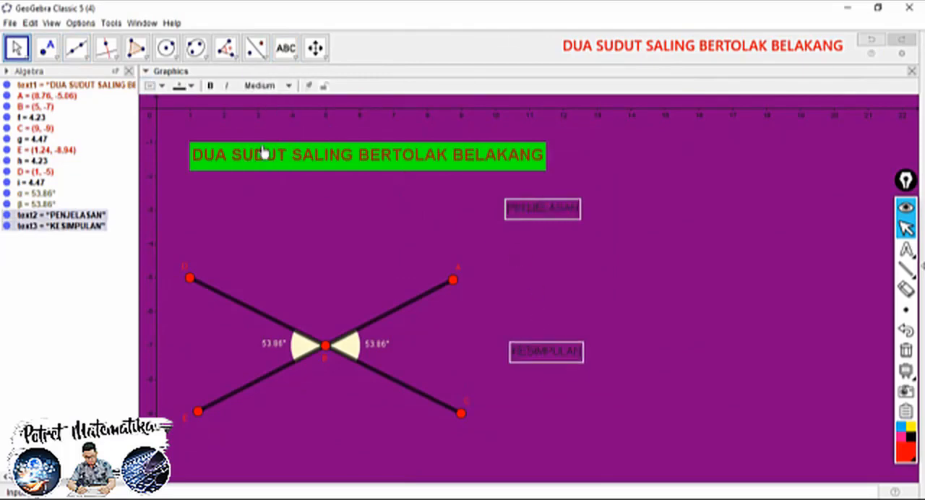
click(189, 86)
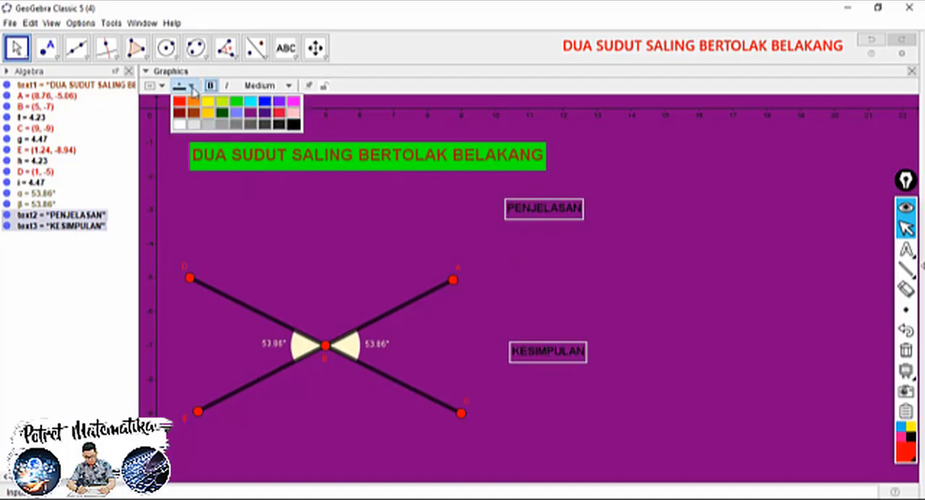
click(221, 104)
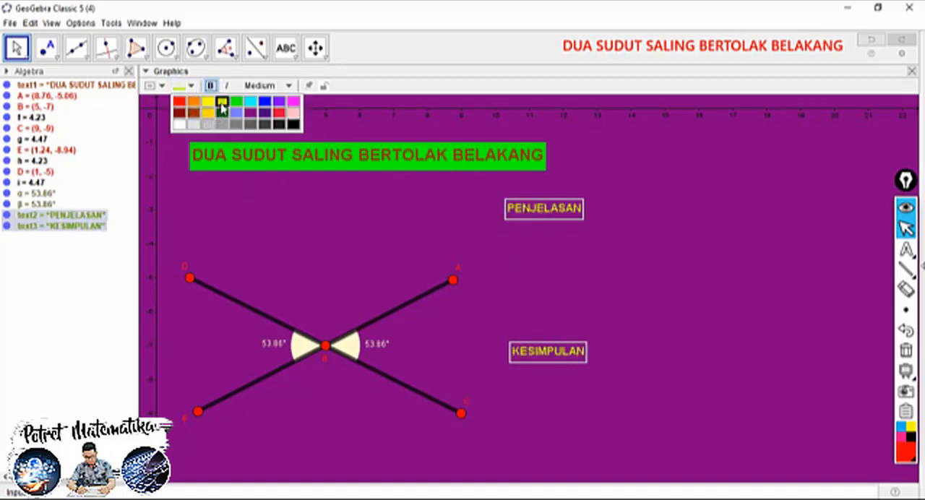
drag(543, 354, 536, 369)
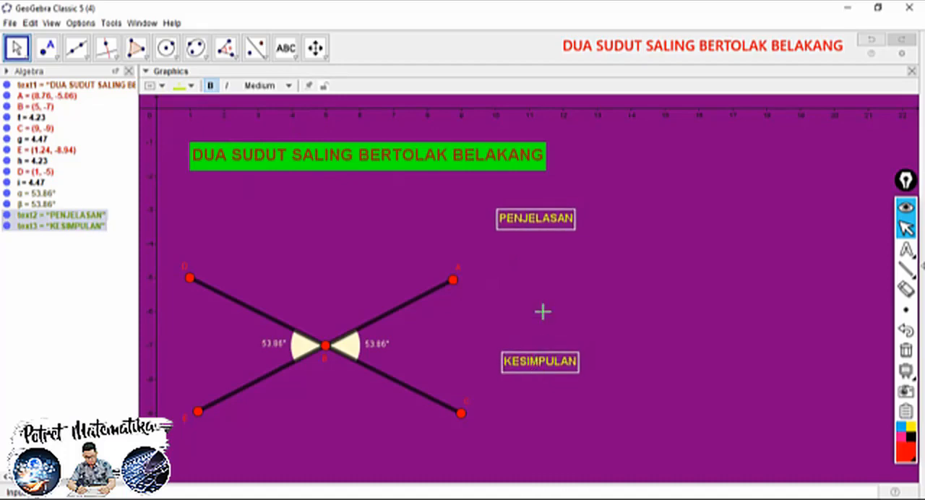
click(540, 299)
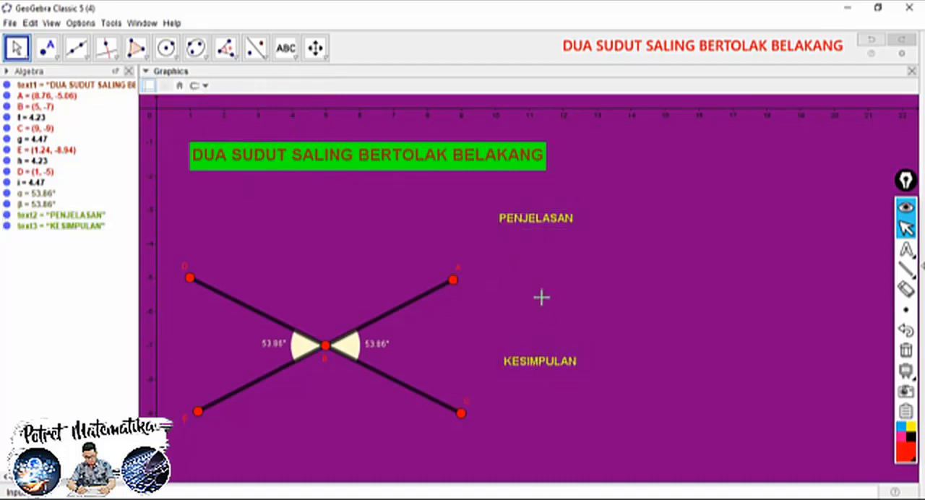
Place one check box next to PENJELASAN and another next to KESIMPULAN, without captions or linked objects
click(292, 52)
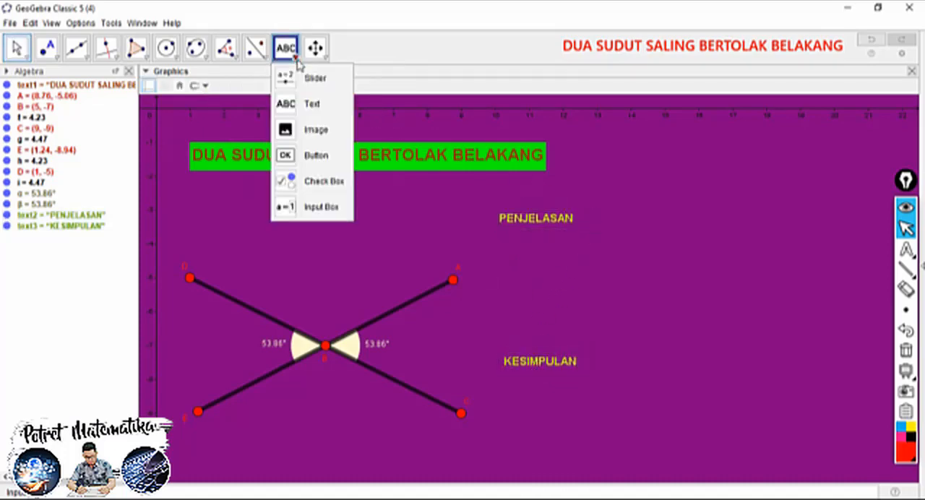
click(314, 180)
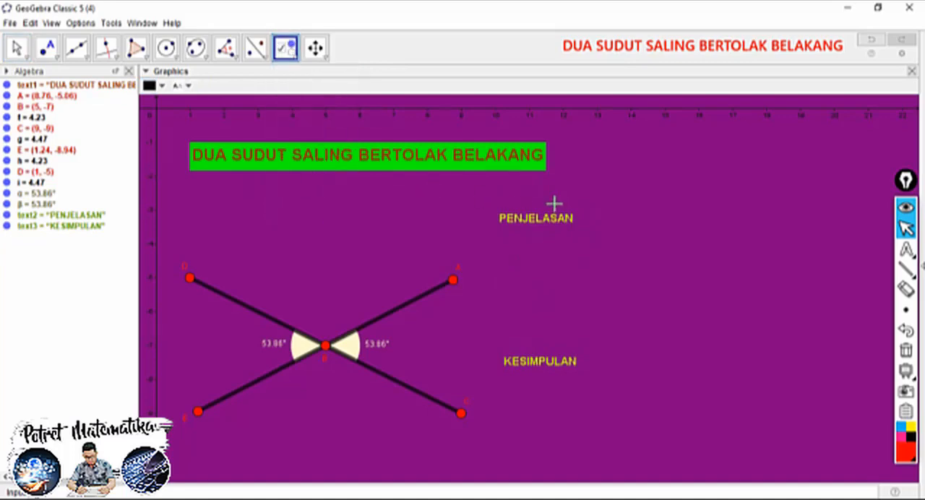
click(588, 210)
click(438, 335)
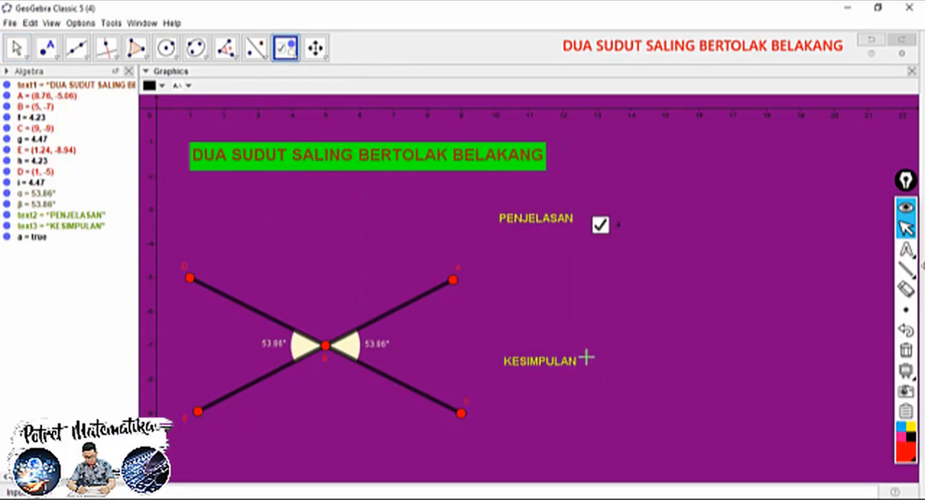
click(586, 357)
click(436, 335)
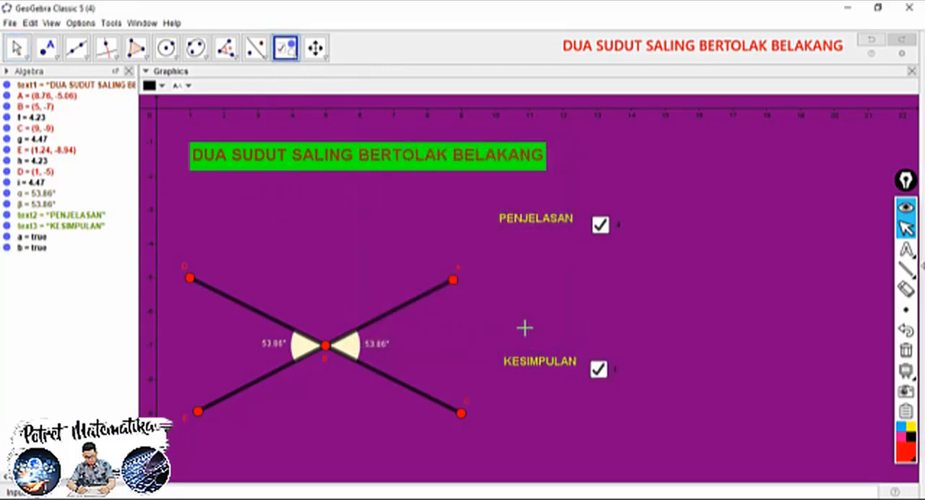
click(16, 48)
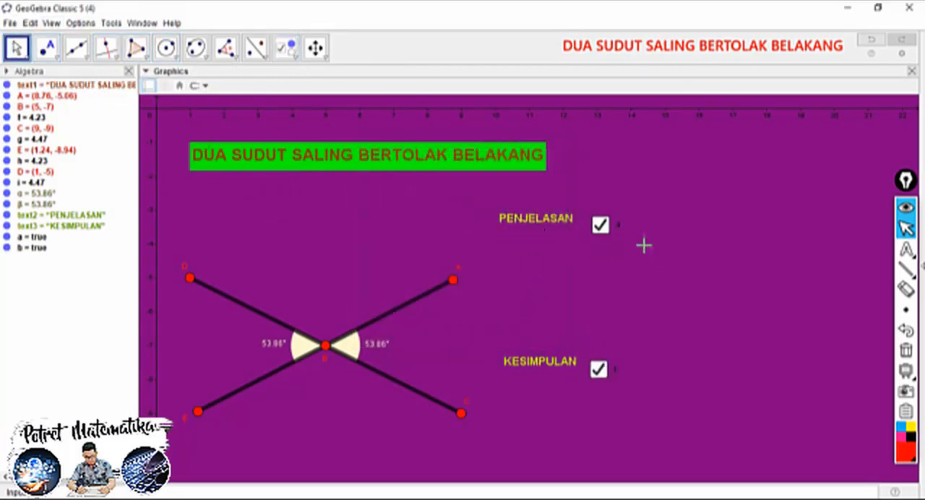
Unfix the PENJELASAN check box to align it with its text, fix it again and hide its label
right_click(617, 230)
click(647, 284)
drag(615, 230, 607, 224)
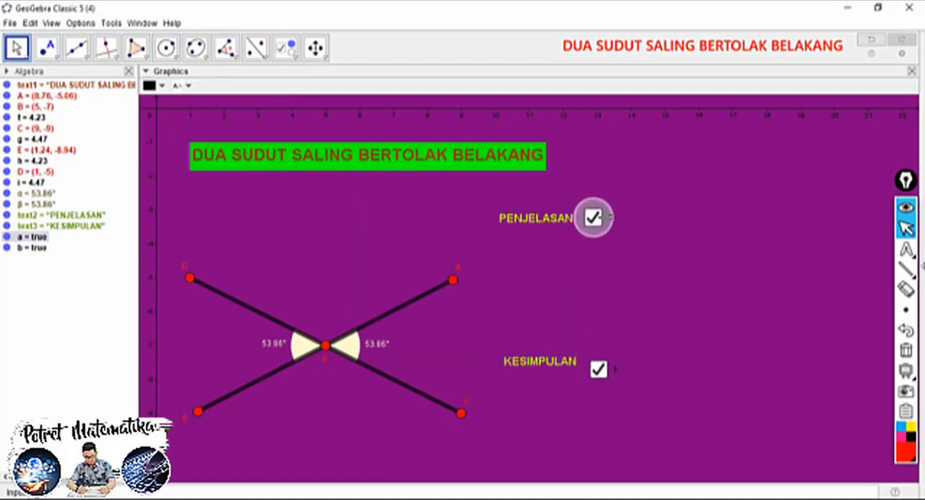
right_click(606, 220)
click(624, 255)
right_click(611, 222)
click(650, 260)
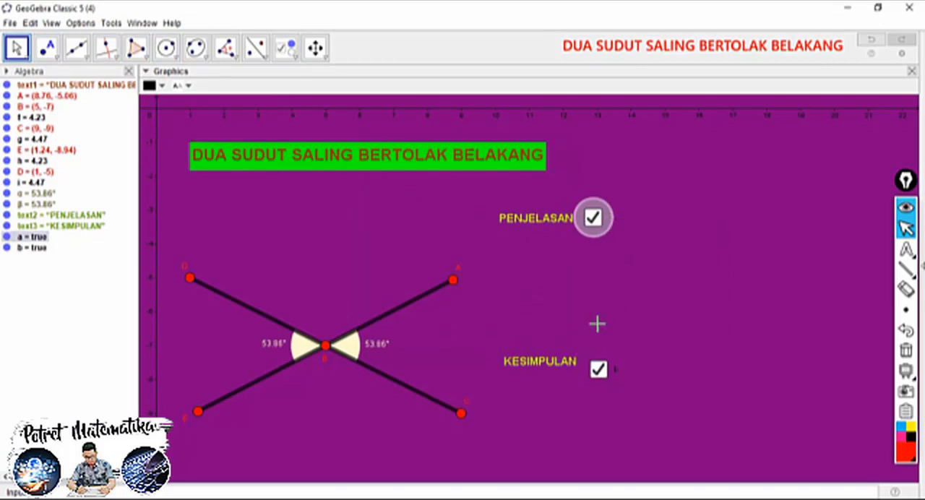
Unfix the KESIMPULAN check box to align it with its text, fix it again and hide its label
right_click(609, 372)
click(621, 425)
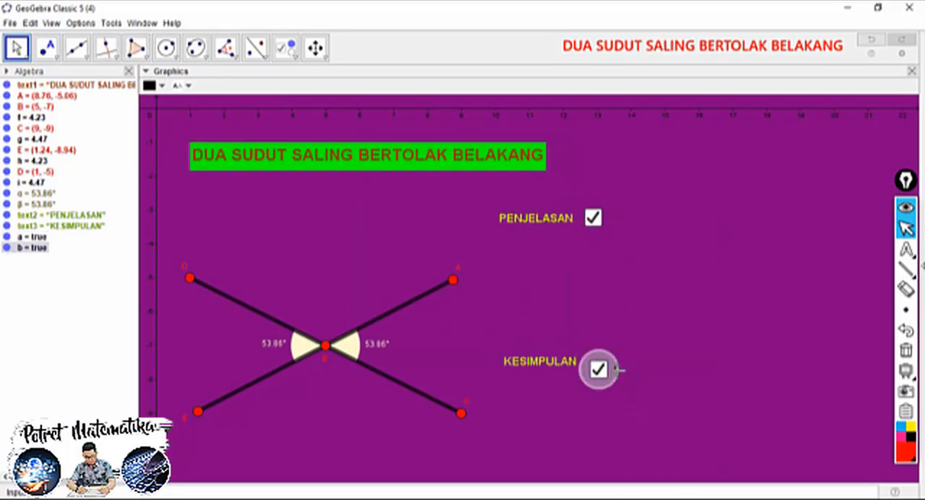
drag(615, 372, 610, 363)
right_click(611, 364)
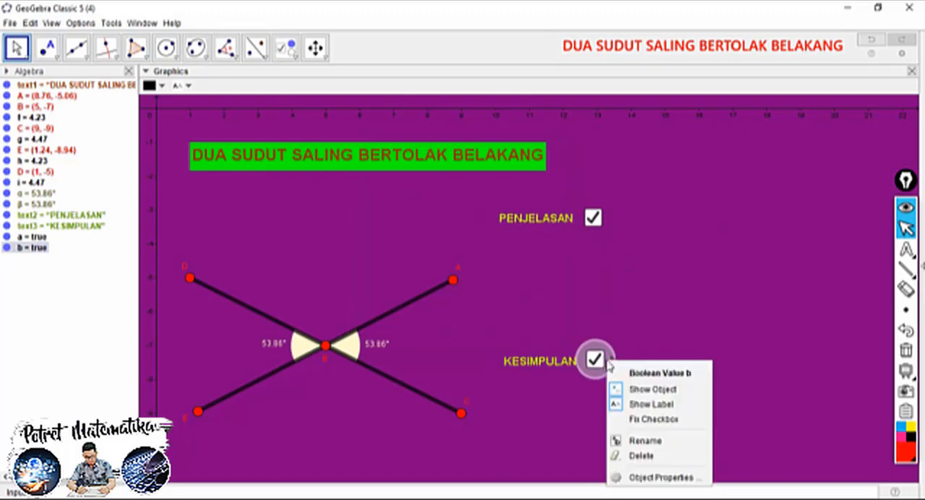
click(637, 418)
right_click(607, 365)
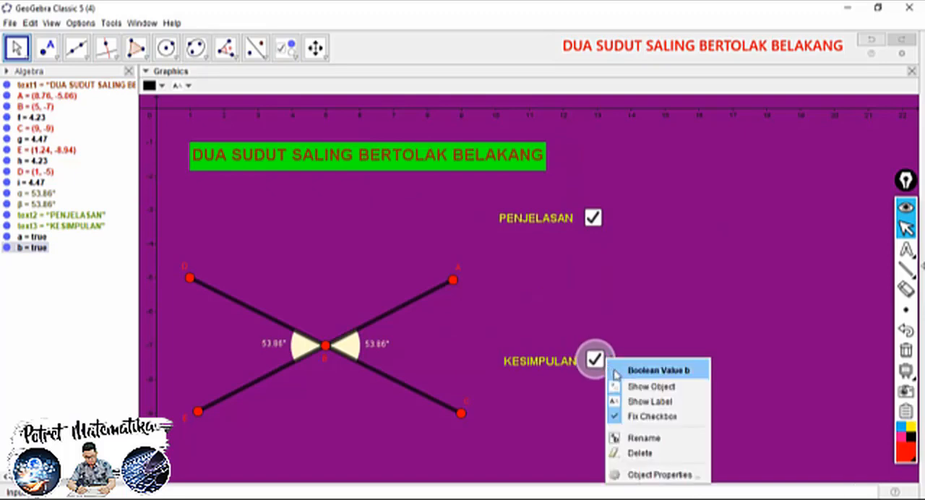
click(641, 402)
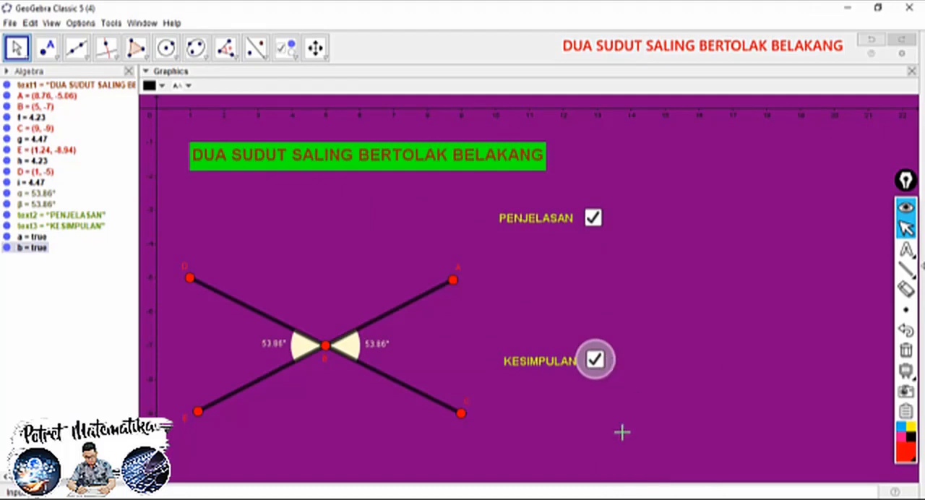
click(690, 375)
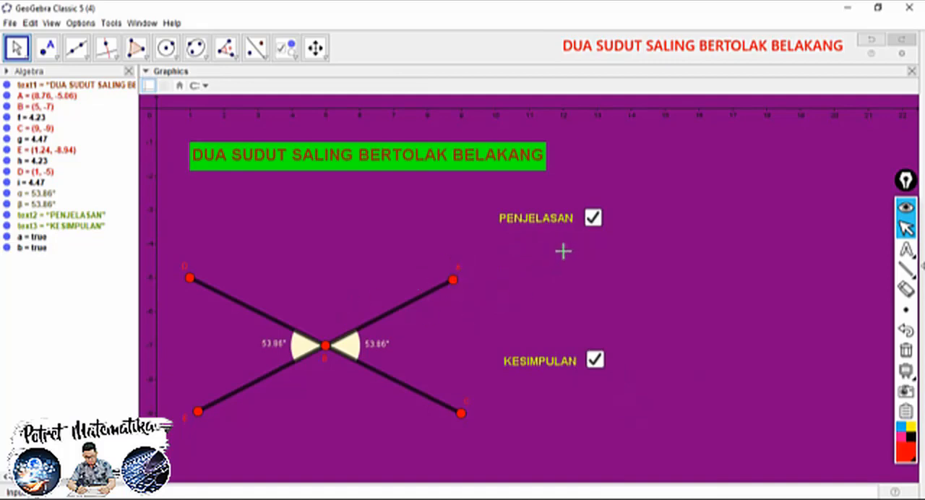
Add the text "∠CBA = ∠EBD" just below PENJELASAN, using the angle symbol from the symbol list
click(290, 56)
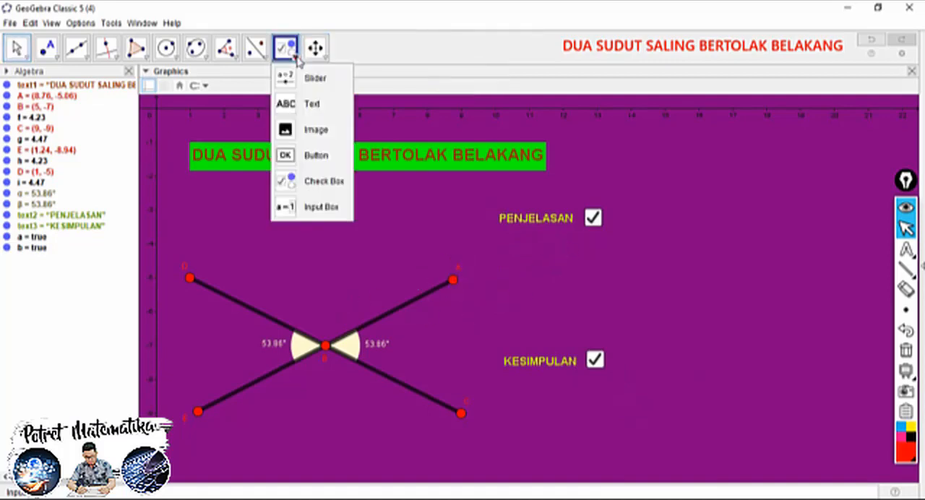
click(311, 104)
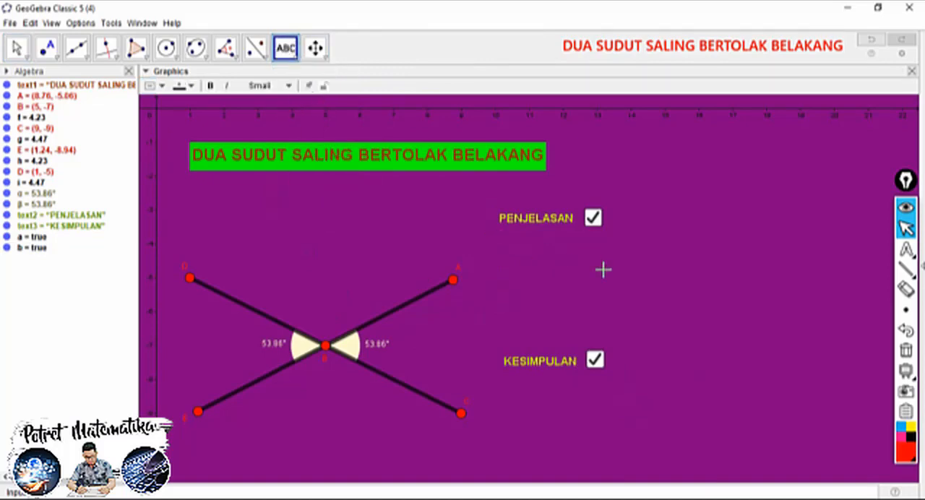
click(538, 248)
drag(453, 141, 669, 158)
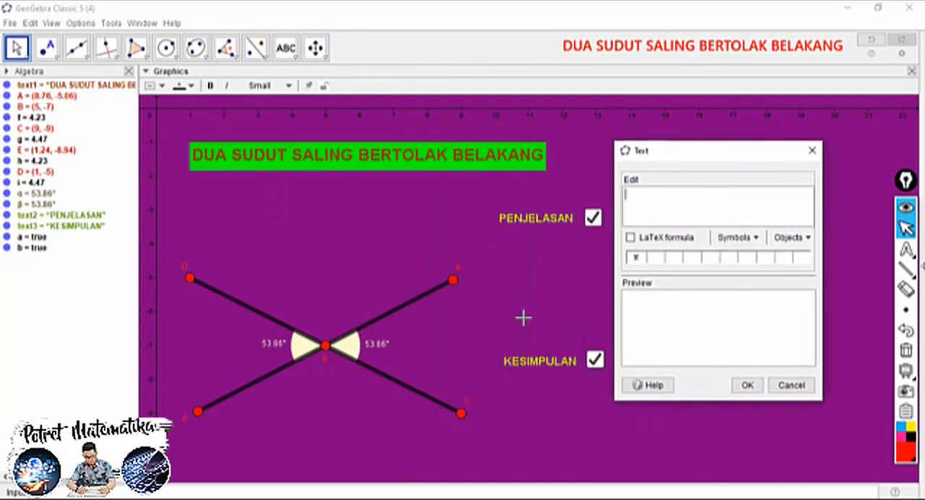
click(755, 237)
mouse_move(760, 273)
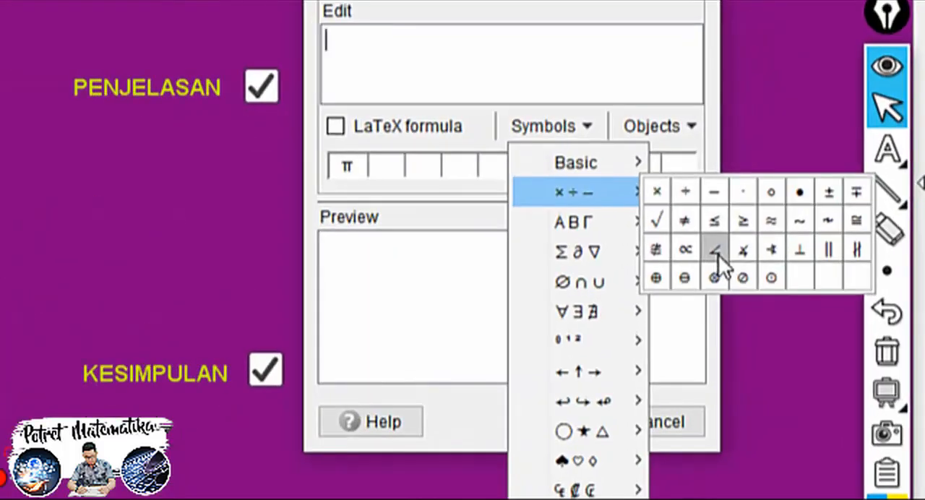
click(819, 302)
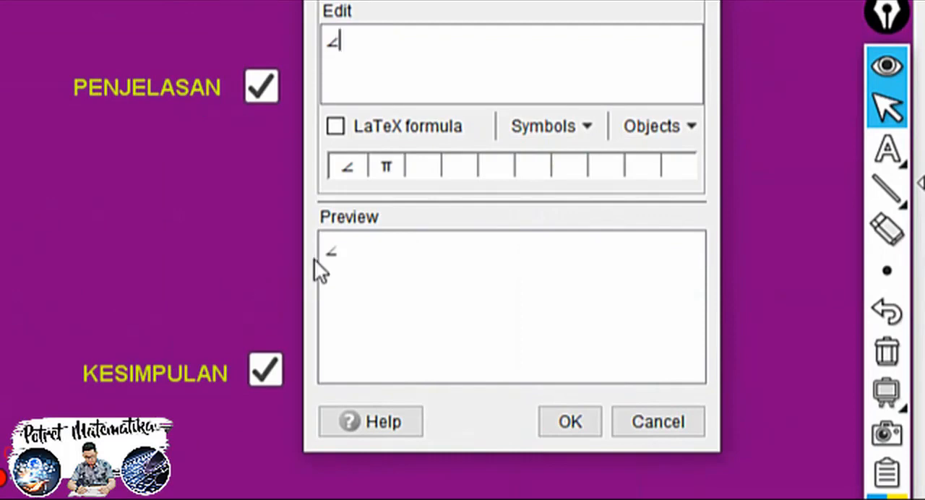
text(CBA =)
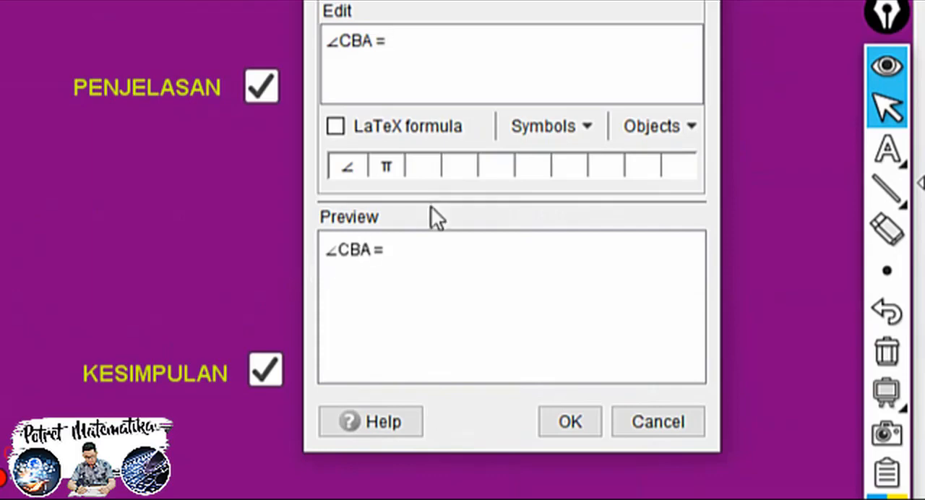
click(527, 128)
mouse_move(598, 190)
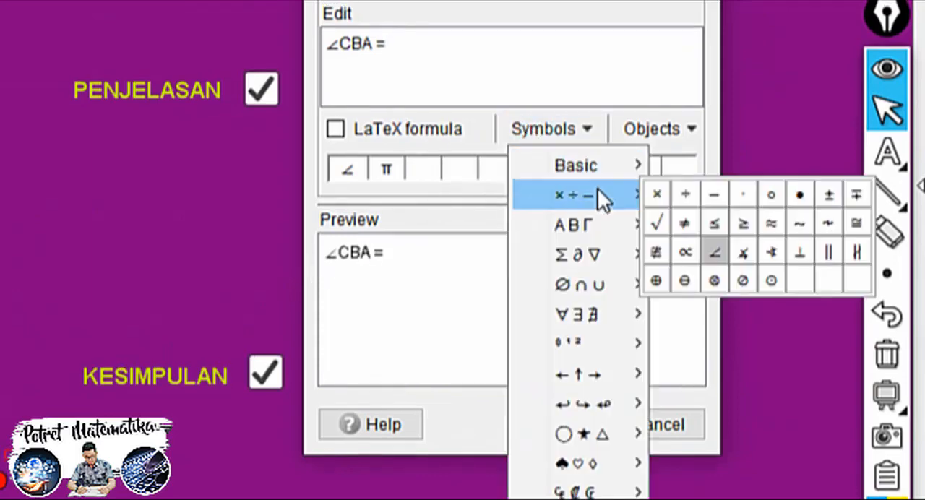
click(713, 252)
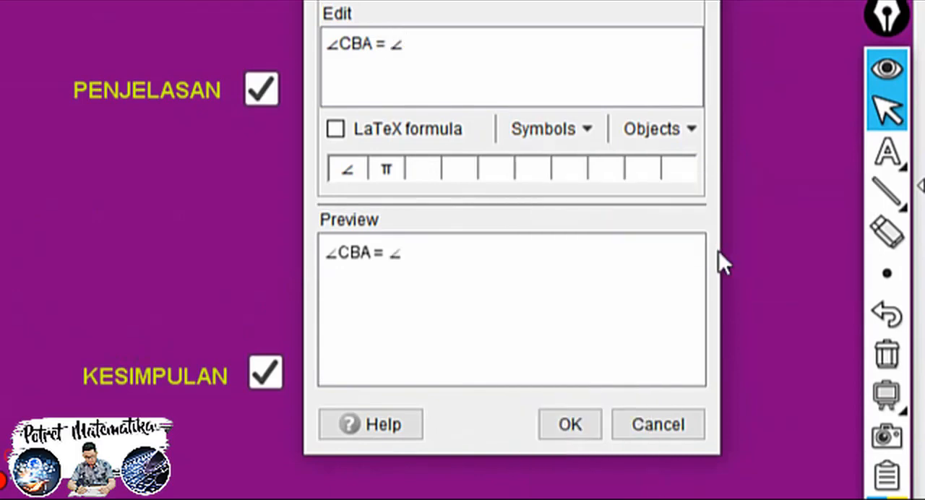
text(EBD)
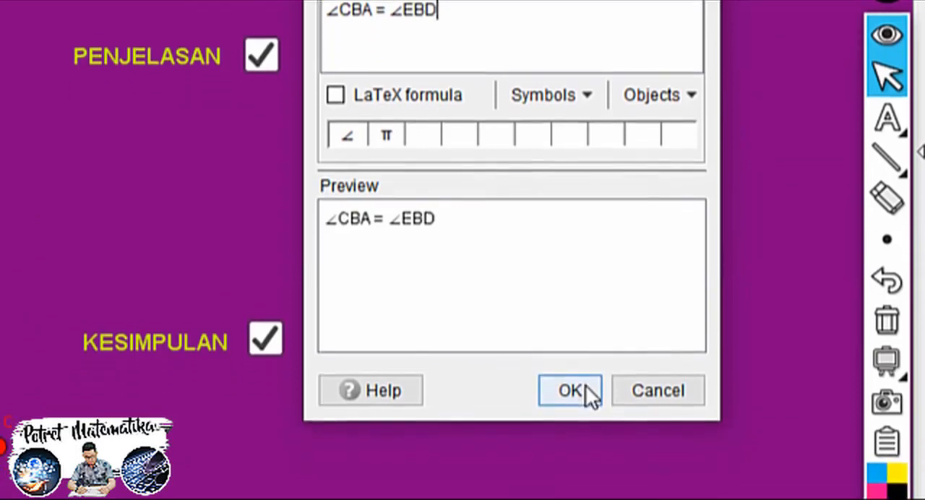
click(582, 425)
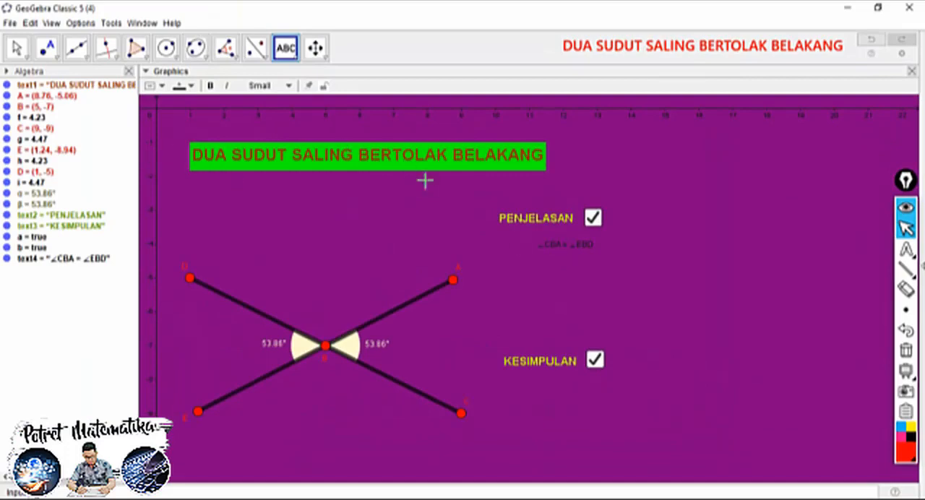
Add a dynamic text below ∠CBA = ∠EBD that equates the values of angles α and β
click(542, 268)
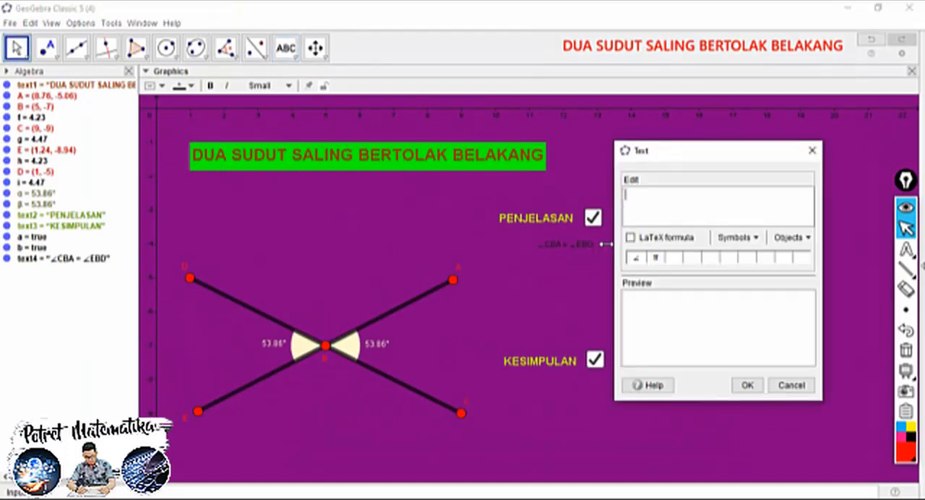
click(381, 347)
click(268, 346)
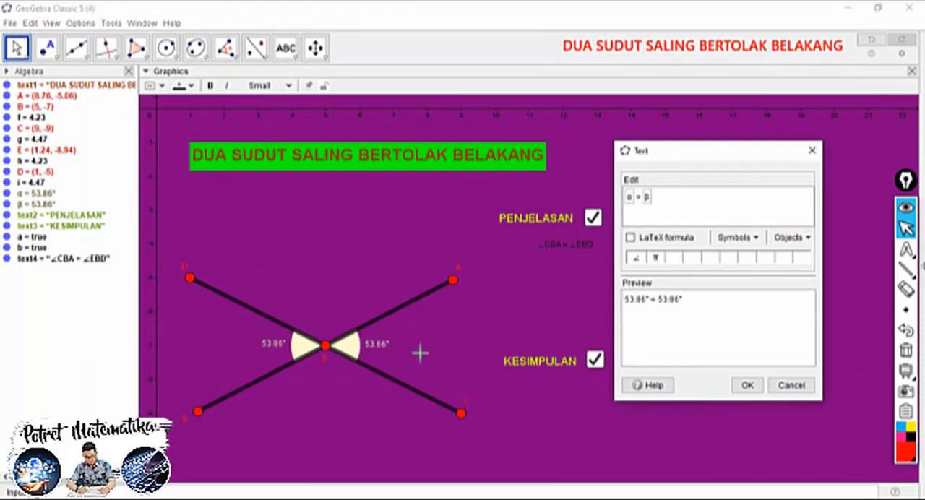
click(748, 387)
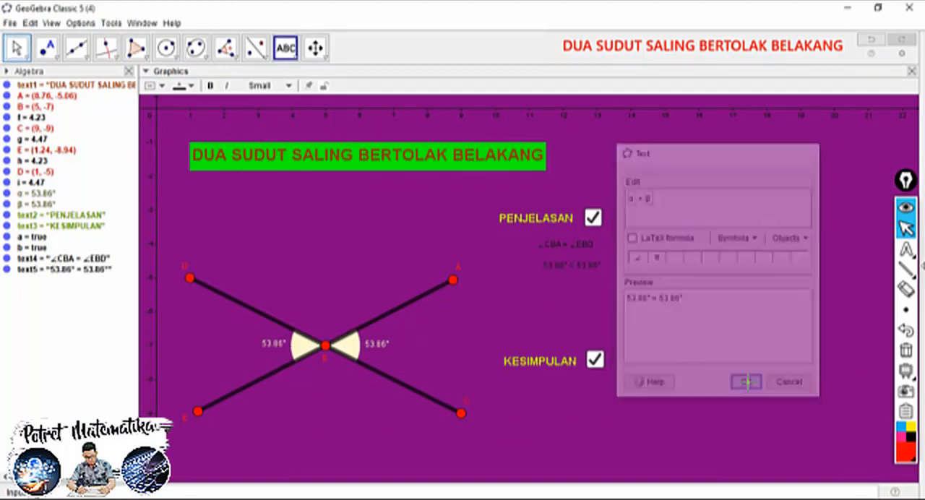
Format both explanation texts as medium, bold and gold, and shift them together slightly left and down under PENJELASAN
click(14, 48)
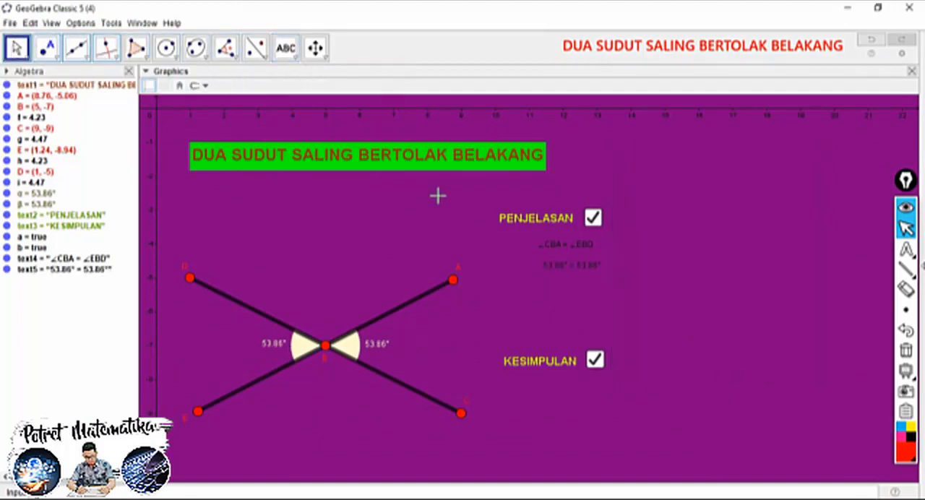
click(564, 245)
ctrl+click(567, 267)
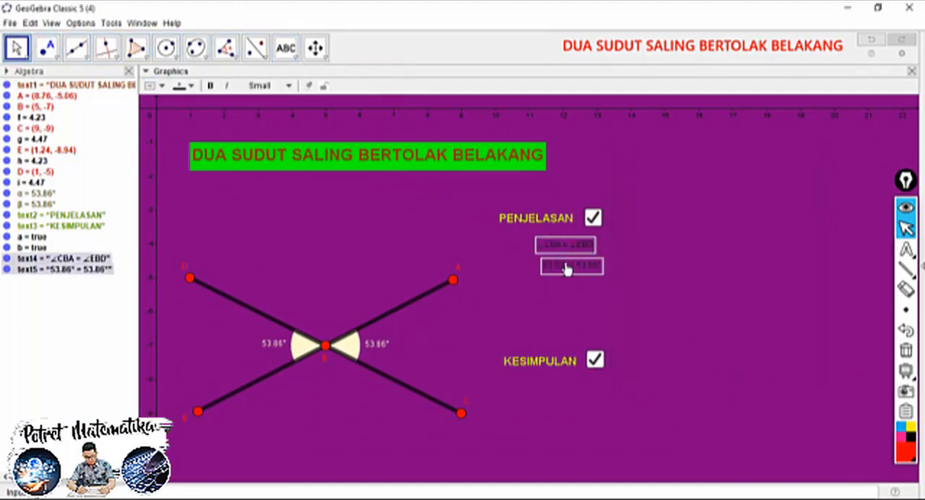
click(266, 86)
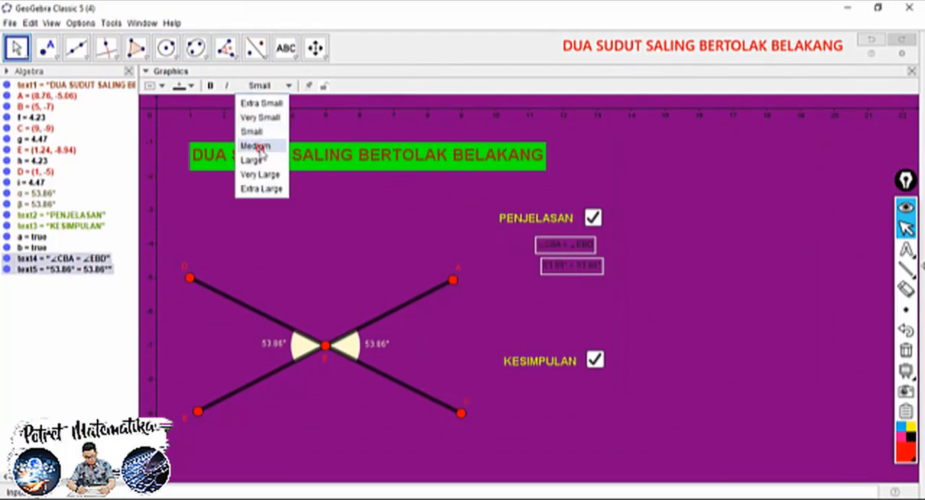
click(268, 147)
click(210, 86)
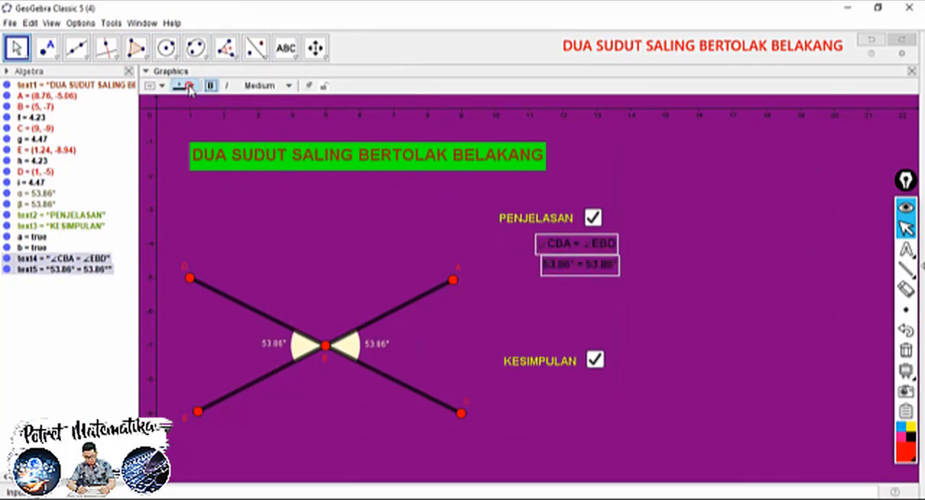
click(189, 87)
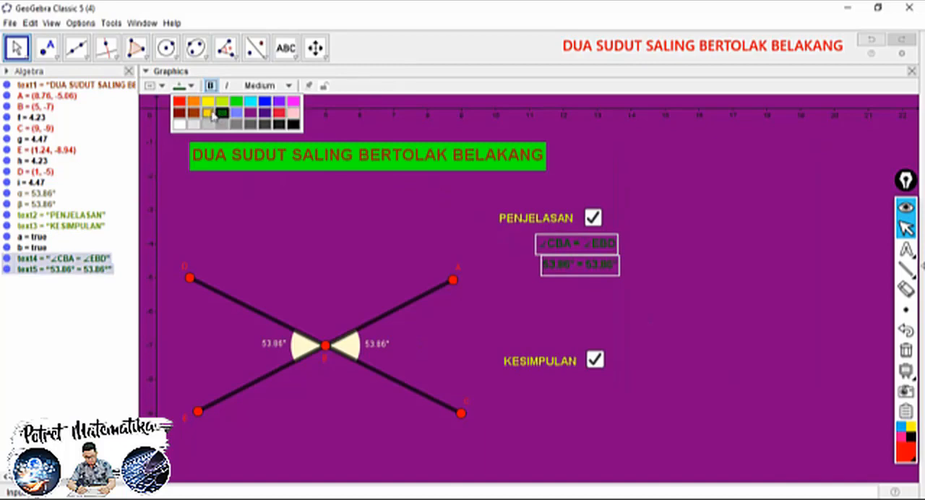
click(208, 112)
drag(551, 241, 535, 248)
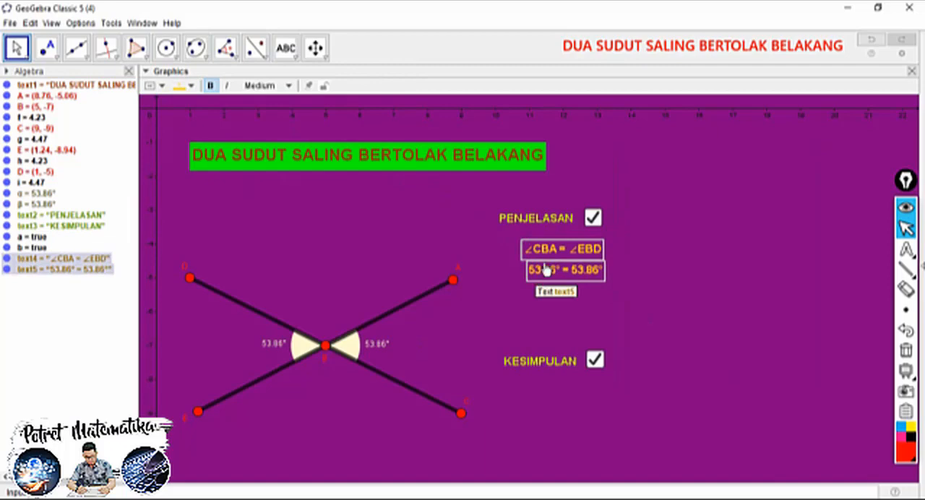
Set the condition to show both explanation texts to a==true, linking them to the PENJELASAN check box
right_click(550, 254)
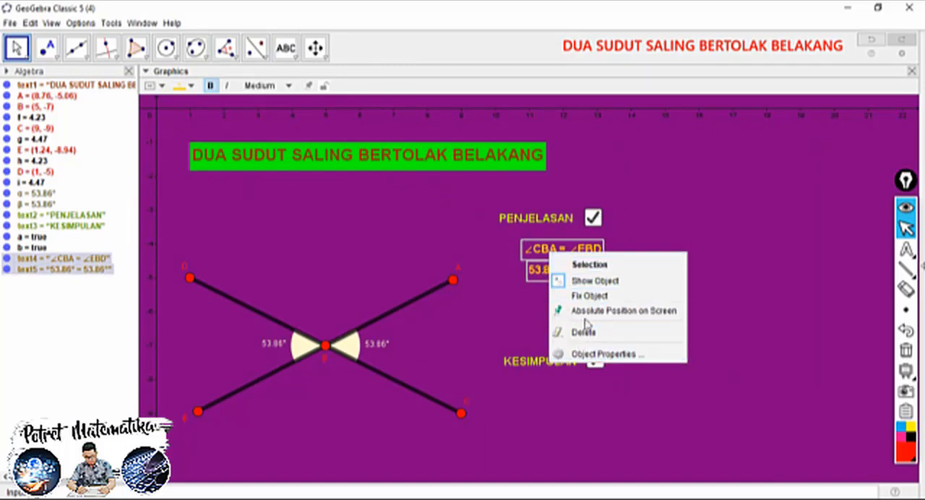
click(591, 354)
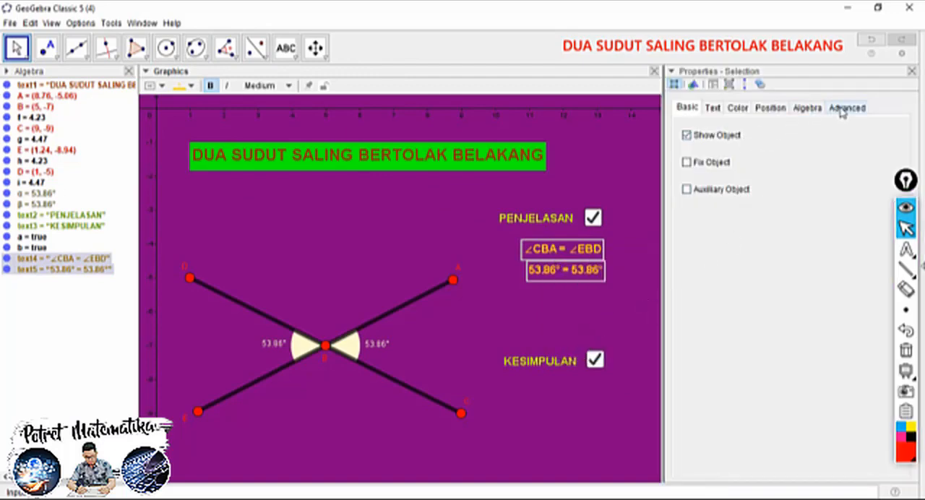
click(844, 109)
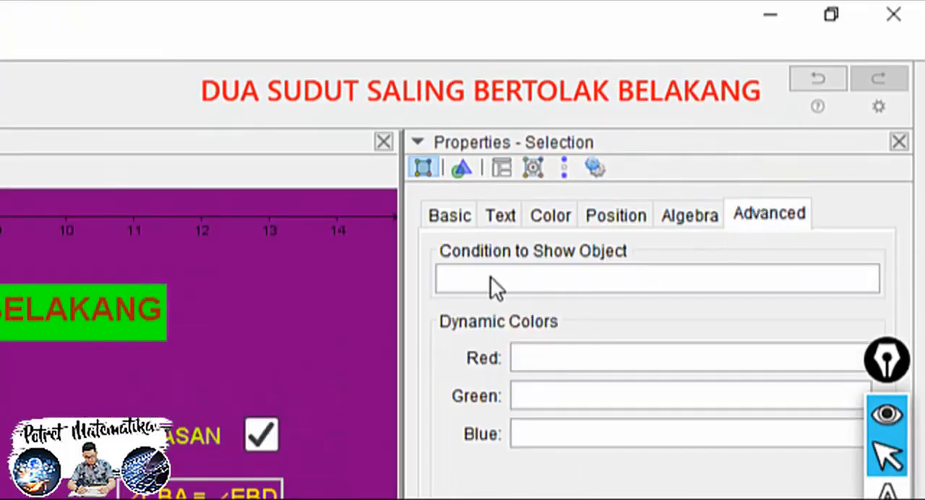
click(477, 277)
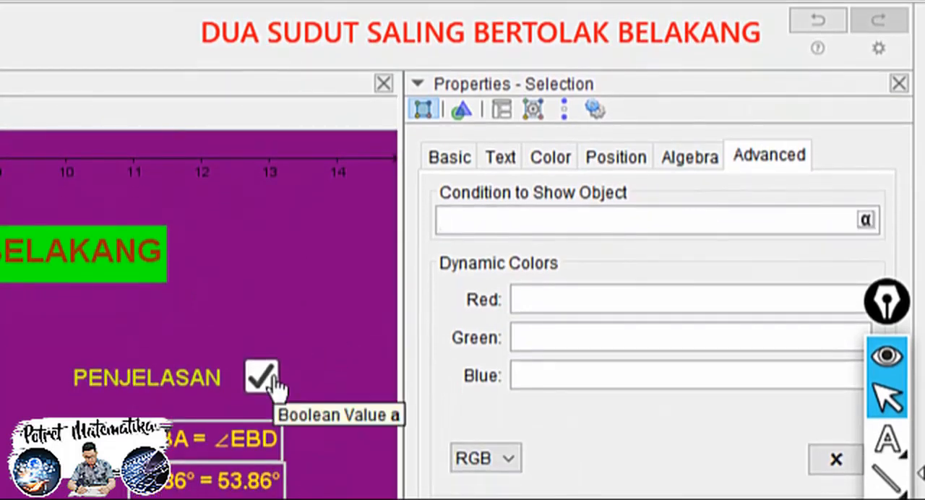
text(a==true)
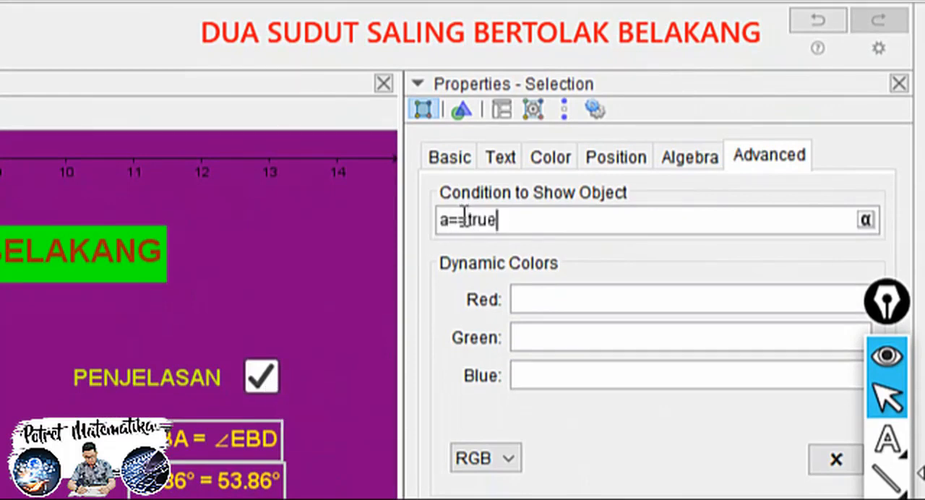
key(Return)
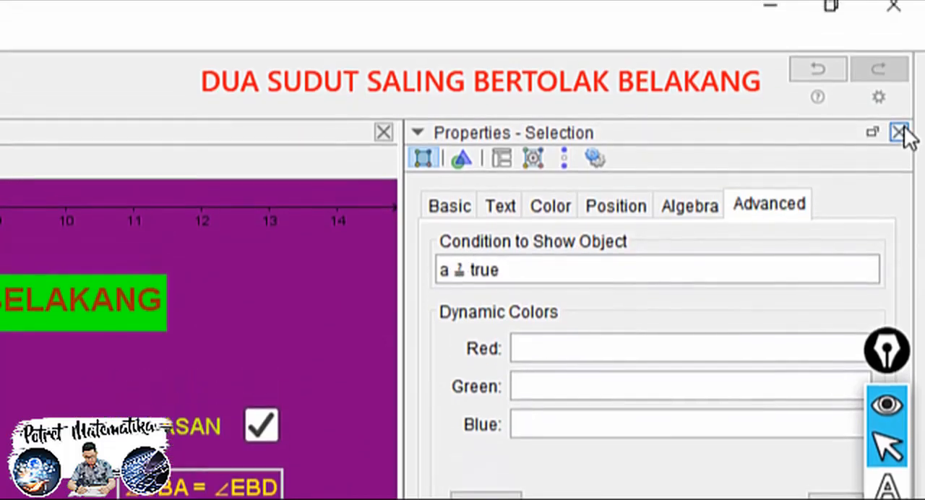
click(899, 84)
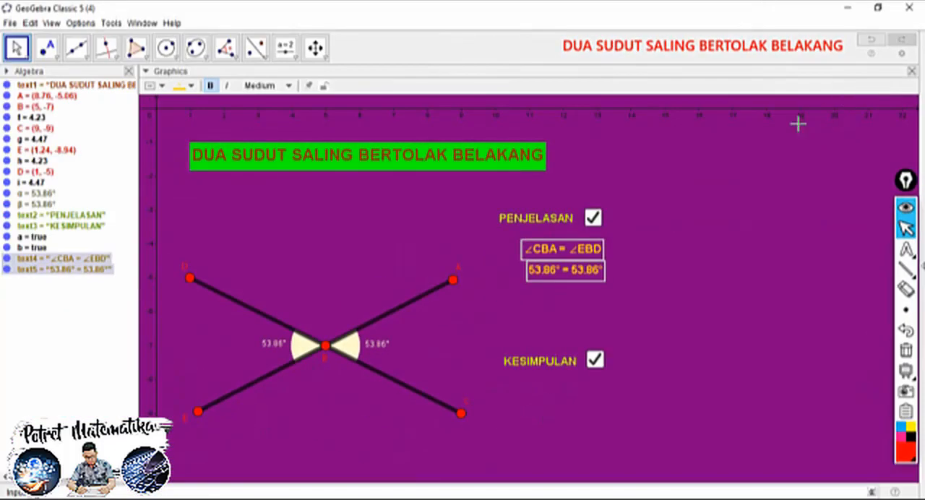
Move the angle-value text slightly down and left, and lock it with an absolute screen position and Fix Object
click(553, 291)
drag(568, 274, 560, 282)
right_click(560, 282)
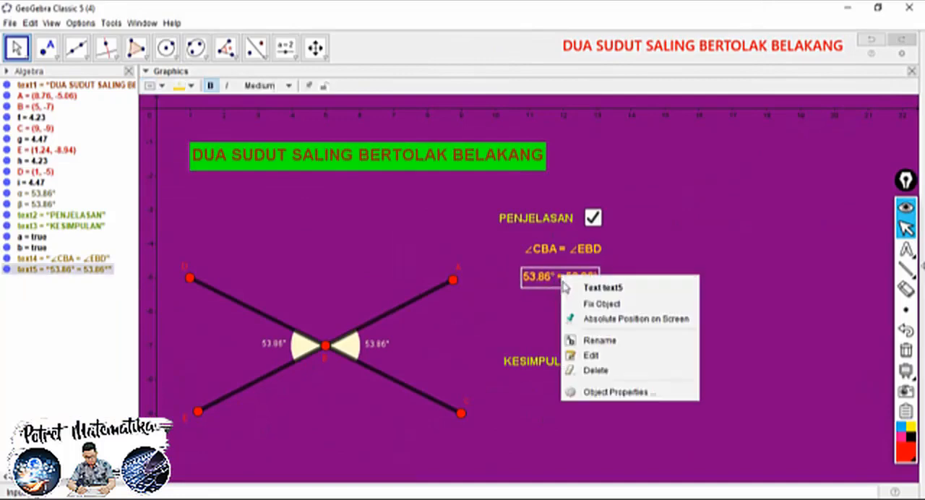
click(587, 315)
right_click(580, 282)
click(596, 307)
Give the ∠CBA = ∠EBD text an absolute screen position and fix it, and test the PENJELASAN check box off and on
right_click(578, 254)
click(609, 293)
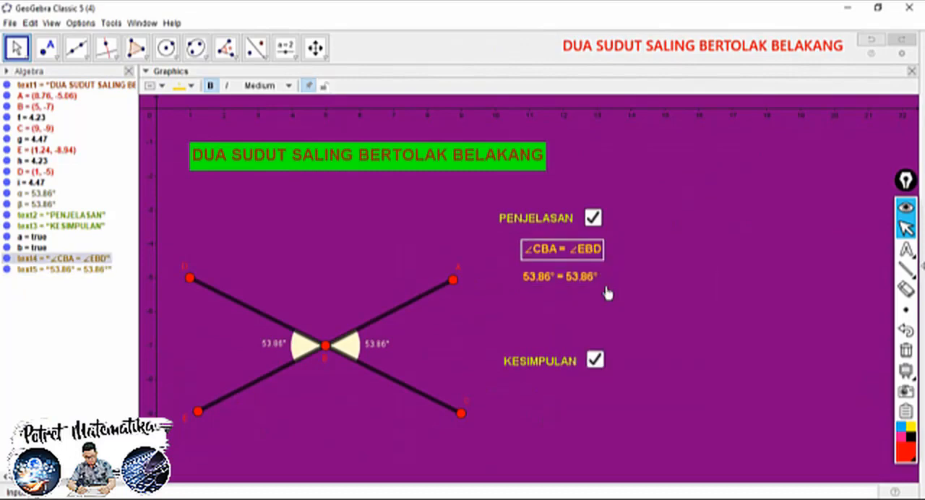
right_click(572, 249)
click(609, 278)
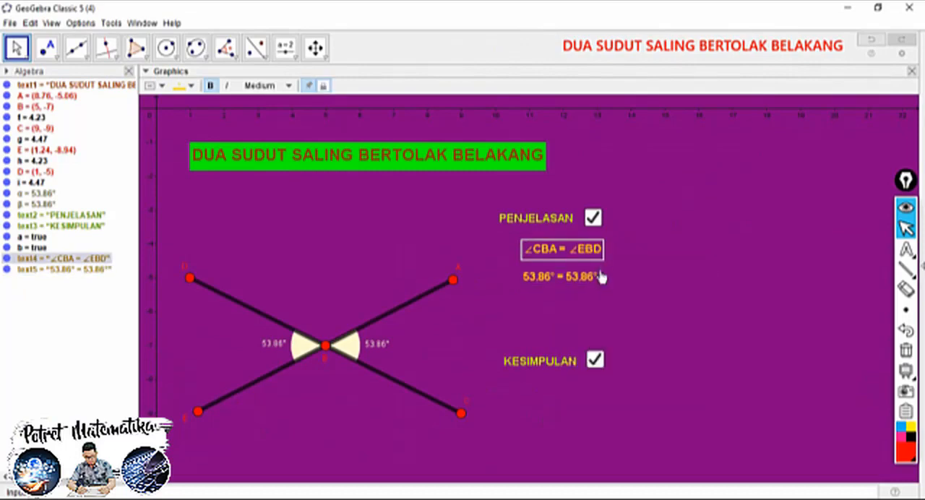
click(594, 218)
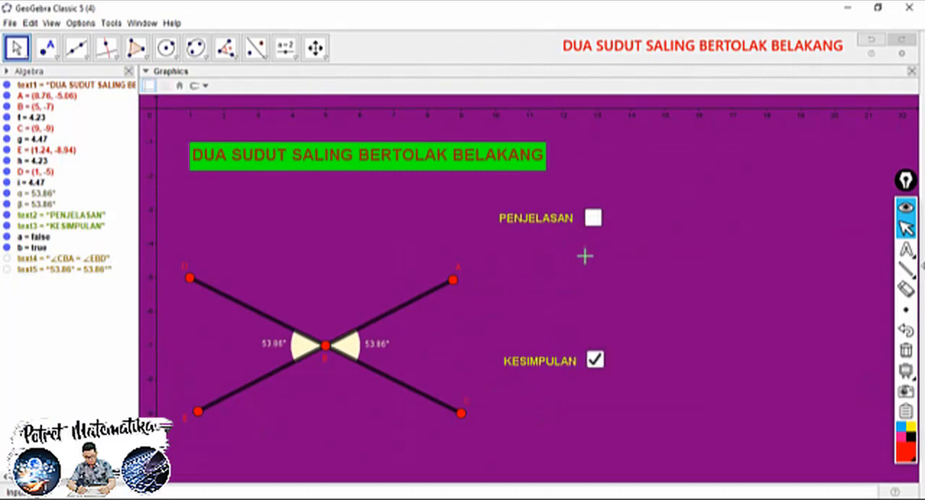
click(594, 218)
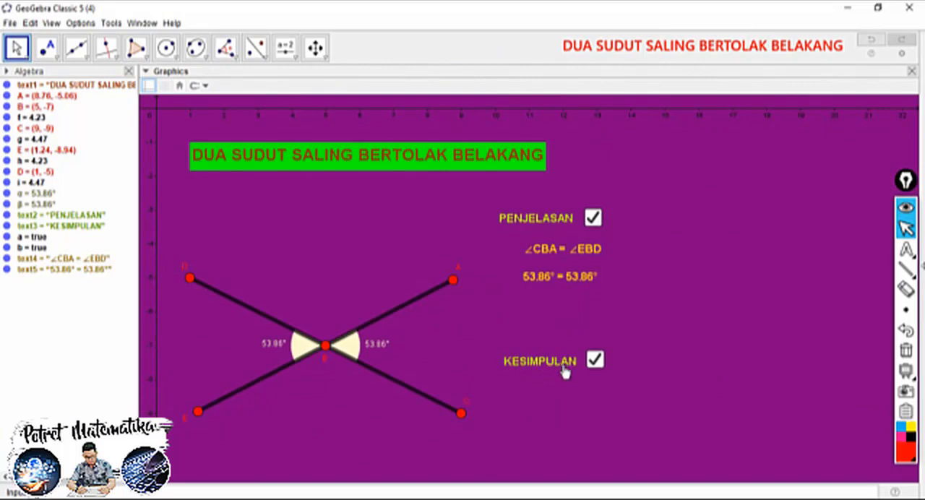
Add the text "DUA SUDUT YANG SALING BERTOLAK BELAKANG" with "BESARNYA SAMA" on a second line, just below the KESIMPULAN label
click(294, 59)
click(301, 67)
click(305, 61)
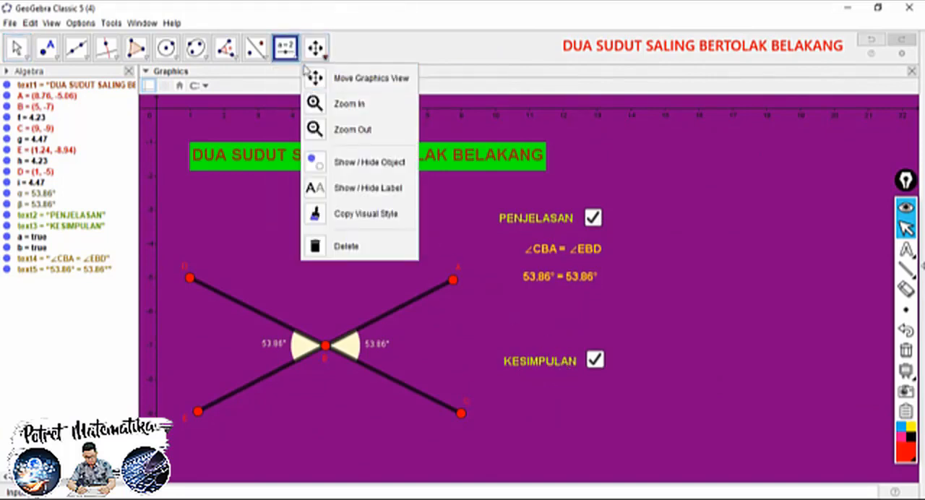
click(293, 57)
click(311, 105)
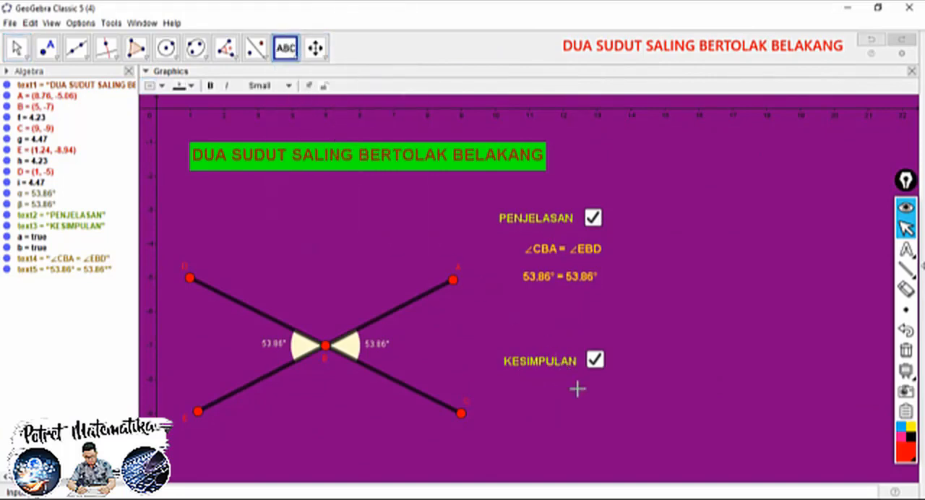
click(539, 394)
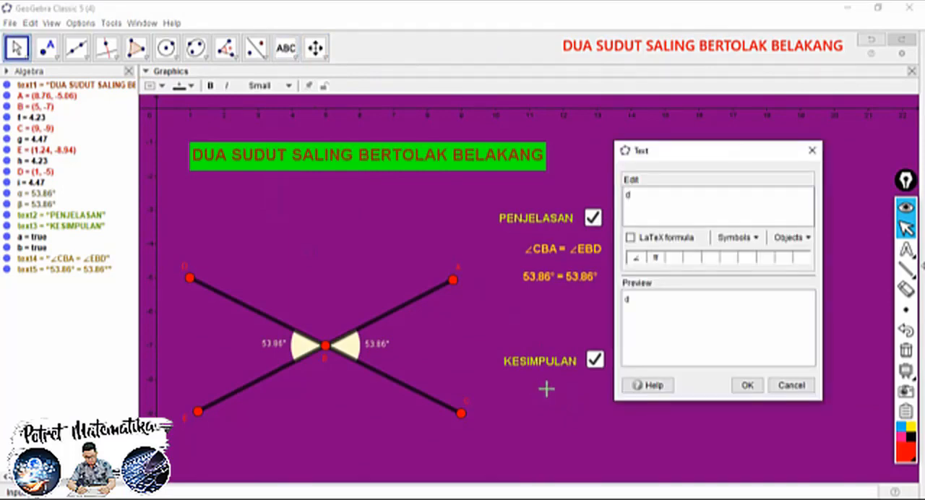
text(DUA SUDUT)
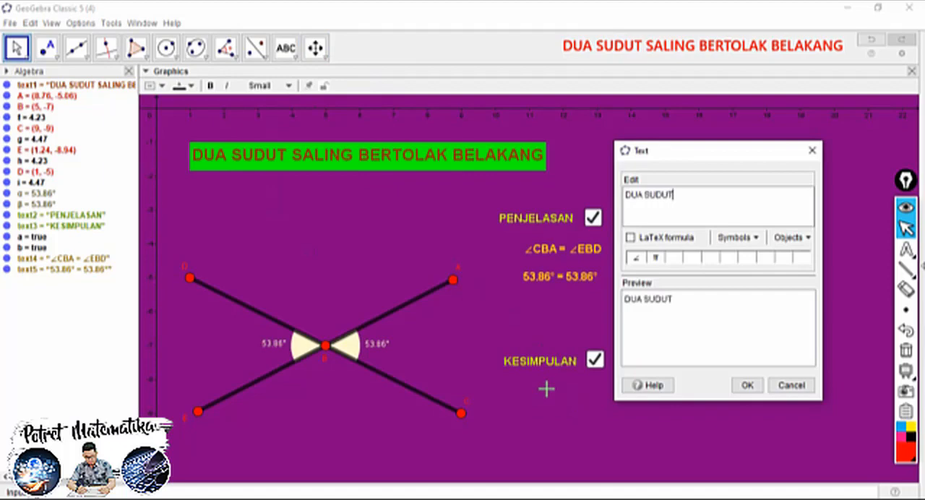
text( YANG SAL)
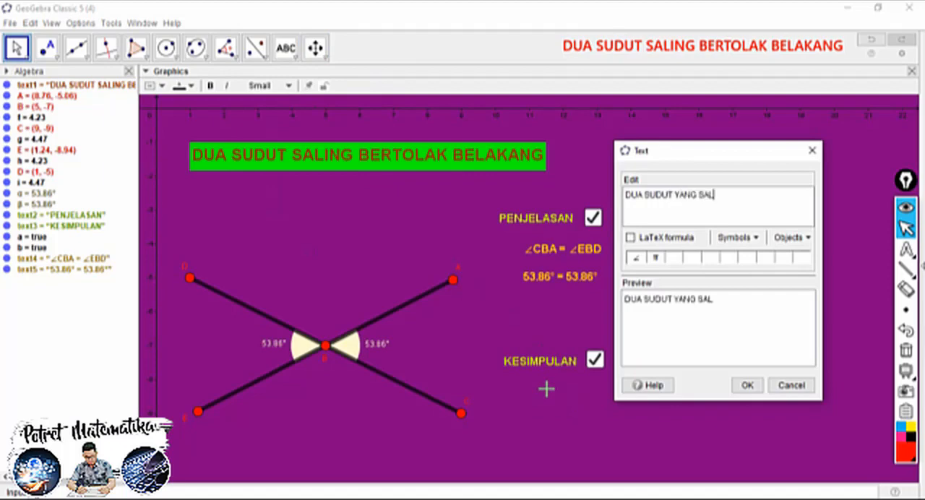
text(ING BERTOLAK BELAKANG)
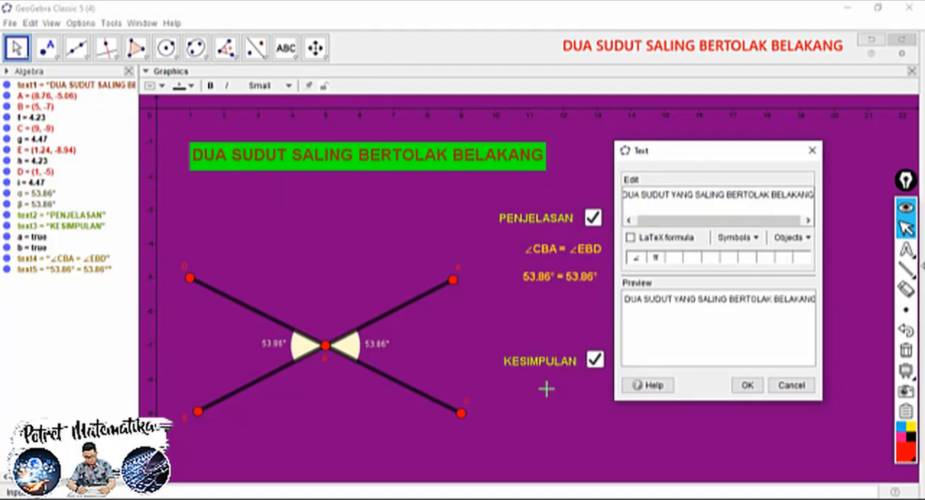
key(Return)
text(BESARNYA SAMA)
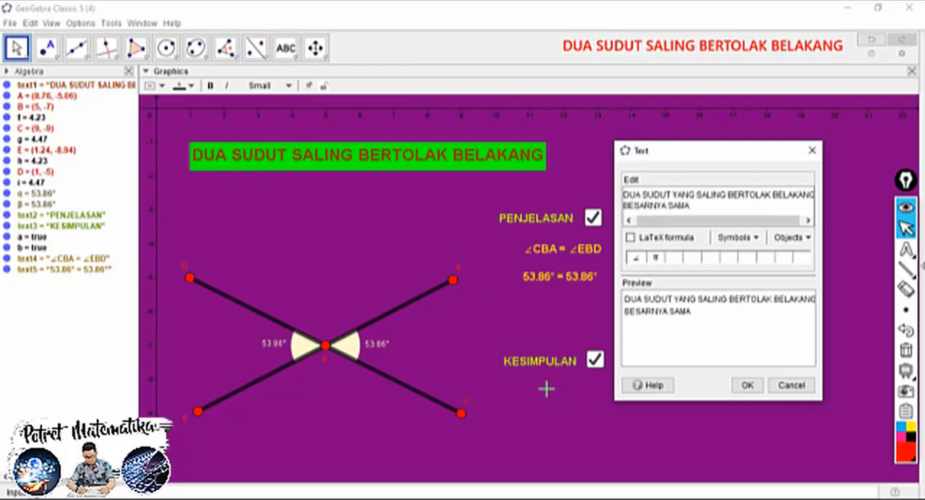
click(754, 384)
Shift the conclusion text slightly left and up under KESIMPULAN, and format it as bold, medium and gold
click(18, 48)
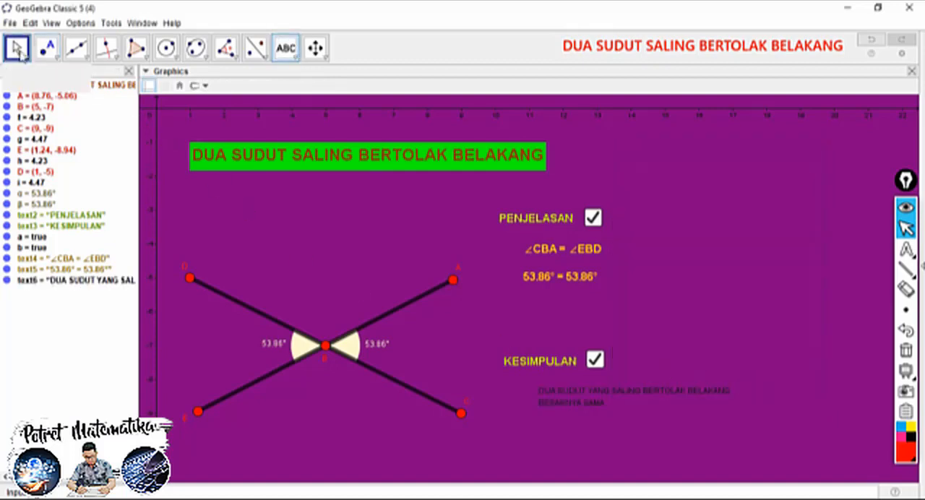
drag(563, 400, 546, 401)
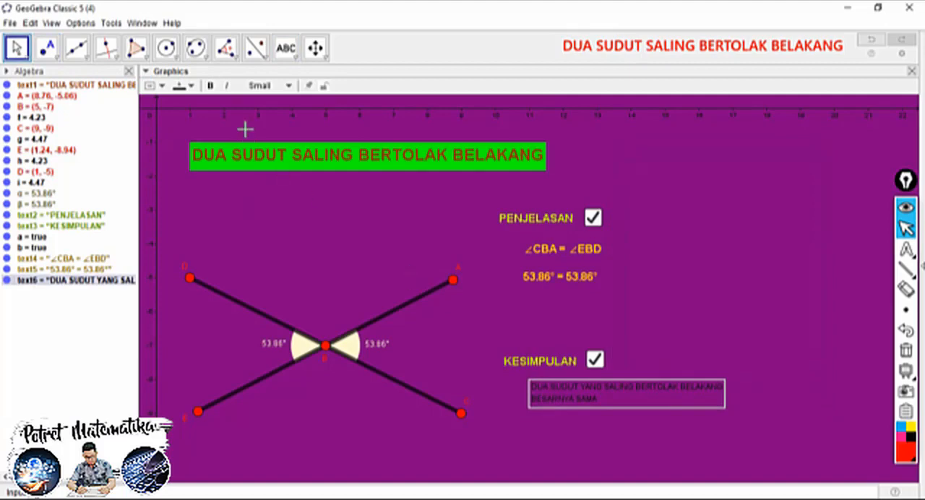
click(211, 85)
click(274, 87)
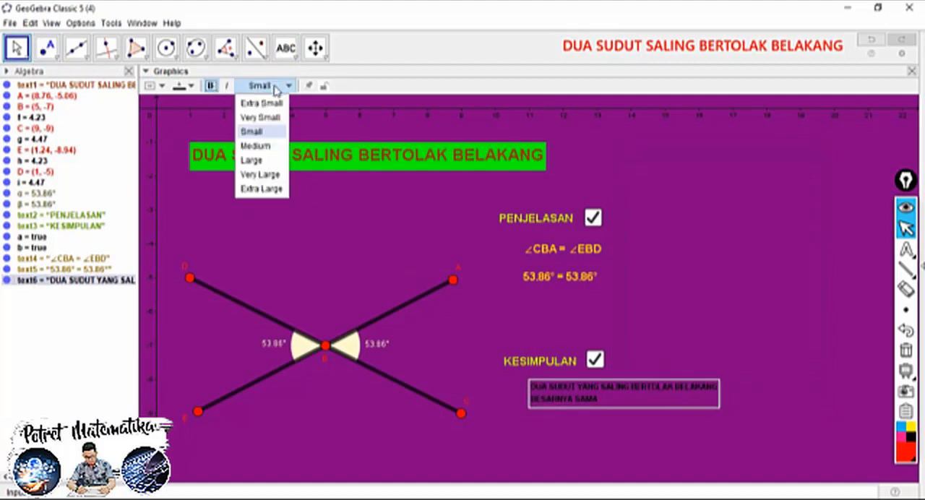
click(254, 146)
click(181, 85)
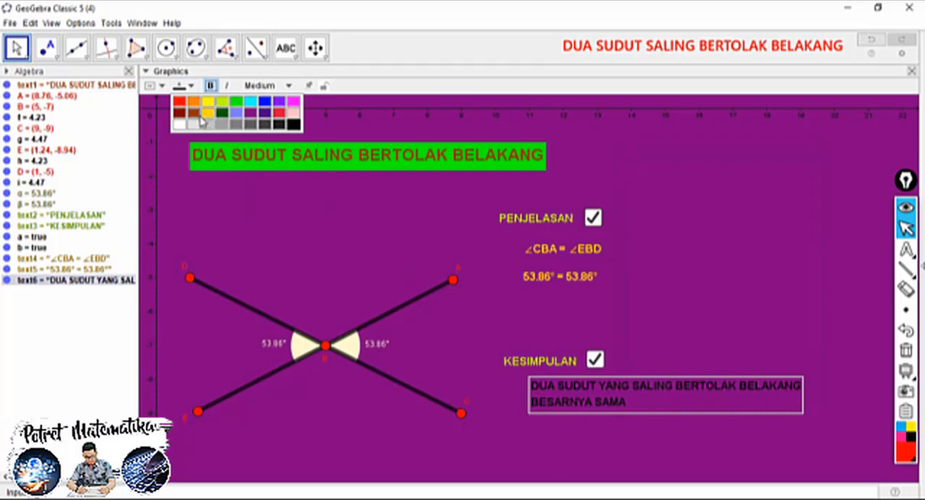
click(209, 113)
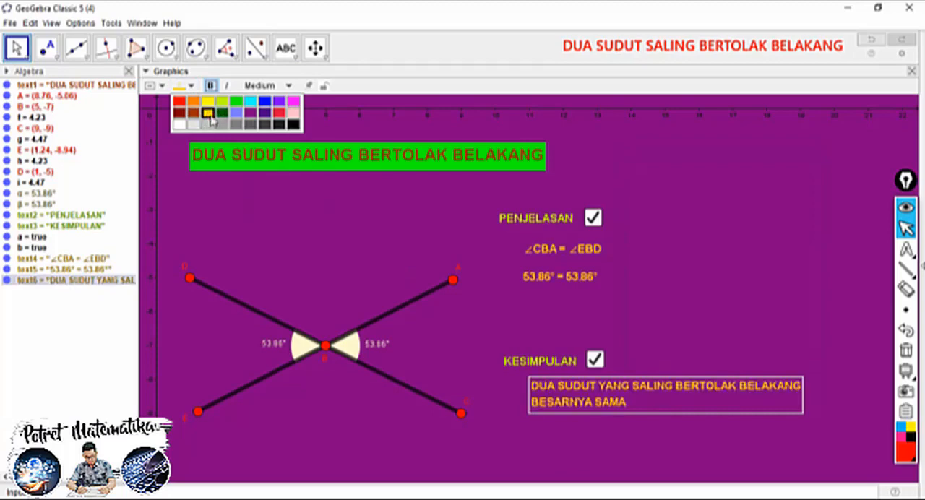
Set the conclusion text's condition to show object to b==true, and test the KESIMPULAN check box off and on
right_click(580, 396)
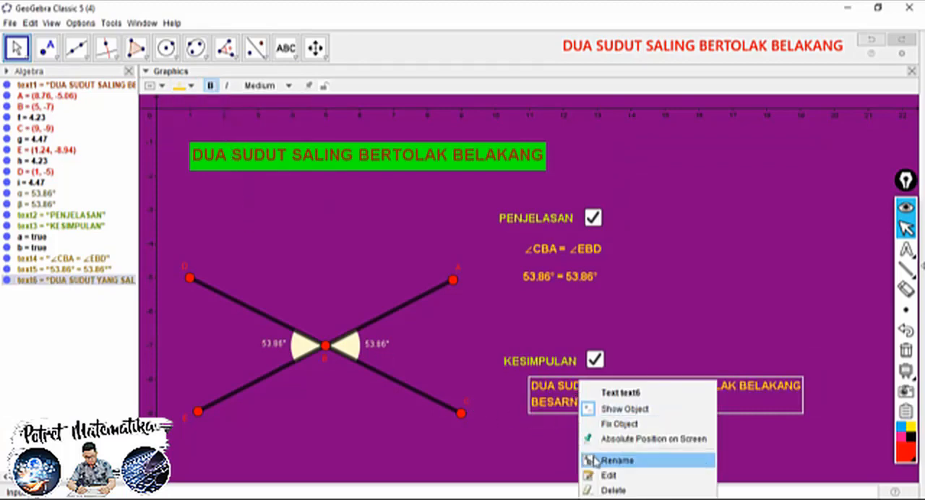
click(612, 498)
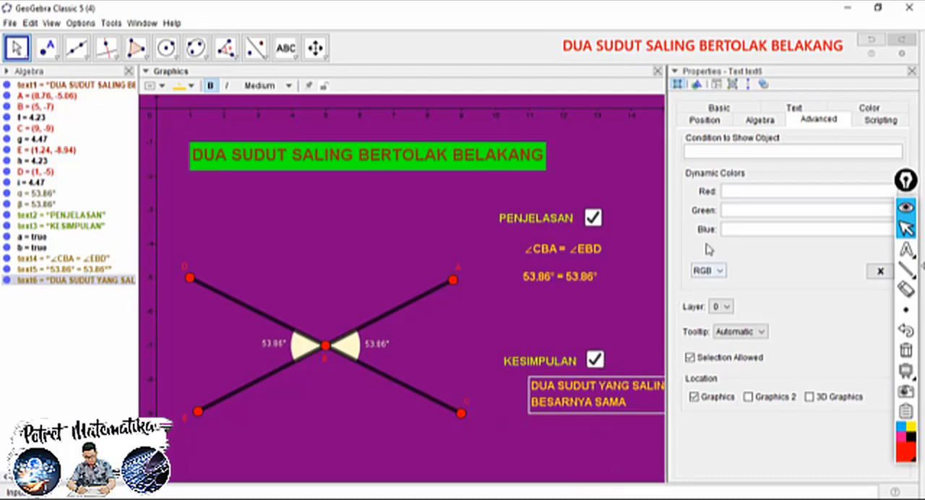
click(707, 149)
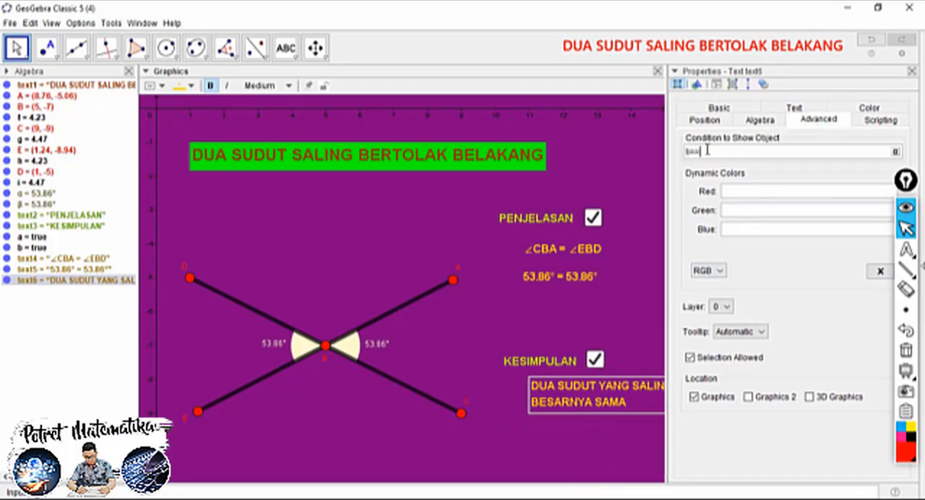
key(Return)
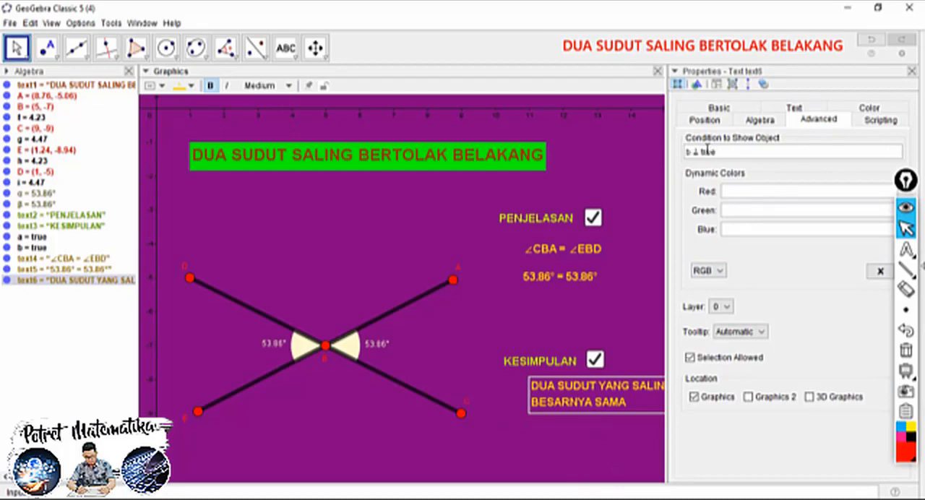
click(912, 71)
click(594, 360)
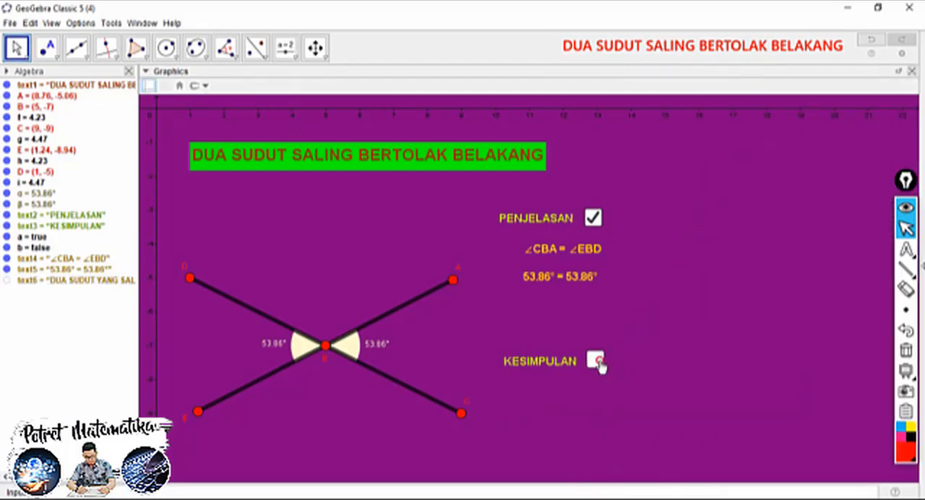
click(595, 360)
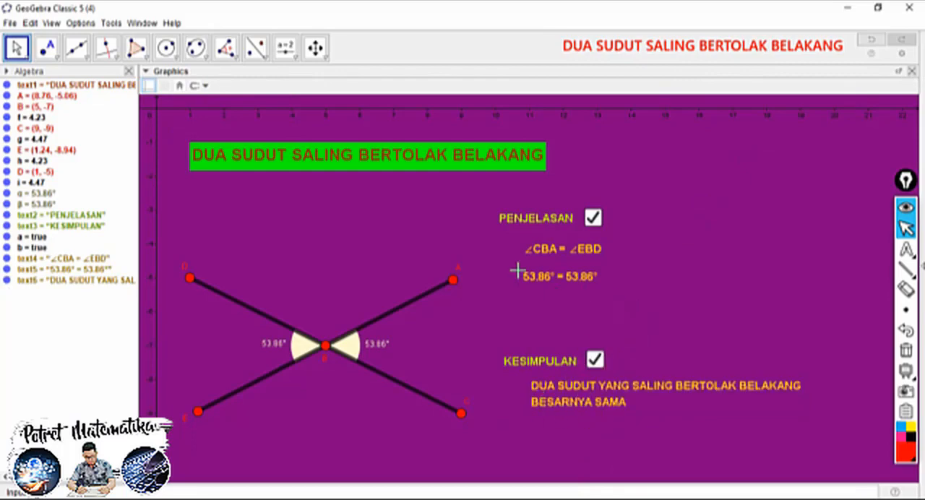
Close the Algebra view and hide the coordinate axes in the Graphics view
click(128, 72)
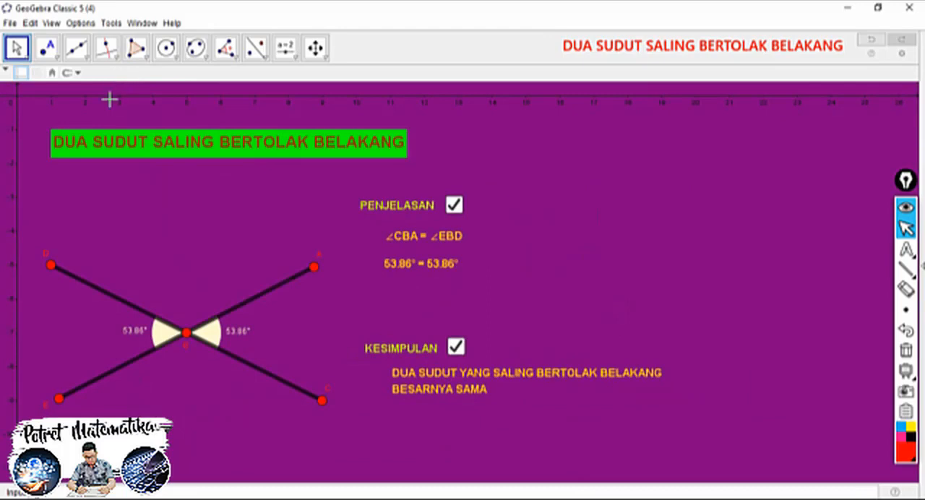
right_click(44, 182)
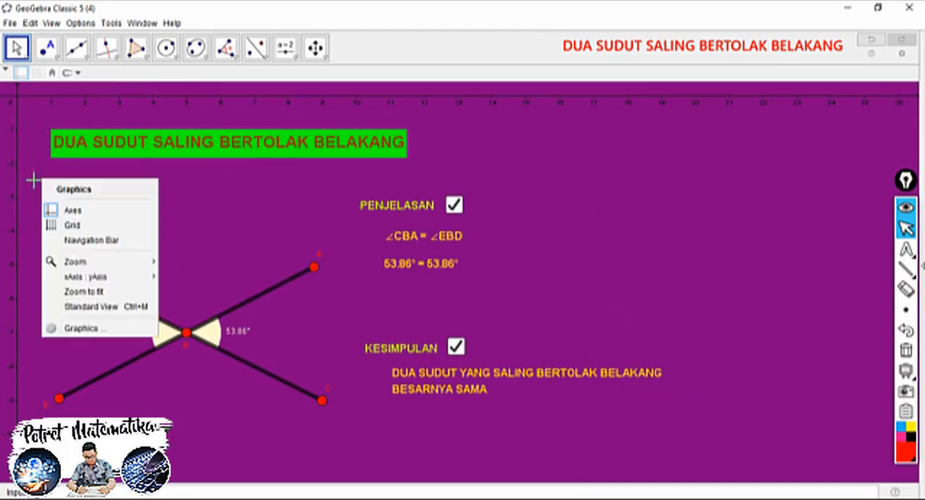
click(73, 211)
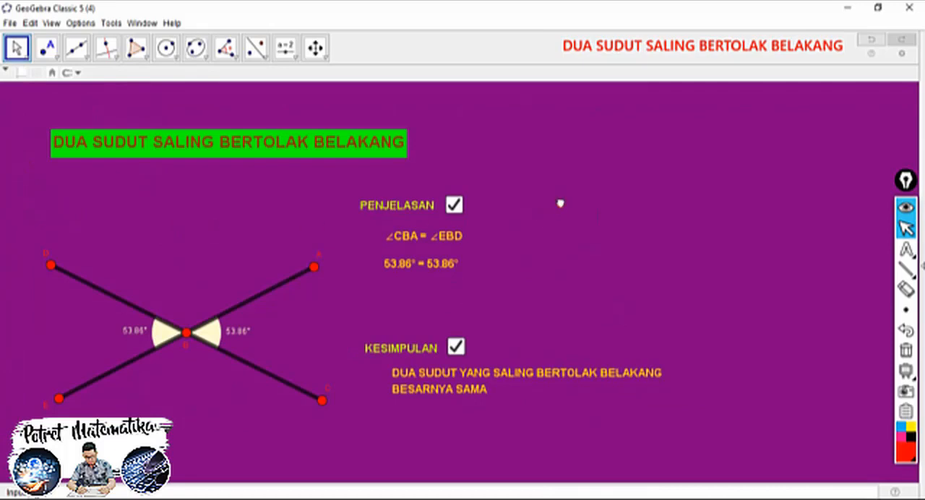